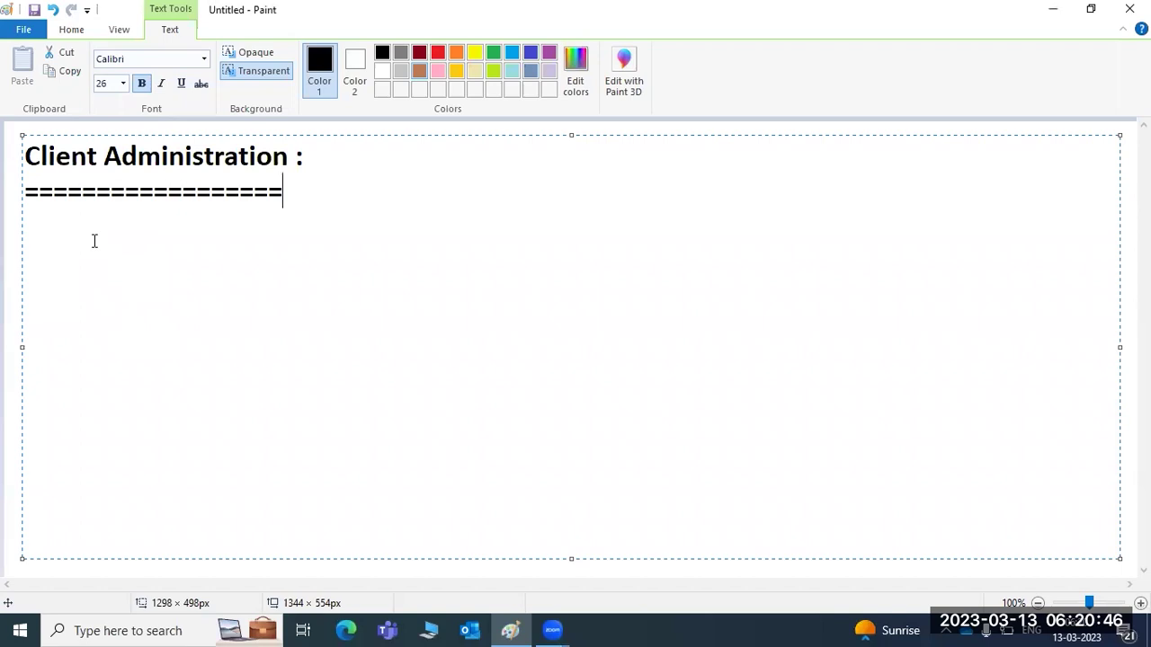
# Add the lines 'Client creation' and 'Logical systems creation ?' under the Client Administration heading.
pyautogui.press('Return')
pyautogui.write('Client creation')
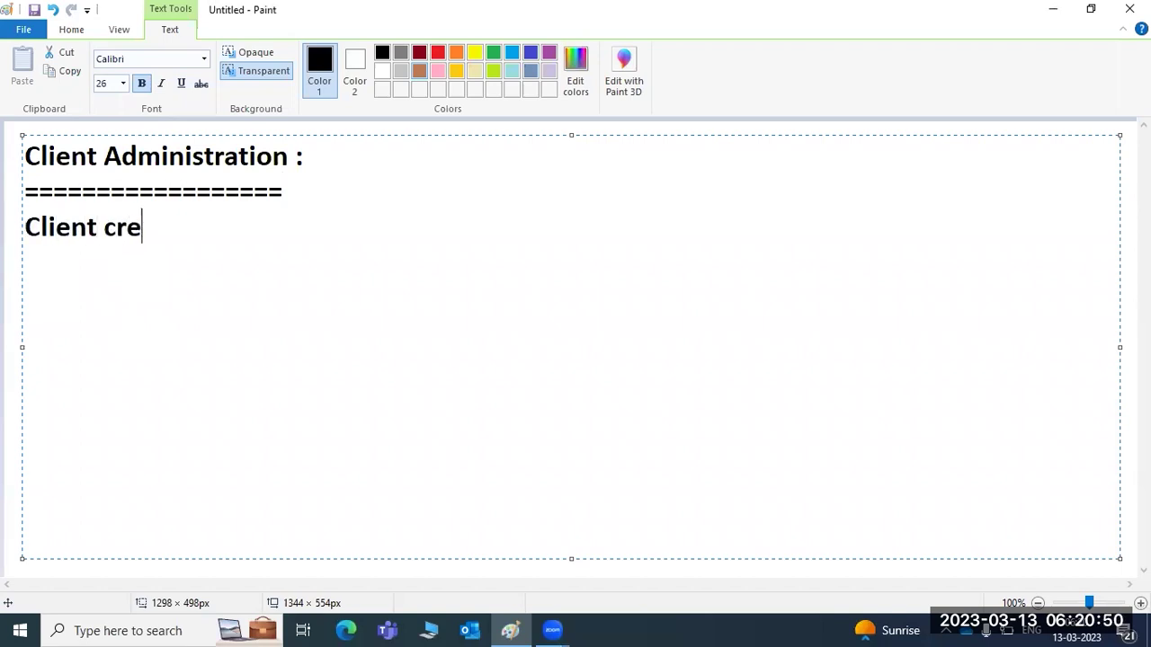
pyautogui.press('Return')
pyautogui.write('Logical systems creation ?')
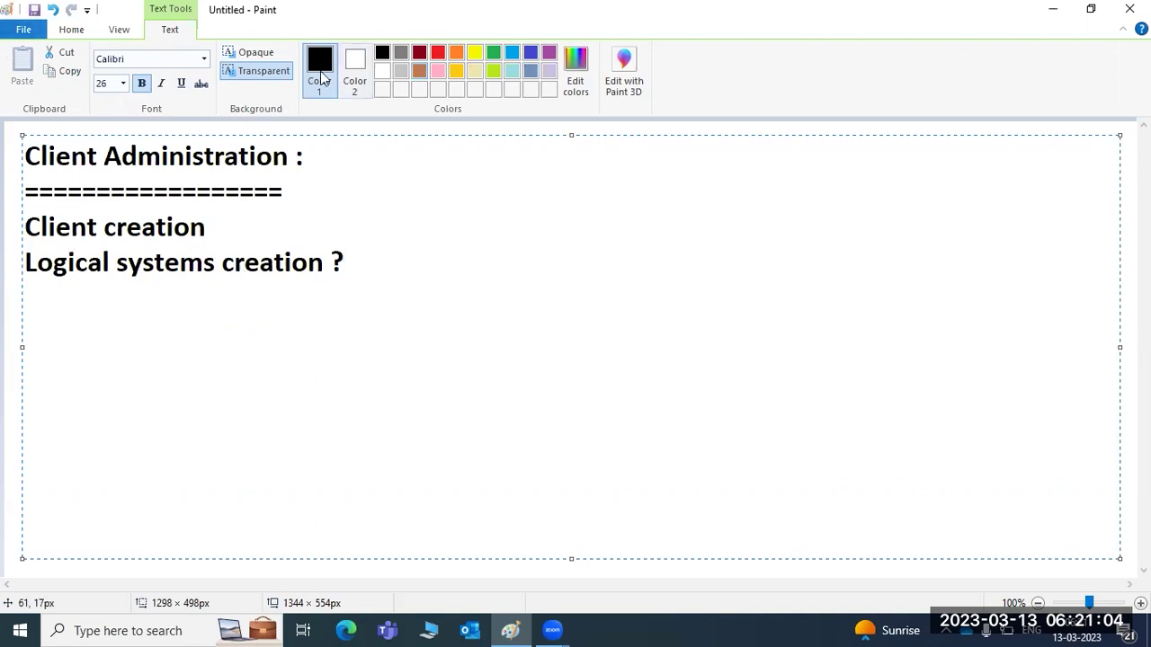
# Reposition the caret in the note and select the two jumbled lines below the heading.
pyautogui.click(452, 72)
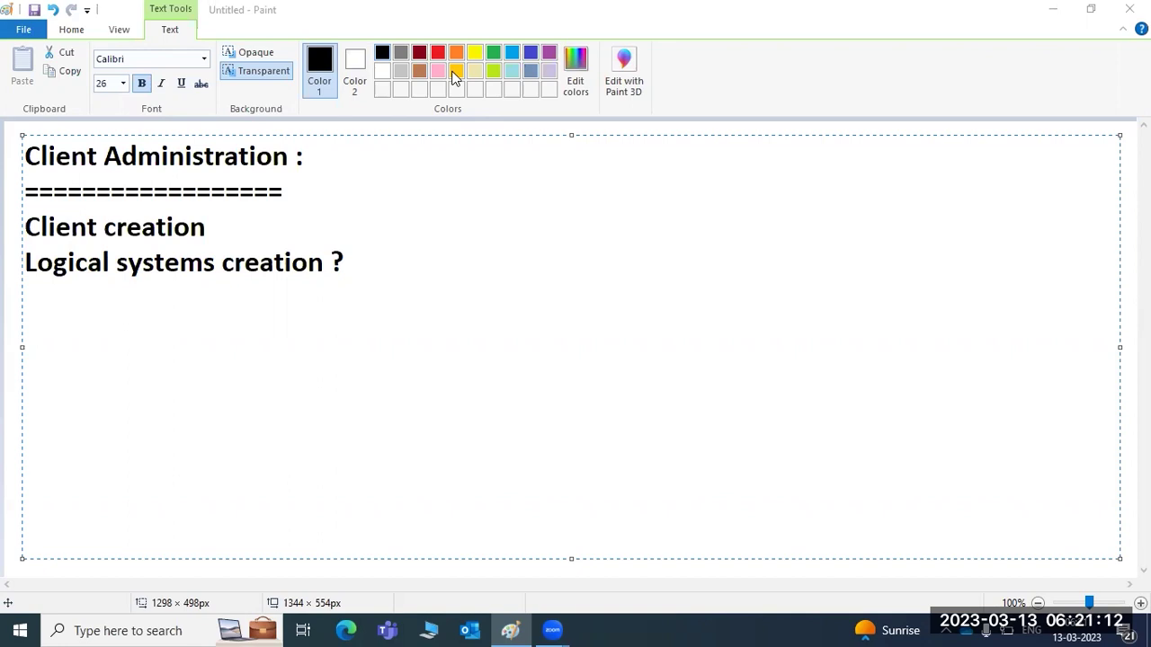
pyautogui.click(367, 273)
pyautogui.click(282, 232)
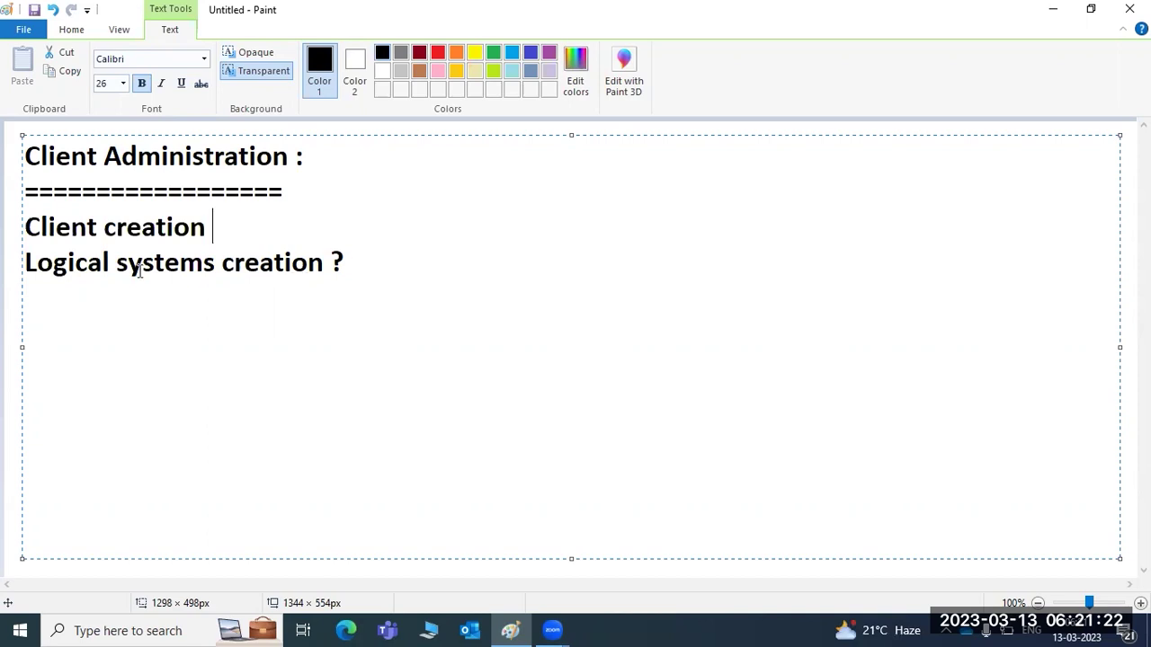
pyautogui.moveTo(25, 264); pyautogui.dragTo(56, 231)
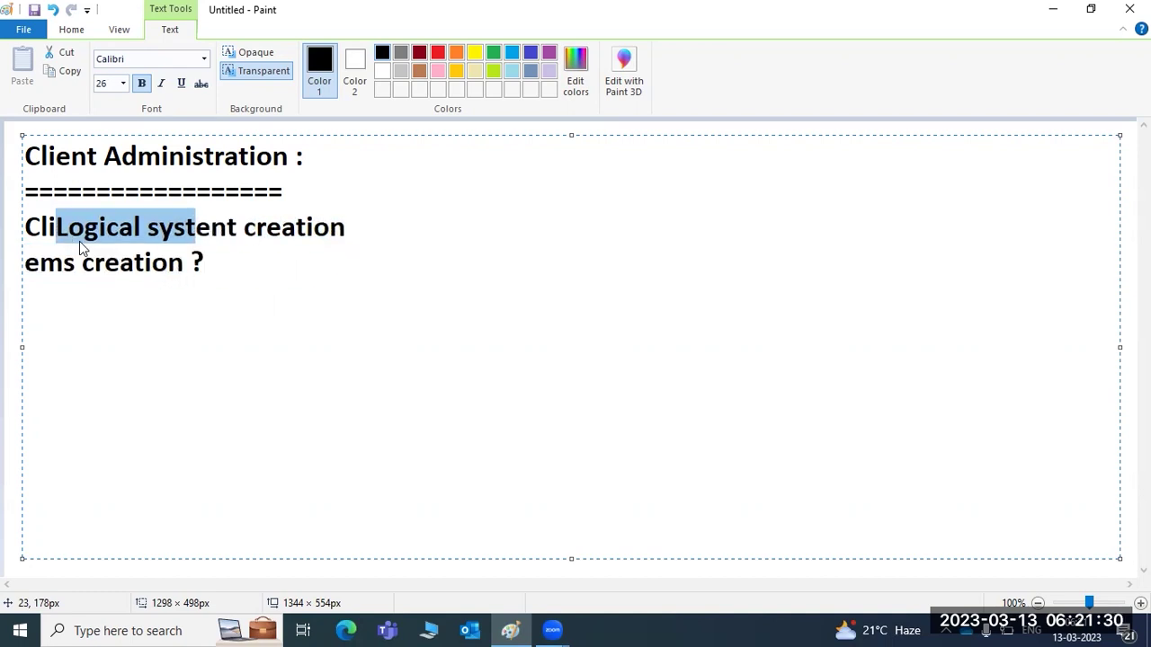
pyautogui.moveTo(247, 295); pyautogui.dragTo(20, 209)
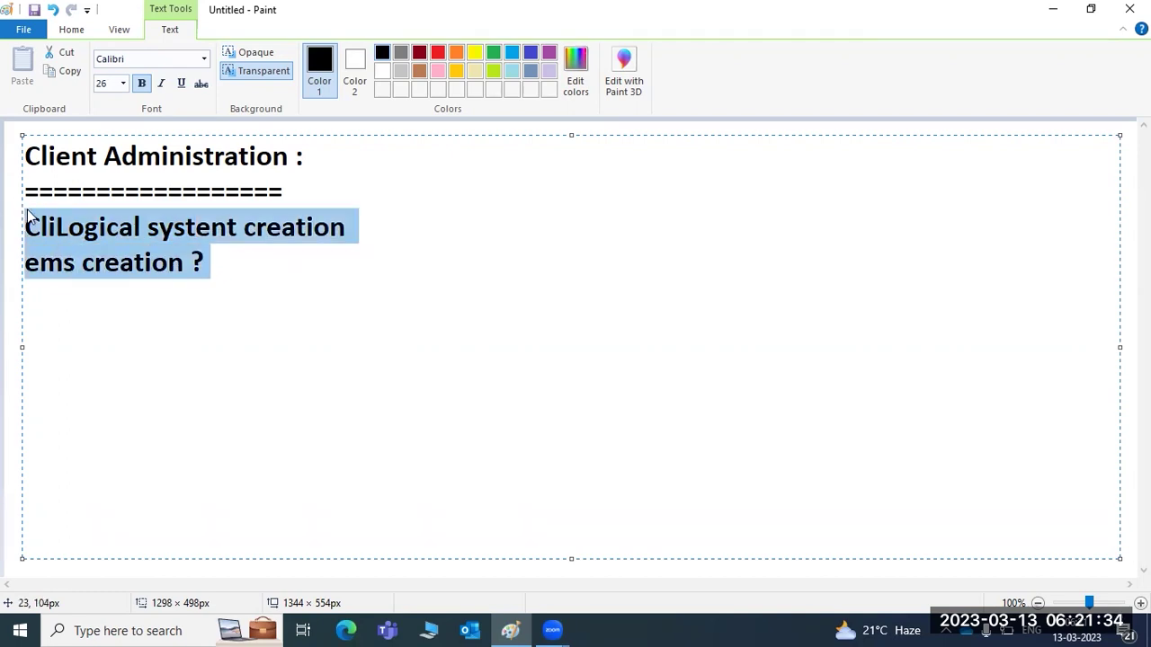
# Replace the selected lines with 'How to login to the newly created client ?'.
pyautogui.press('BackSpace')
pyautogui.write('How to ')
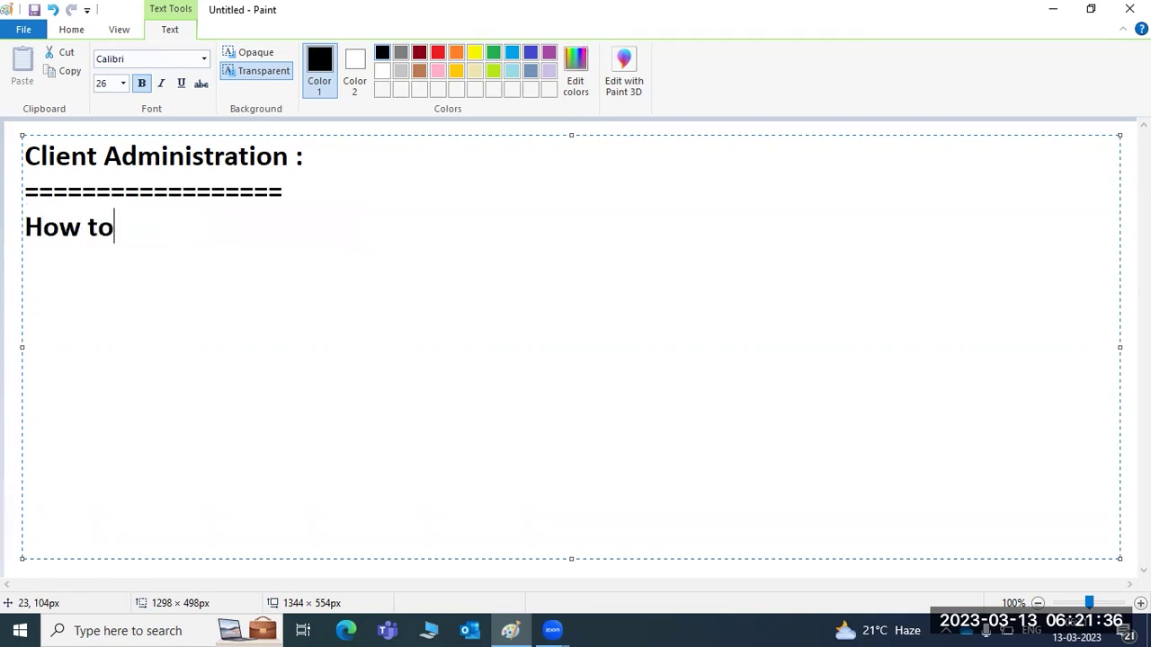
pyautogui.write('login t')
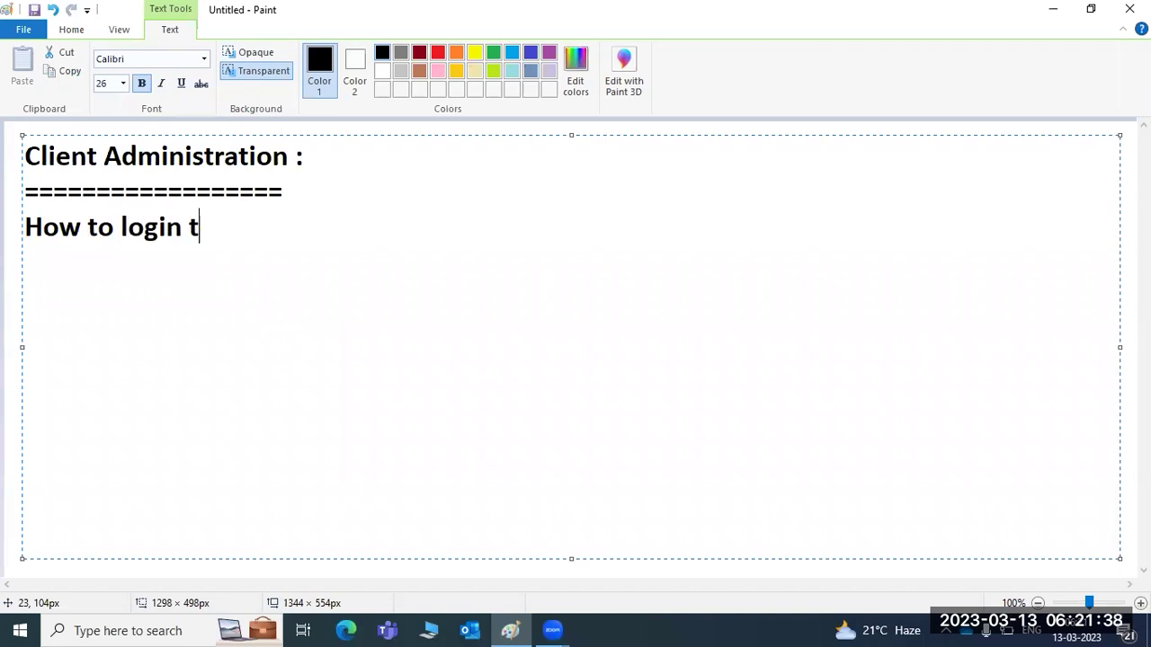
pyautogui.write('o the newly ')
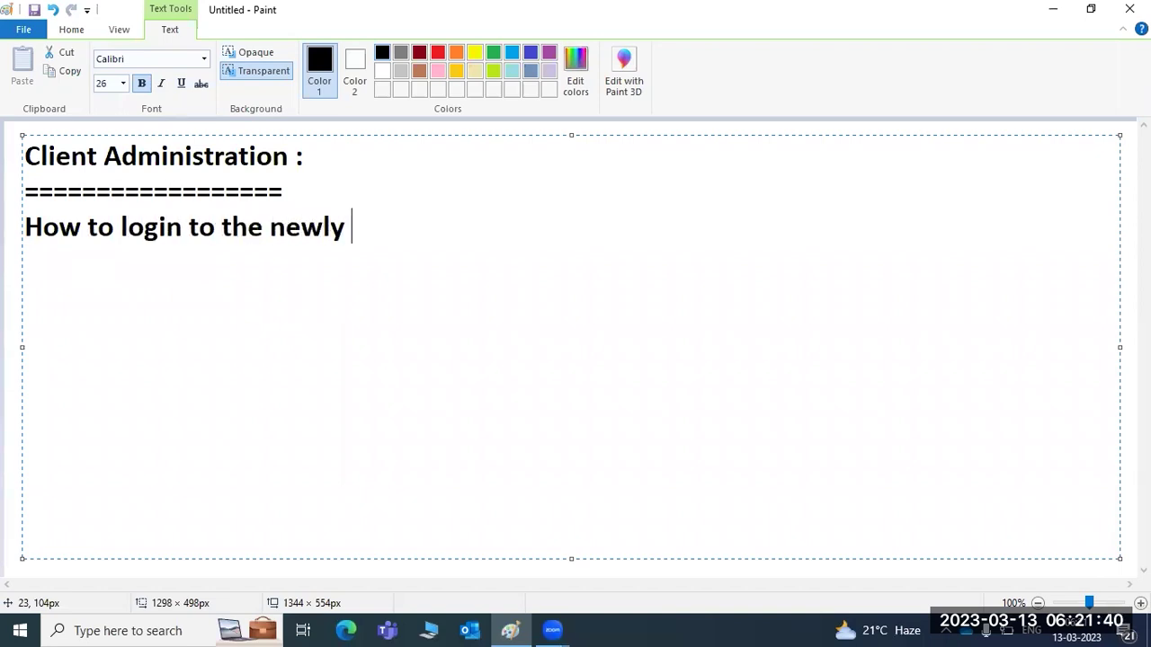
pyautogui.write('created cli')
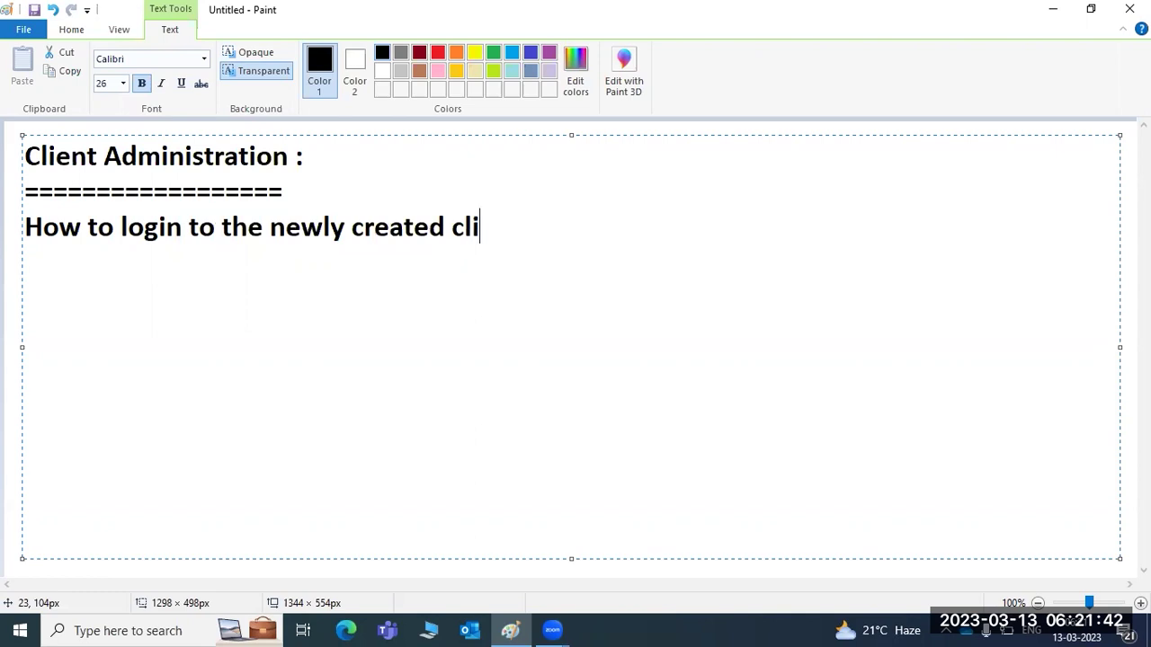
pyautogui.write('ent ?')
pyautogui.press('Return')
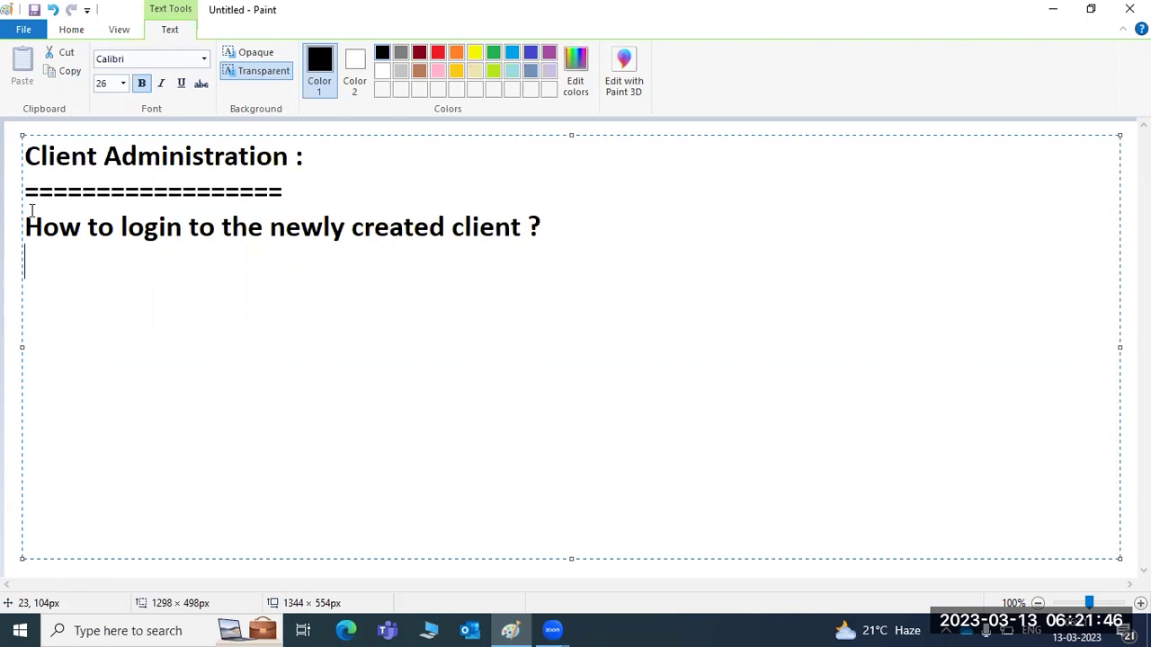
pyautogui.press('Return')
pyautogui.press('Return')
# Type trial lines 000, 001, SAP* and DDIC below the question, then erase them.
pyautogui.write('000')
pyautogui.press('Return')
pyautogui.write('001')
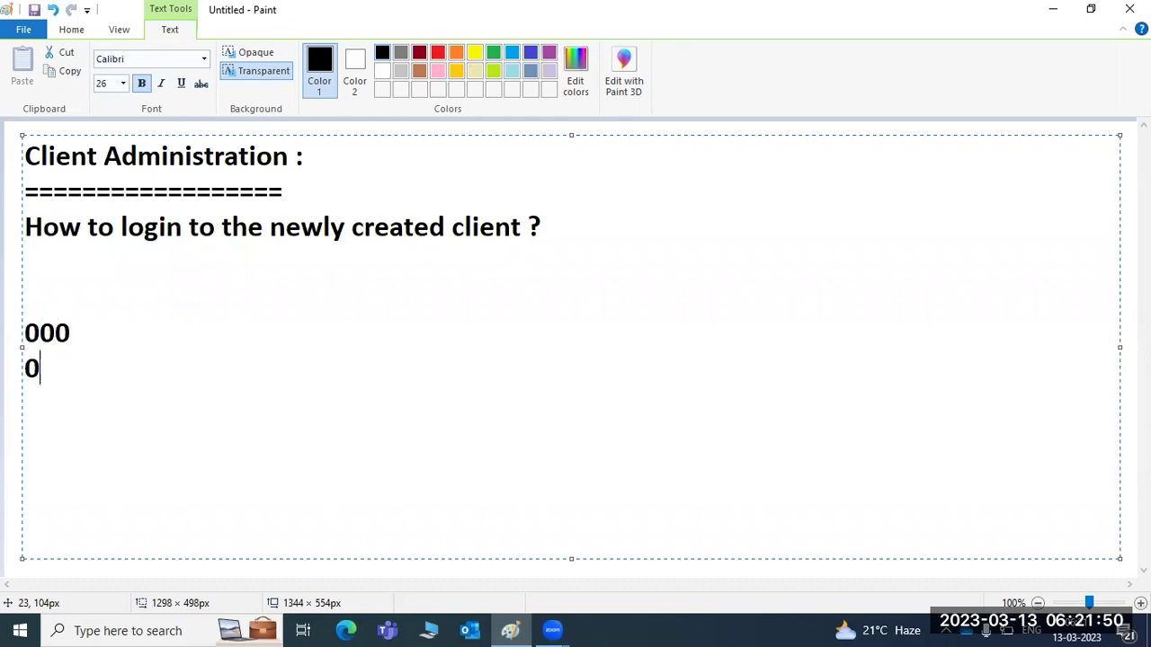
pyautogui.press('Return')
pyautogui.press('Return')
pyautogui.write('SAP*')
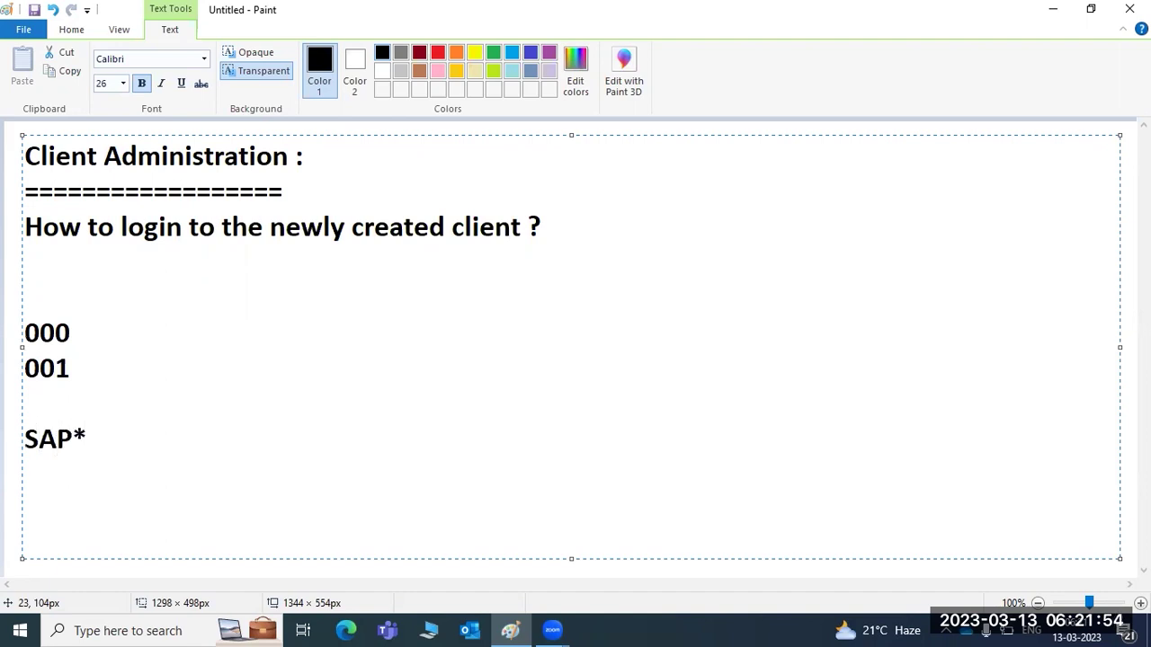
pyautogui.press('Return')
pyautogui.write('DDIC')
pyautogui.press('BackSpace')
pyautogui.press('BackSpace')
pyautogui.press('BackSpace')
pyautogui.press('BackSpace')
pyautogui.press('BackSpace')
pyautogui.press('BackSpace')
pyautogui.press('BackSpace')
pyautogui.press('BackSpace')
pyautogui.press('BackSpace')
pyautogui.press('BackSpace')
pyautogui.press('BackSpace')
pyautogui.press('BackSpace')
pyautogui.press('BackSpace')
pyautogui.press('BackSpace')
pyautogui.press('BackSpace')
pyautogui.press('BackSpace')
pyautogui.press('BackSpace')
pyautogui.press('BackSpace')
pyautogui.press('BackSpace')
pyautogui.press('BackSpace')
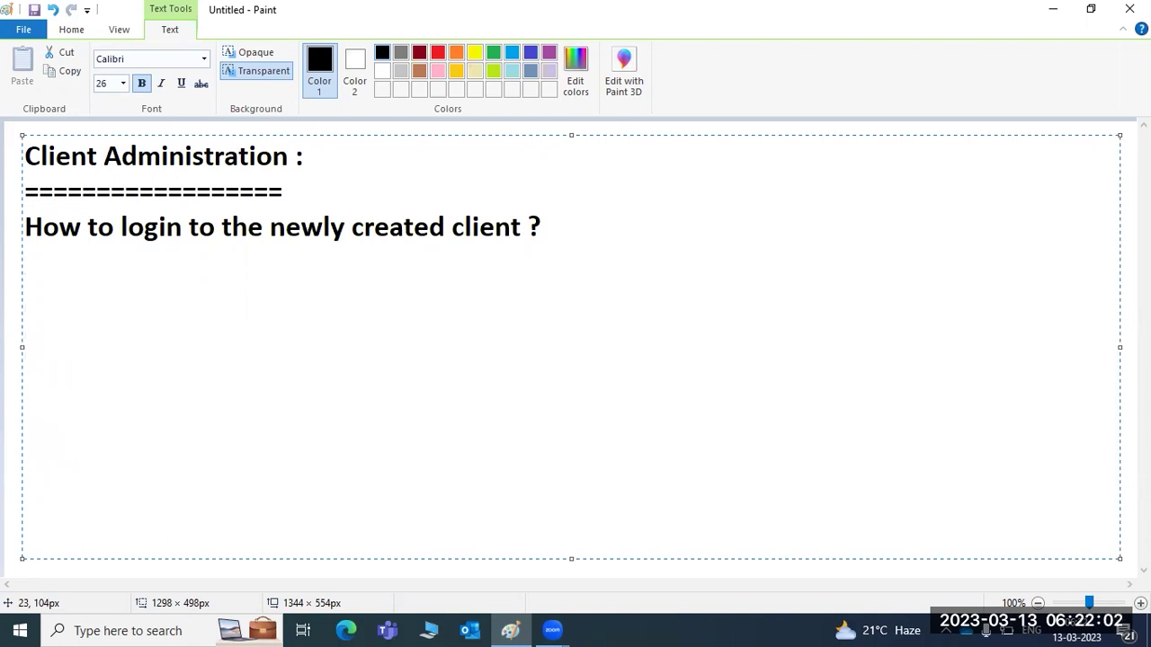
# Add a '100- new client' line, then select and delete it.
pyautogui.press('Return')
pyautogui.write('100- new')
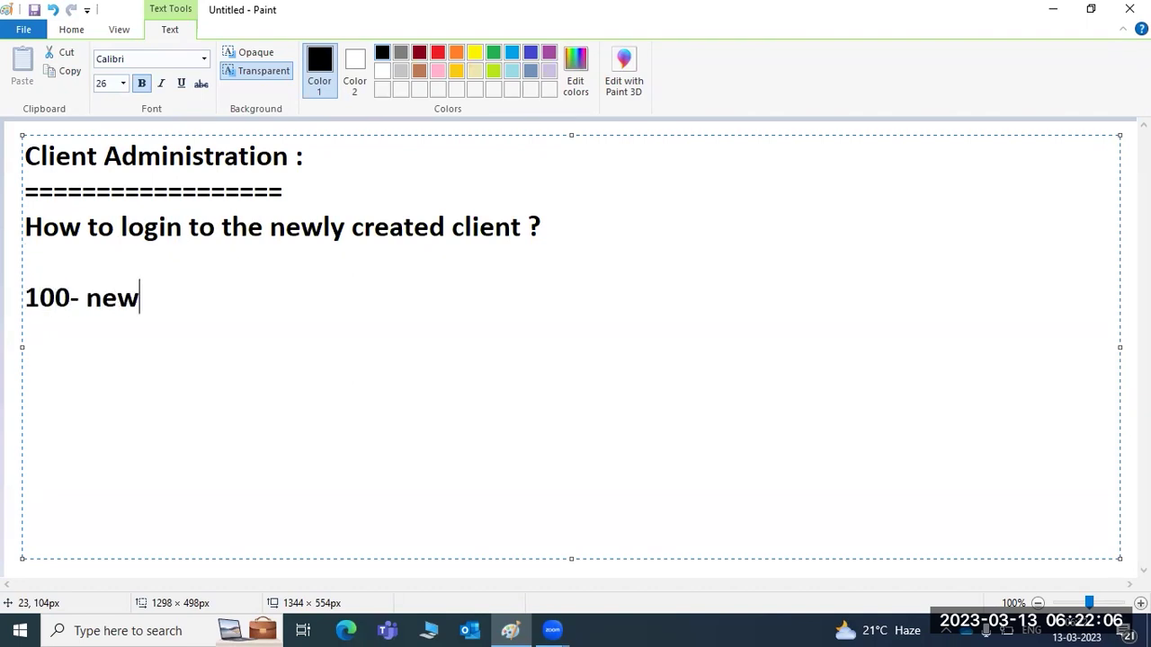
pyautogui.write(' client')
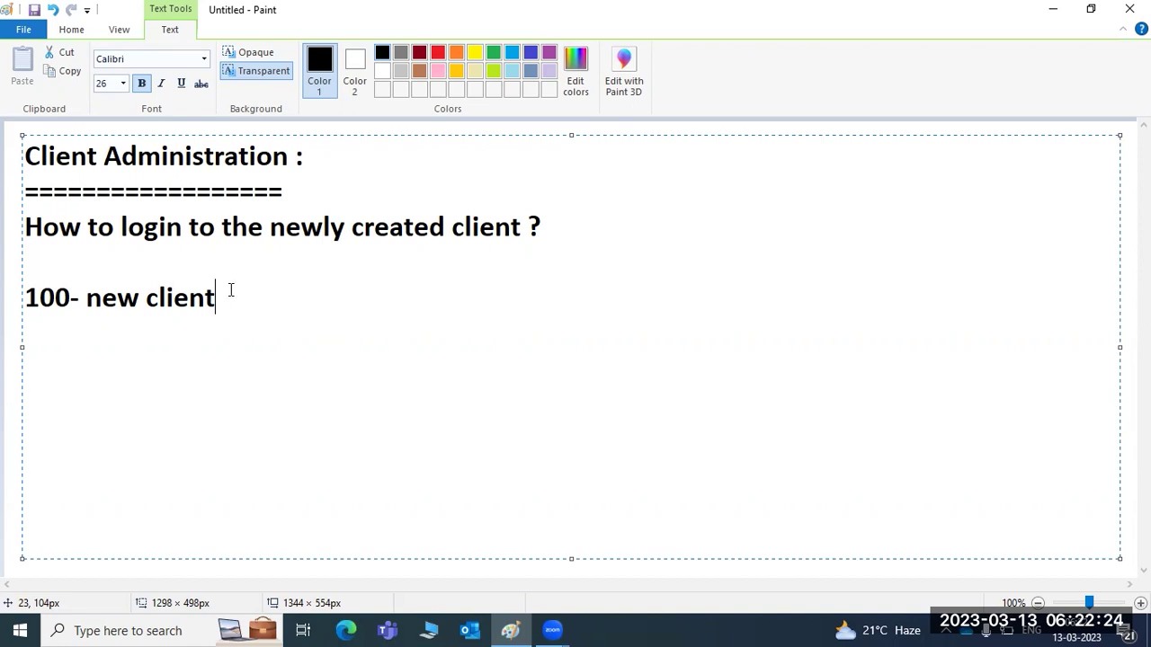
pyautogui.moveTo(230, 291); pyautogui.dragTo(34, 292)
pyautogui.press('BackSpace')
pyautogui.press('BackSpace')
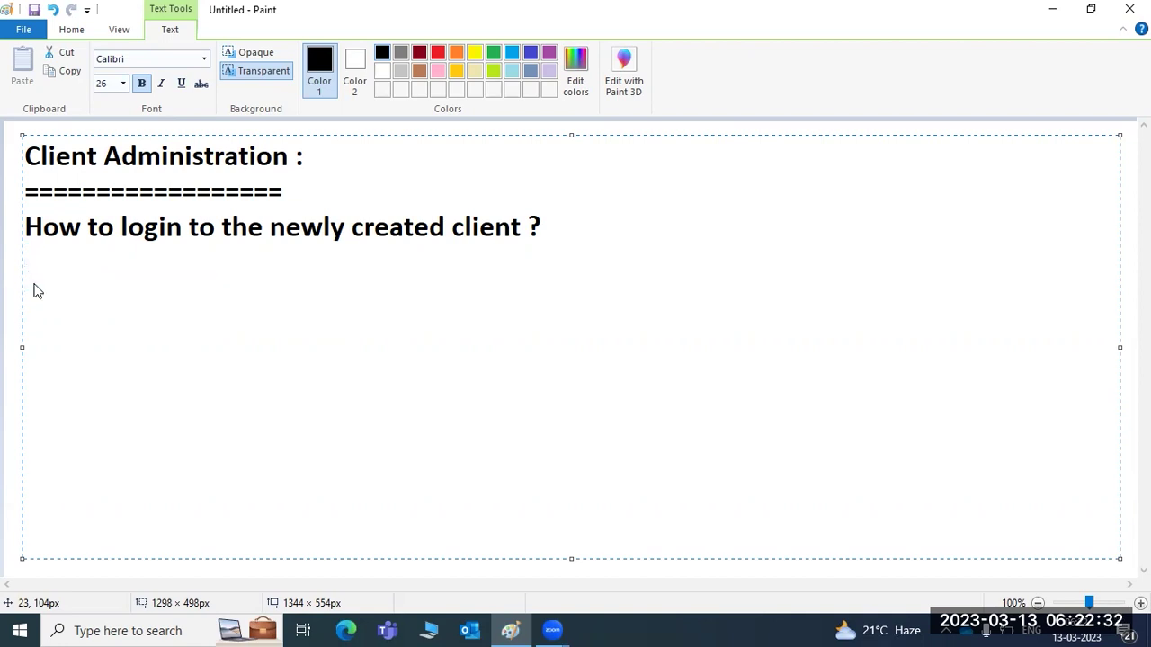
pyautogui.press('Return')
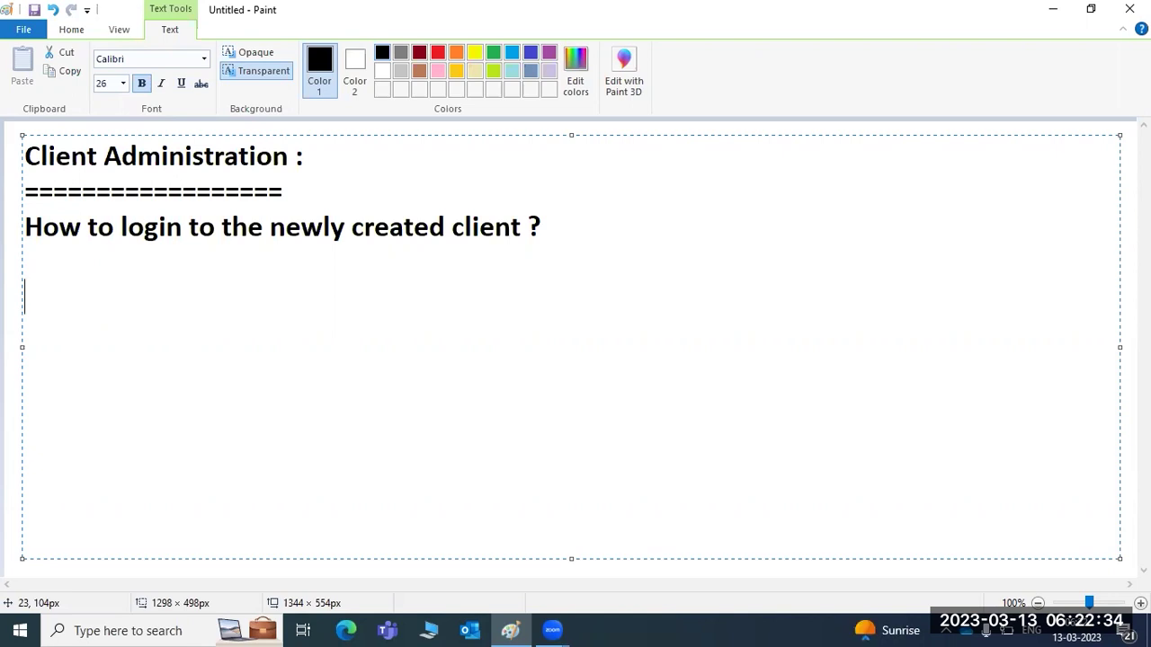
pyautogui.write('you have to en')
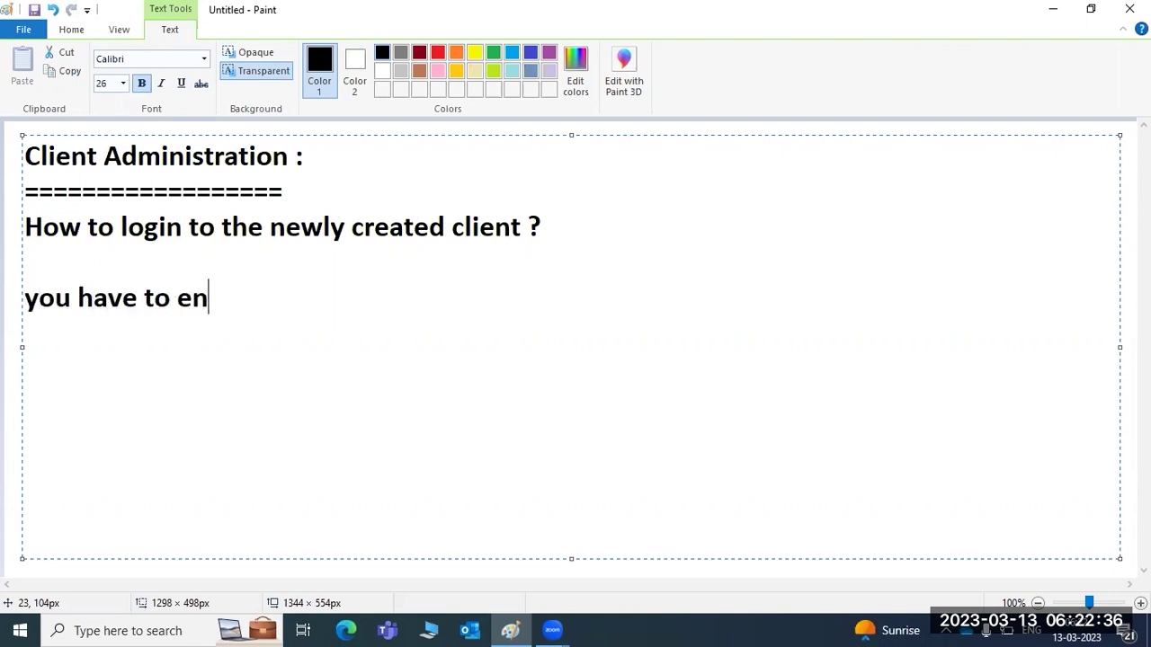
pyautogui.write('able SAp*/pass password')
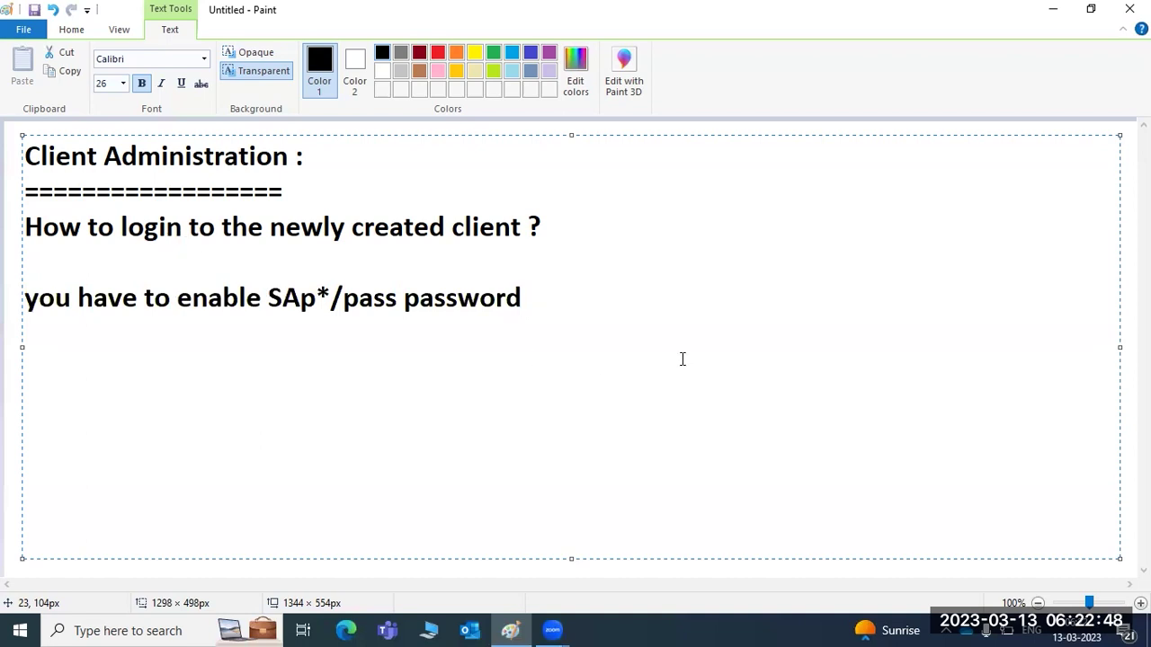
pyautogui.press('Return')
pyautogui.press('Return')
pyautogui.write('you needto ')
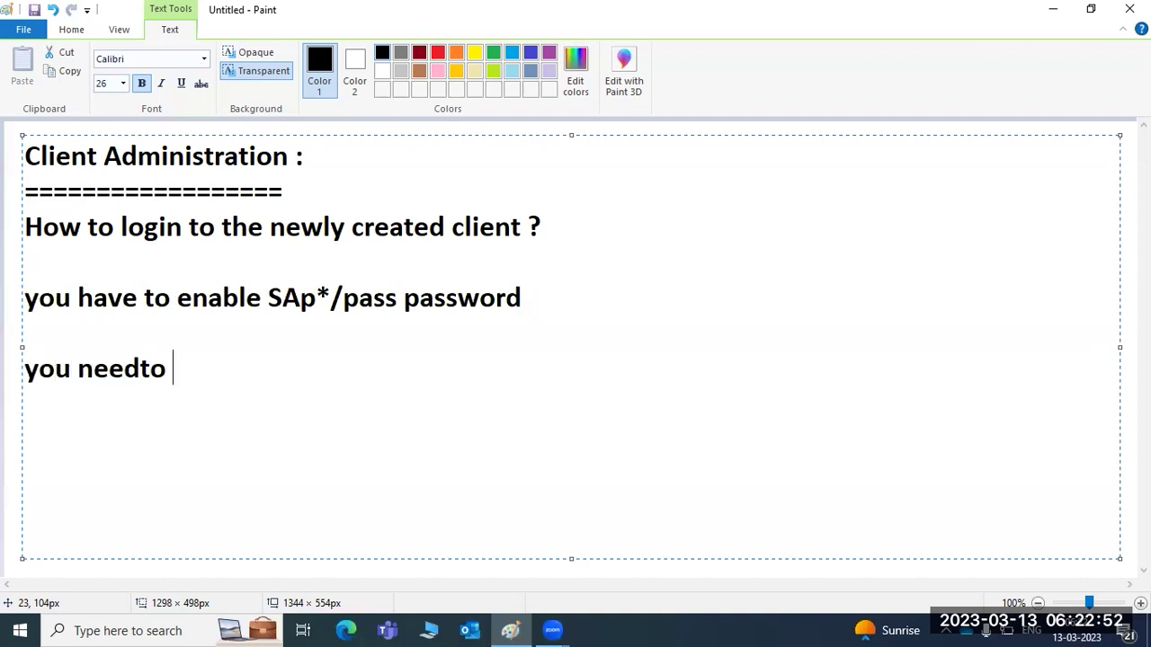
pyautogui.write('change tj')
pyautogui.press('BackSpace')
pyautogui.write('he one parameter -')
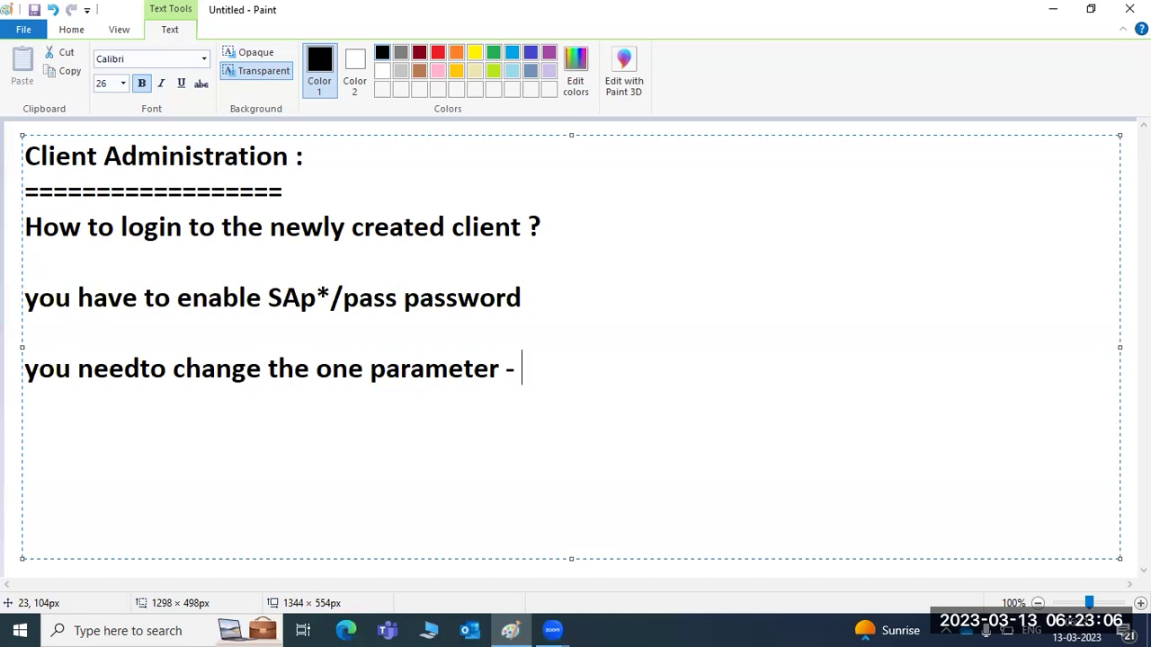
pyautogui.moveTo(542, 367); pyautogui.dragTo(27, 158)
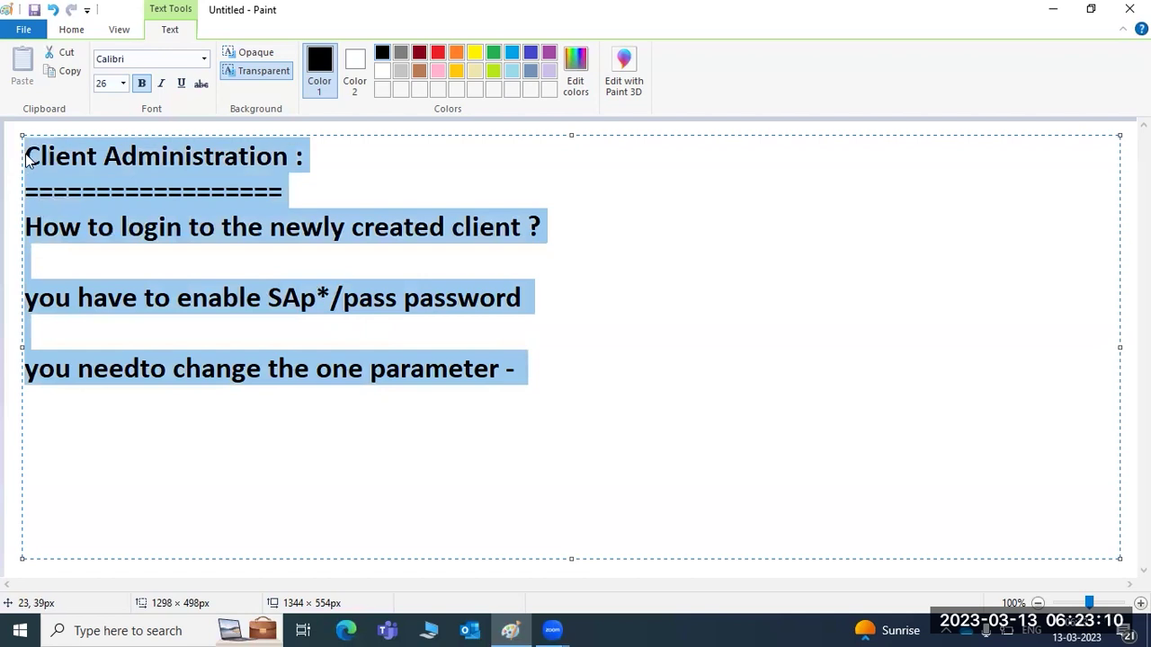
# Replace the notes with the heading 'Profile and Parameter Administration :' and a row of dashes beneath.
pyautogui.write('Profile ')
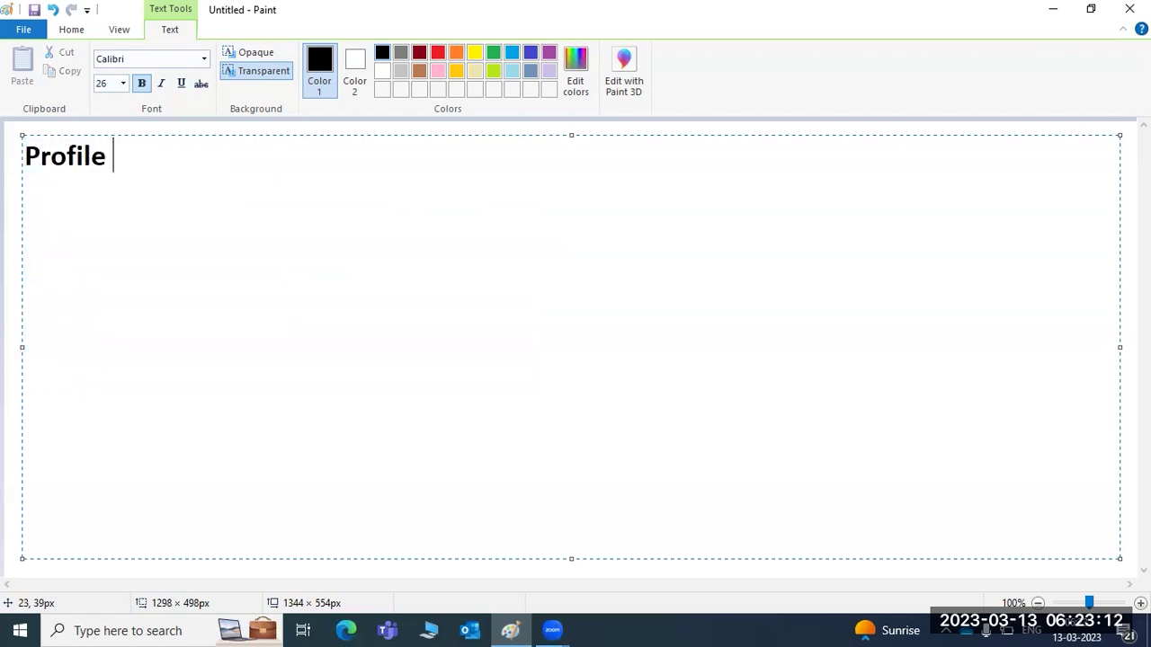
pyautogui.write('and Parameter Administration :')
pyautogui.press('Return')
pyautogui.write('-----------------------------------------------')
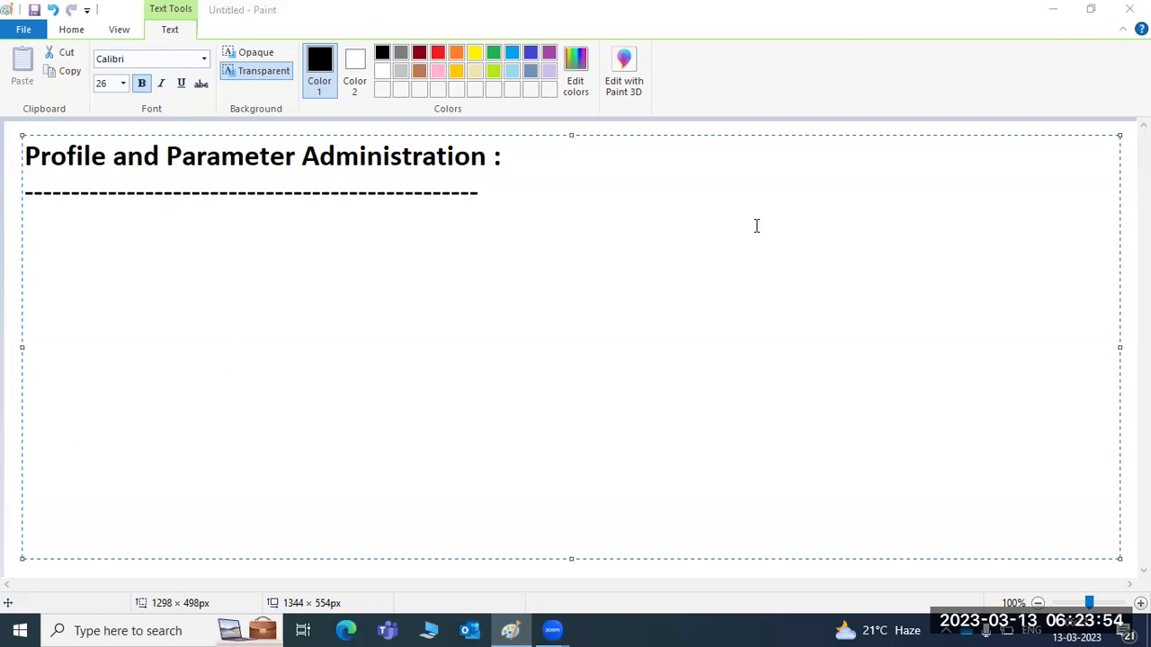
pyautogui.click(482, 190)
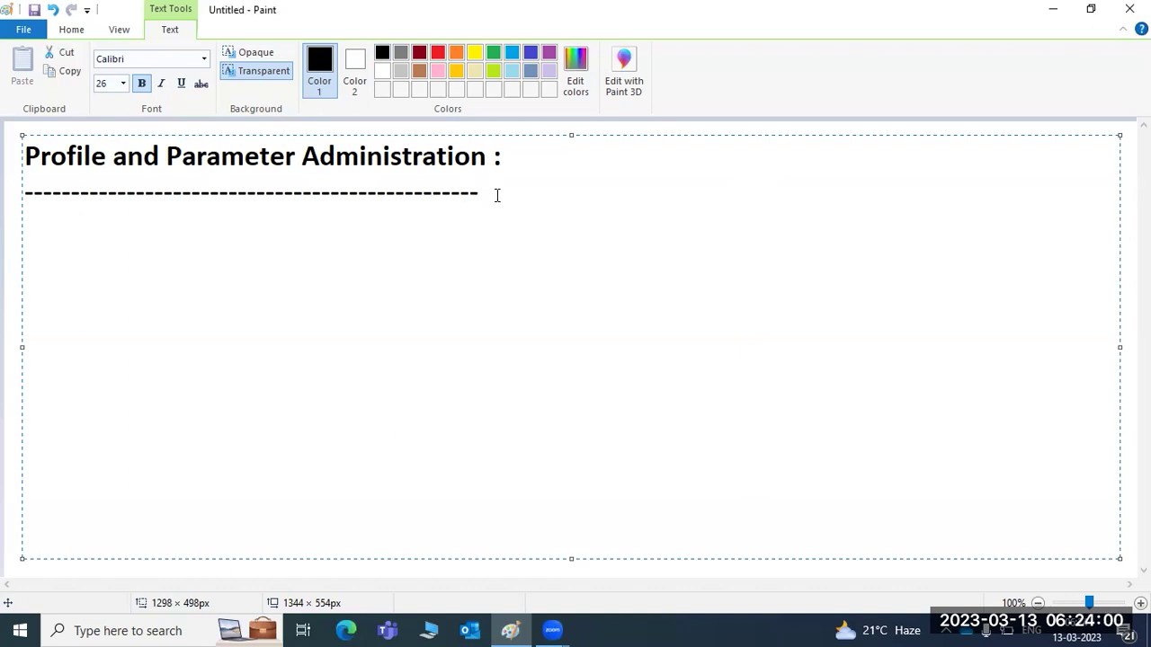
# Write '2 types of profiles will be created : 1)Instance profile:' and '2)Default profile' below the dashes.
pyautogui.press('Return')
pyautogui.write('2 types of pro')
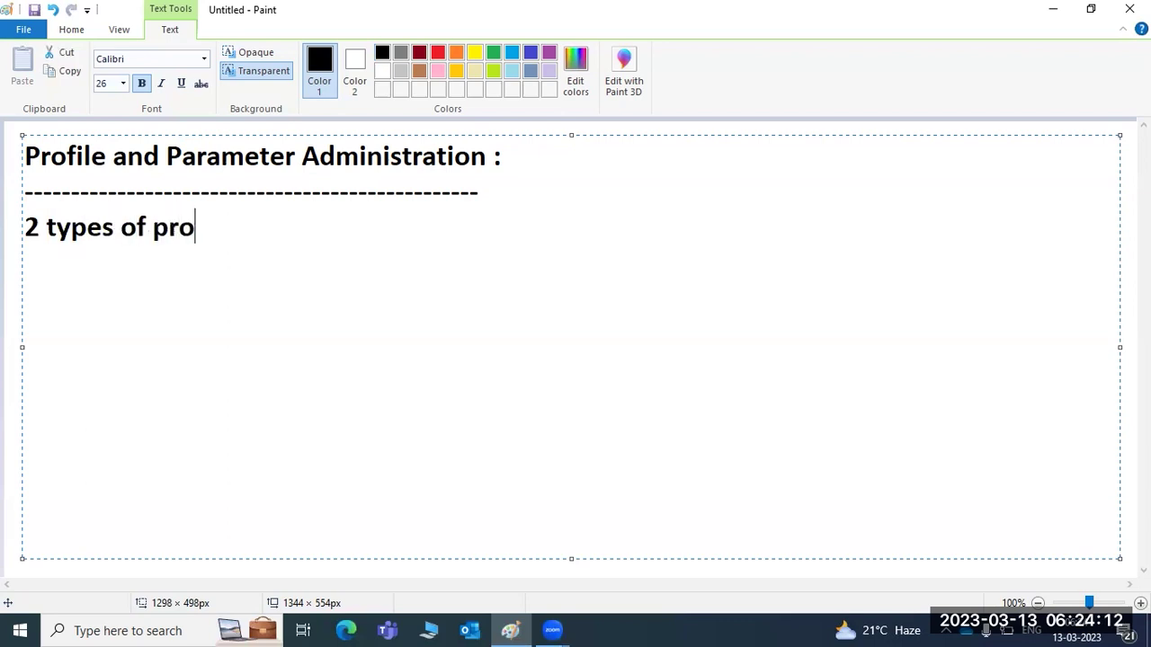
pyautogui.write('files will  be ')
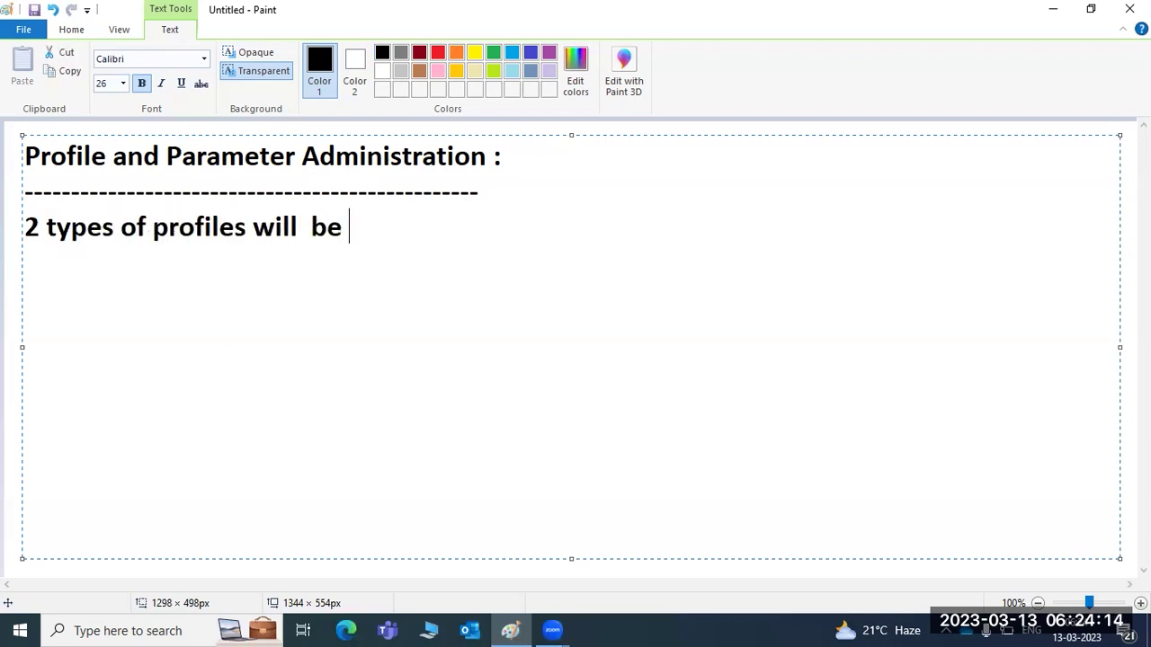
pyautogui.write('created :')
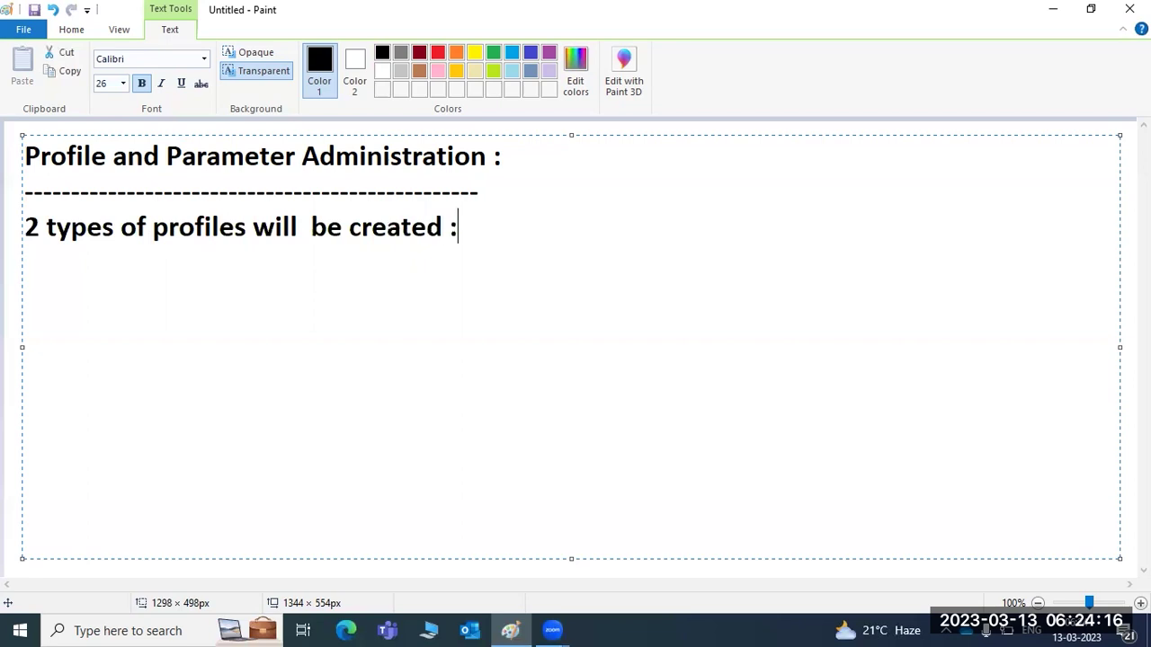
pyautogui.write(' 1)Instance ')
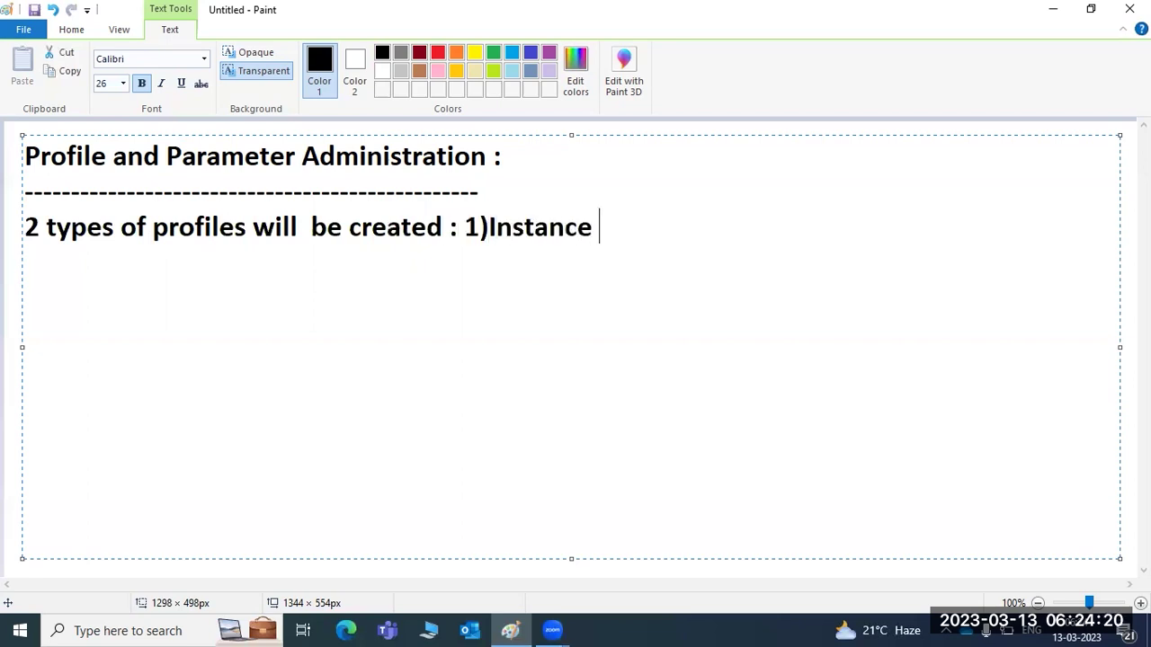
pyautogui.write('profile')
pyautogui.press('Return')
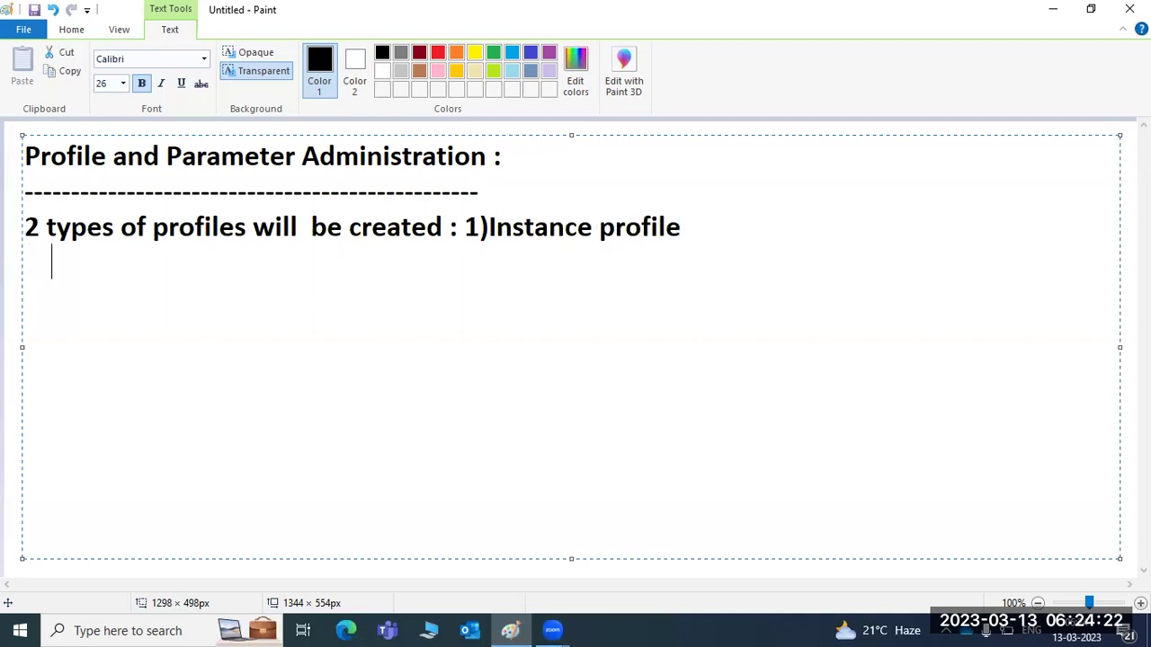
pyautogui.write('2)Default profiler')
pyautogui.press('BackSpace')
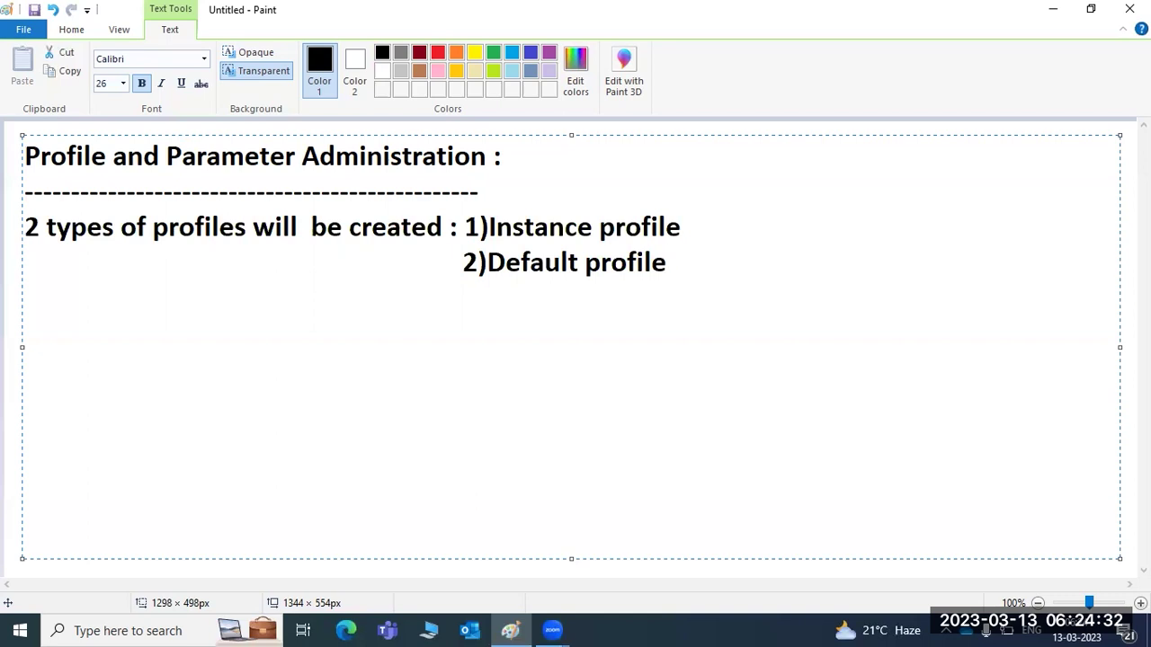
pyautogui.press('Up')
pyautogui.press('Right')
pyautogui.write(':')
# Append 'PAS and ASCS' to the instance profile line and ': DEFAULT.PFL' to the Default profile line.
pyautogui.write('PAS and ASCS')
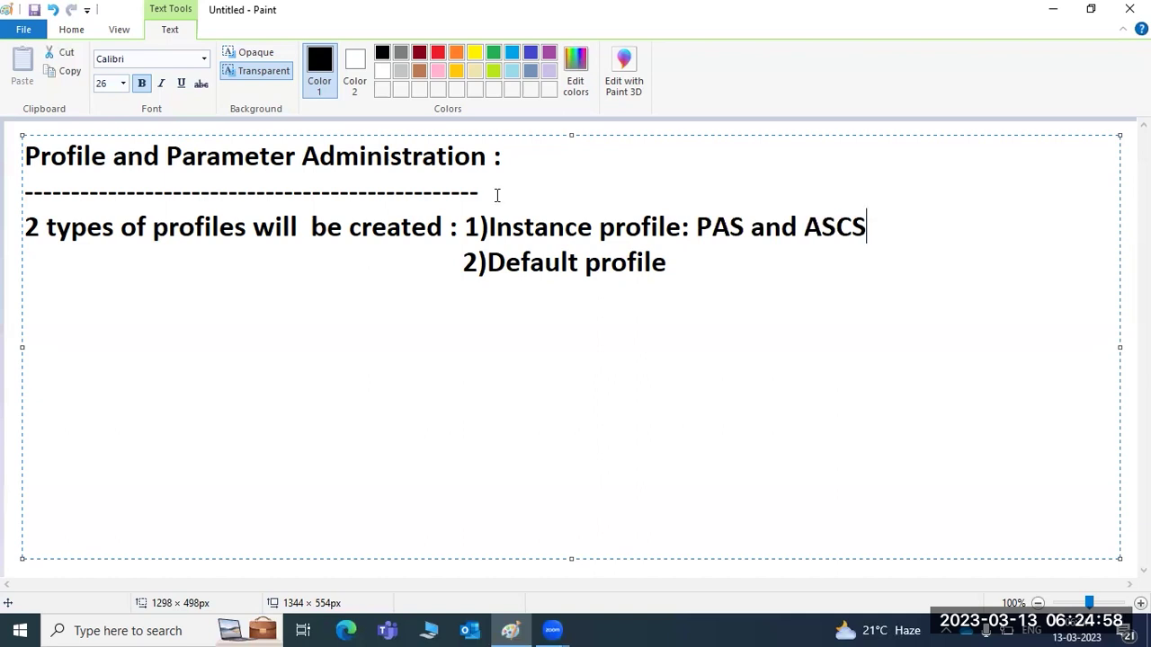
pyautogui.press('Down')
pyautogui.write(': DEFAULR')
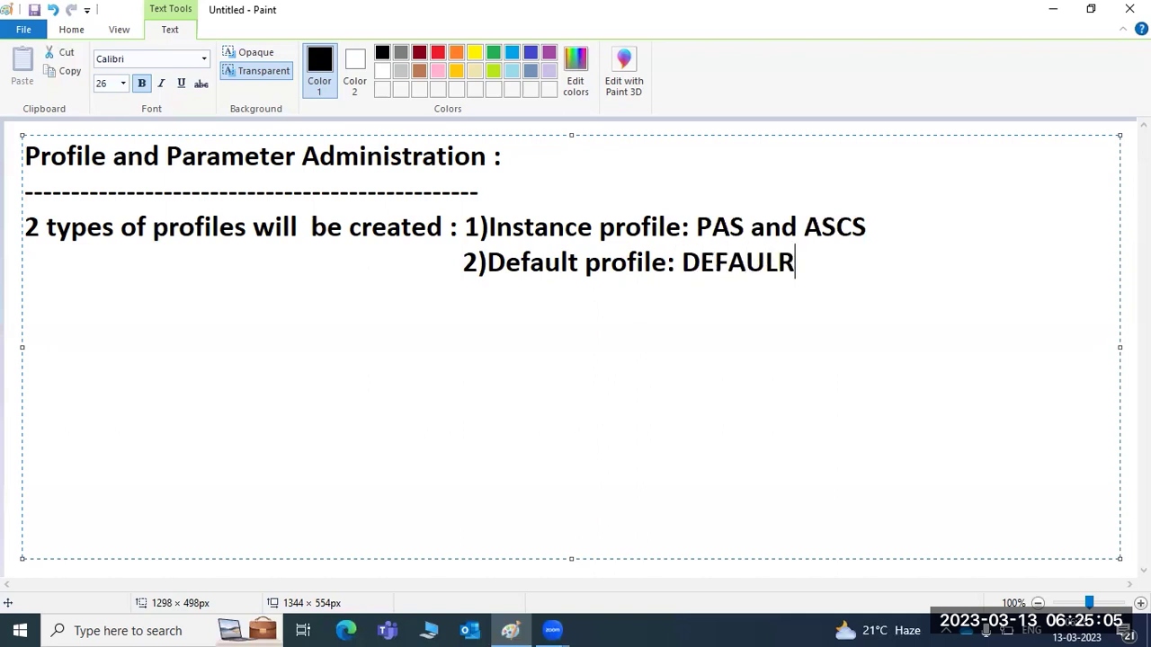
pyautogui.press('BackSpace')
pyautogui.write('T.PFL')
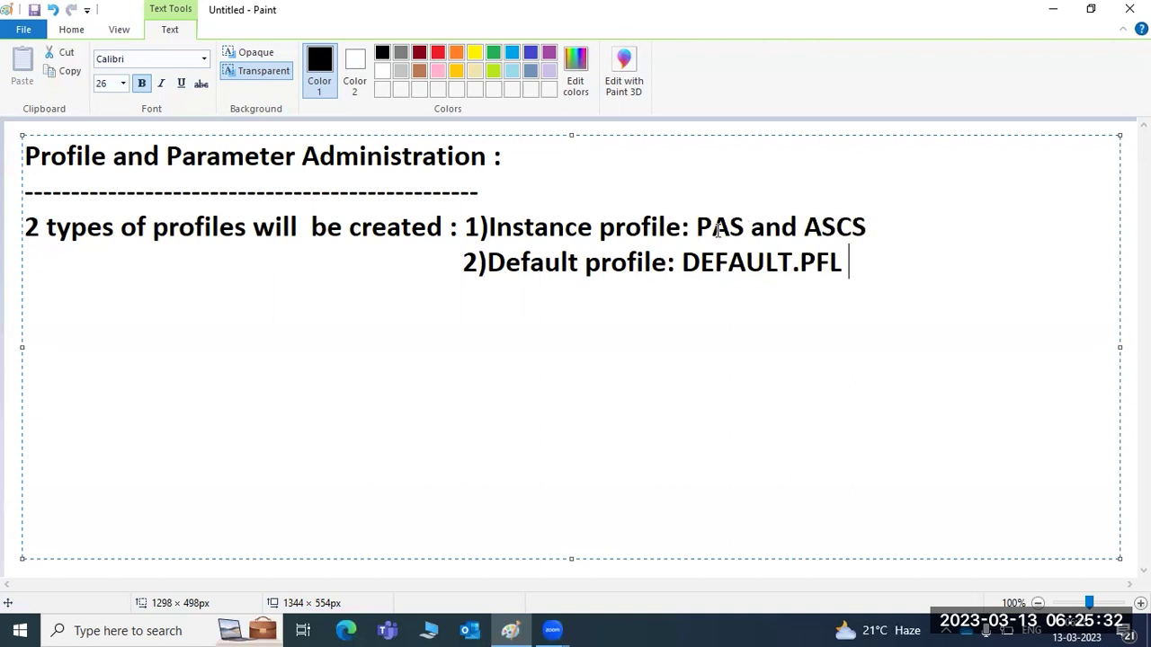
pyautogui.moveTo(698, 227); pyautogui.dragTo(868, 231)
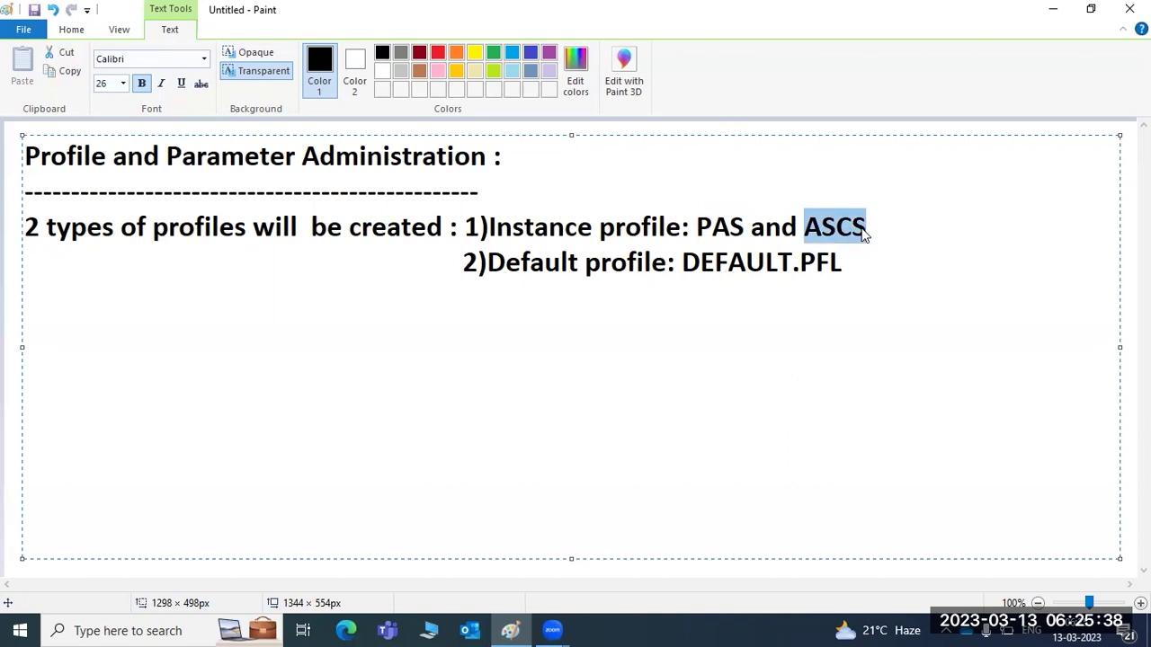
pyautogui.click(863, 229)
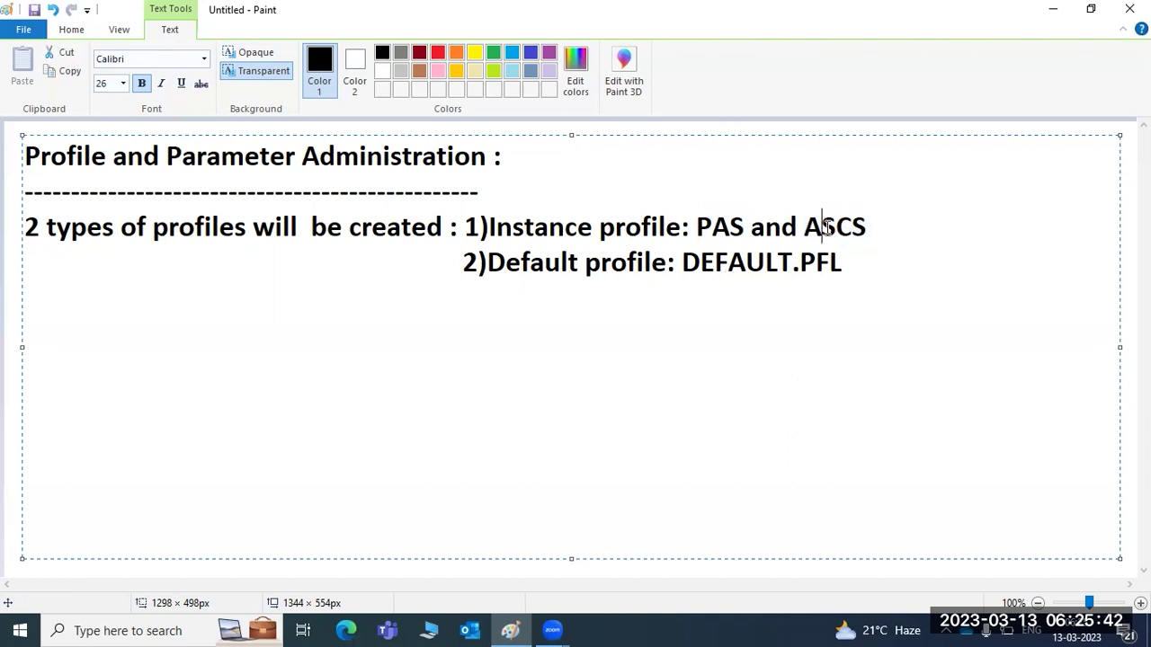
pyautogui.doubleClick(828, 229)
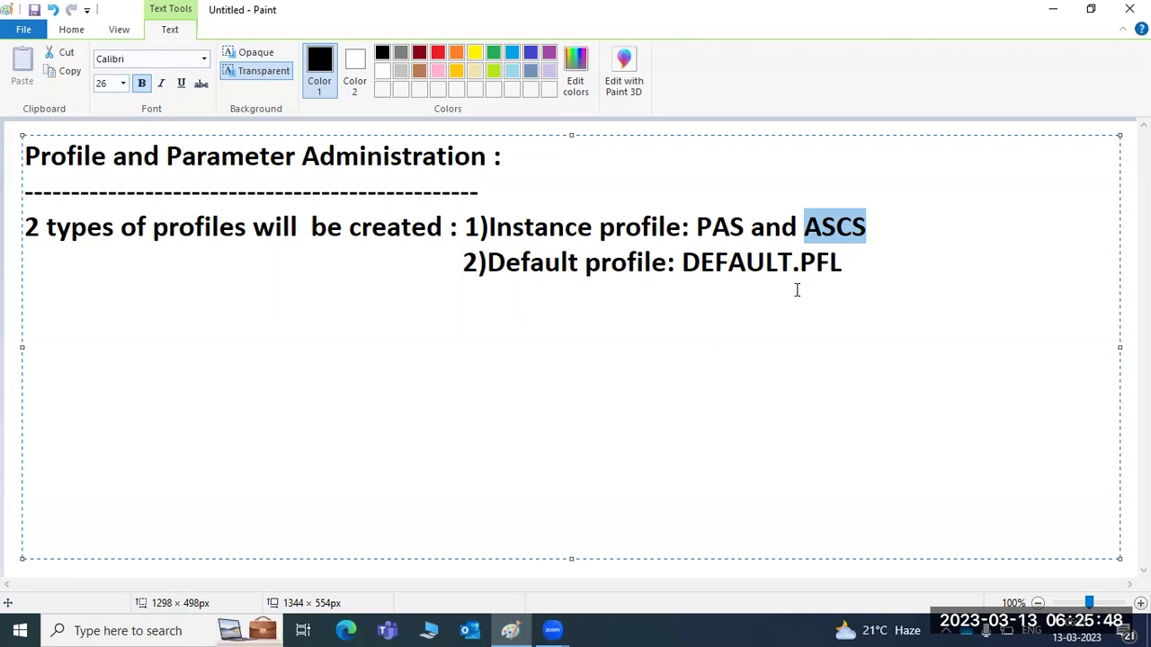
pyautogui.click(840, 232)
pyautogui.doubleClick(840, 232)
pyautogui.doubleClick(723, 228)
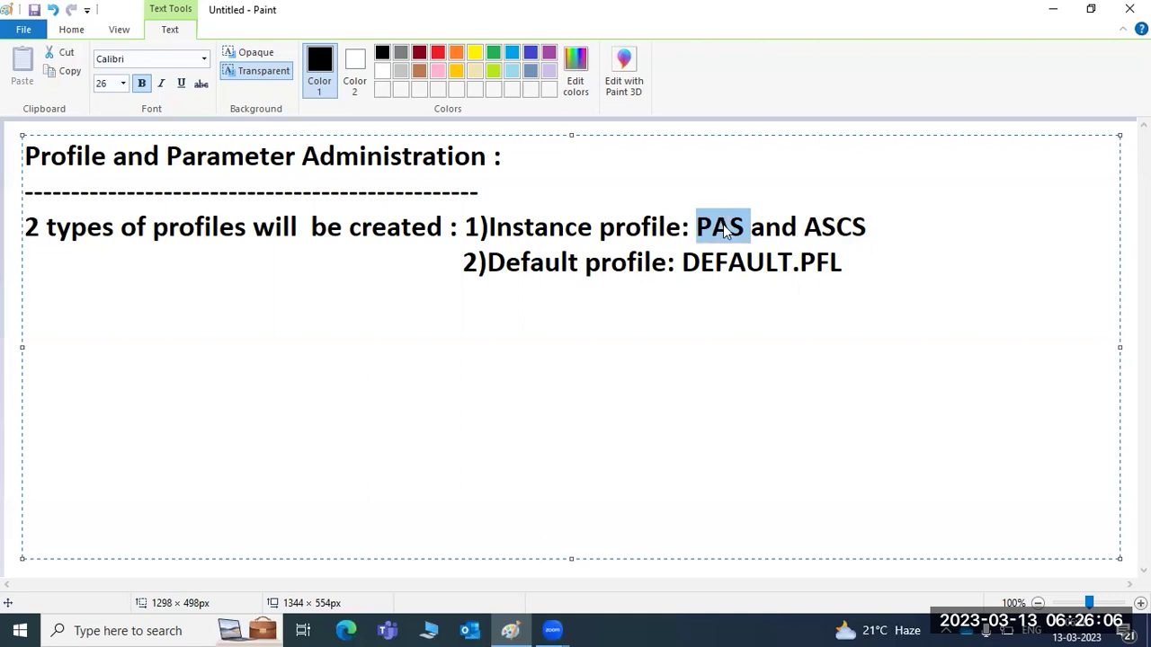
pyautogui.doubleClick(720, 227)
pyautogui.moveTo(683, 263); pyautogui.dragTo(845, 267)
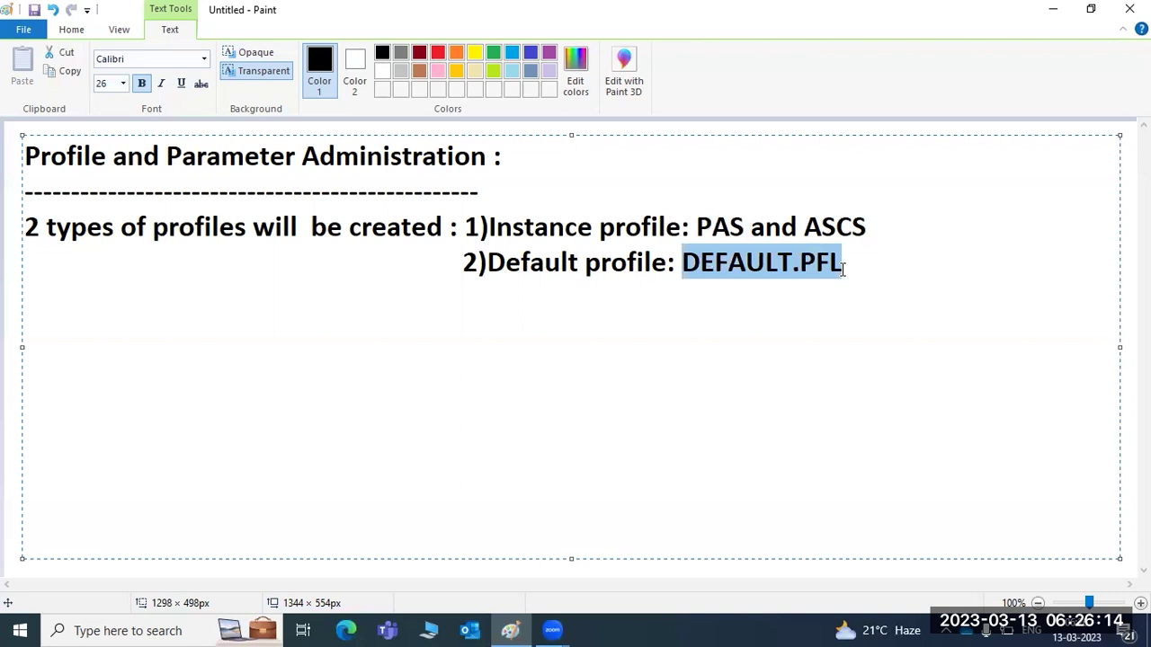
pyautogui.doubleClick(844, 268)
pyautogui.click(729, 270)
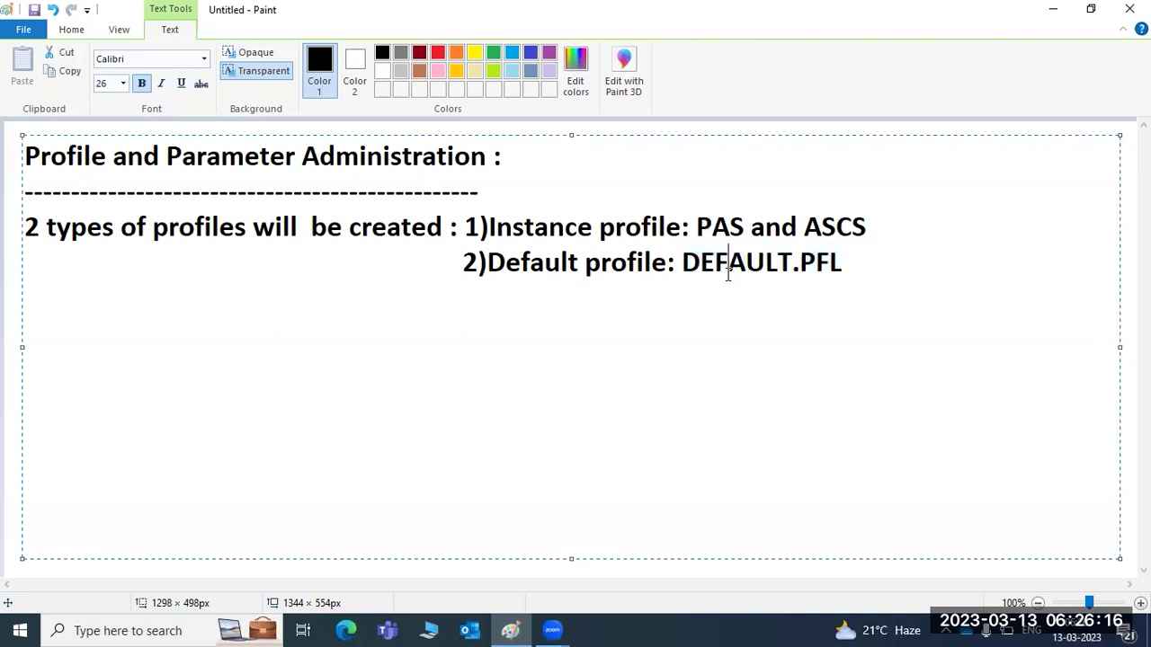
pyautogui.moveTo(682, 266); pyautogui.dragTo(841, 268)
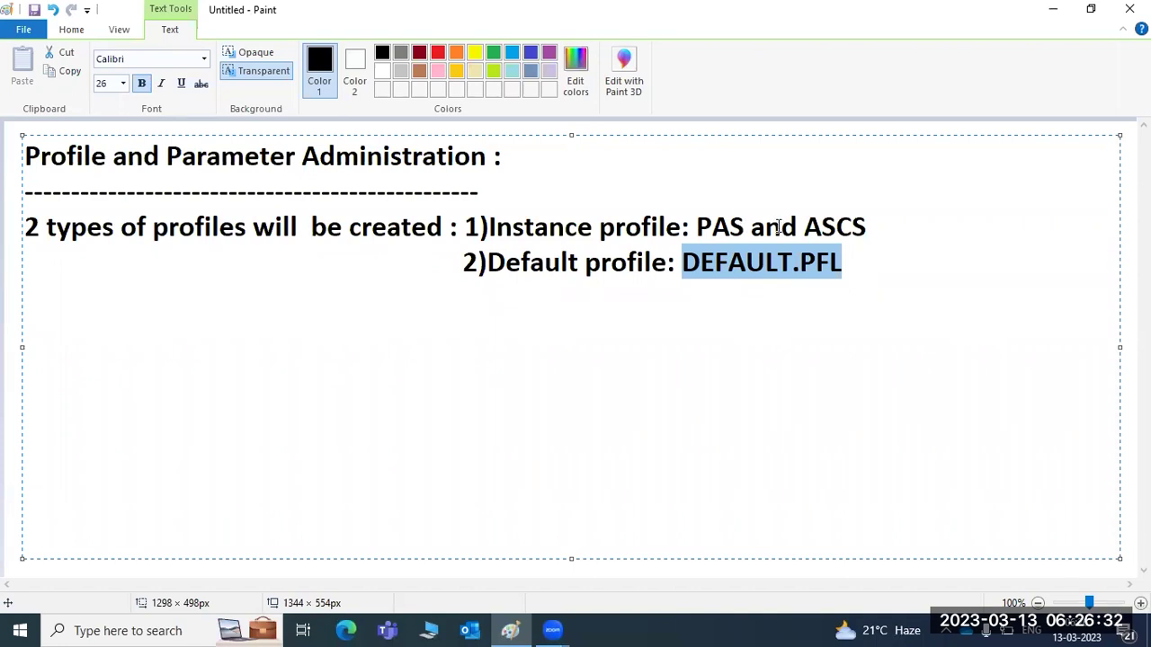
pyautogui.click(911, 226)
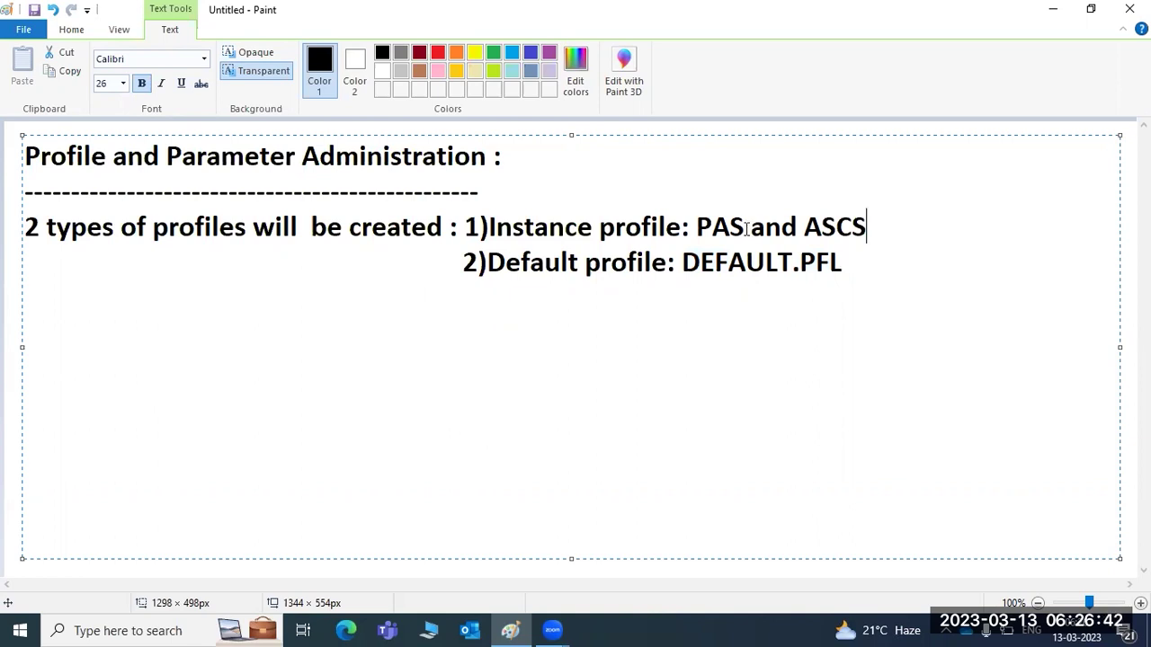
pyautogui.moveTo(696, 227); pyautogui.dragTo(743, 229)
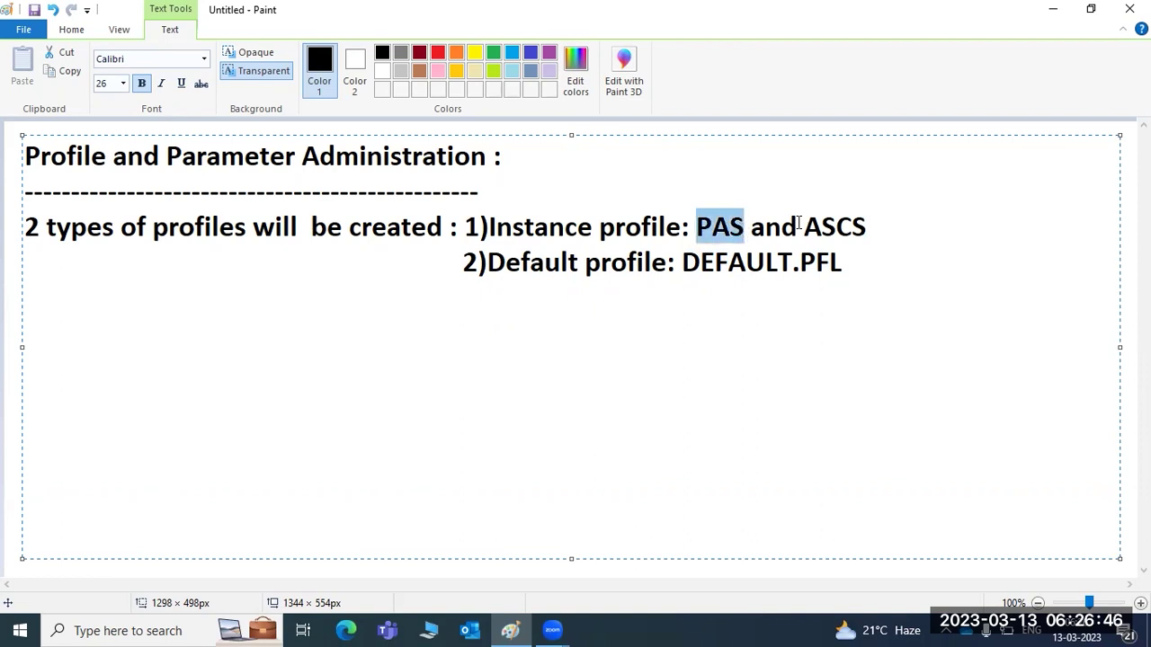
pyautogui.doubleClick(862, 227)
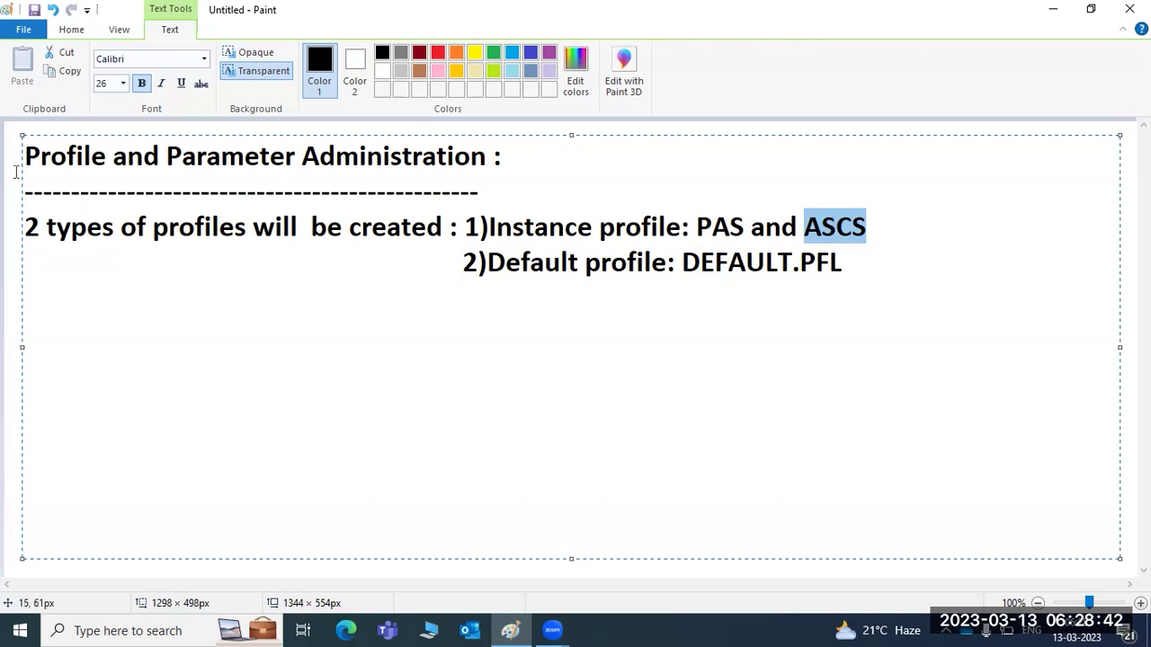
pyautogui.click(39, 157)
pyautogui.moveTo(36, 157); pyautogui.dragTo(136, 162)
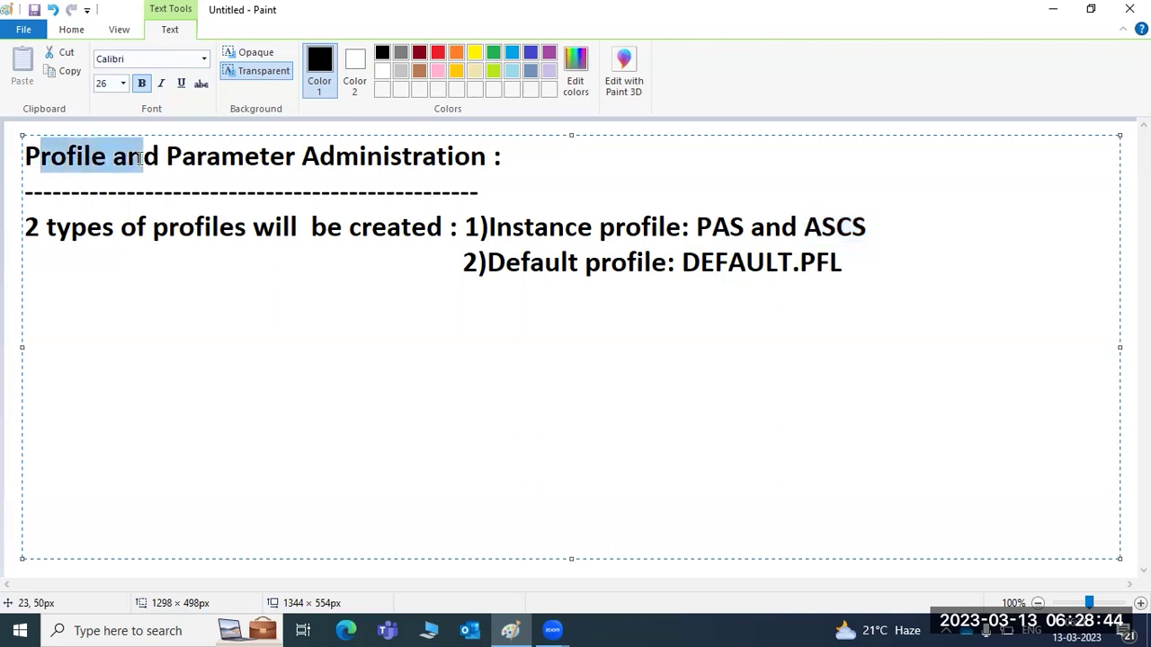
pyautogui.click(870, 262)
pyautogui.press('Return')
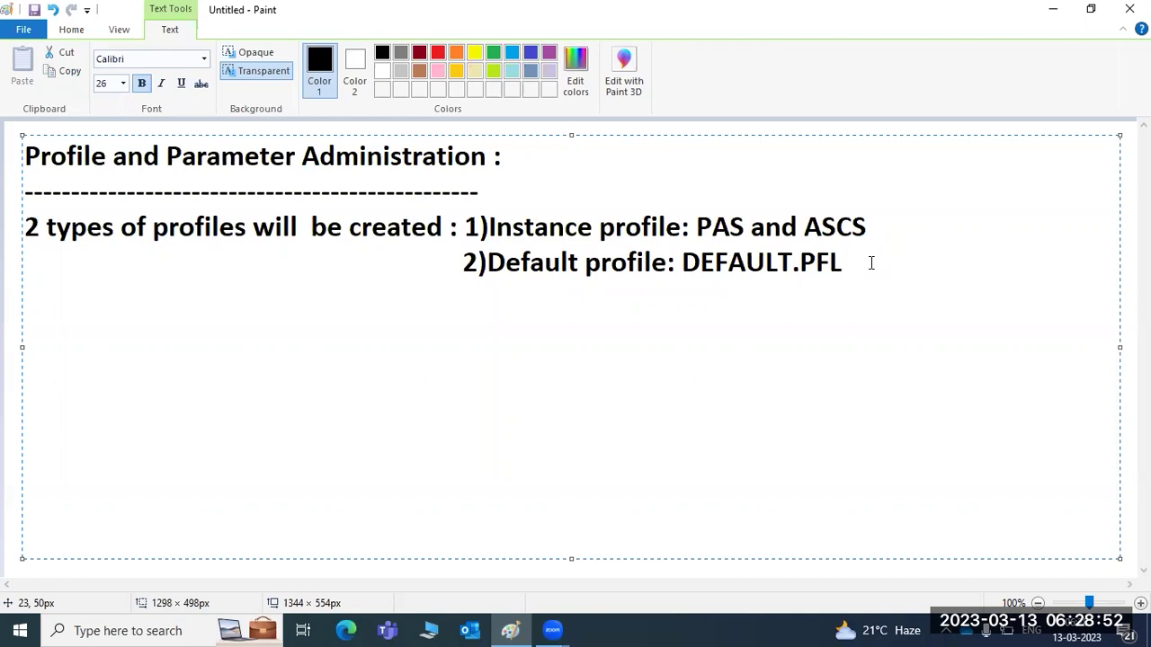
# Add 'RZ10:' and 'RZ11' lines to the notes, then minimize Paint.
pyautogui.write('RZ10')
pyautogui.press('Return')
pyautogui.write('RZ11')
pyautogui.press('Up')
pyautogui.write(':')
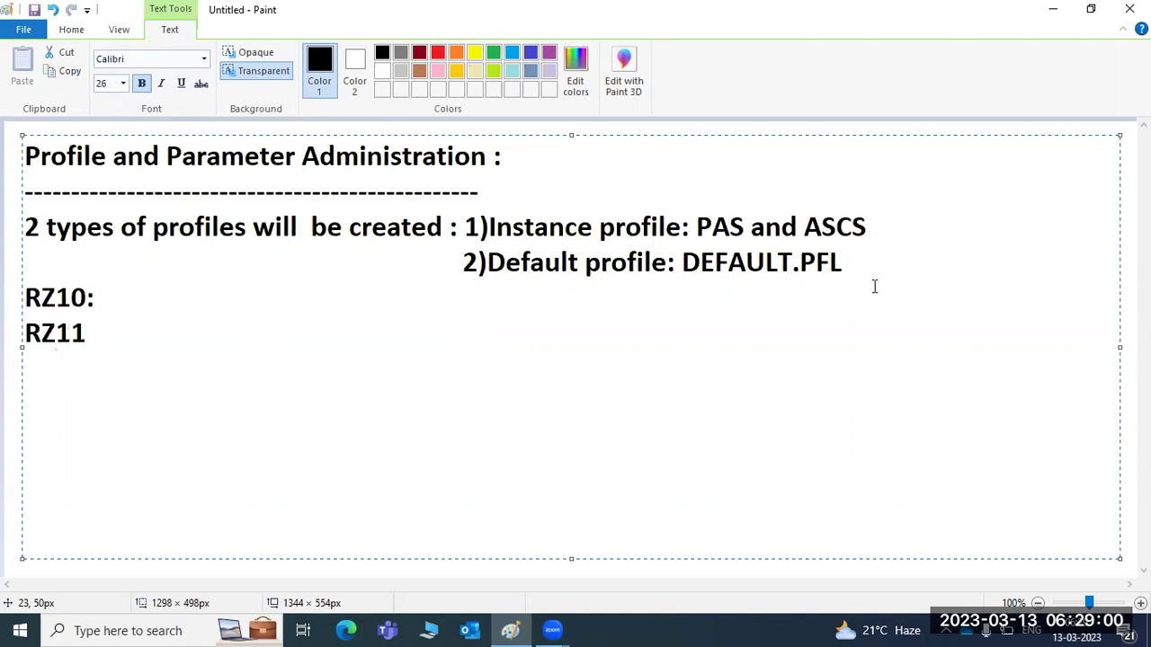
pyautogui.click(512, 628)
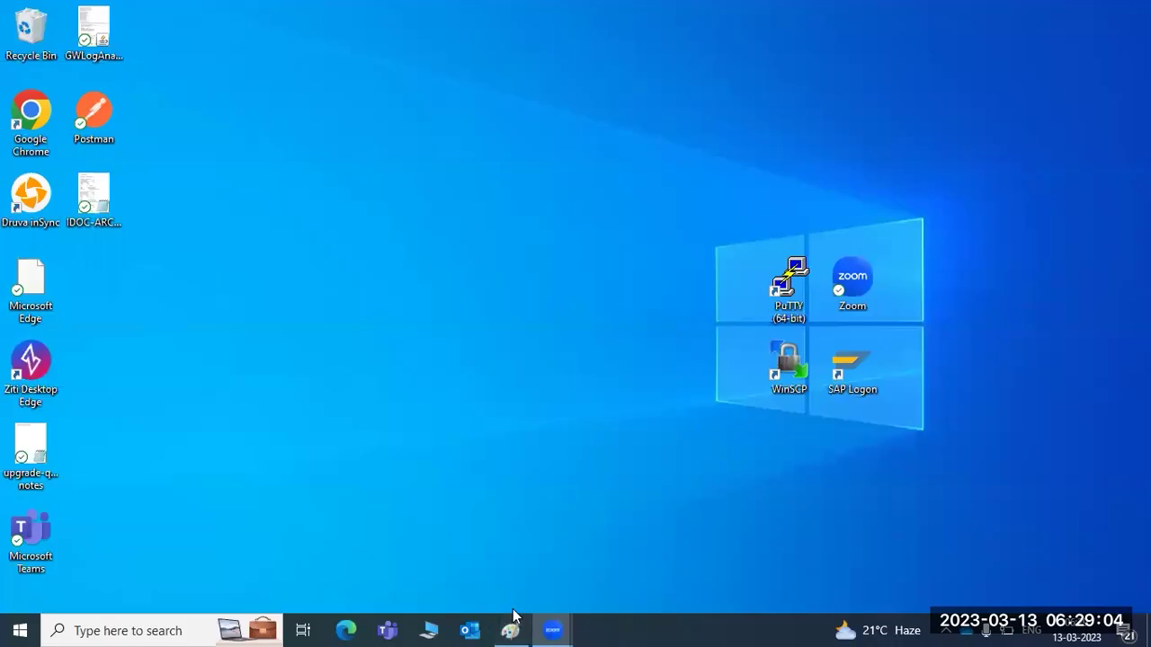
# Connect to the remote server with mstsc and sign in, re-entering the password after a failed attempt.
pyautogui.press('super+r')
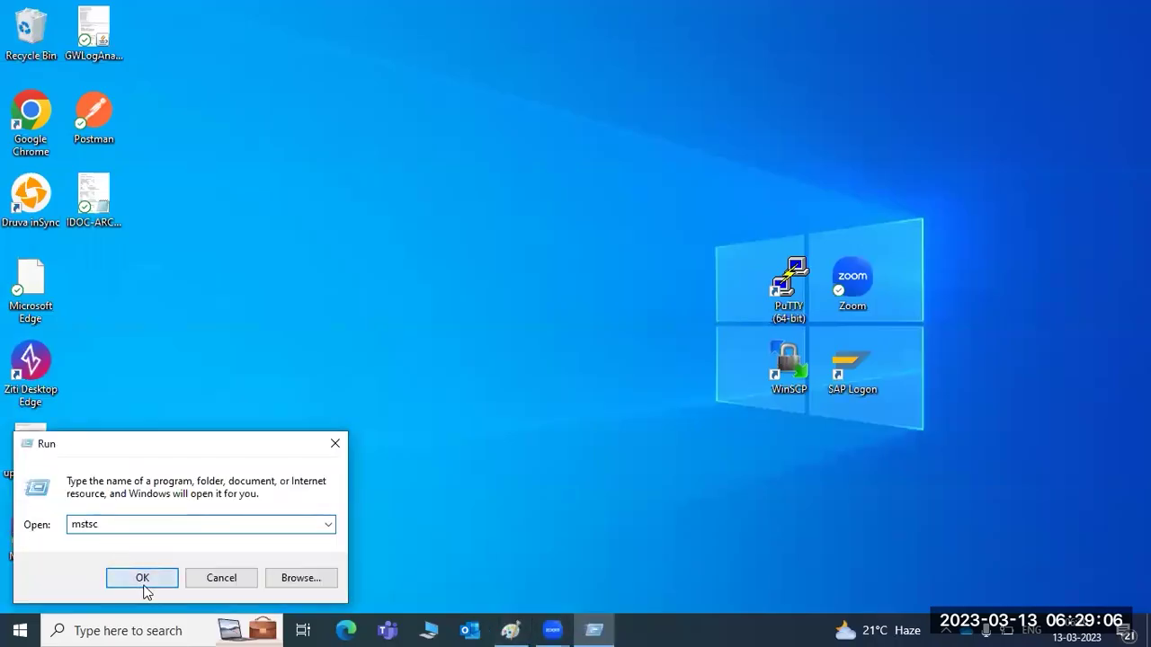
pyautogui.click(142, 578)
pyautogui.click(653, 298)
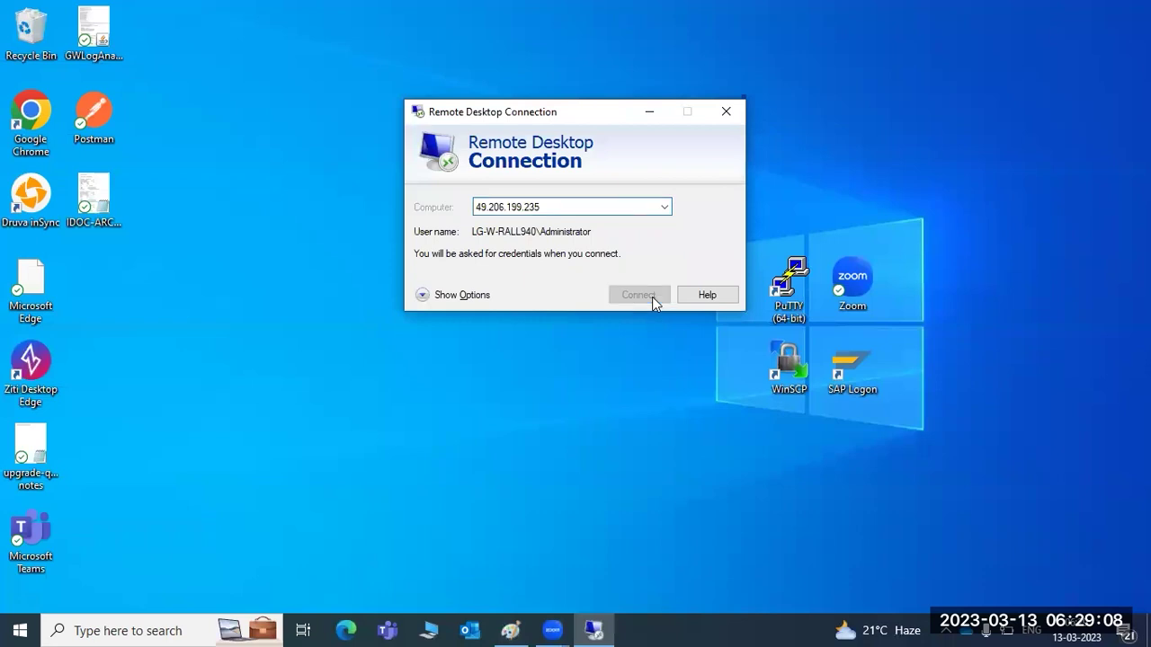
pyautogui.write('•••••••••')
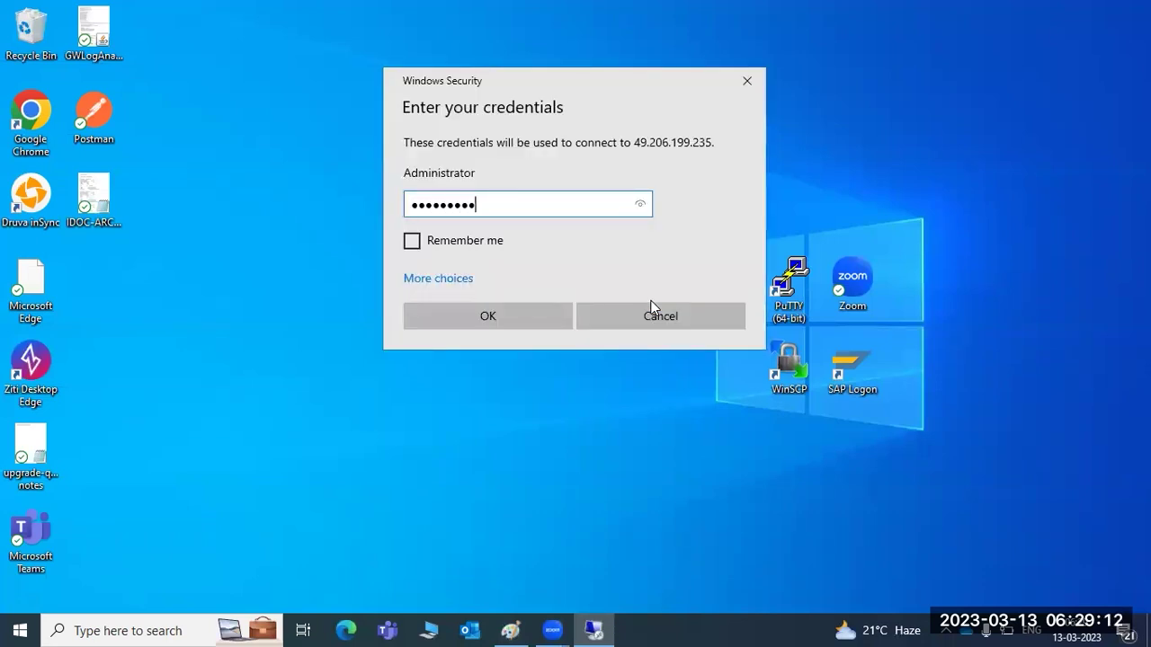
pyautogui.write('•')
pyautogui.press('Return')
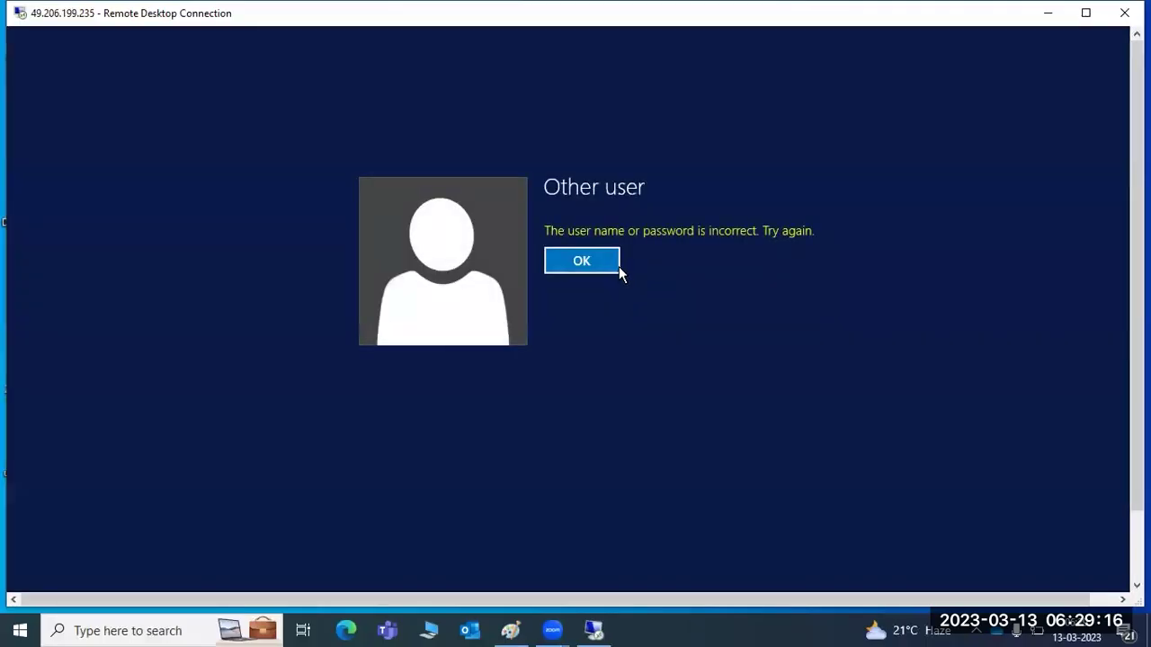
pyautogui.click(617, 267)
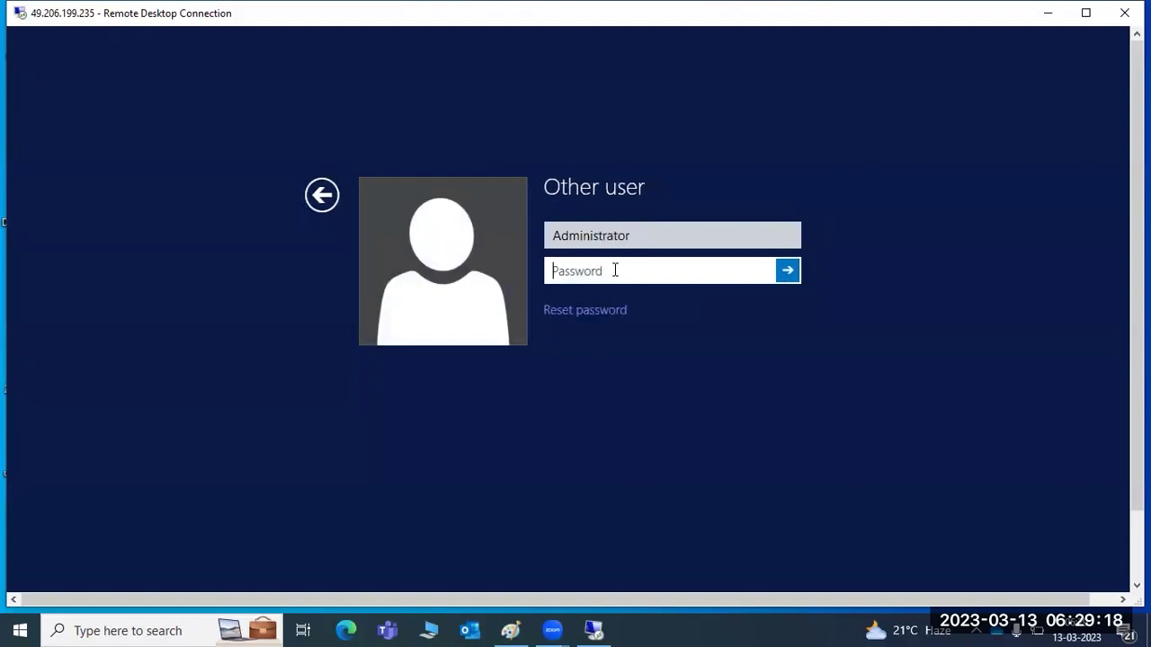
pyautogui.write('•••••••')
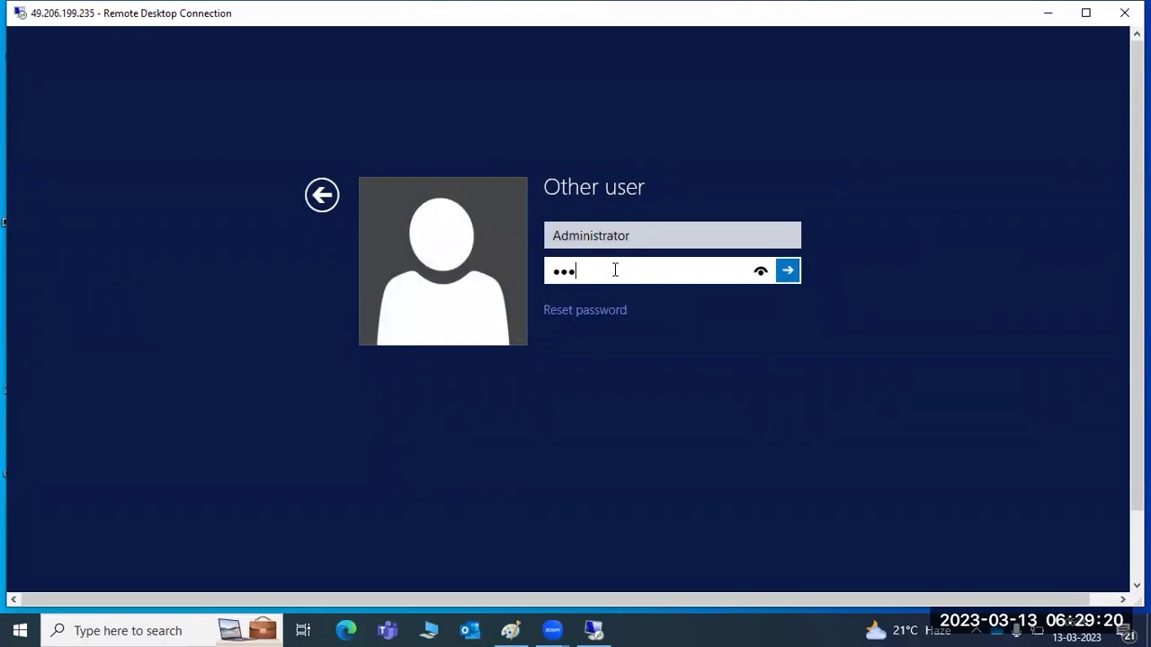
pyautogui.write('•••')
pyautogui.press('Return')
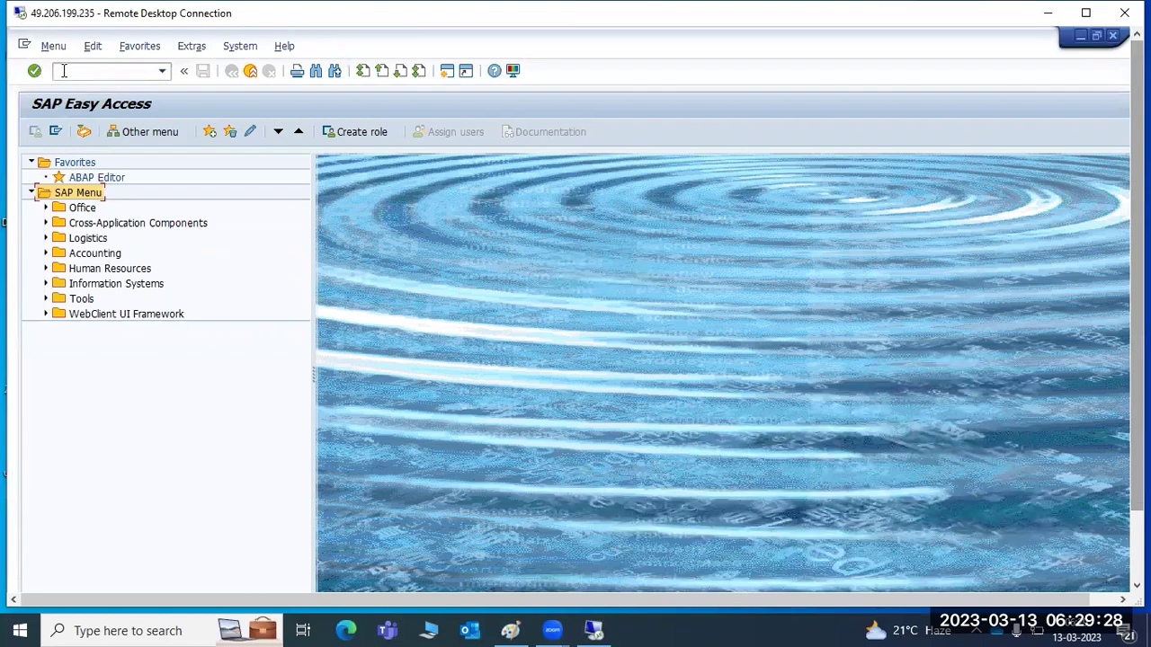
# Run transaction rz10 from the SAP Easy Access command field.
pyautogui.click(64, 70)
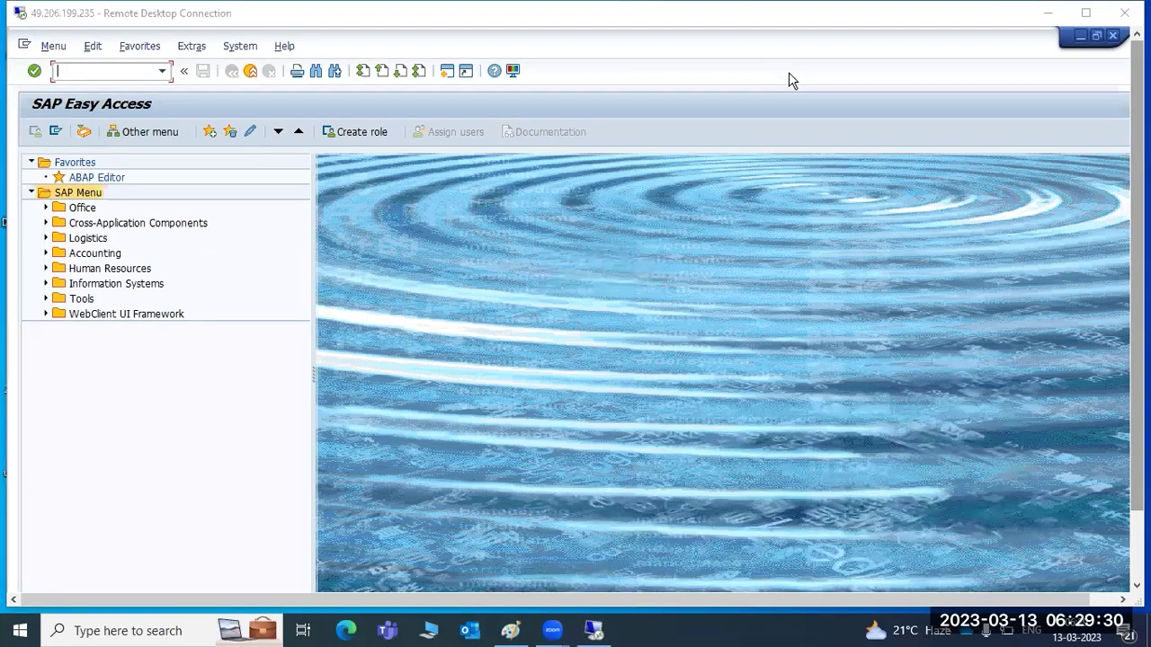
pyautogui.click(94, 68)
pyautogui.write('rz10')
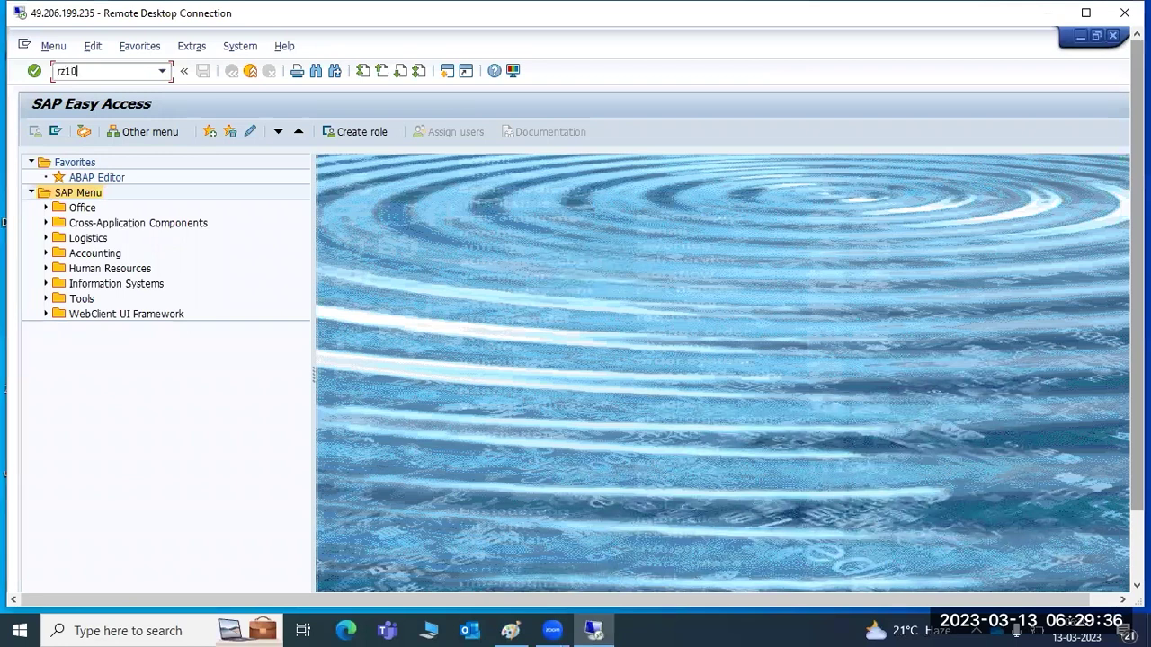
pyautogui.press('Return')
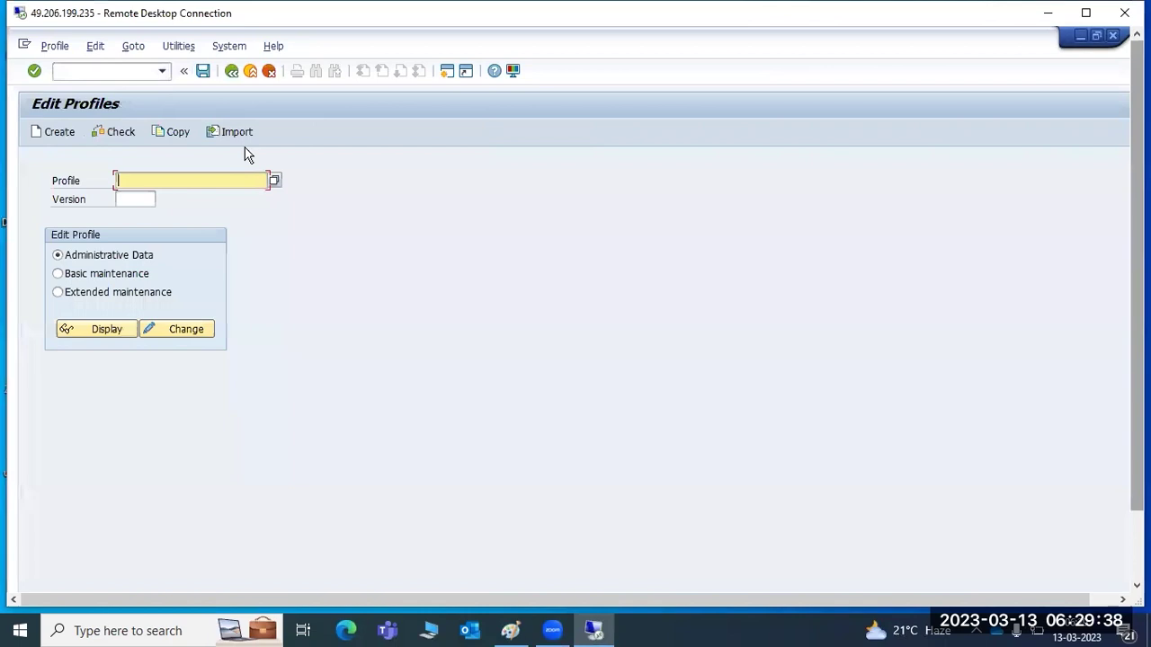
# Open the profile value list and compare the DEFAULT, ECP_ASCS12_SAPWINDOWS and ECP_D11_SAPWINDOWS entries.
pyautogui.click(274, 182)
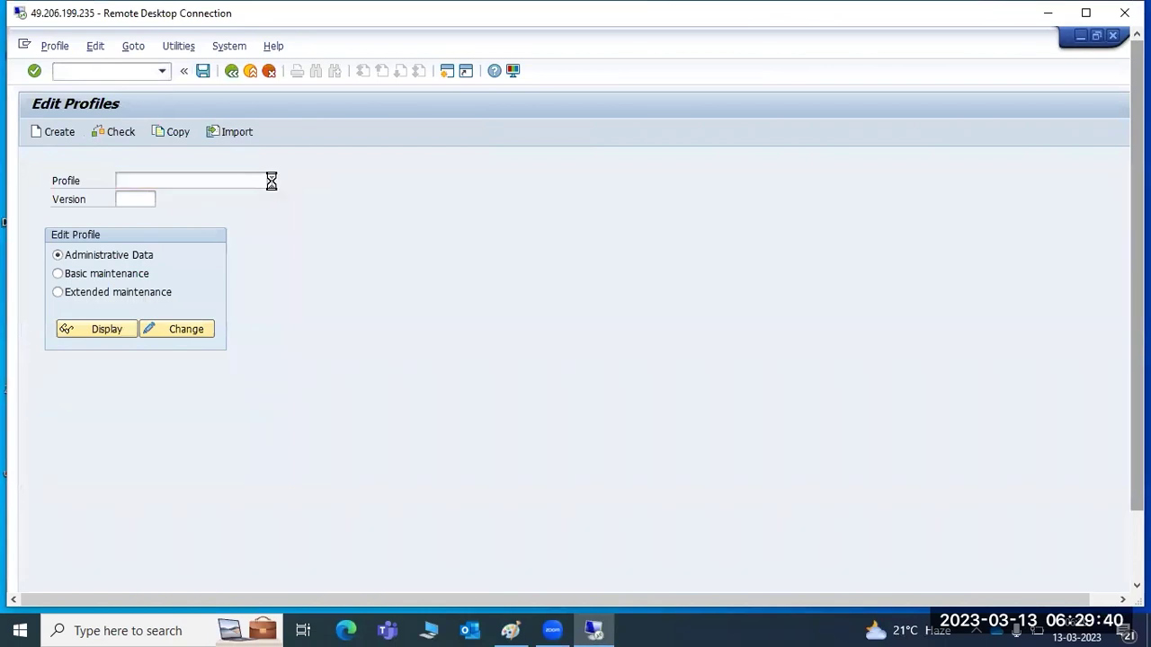
pyautogui.moveTo(249, 41); pyautogui.dragTo(514, 67)
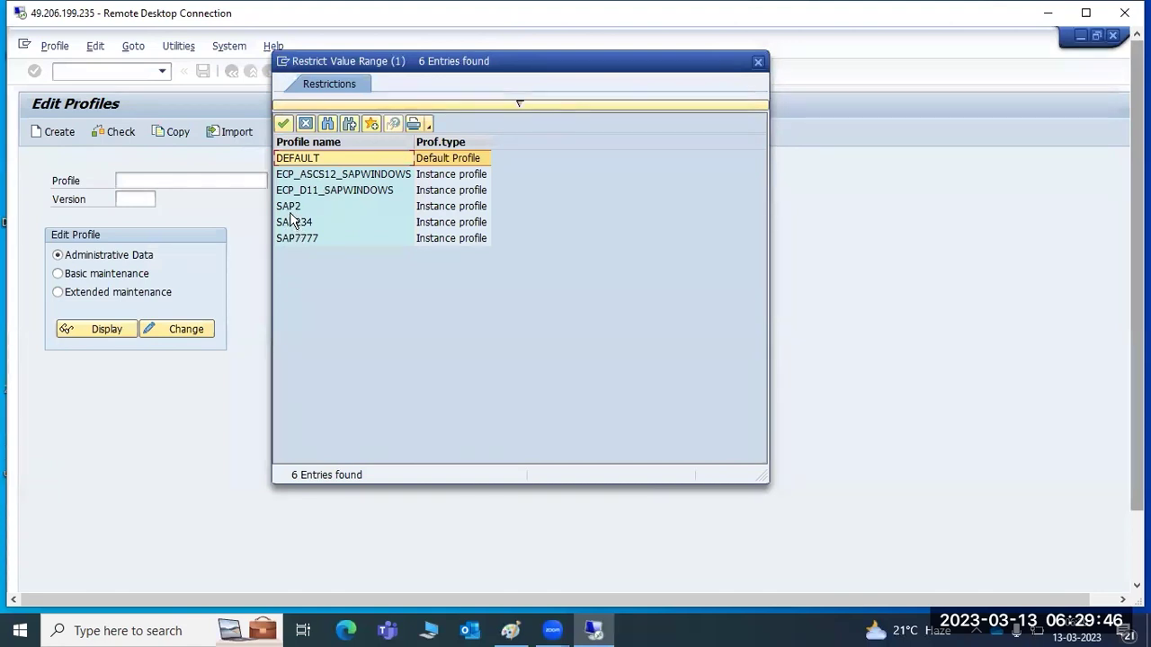
pyautogui.click(313, 191)
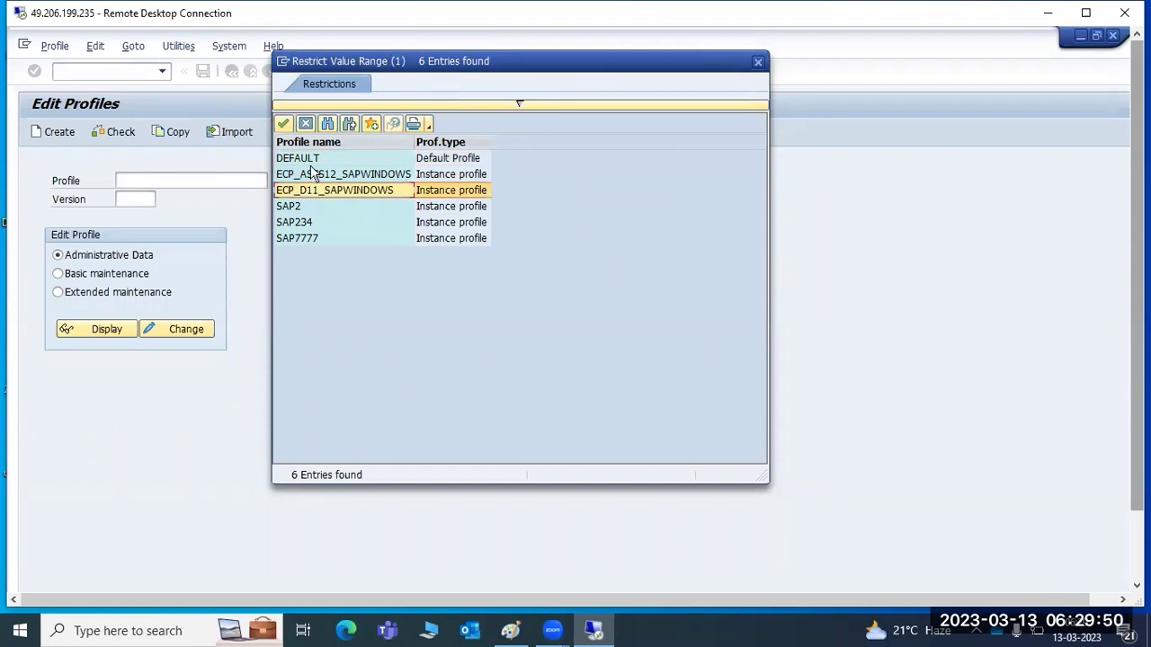
pyautogui.click(315, 173)
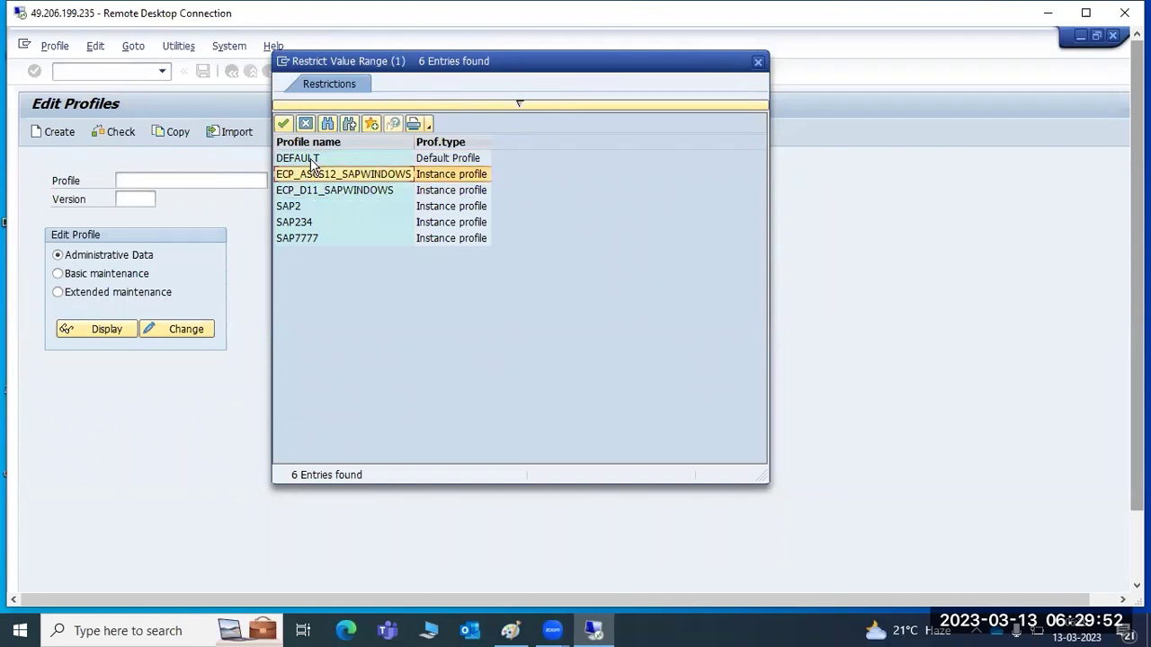
pyautogui.click(310, 159)
pyautogui.click(317, 190)
pyautogui.click(313, 174)
pyautogui.click(309, 158)
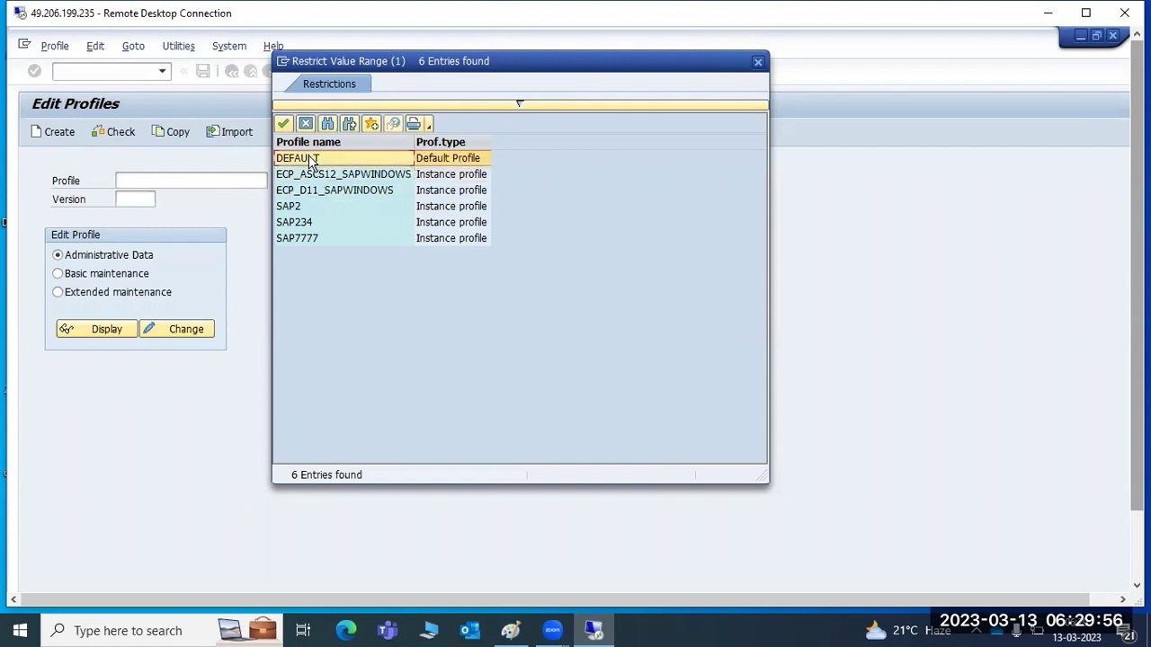
# Keep clicking through the profile rows, then close the list without choosing a profile.
pyautogui.click(308, 190)
pyautogui.click(307, 174)
pyautogui.click(303, 159)
pyautogui.click(305, 186)
pyautogui.click(299, 173)
pyautogui.click(301, 159)
pyautogui.click(304, 189)
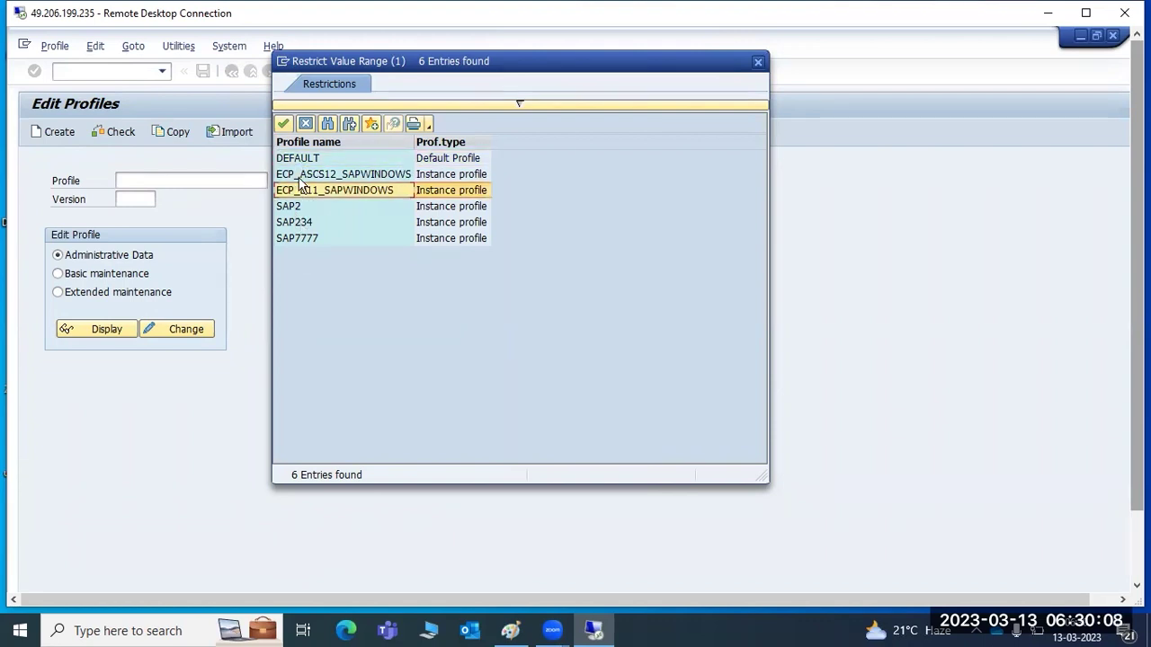
pyautogui.click(300, 175)
pyautogui.click(295, 161)
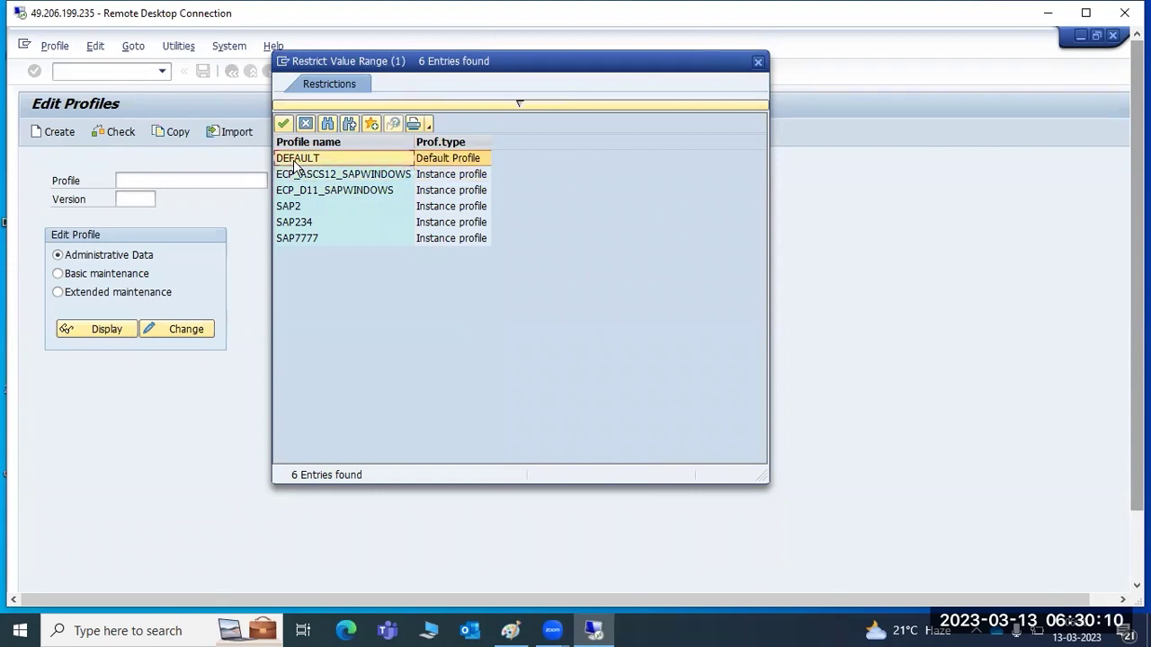
pyautogui.click(299, 175)
pyautogui.click(304, 191)
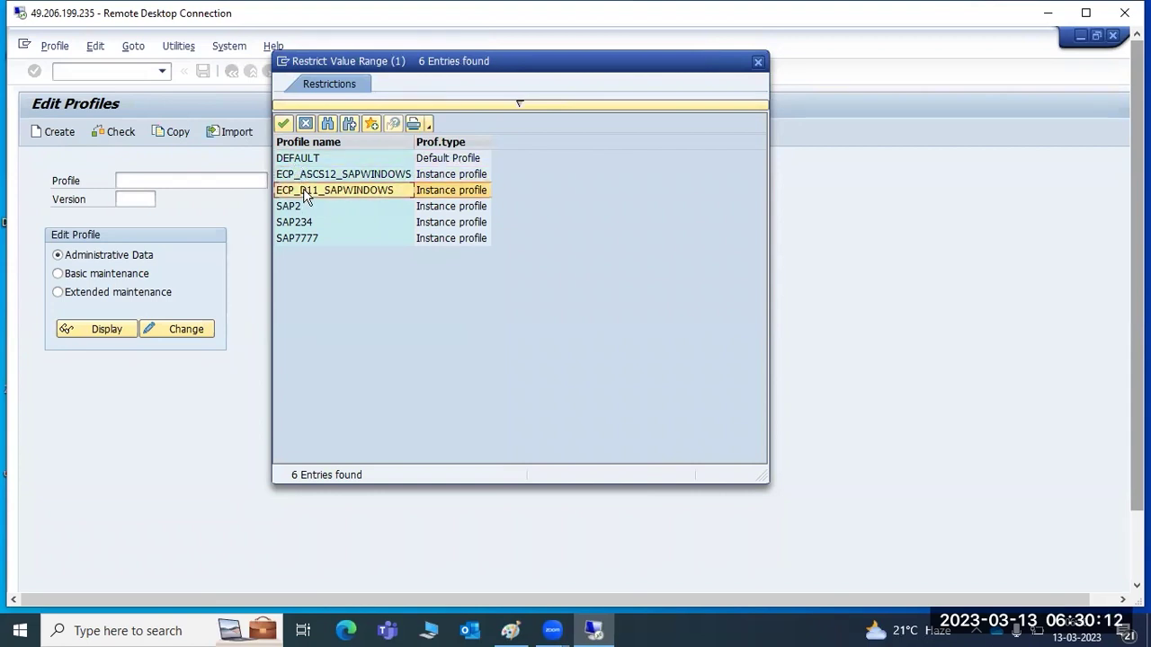
pyautogui.click(758, 61)
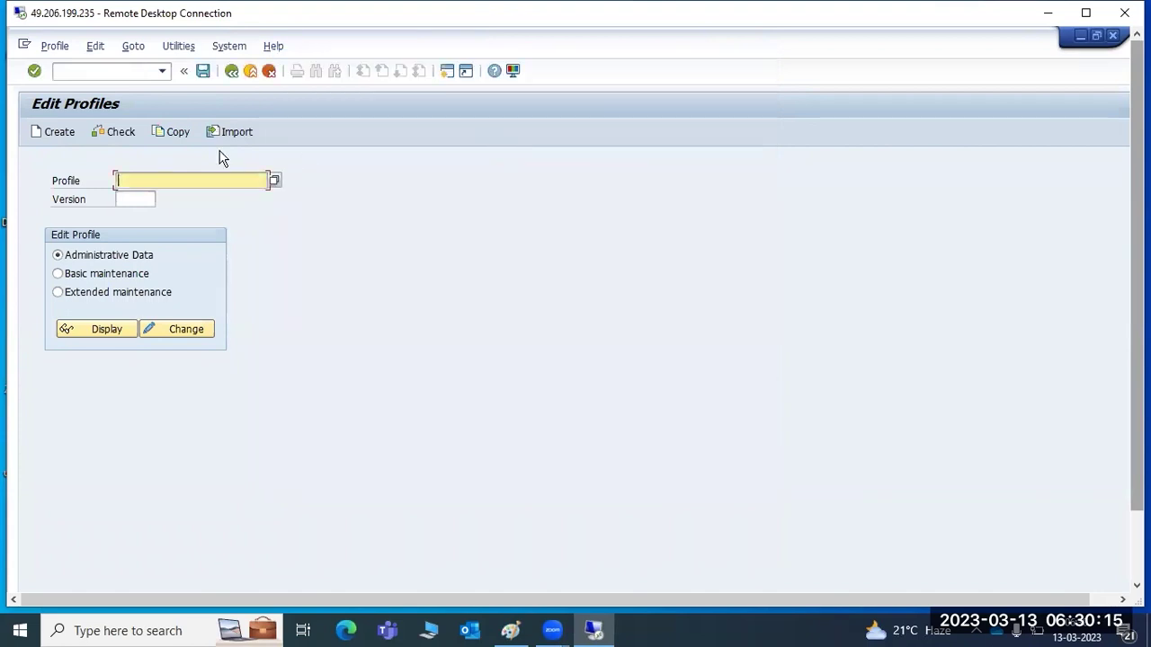
# Import the profiles of all active servers, confirm the error-free check log, and return to Edit Profiles.
pyautogui.click(179, 46)
pyautogui.moveTo(284, 85)
pyautogui.click(324, 84)
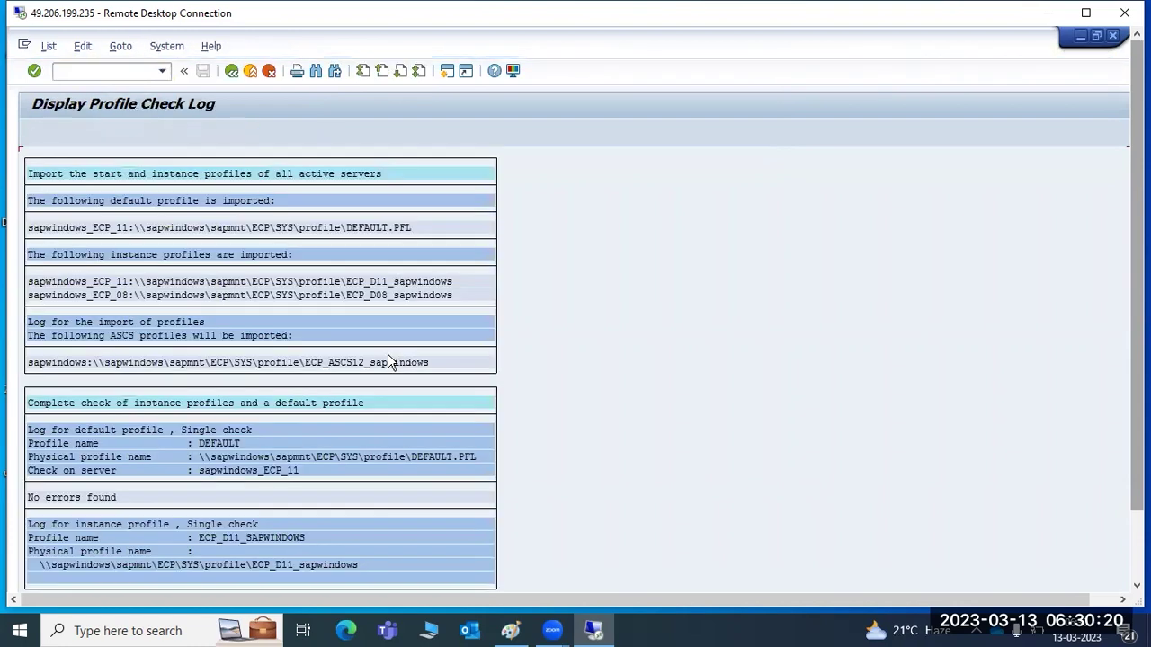
pyautogui.click(231, 71)
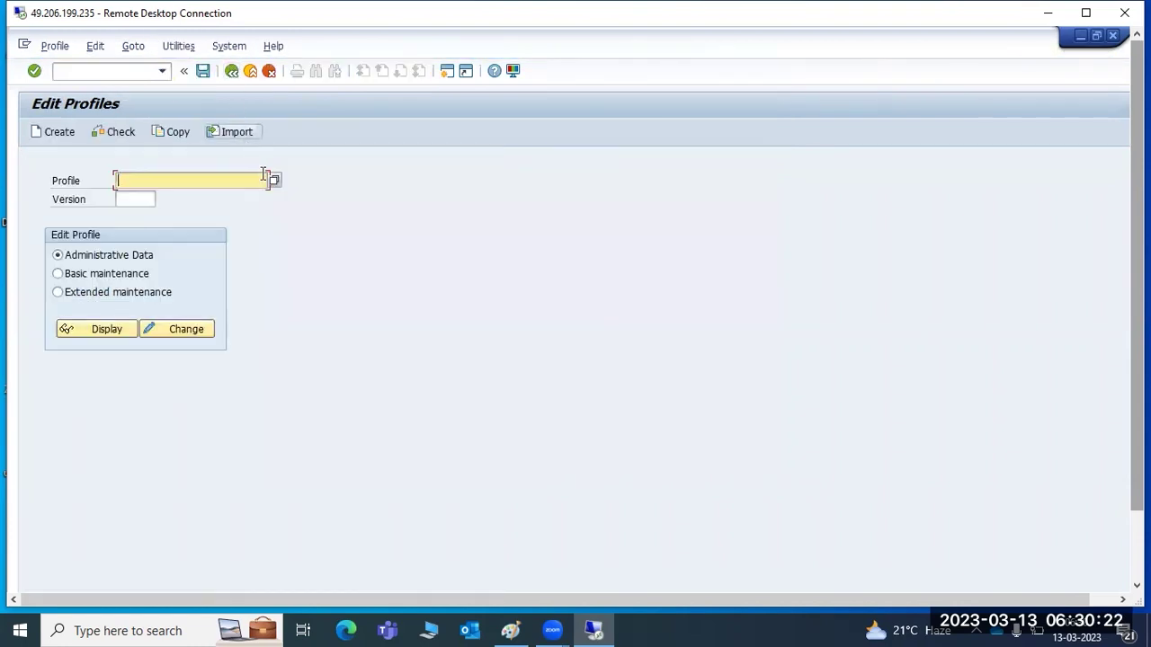
pyautogui.click(274, 180)
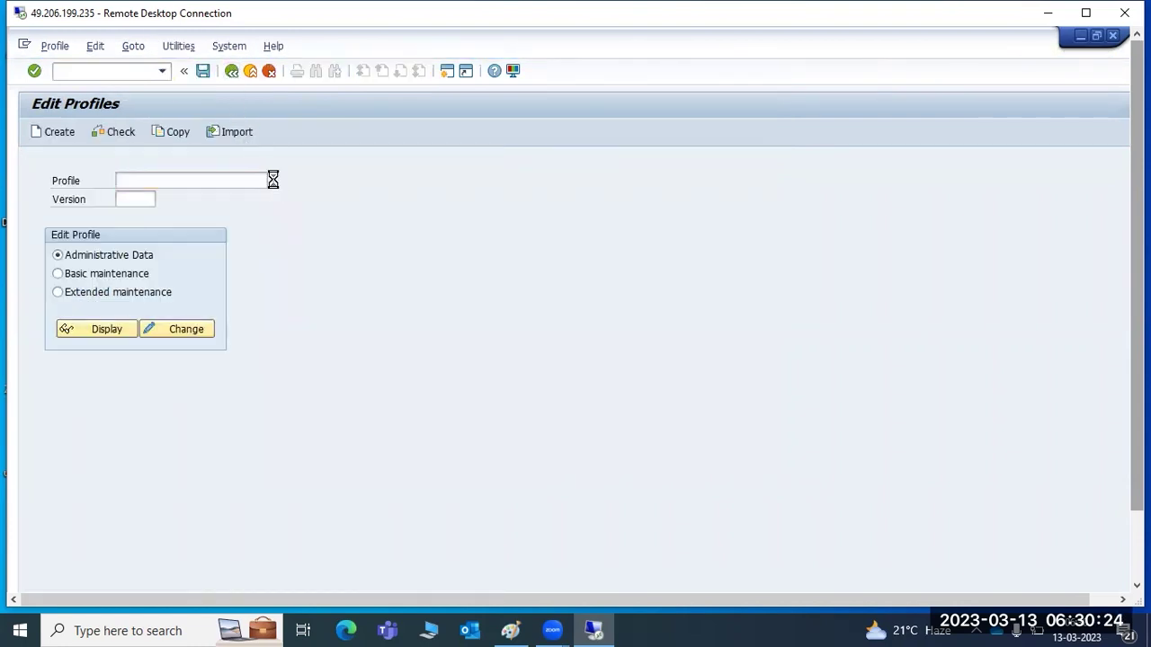
# Move the profile list aside and browse its entries, including the new ECP_D08_SAPWINDOWS.
pyautogui.moveTo(253, 41); pyautogui.dragTo(508, 83)
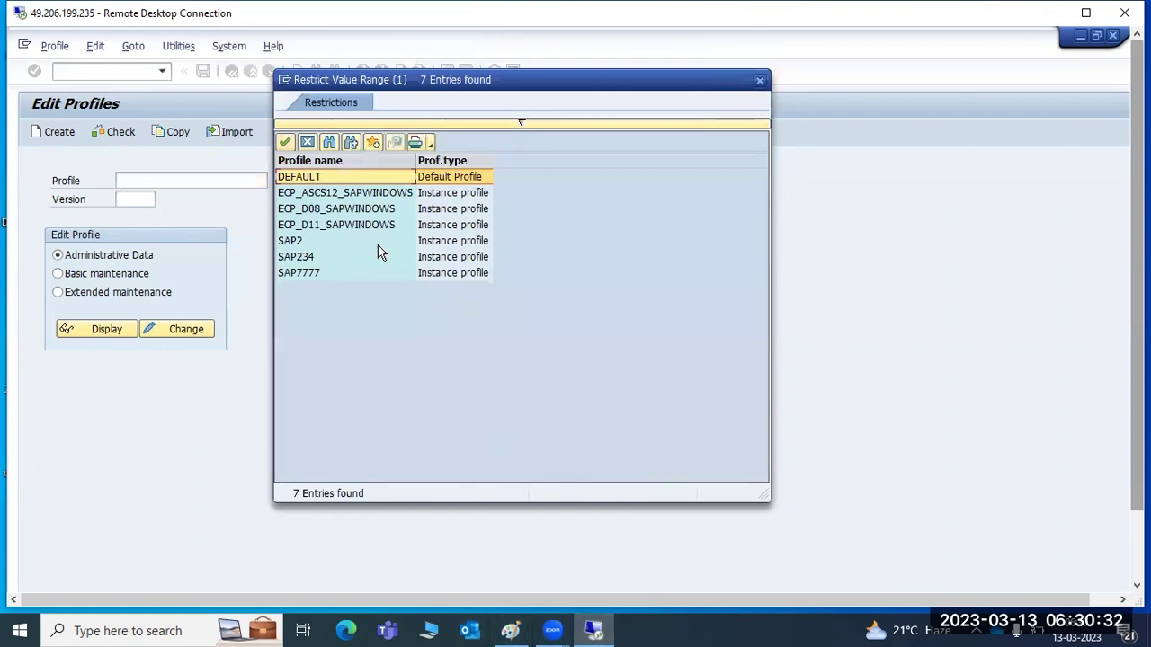
pyautogui.click(352, 226)
pyautogui.click(330, 211)
pyautogui.click(334, 224)
pyautogui.click(338, 195)
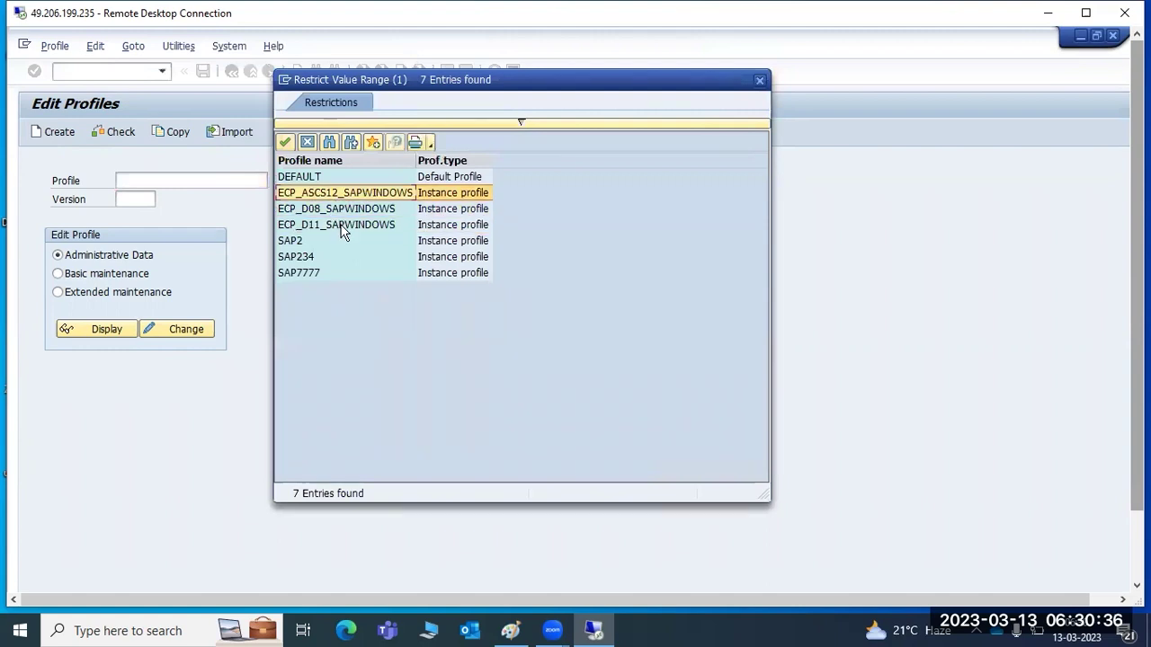
pyautogui.click(301, 177)
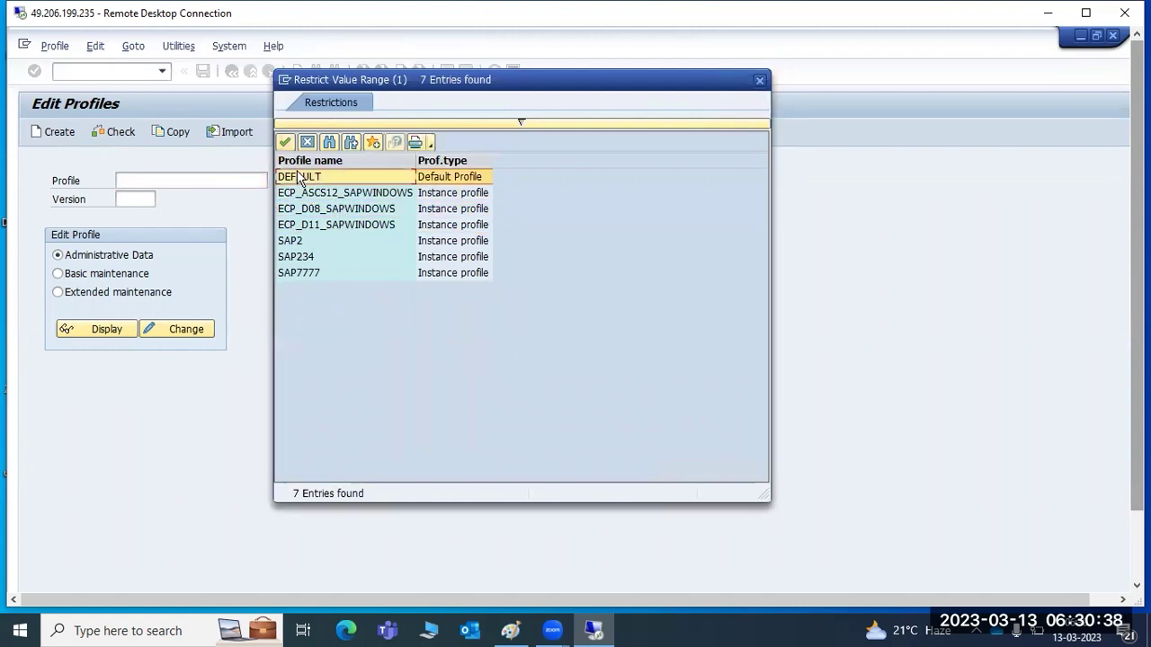
# Compare the ECP_D08_SAPWINDOWS and ECP_D11_SAPWINDOWS instance profiles in the list.
pyautogui.click(310, 194)
pyautogui.click(322, 211)
pyautogui.click(324, 226)
pyautogui.click(326, 210)
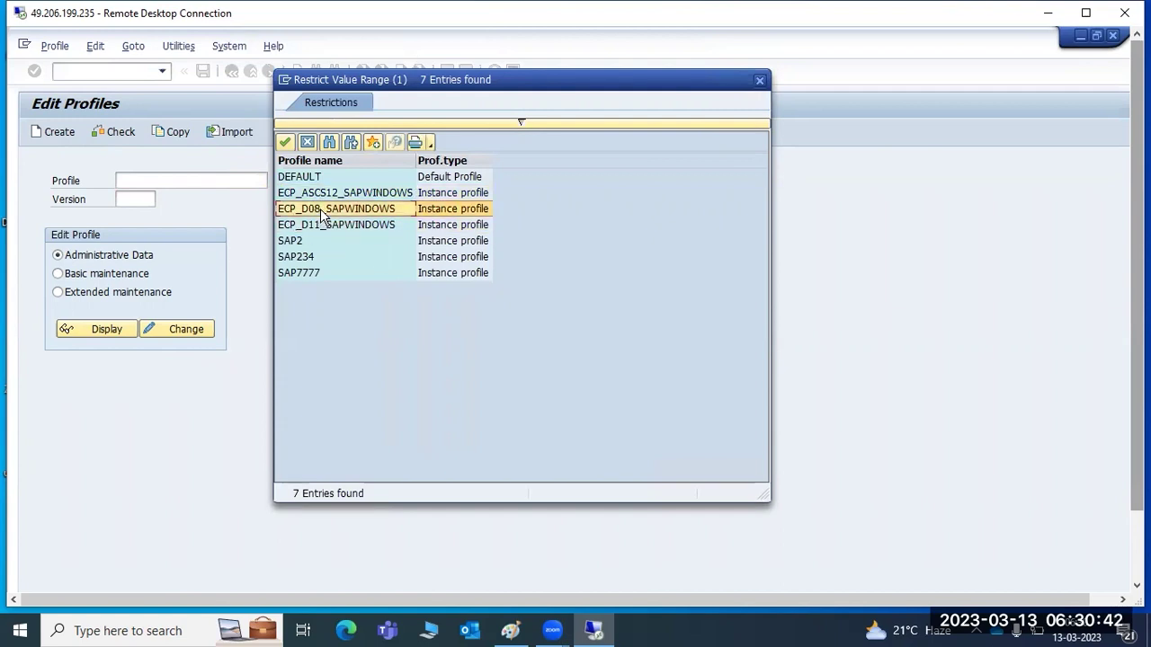
pyautogui.click(324, 228)
pyautogui.click(324, 210)
pyautogui.click(327, 227)
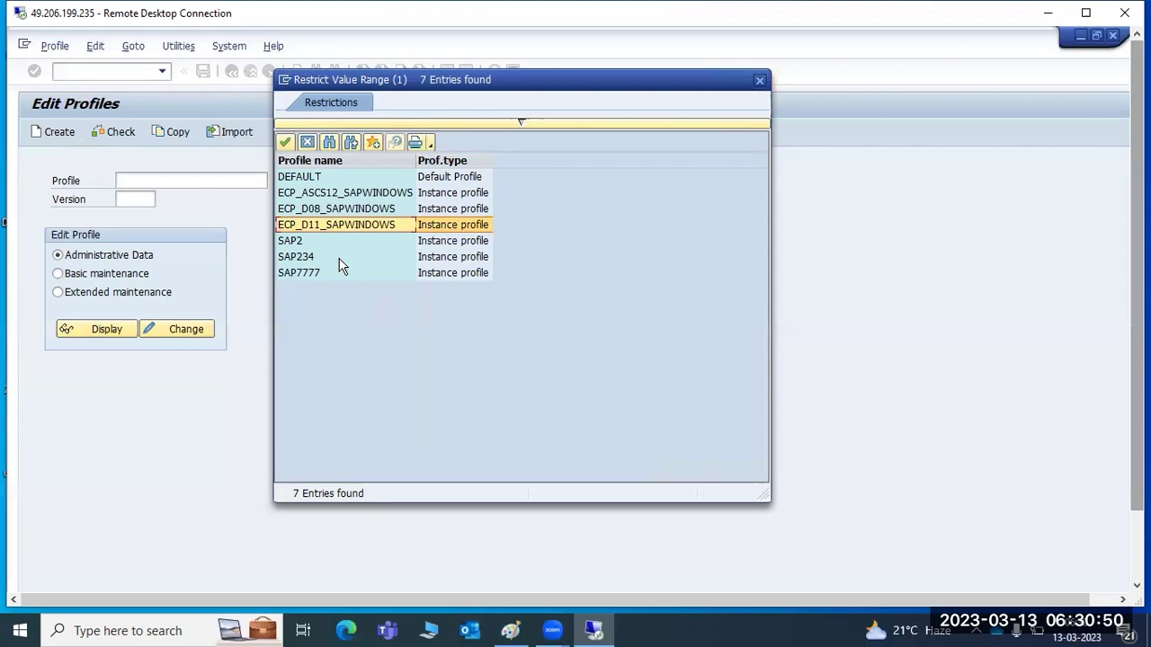
# Review the administrative data of profile ECP_ASCS12_SAPWINDOWS.
pyautogui.doubleClick(326, 192)
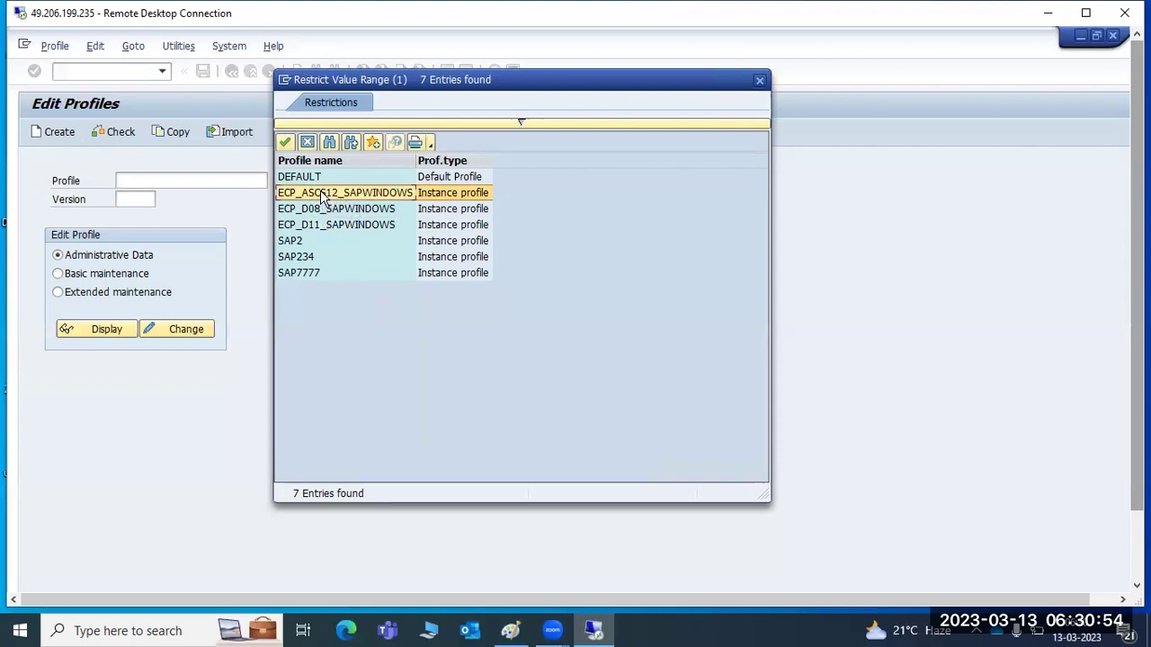
pyautogui.click(105, 329)
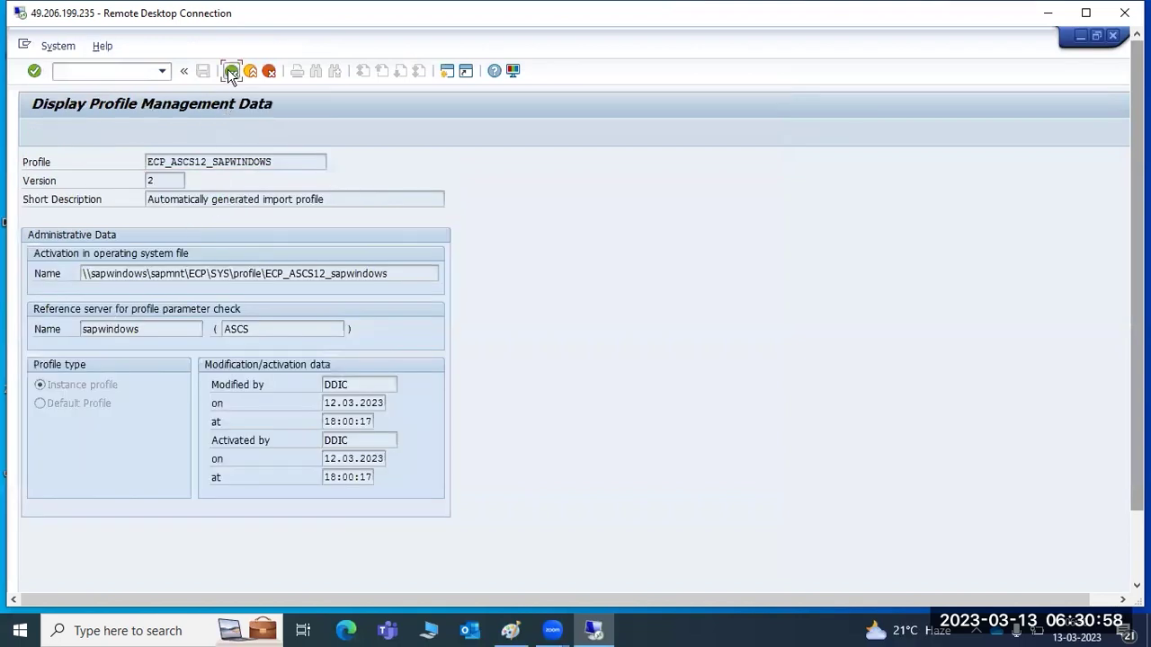
pyautogui.click(231, 71)
# Choose extended maintenance and pick profile ECP_D11_SAPWINDOWS from the value help.
pyautogui.click(84, 295)
pyautogui.click(91, 327)
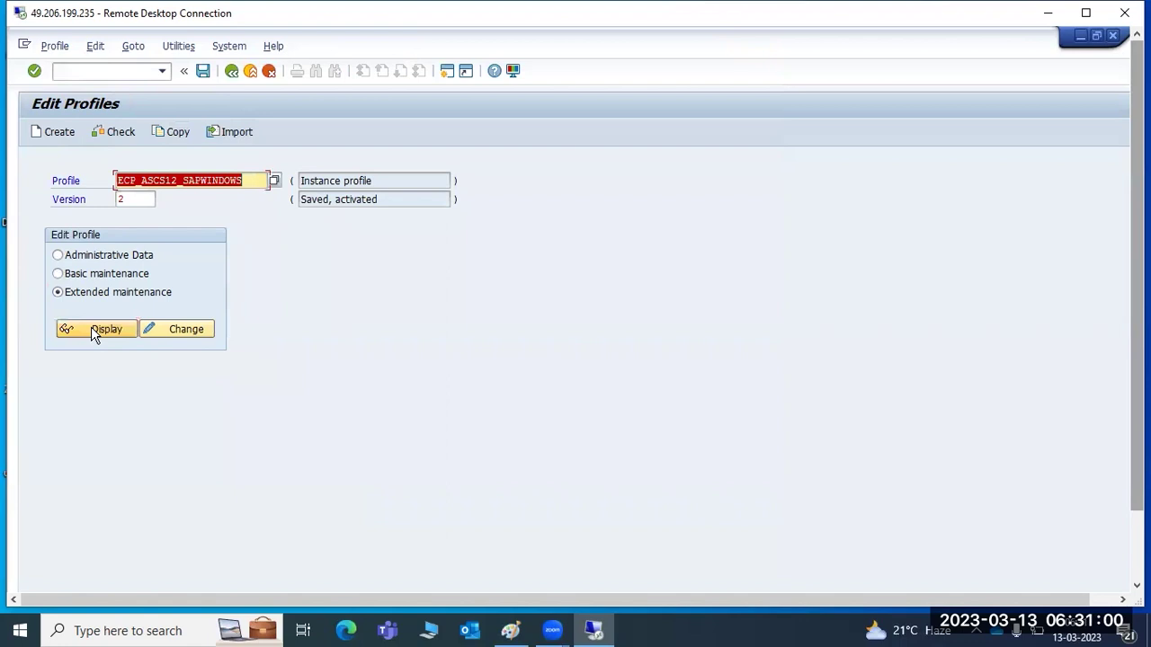
pyautogui.click(146, 180)
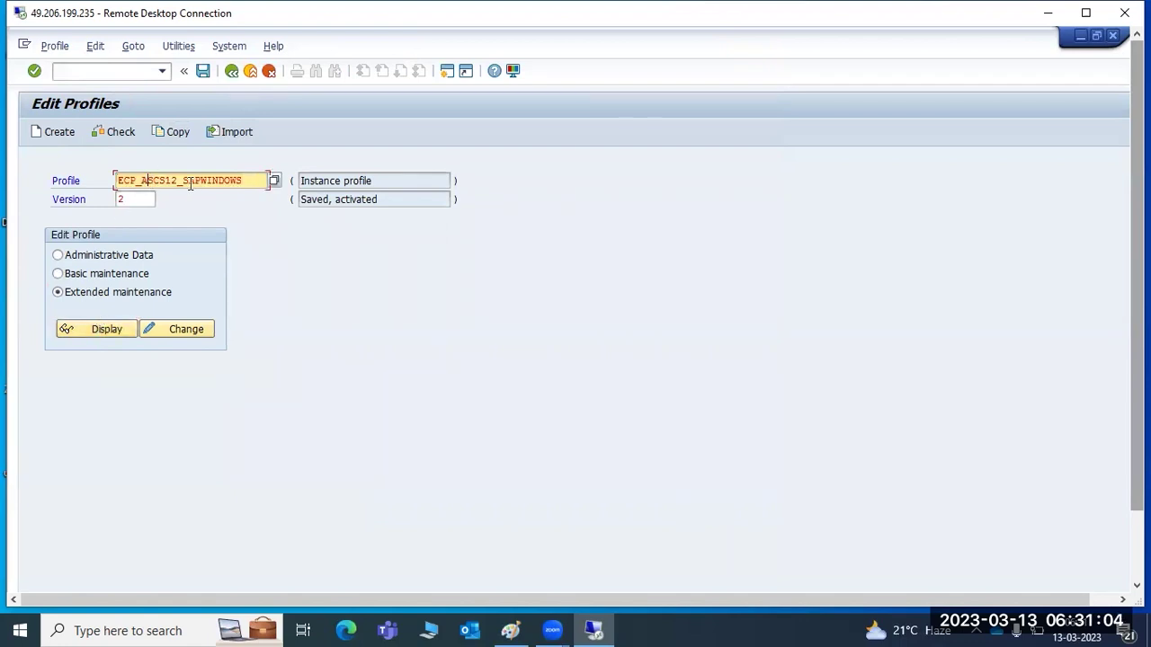
pyautogui.click(274, 180)
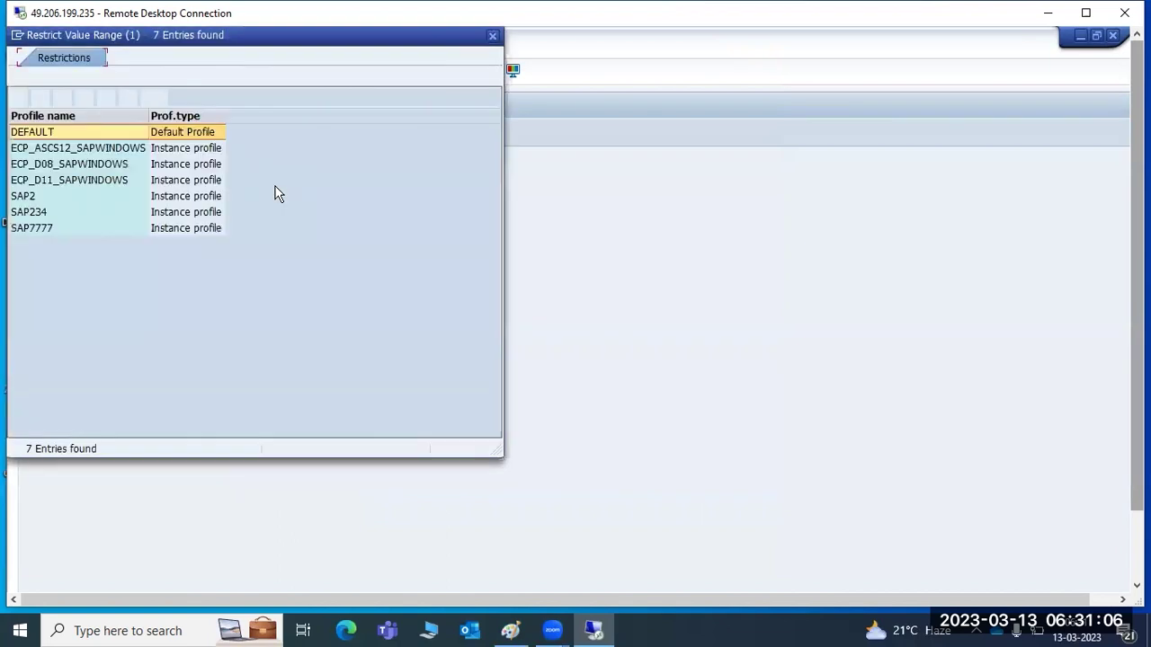
pyautogui.doubleClick(56, 183)
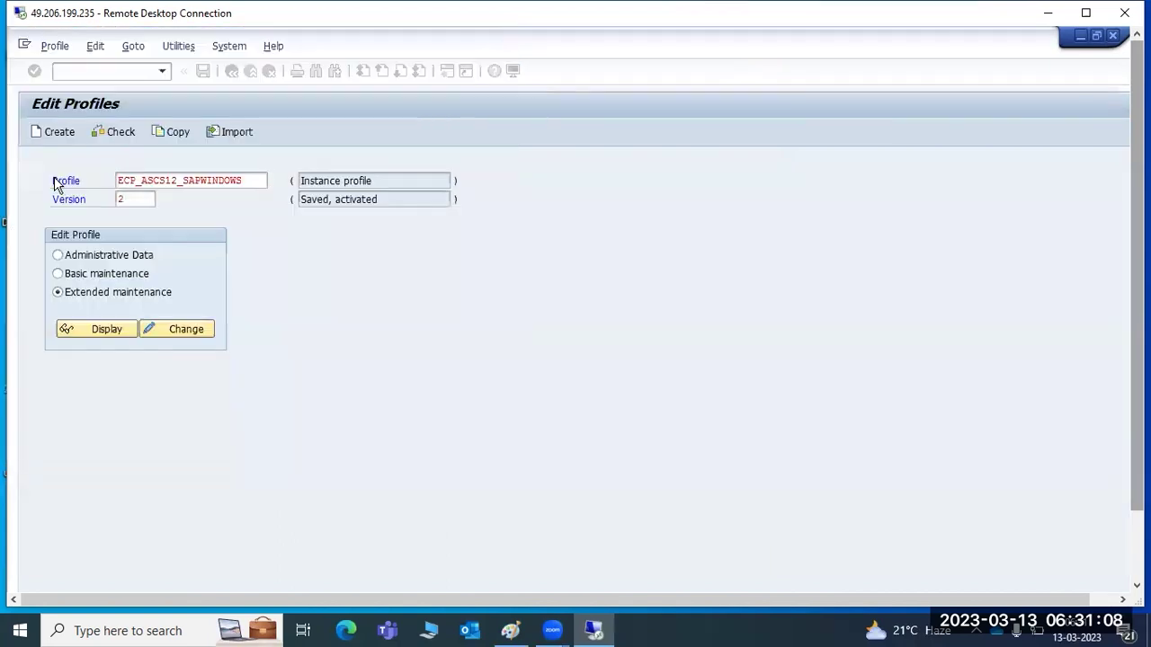
pyautogui.moveTo(147, 181); pyautogui.dragTo(159, 180)
pyautogui.click(120, 177)
pyautogui.moveTo(124, 182); pyautogui.dragTo(234, 182)
# Reselect ECP_D11_SAPWINDOWS in extended maintenance and display its active parameters.
pyautogui.click(223, 187)
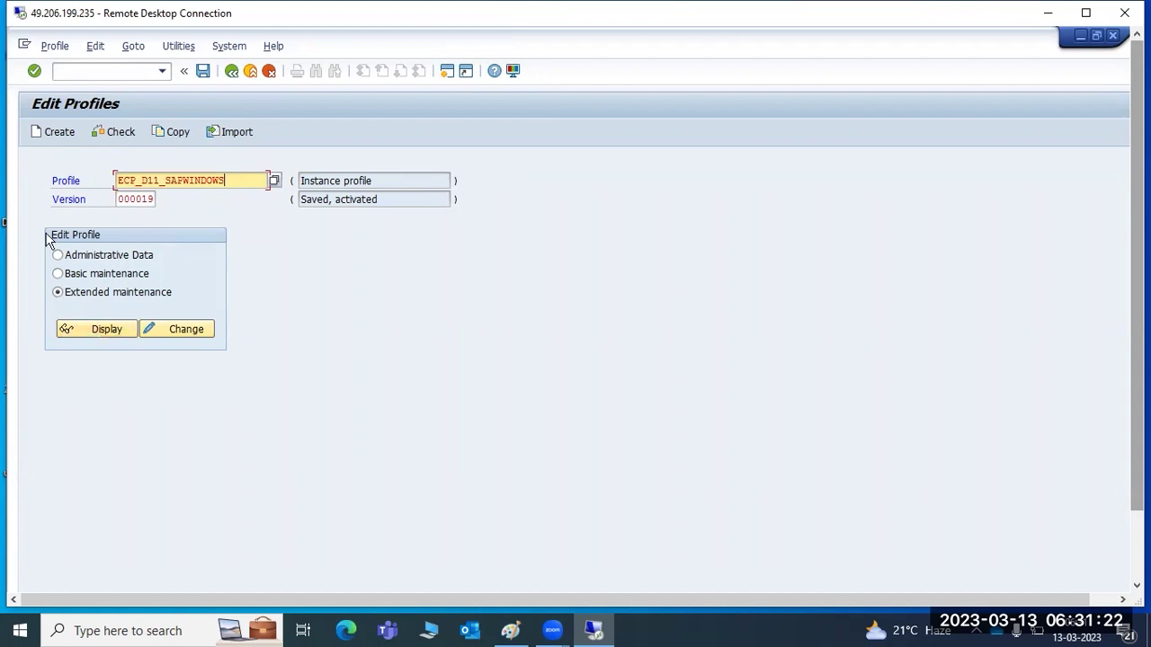
pyautogui.click(274, 180)
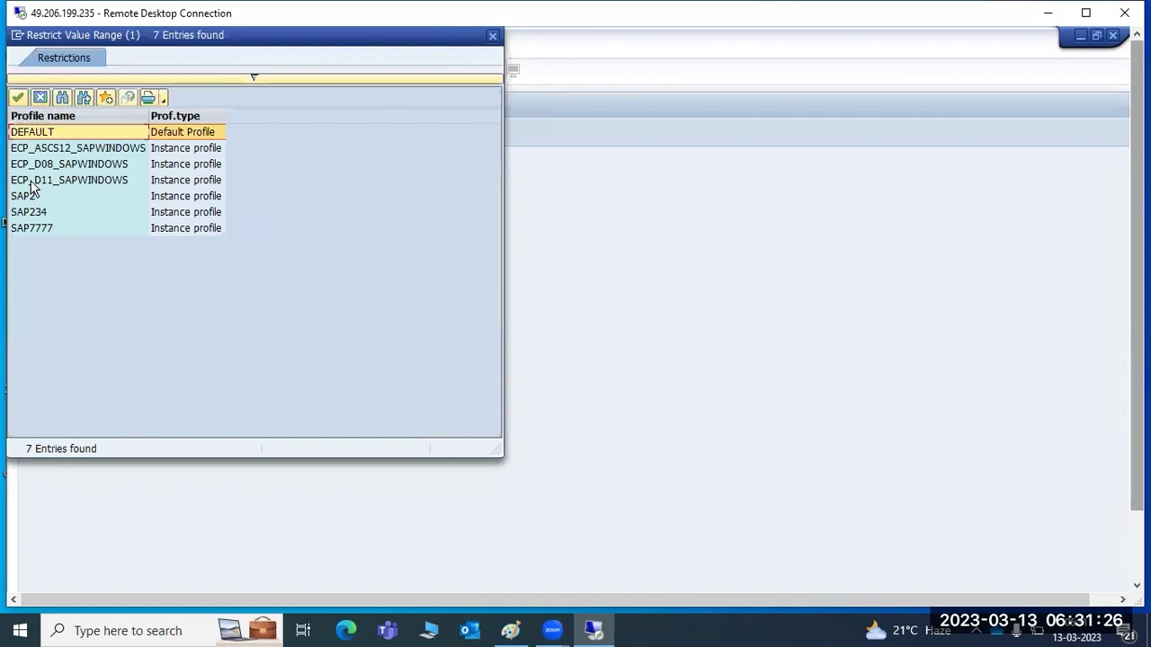
pyautogui.doubleClick(31, 182)
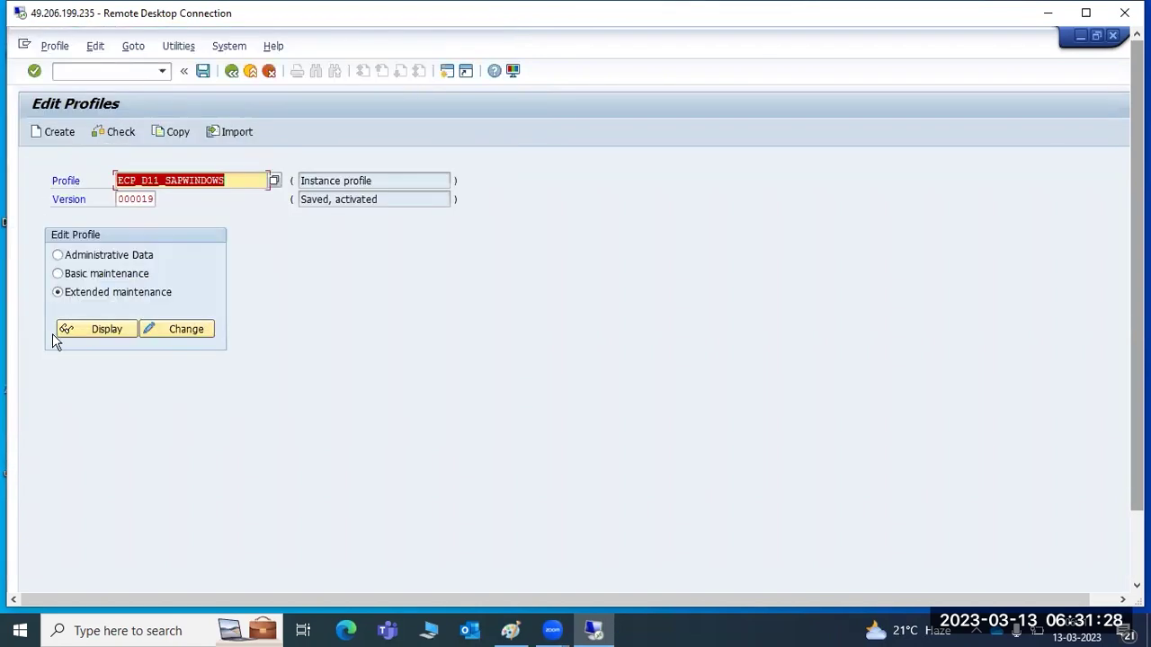
pyautogui.click(59, 294)
pyautogui.click(88, 331)
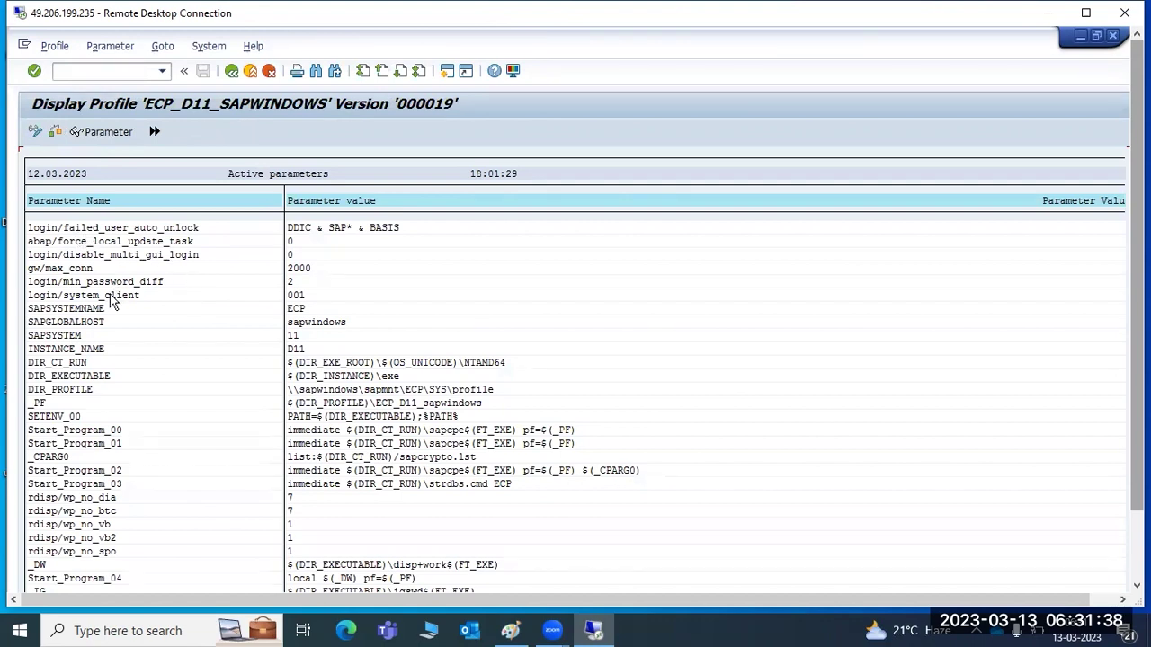
pyautogui.scroll(-3, 128, 364)
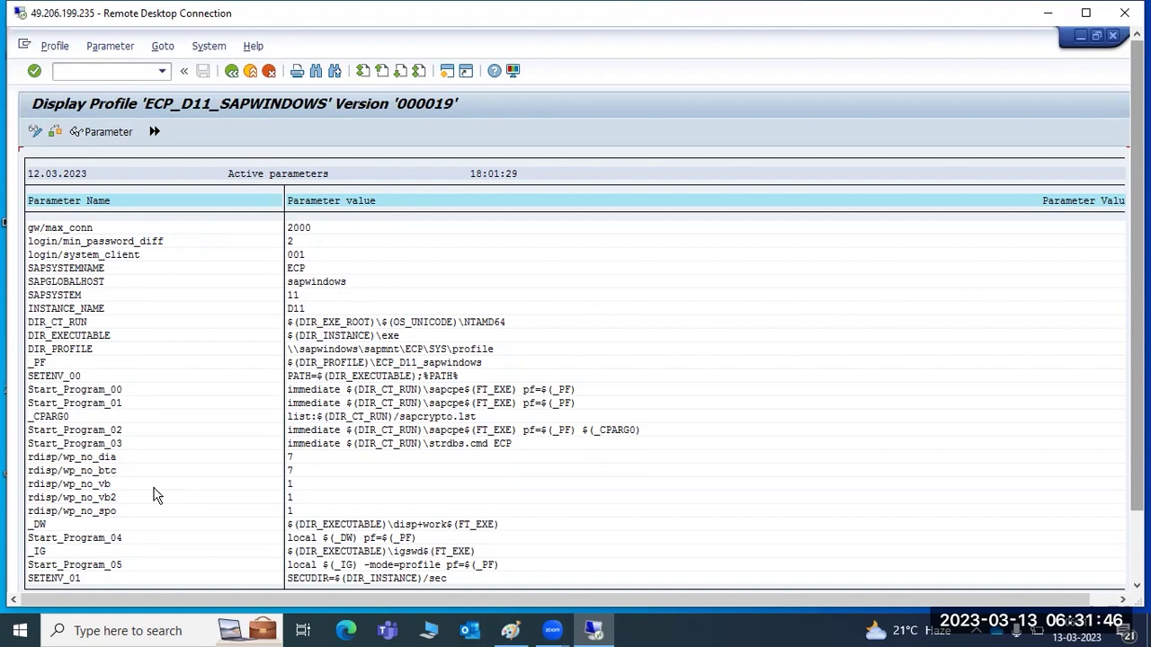
pyautogui.moveTo(1137, 450)
pyautogui.mouseDown()
pyautogui.moveTo(1138, 519)
pyautogui.moveTo(1137, 449)
pyautogui.mouseUp()
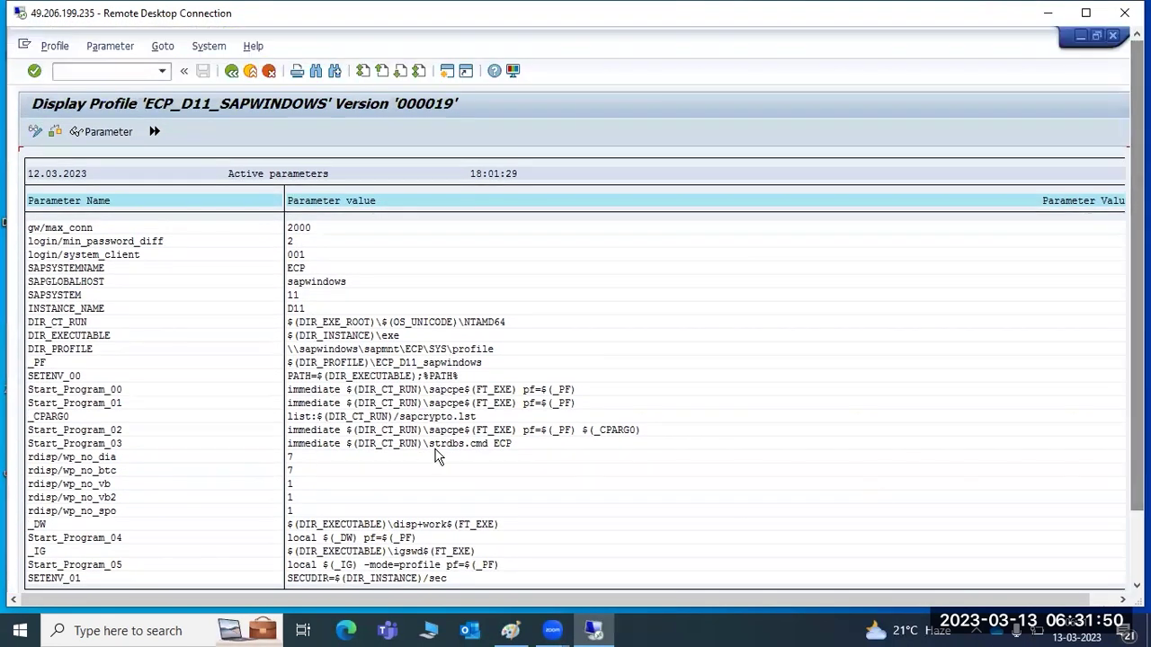
pyautogui.scroll(3, 274, 371)
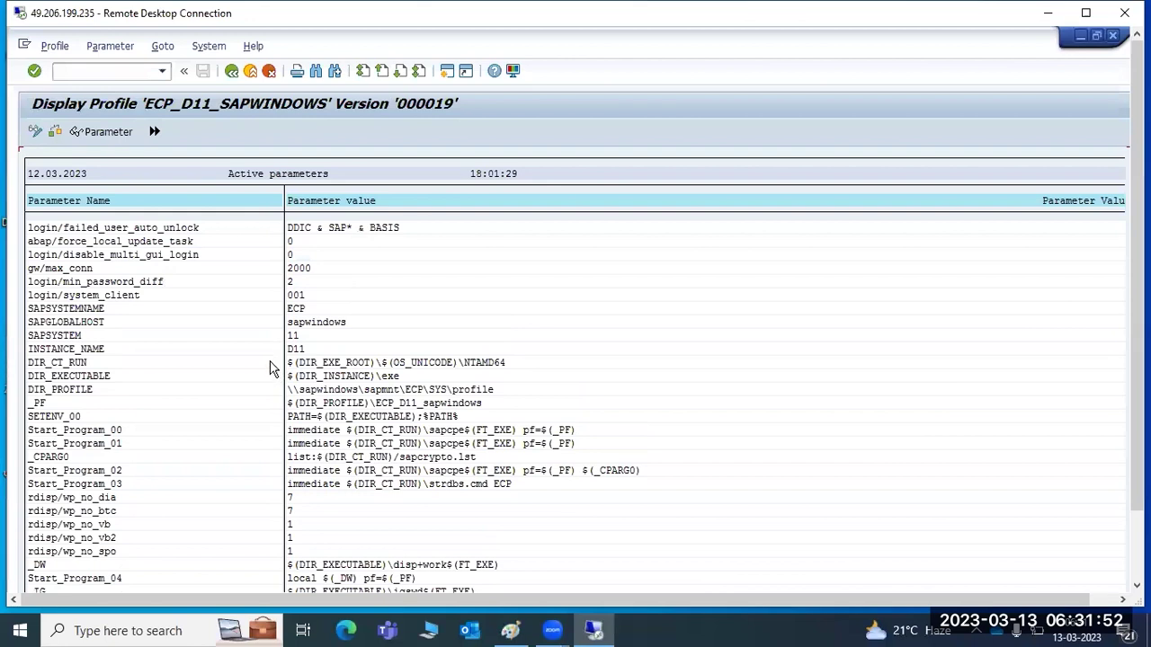
# Put ECP_D11_SAPWINDOWS into change mode and browse the available parameter names.
pyautogui.click(33, 133)
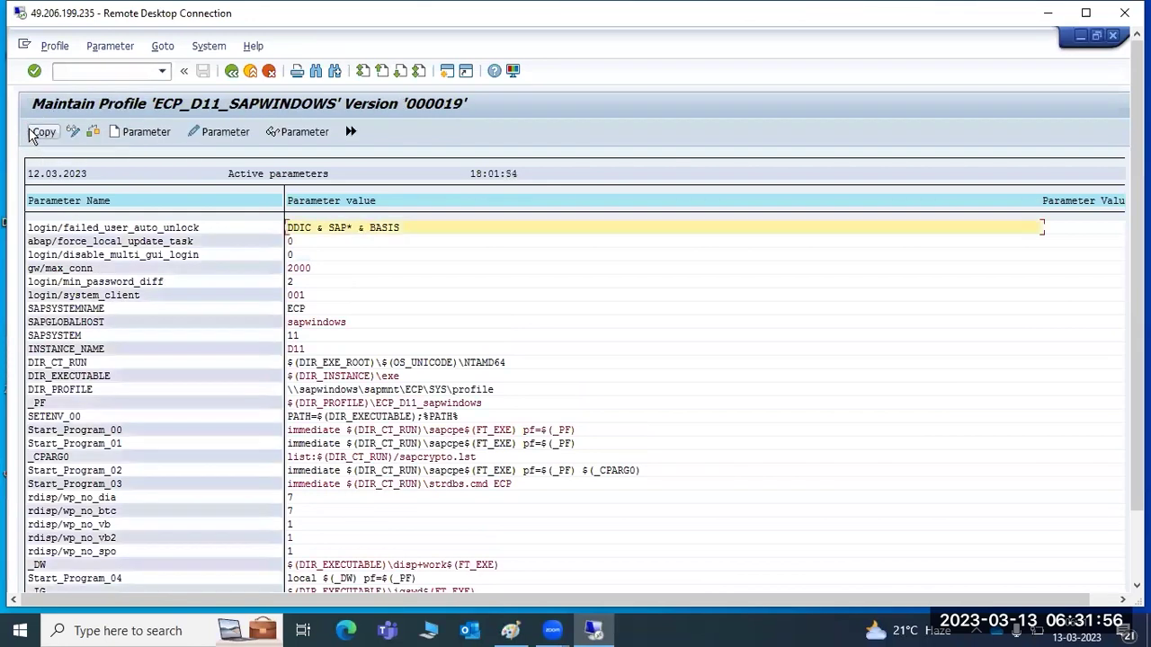
pyautogui.click(132, 135)
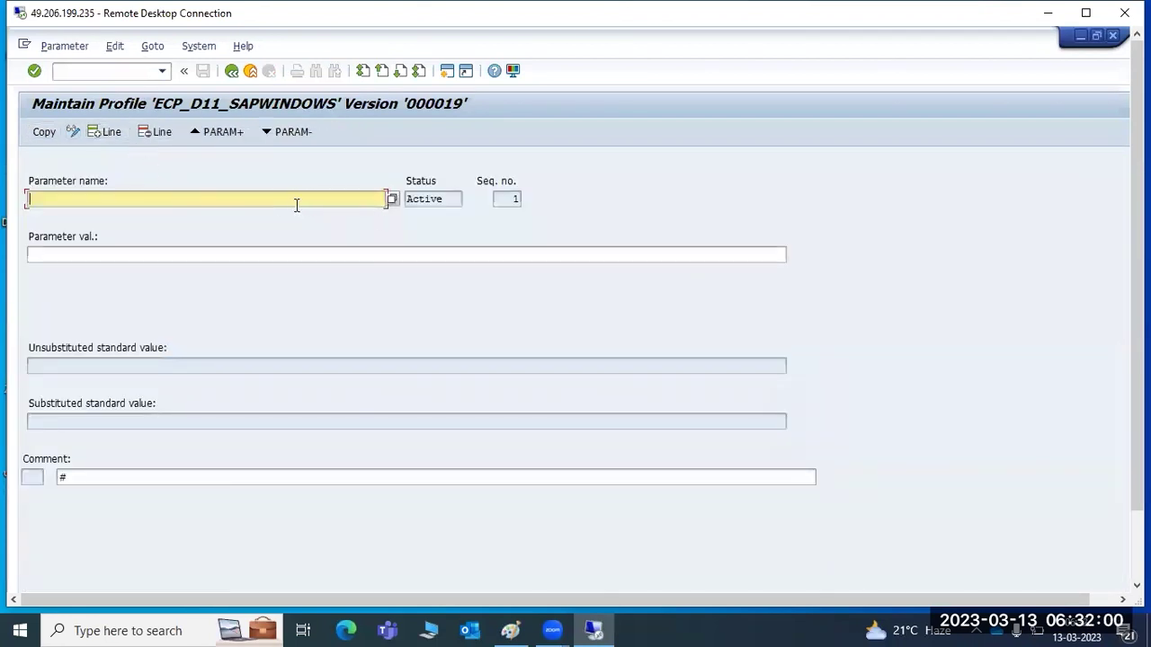
pyautogui.click(392, 201)
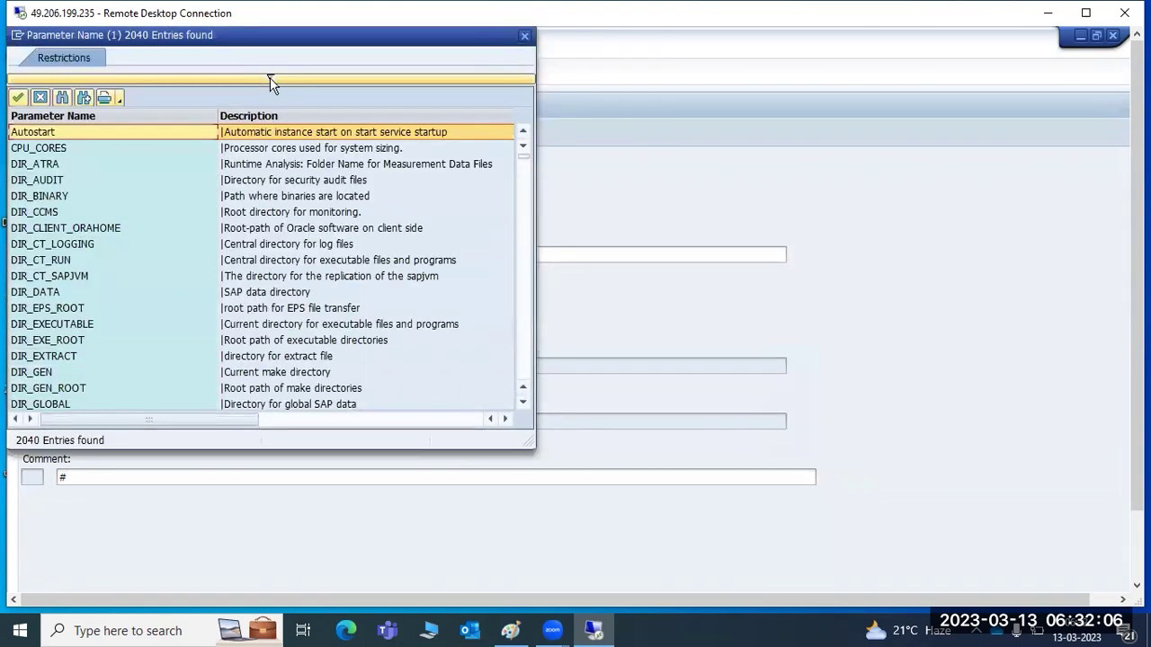
pyautogui.click(270, 78)
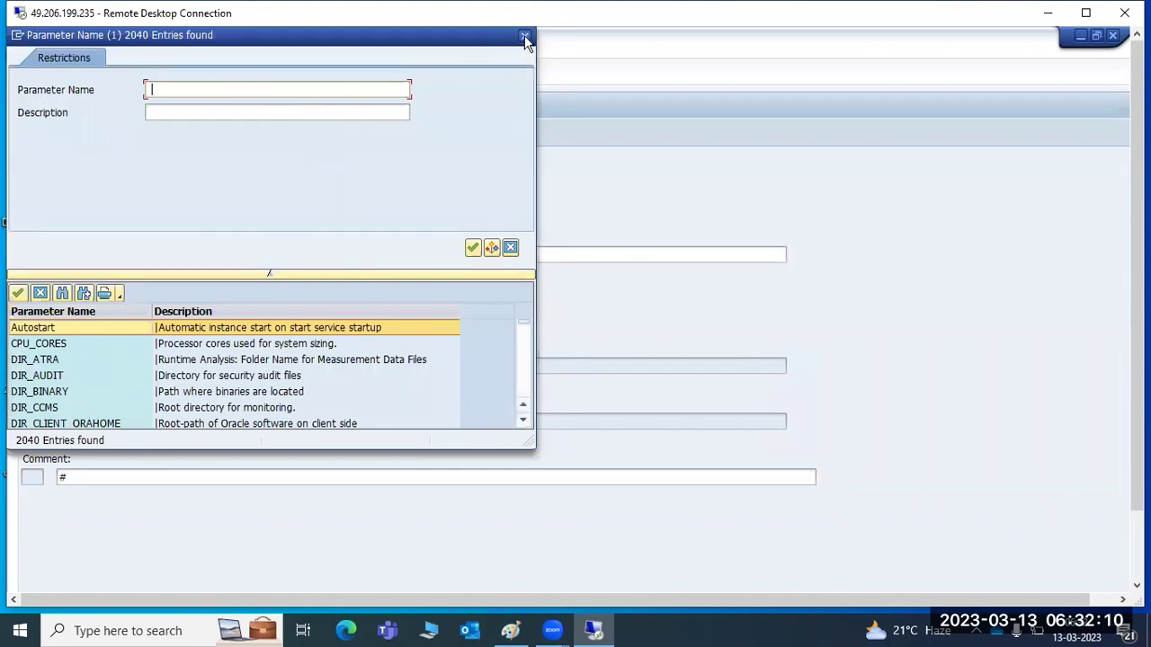
pyautogui.click(524, 36)
pyautogui.click(226, 70)
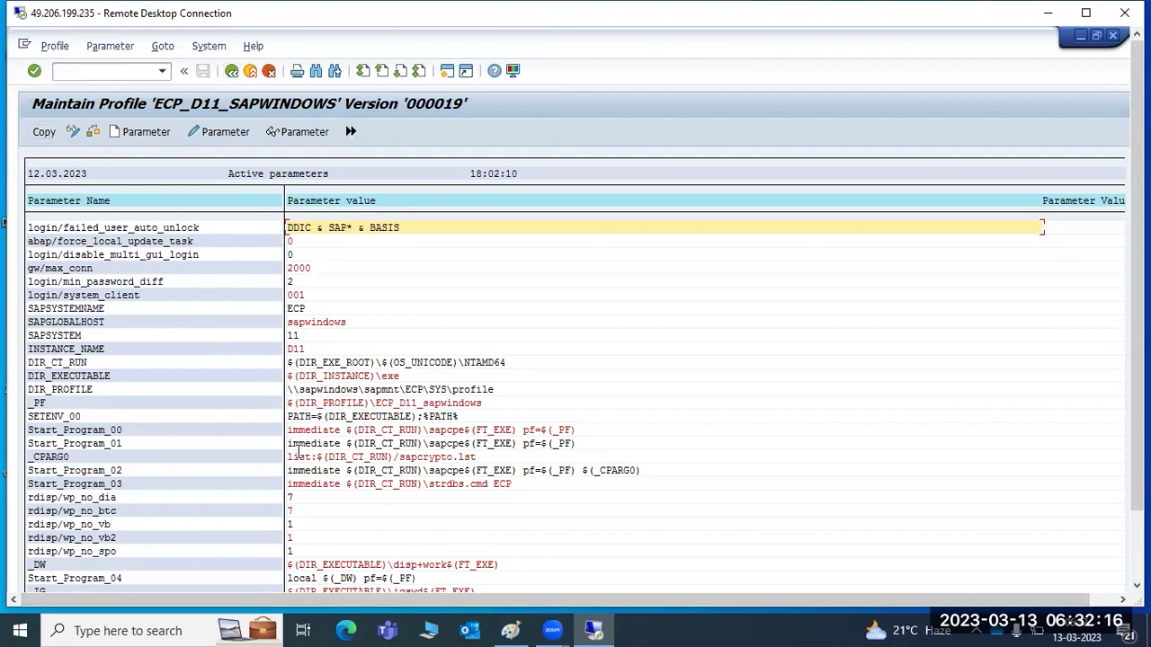
pyautogui.click(510, 631)
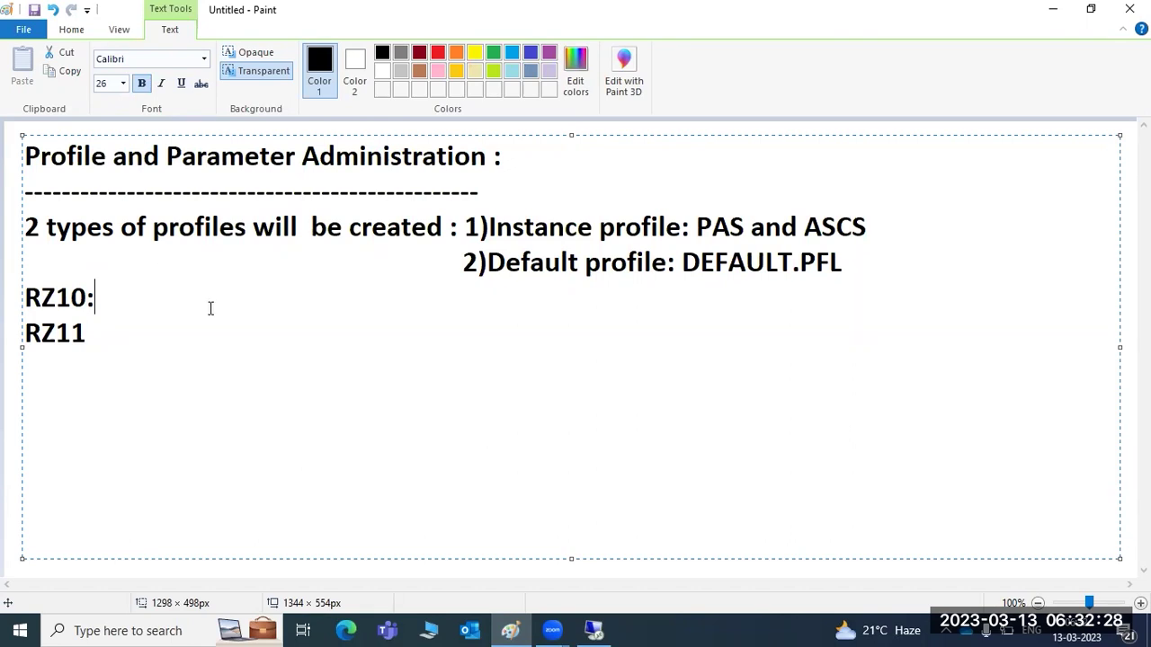
pyautogui.moveTo(41, 229); pyautogui.dragTo(425, 228)
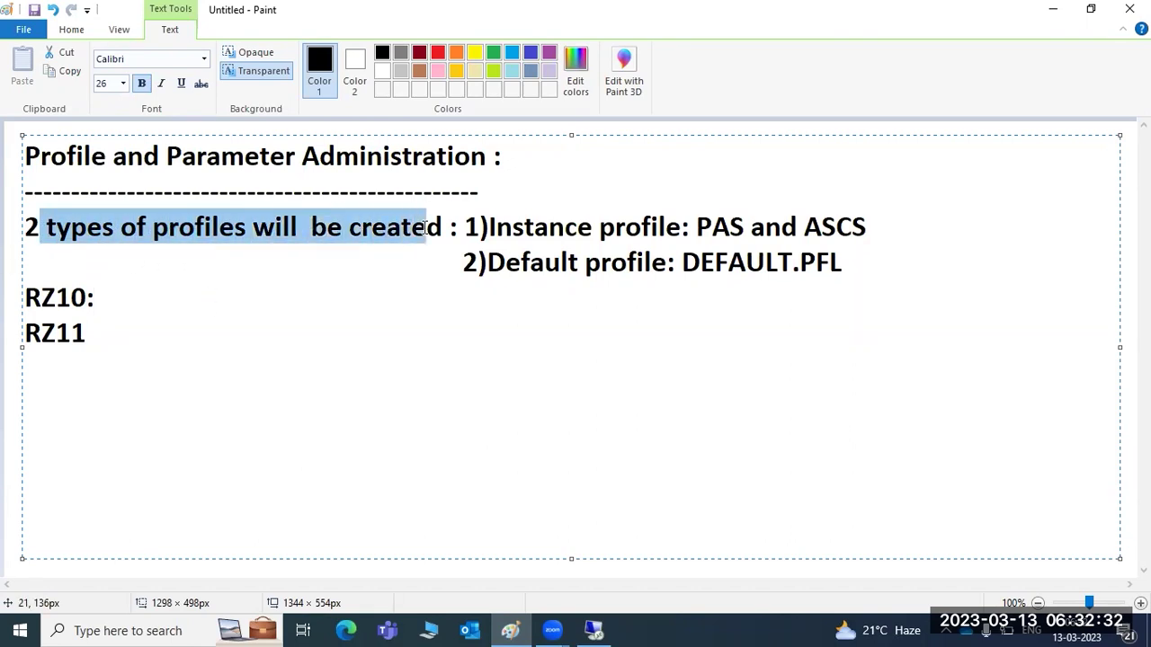
pyautogui.moveTo(494, 228); pyautogui.dragTo(870, 229)
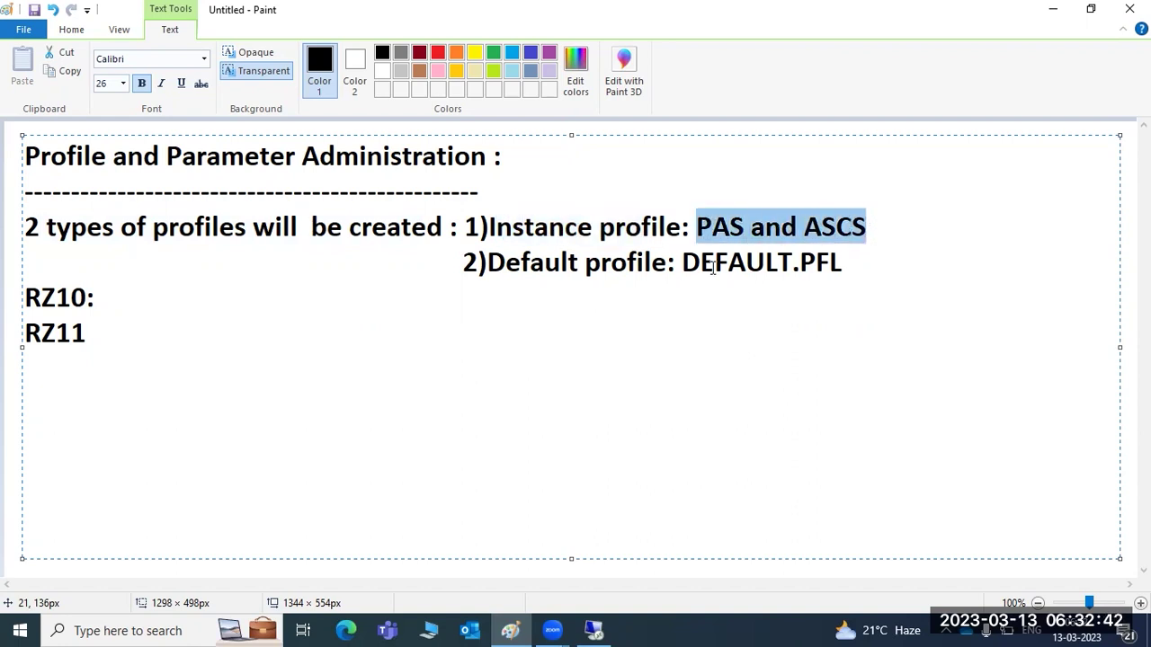
pyautogui.moveTo(568, 266); pyautogui.dragTo(837, 269)
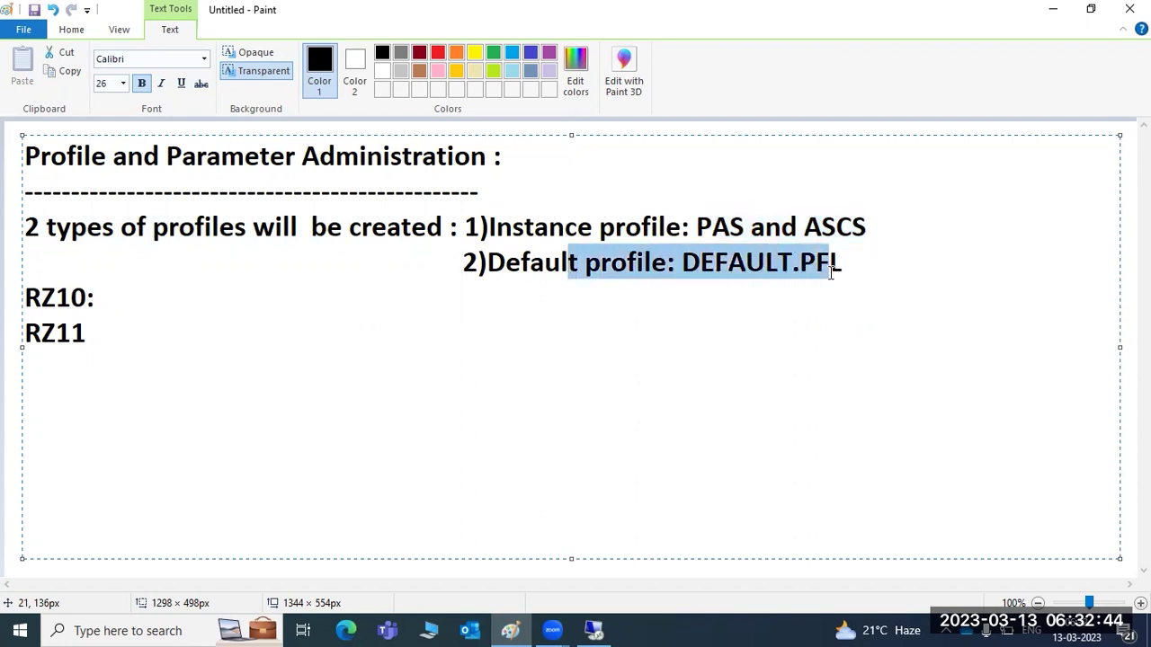
pyautogui.doubleClick(760, 267)
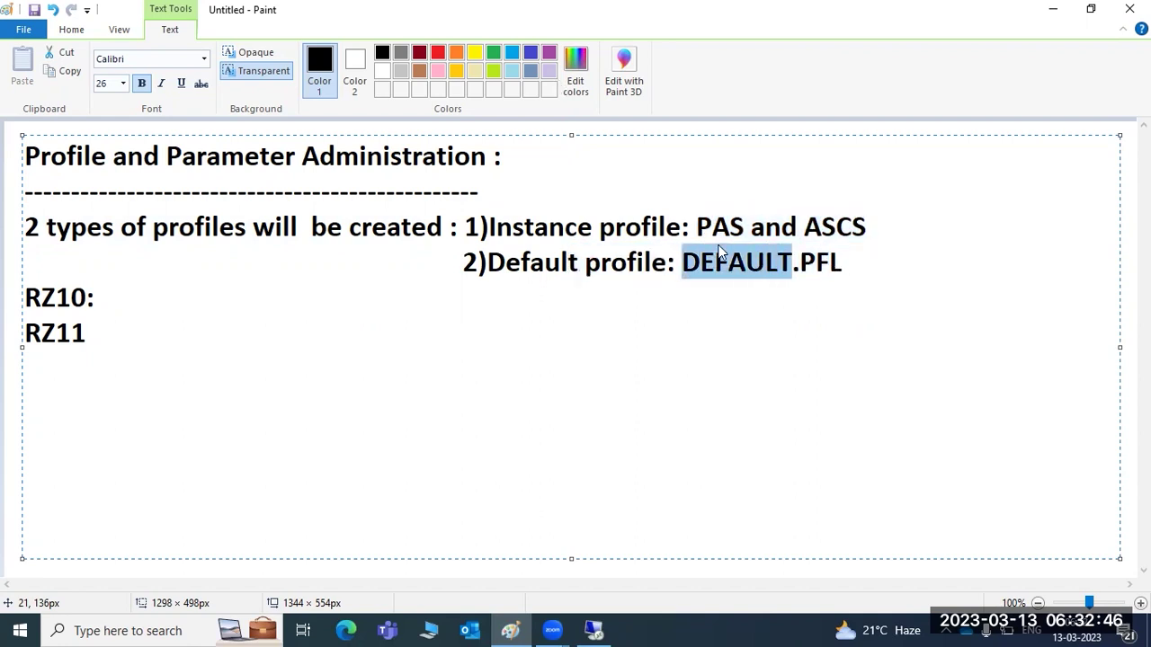
pyautogui.doubleClick(793, 259)
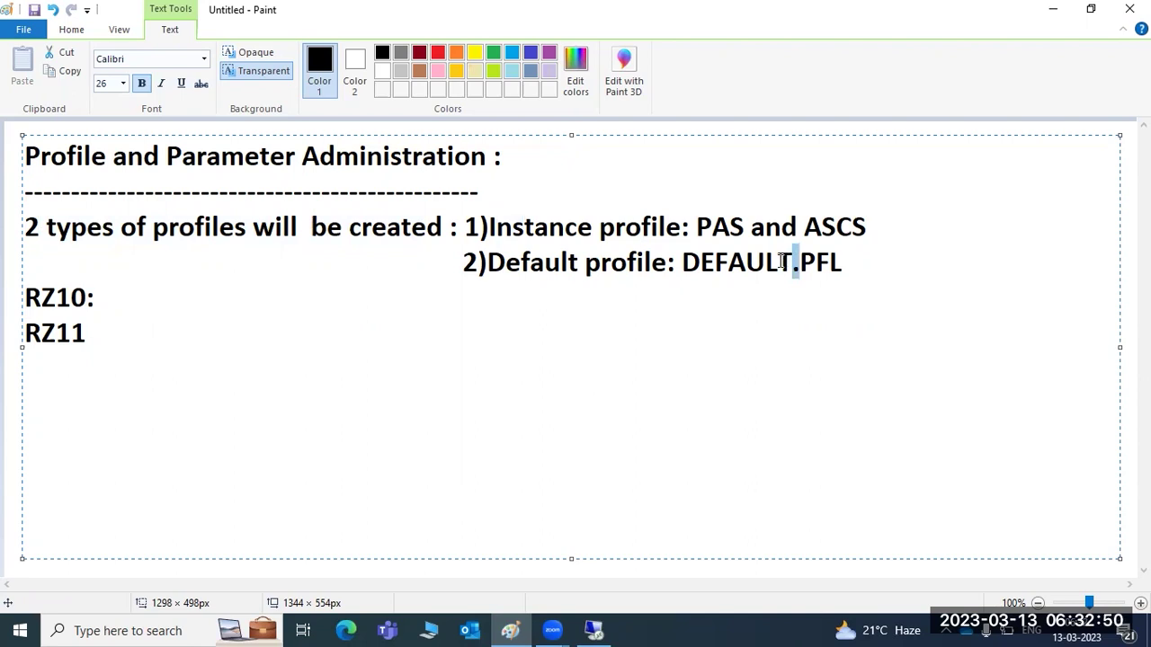
pyautogui.click(132, 303)
# After RZ10, write 'you need to restart the system ,then only the changes will be effected.'.
pyautogui.write('you need o')
pyautogui.press('BackSpace')
pyautogui.write('to restart')
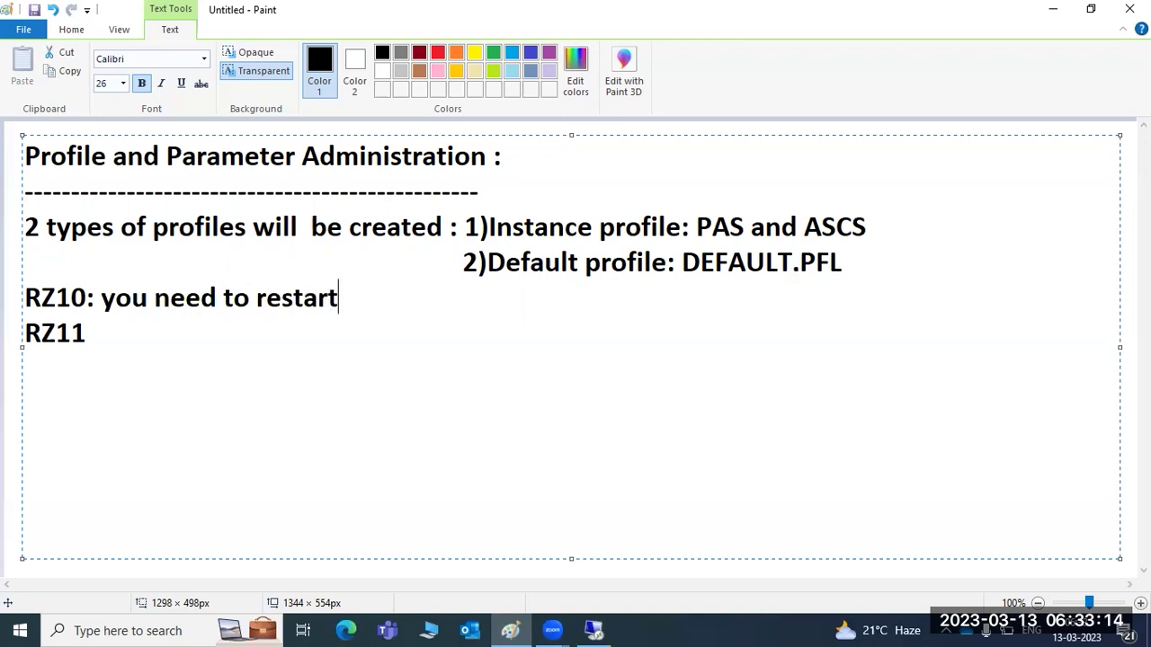
pyautogui.write(' the system ,')
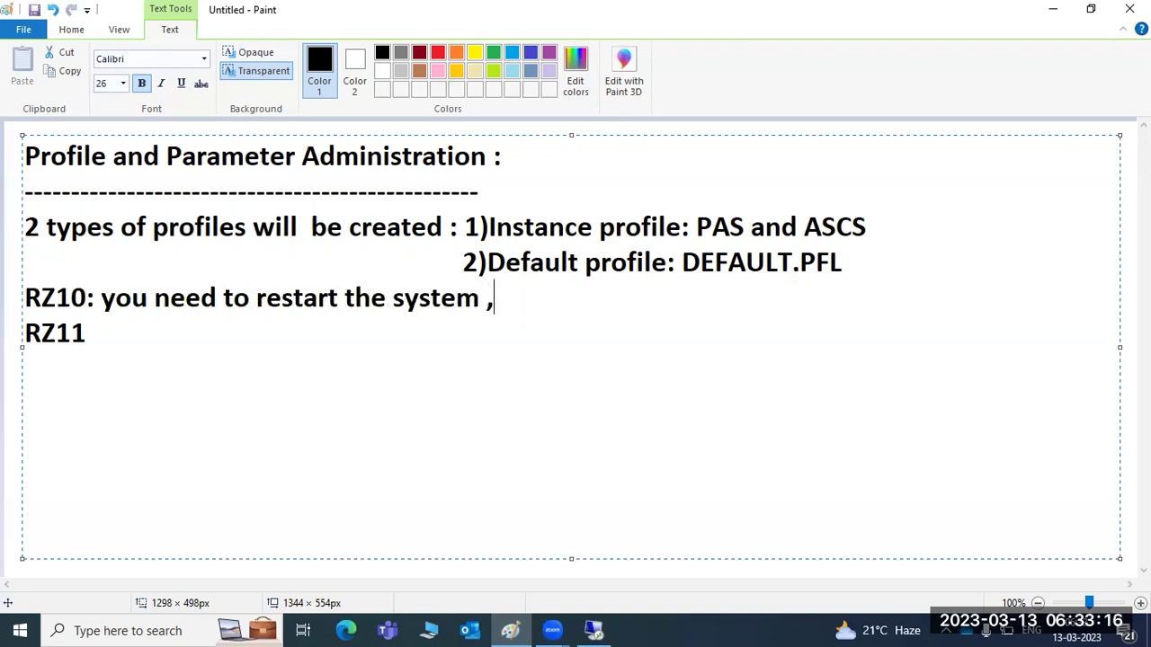
pyautogui.write('then only t')
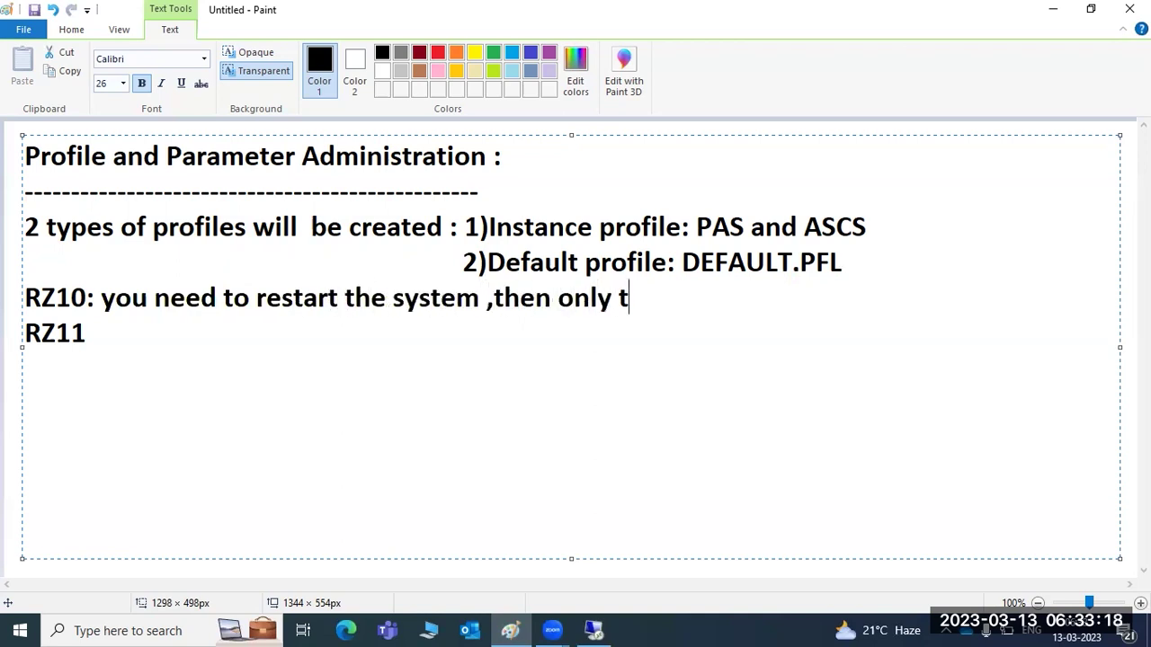
pyautogui.write('he changes will')
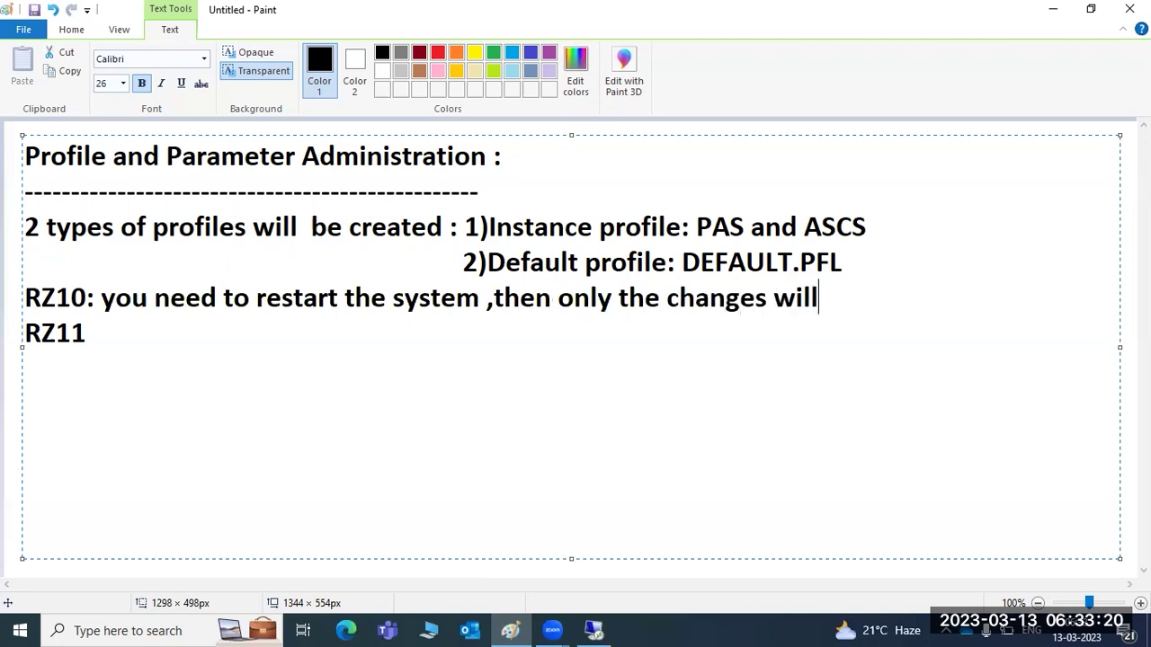
pyautogui.write(' be effected.')
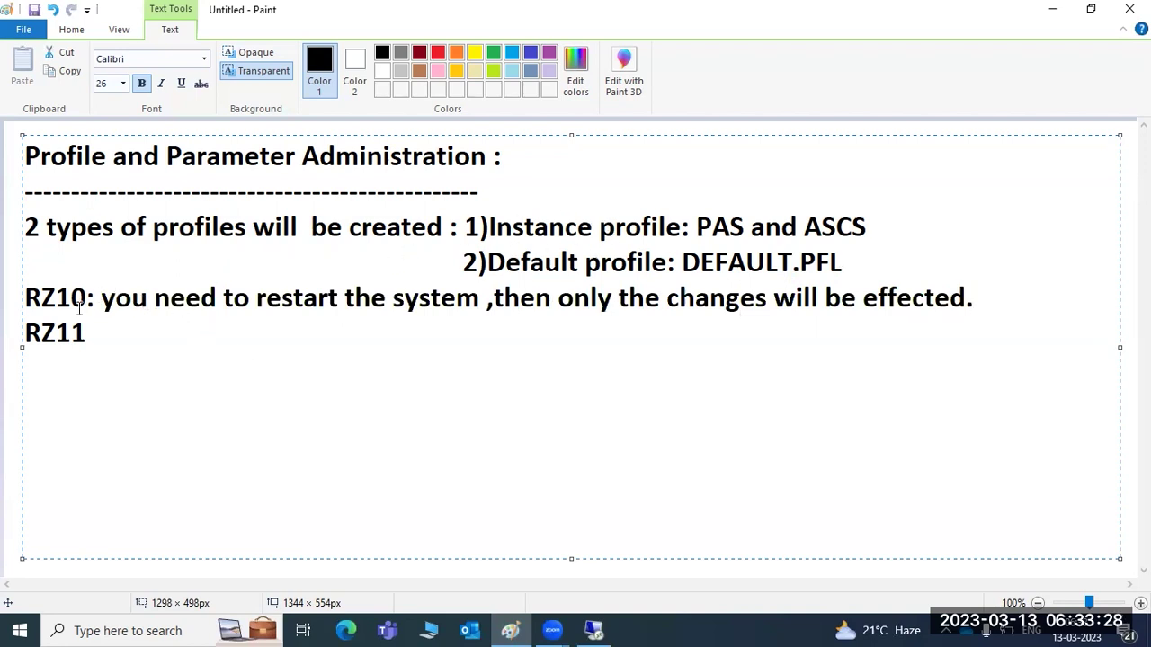
# Add a colon after RZ11 and note 'you no need to restart the system ,dynamic parameters'.
pyautogui.moveTo(101, 300); pyautogui.dragTo(481, 307)
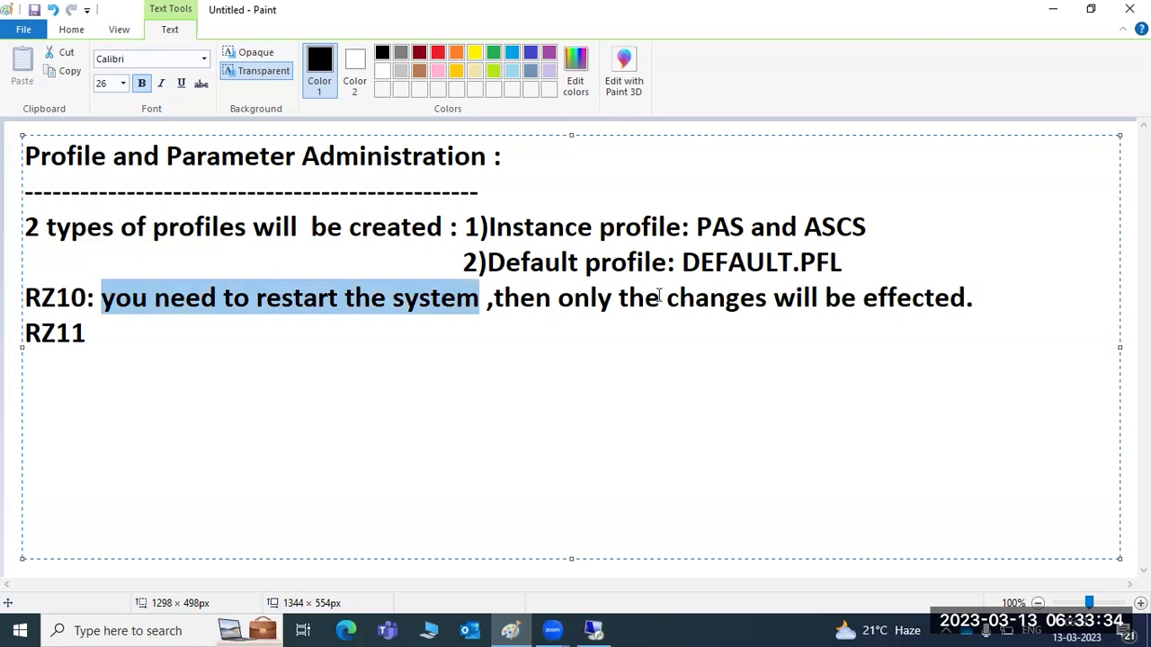
pyautogui.moveTo(775, 300); pyautogui.dragTo(971, 297)
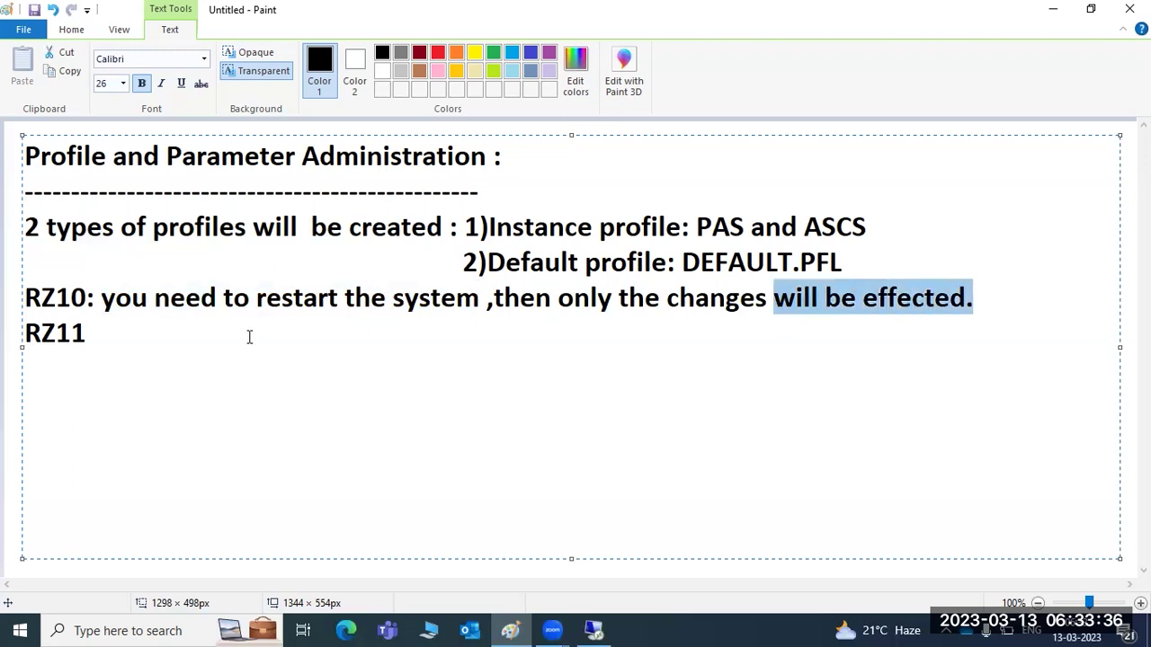
pyautogui.click(164, 342)
pyautogui.write(':')
pyautogui.click(992, 305)
pyautogui.write('Sta')
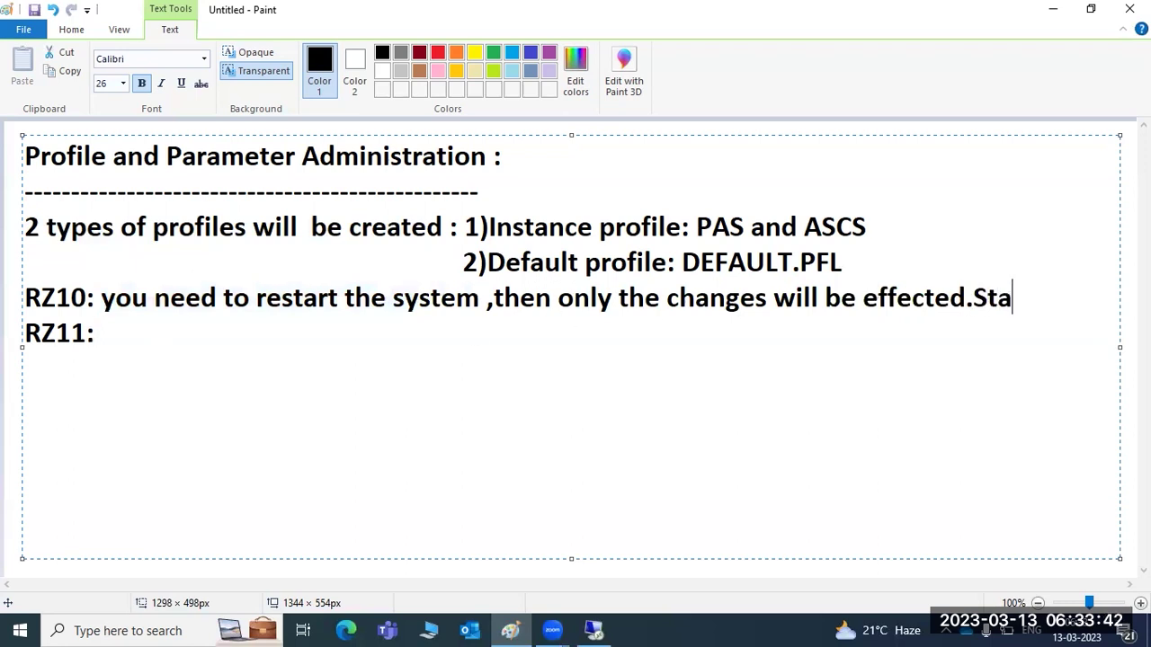
pyautogui.write('tic para')
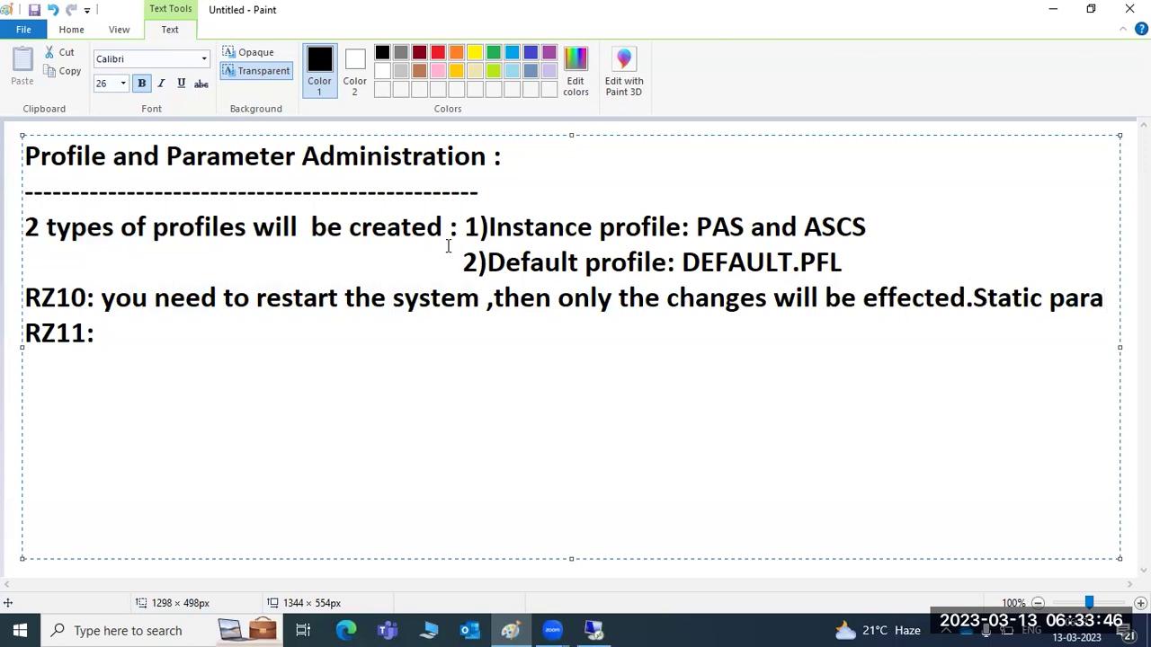
pyautogui.write(' RZ11:you no nee')
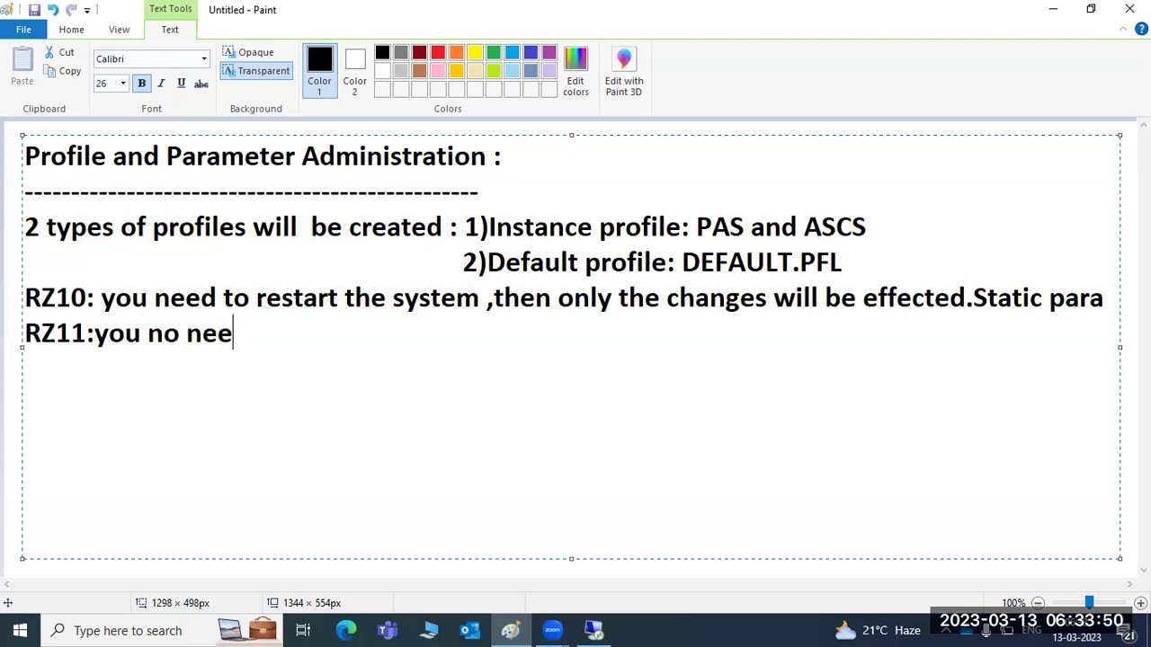
pyautogui.write('d to restar')
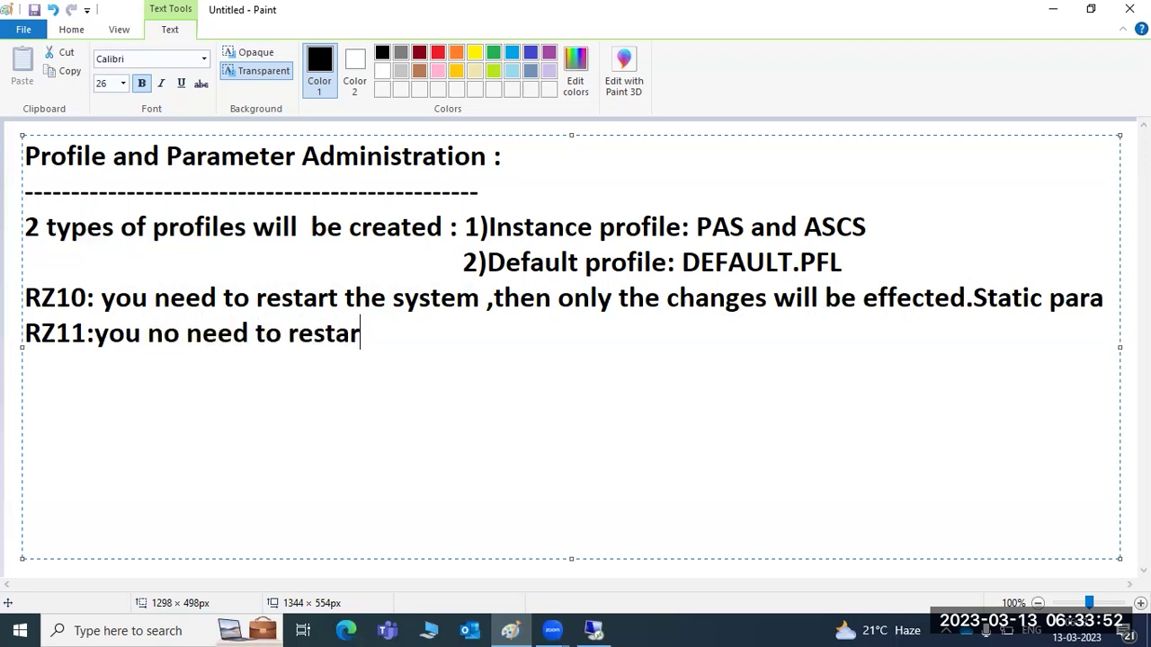
pyautogui.write('t the system ,')
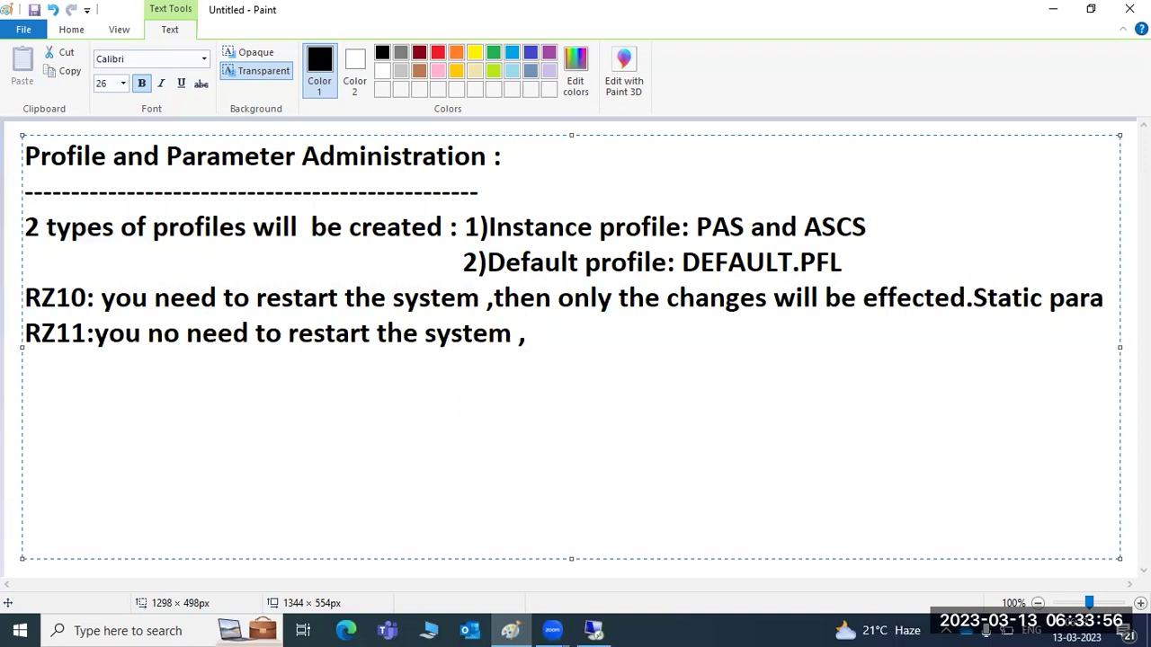
pyautogui.write('dynam')
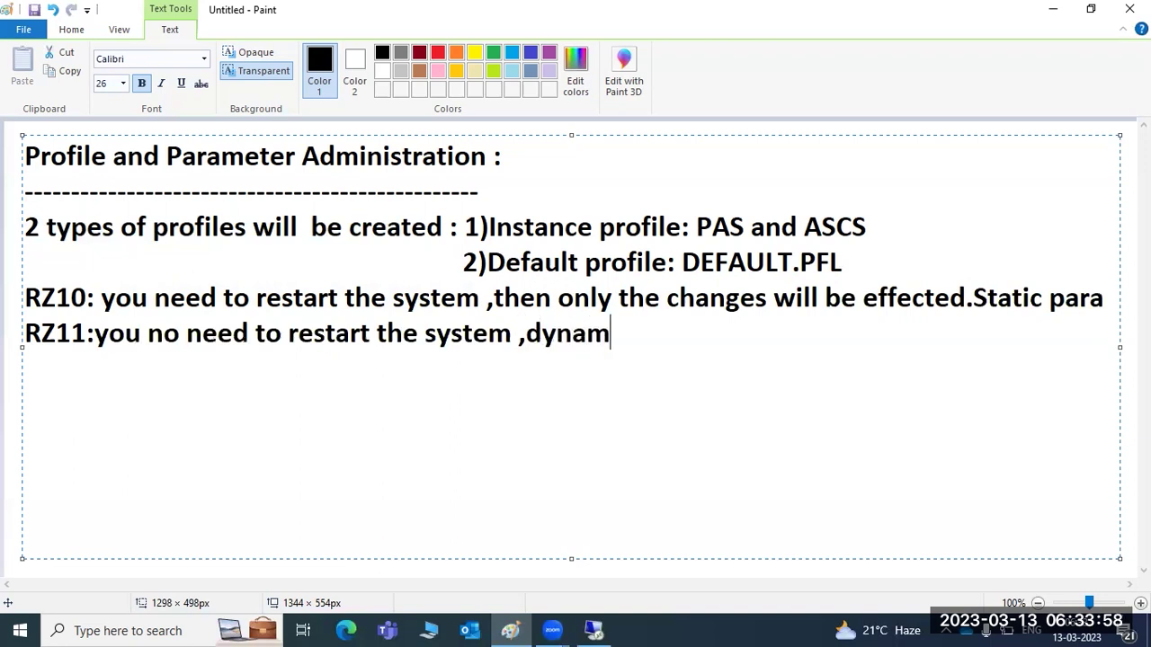
pyautogui.write('ic parameters.')
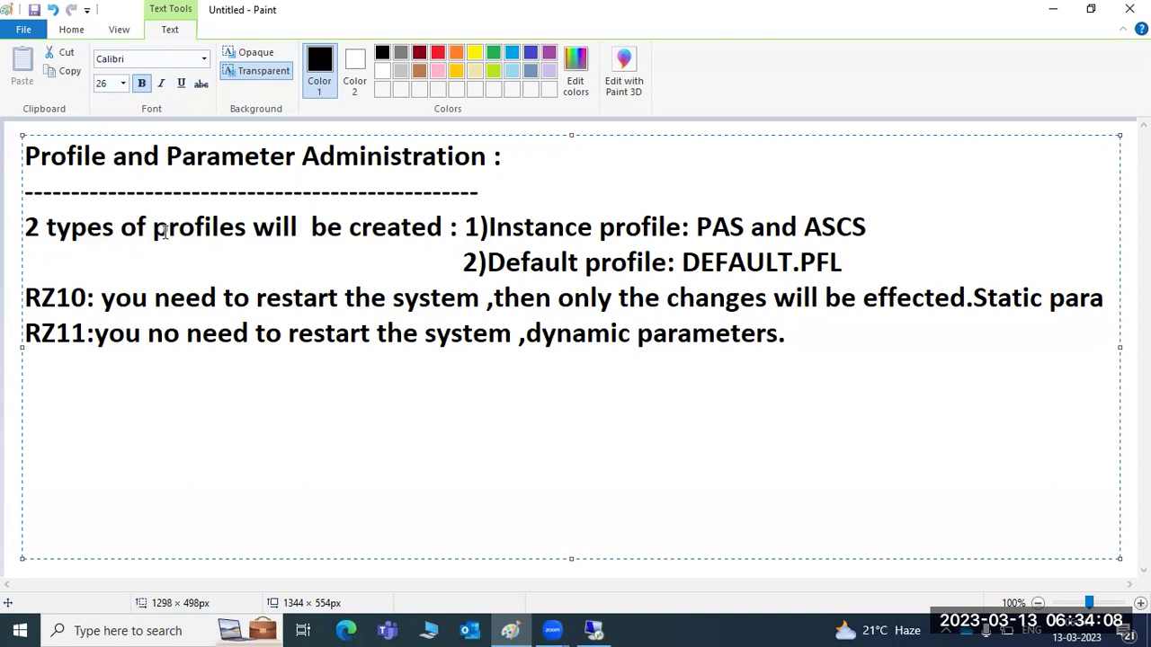
# Highlight the two profile type entries, including the default profile entry.
pyautogui.moveTo(482, 228); pyautogui.dragTo(659, 256)
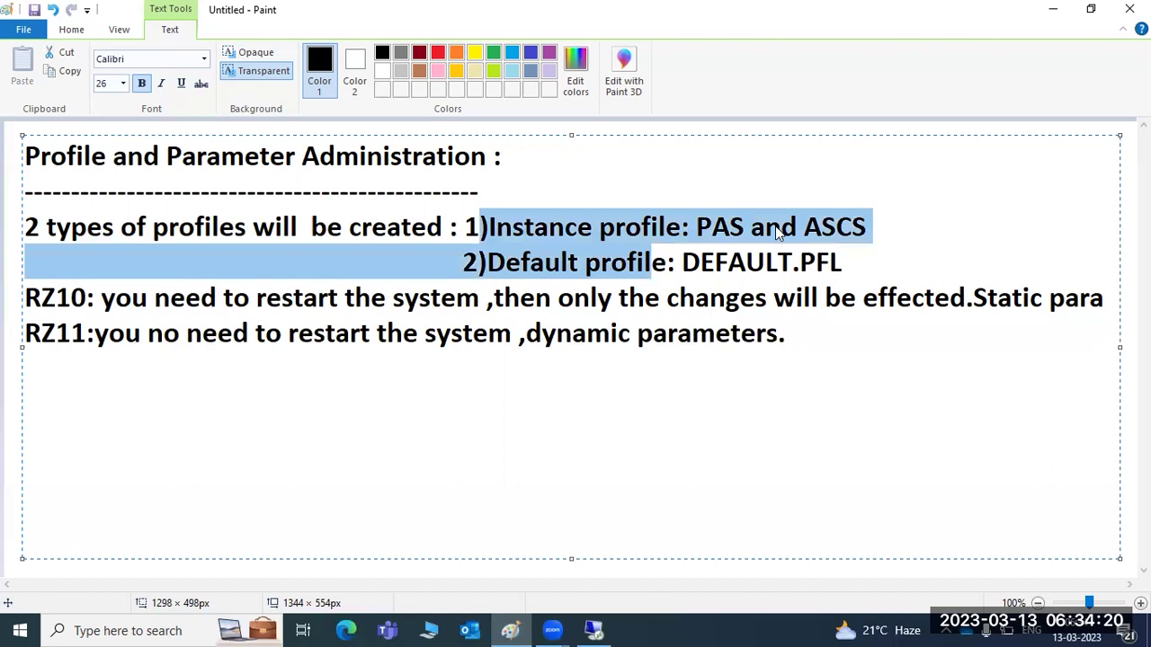
pyautogui.click(585, 262)
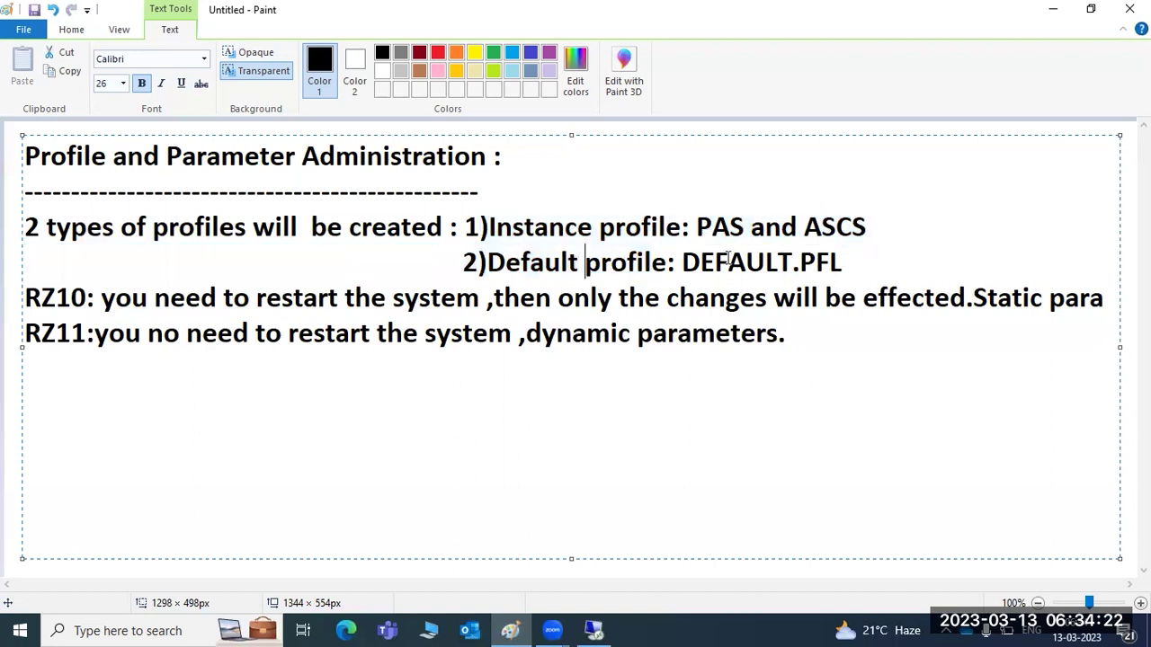
pyautogui.moveTo(728, 260); pyautogui.dragTo(585, 272)
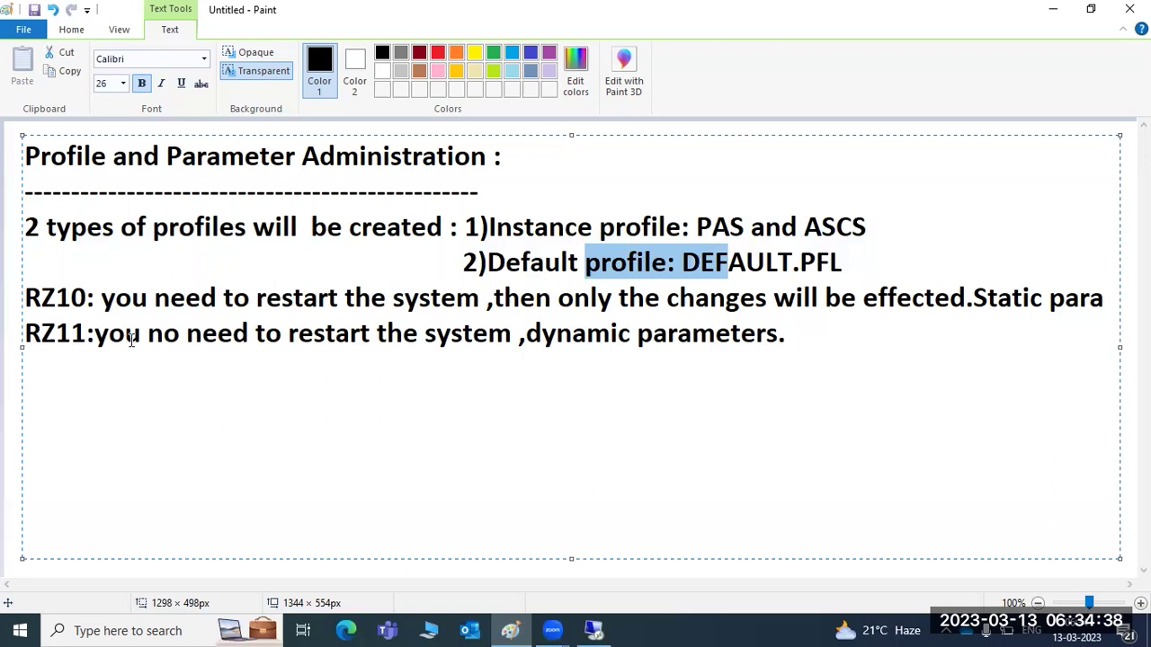
# Highlight the RZ10 restart note and the RZ11 dynamic-parameters note in turn.
pyautogui.moveTo(541, 340); pyautogui.dragTo(782, 343)
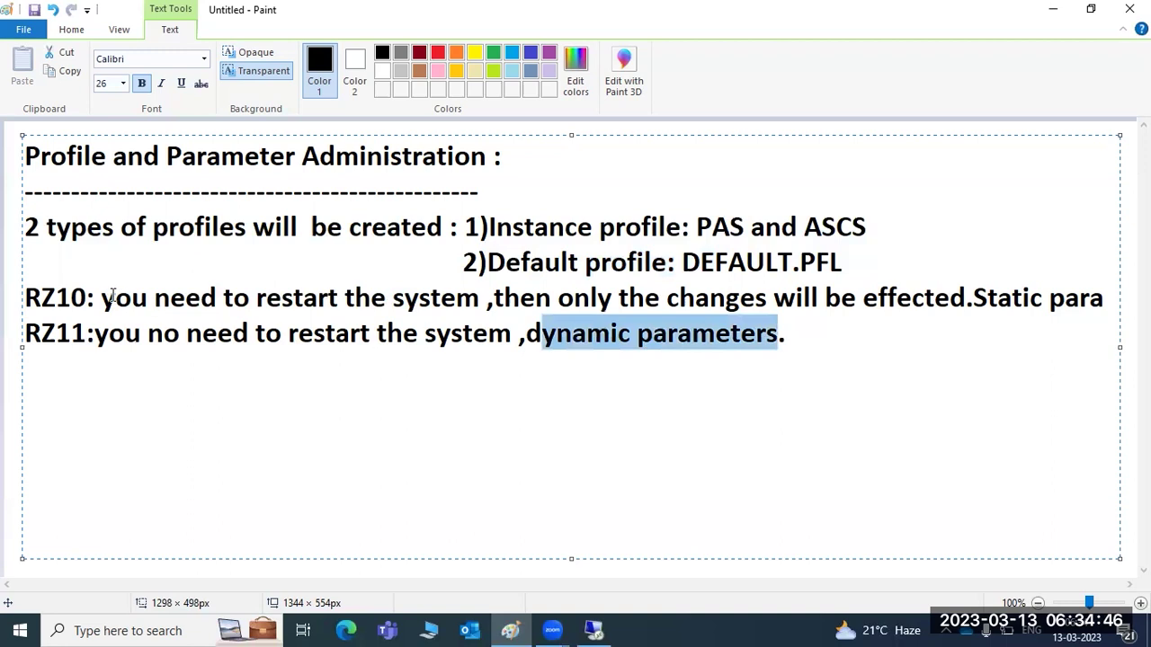
pyautogui.moveTo(108, 293); pyautogui.dragTo(1104, 304)
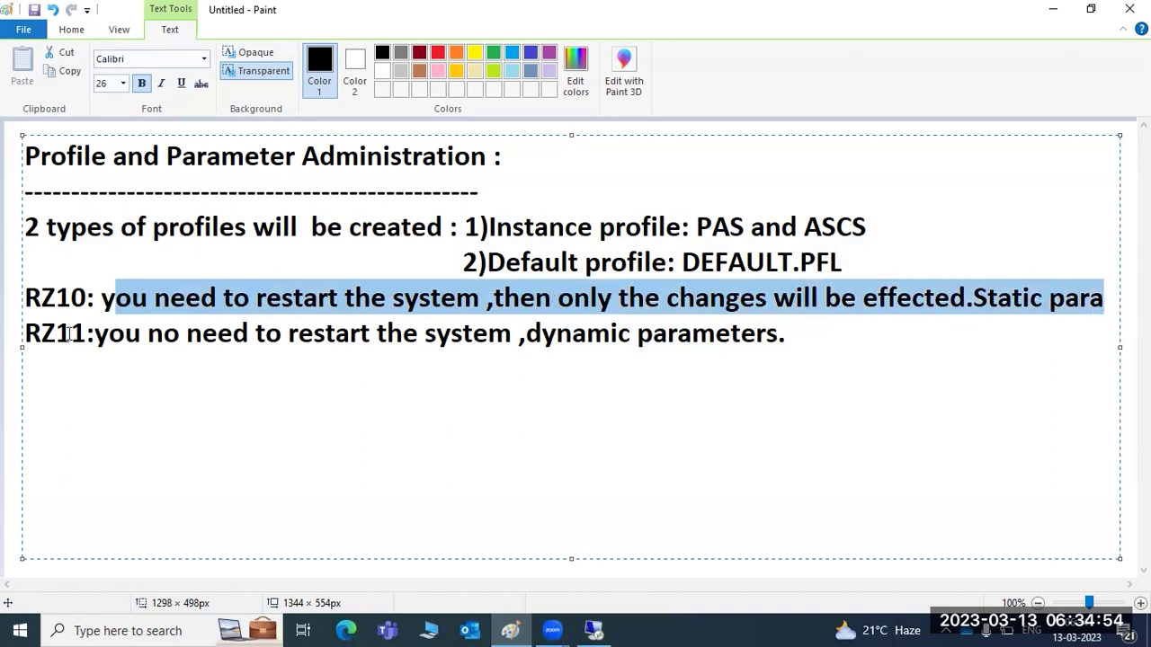
pyautogui.moveTo(39, 298); pyautogui.dragTo(1111, 301)
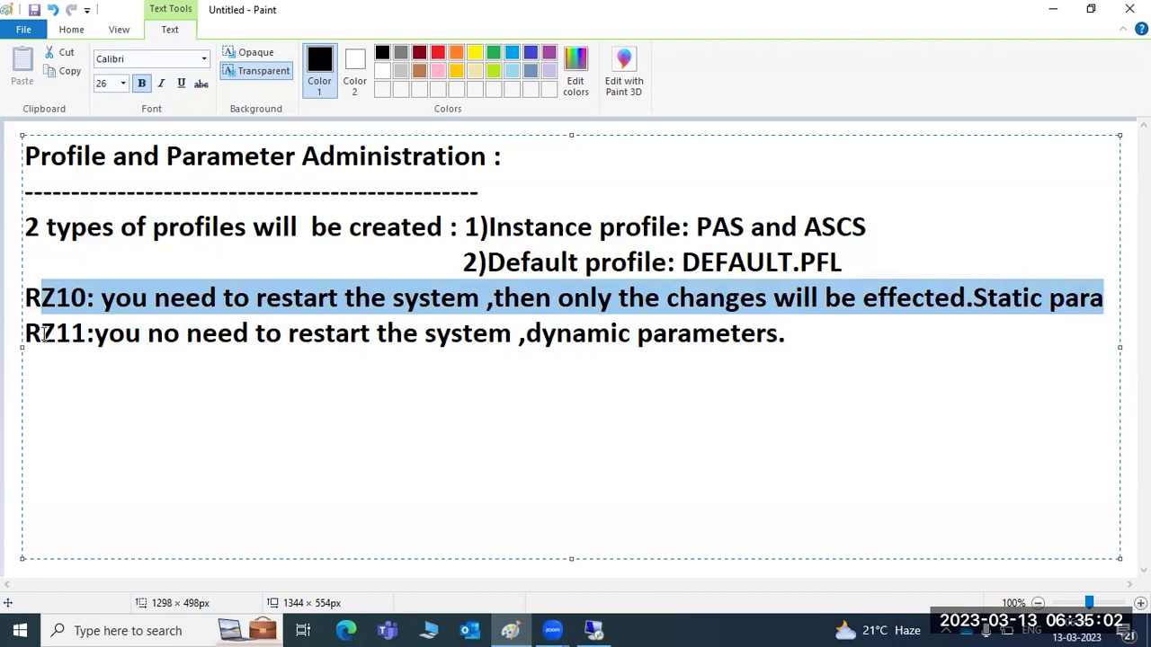
pyautogui.moveTo(44, 333); pyautogui.dragTo(487, 329)
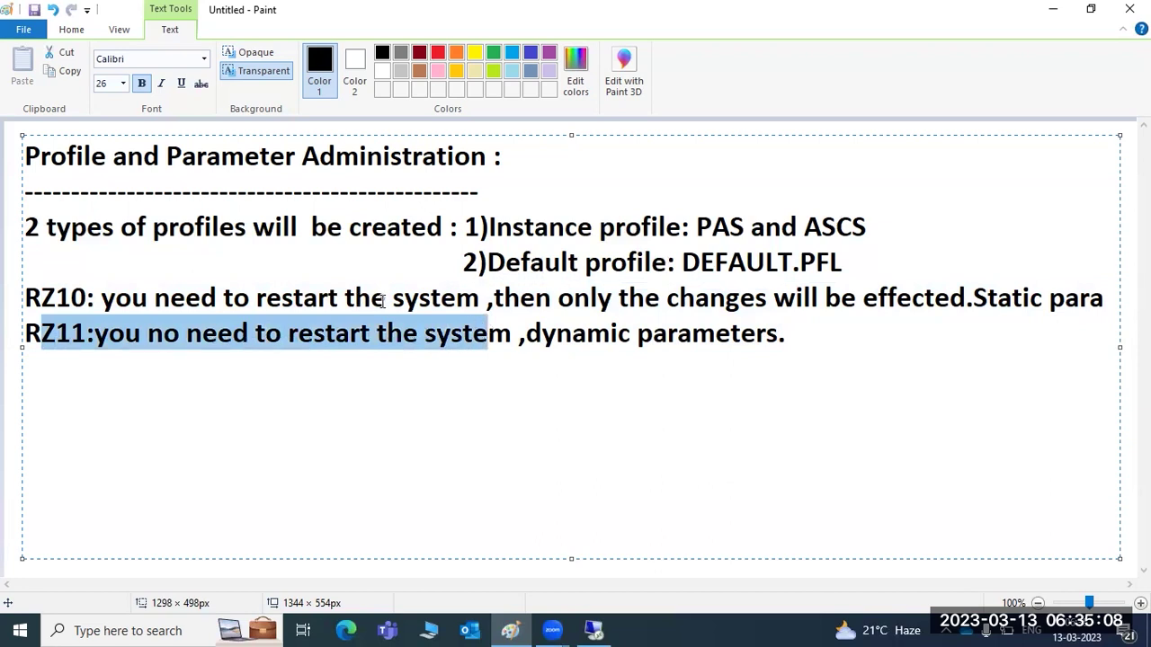
pyautogui.click(39, 334)
pyautogui.moveTo(40, 334); pyautogui.dragTo(250, 332)
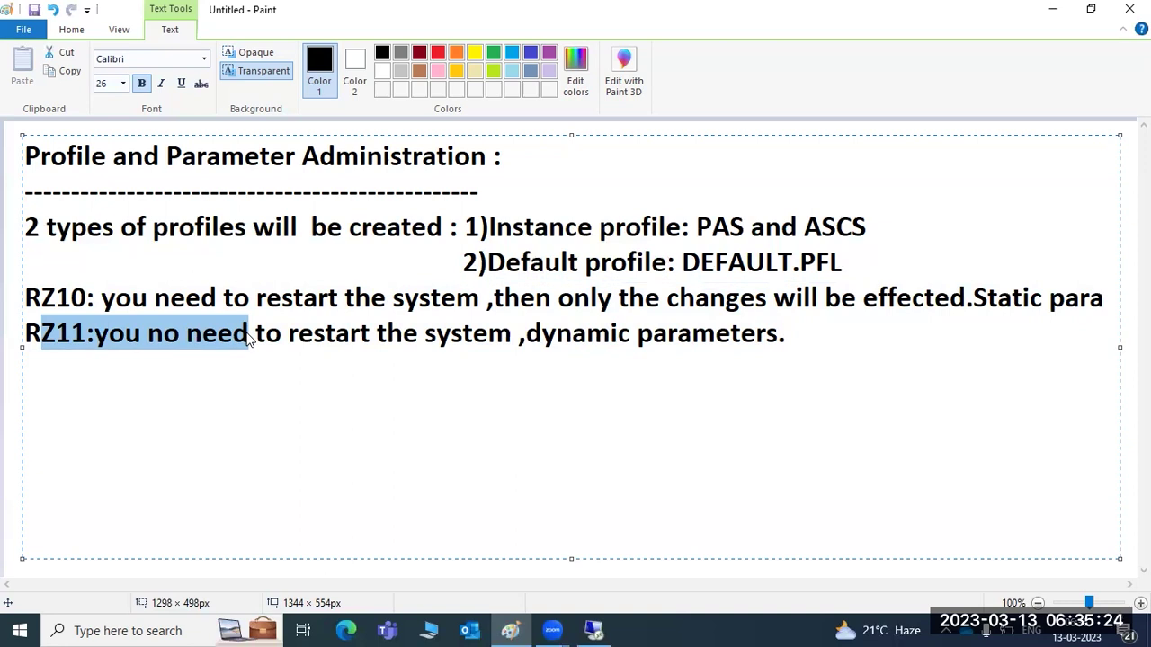
pyautogui.click(70, 297)
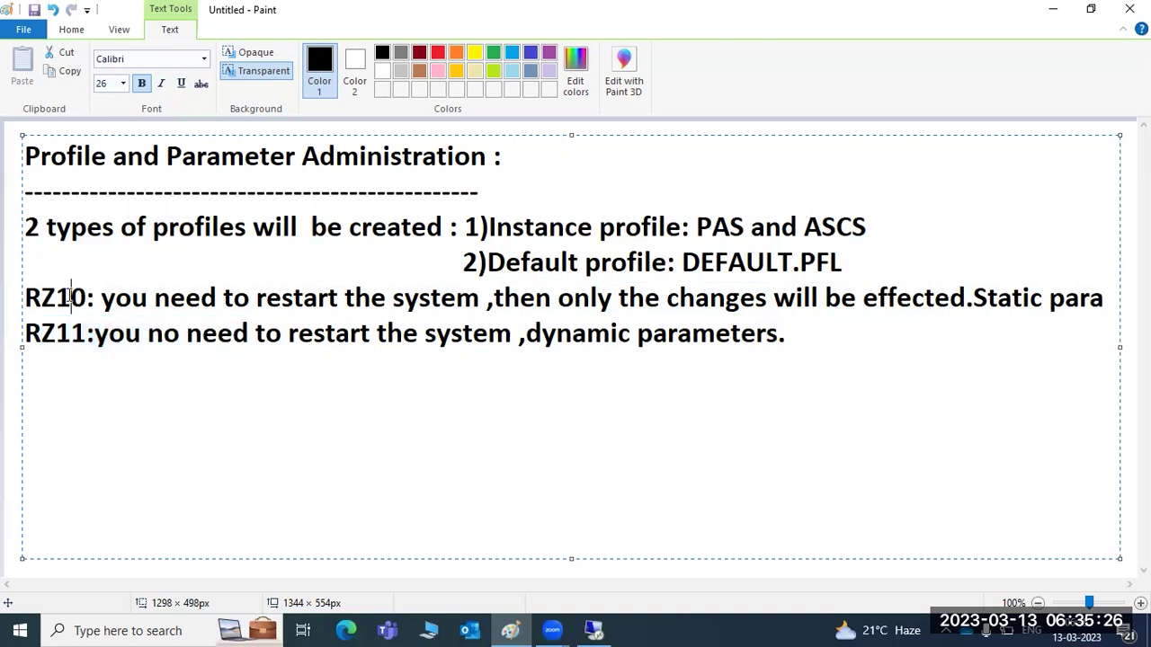
pyautogui.moveTo(70, 297); pyautogui.dragTo(83, 297)
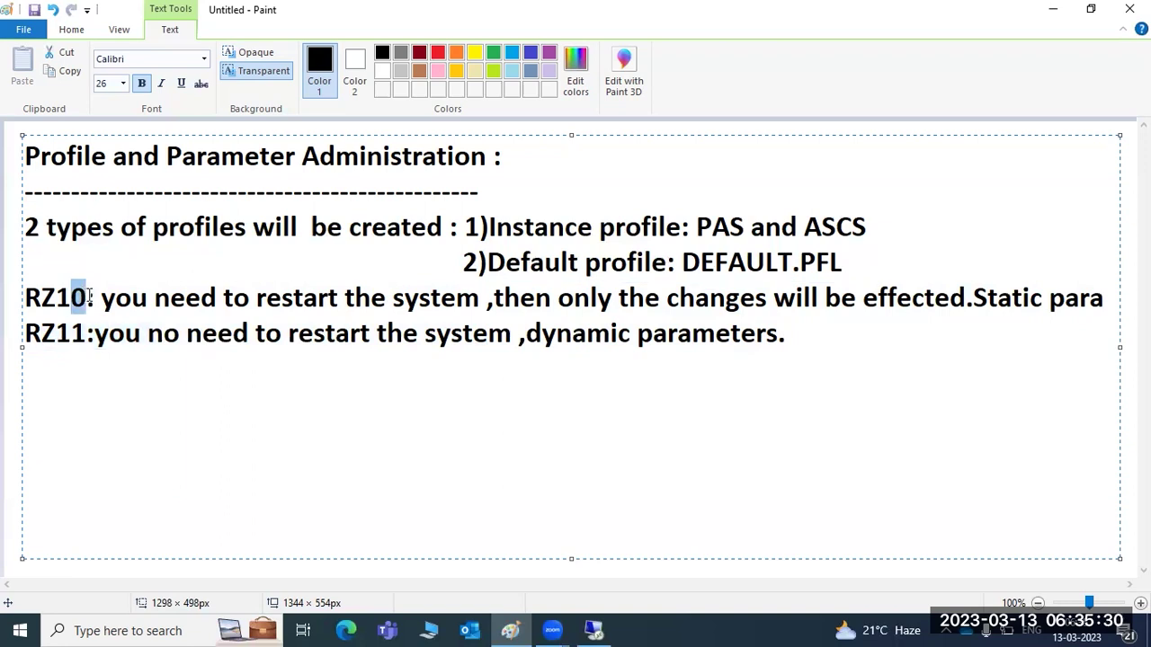
pyautogui.moveTo(90, 296); pyautogui.dragTo(947, 302)
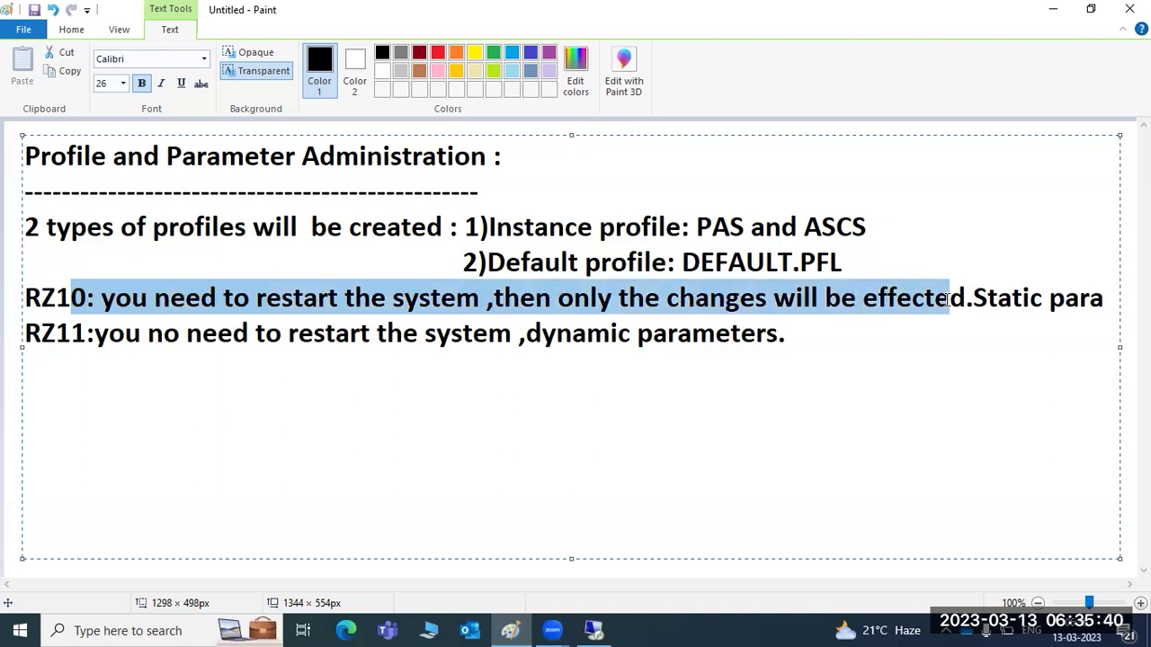
pyautogui.moveTo(947, 302); pyautogui.dragTo(1016, 306)
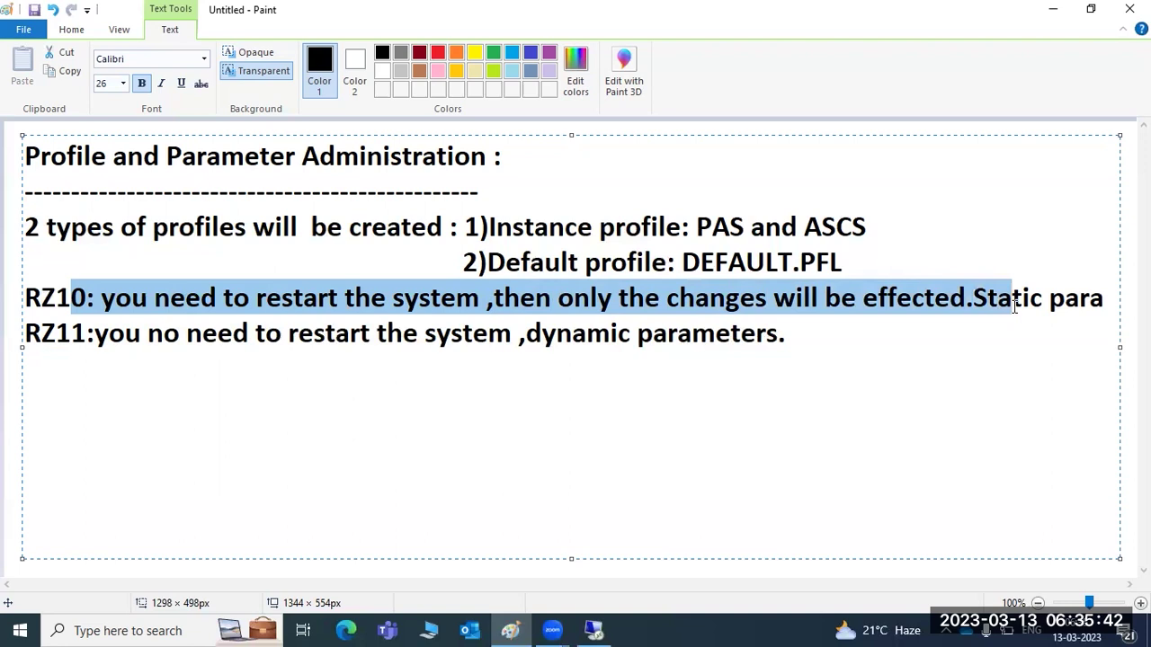
pyautogui.click(170, 371)
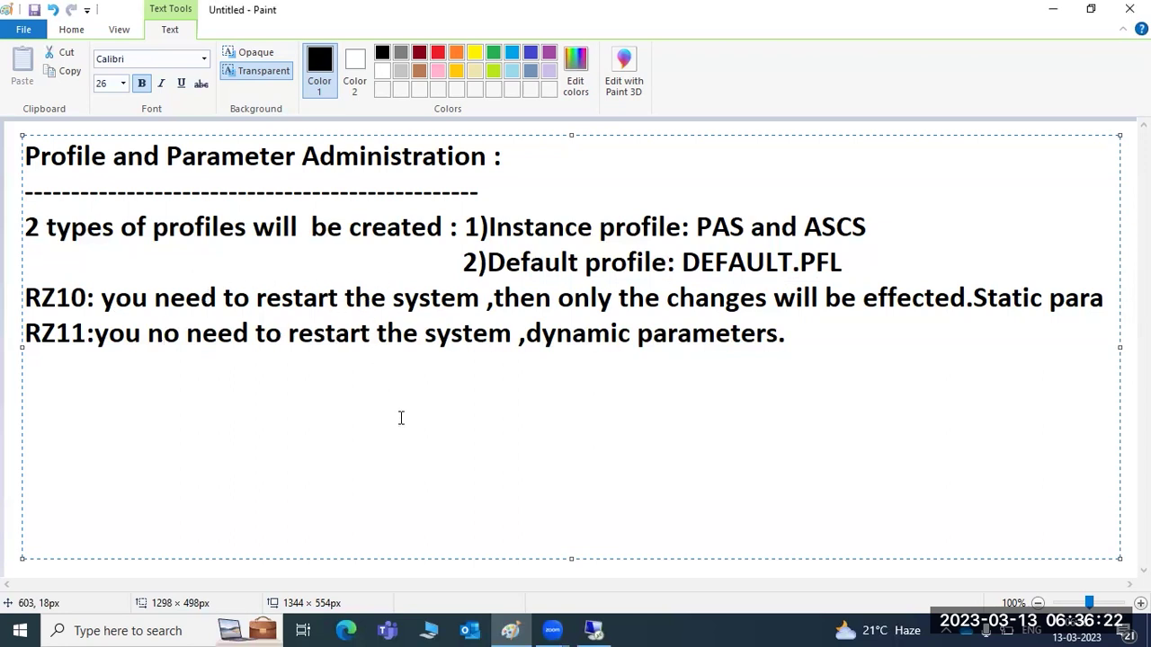
# Return to the SAP session and start transaction RZ10.
pyautogui.click(594, 630)
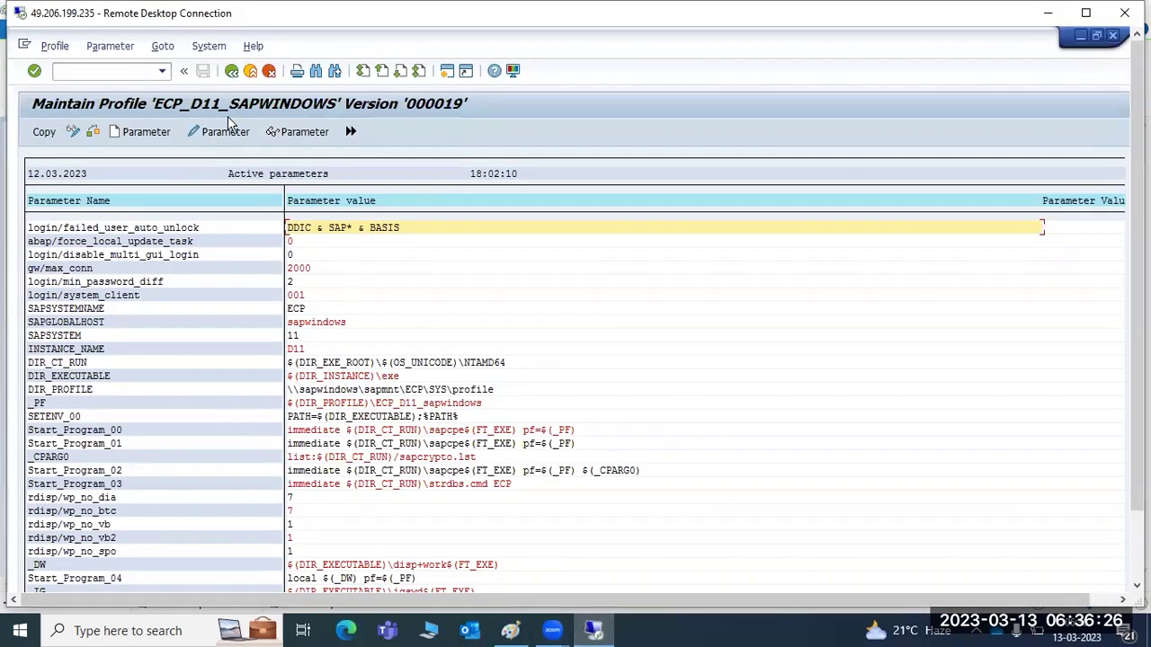
pyautogui.click(231, 71)
pyautogui.click(115, 72)
pyautogui.write('rz1')
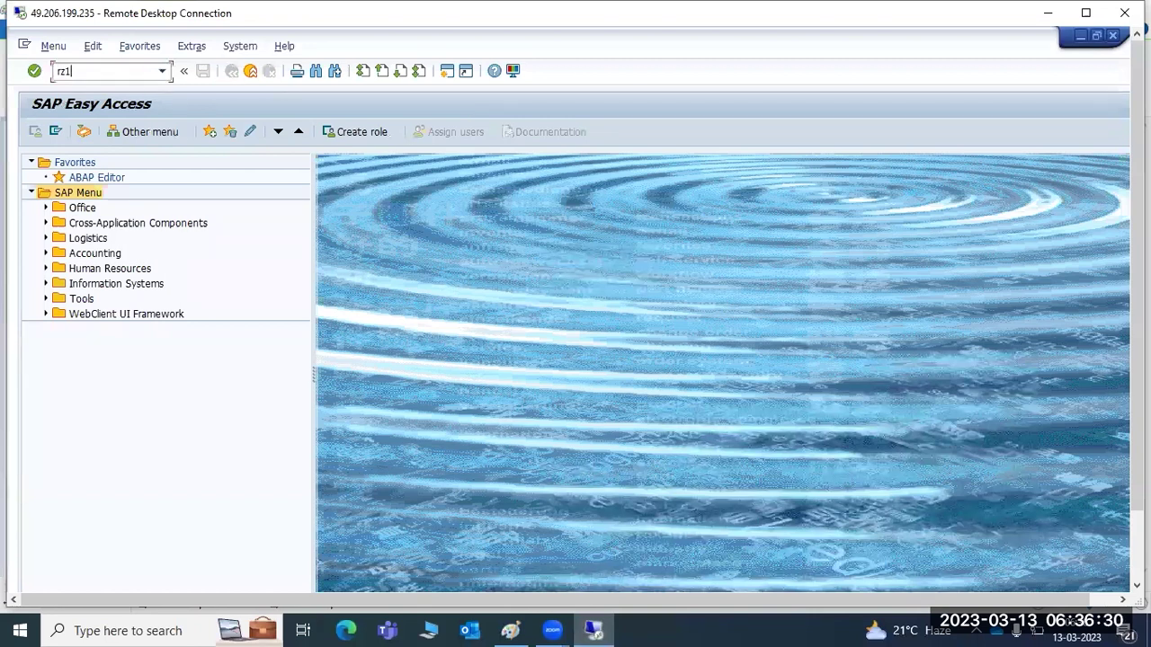
pyautogui.write('0')
pyautogui.press('Return')
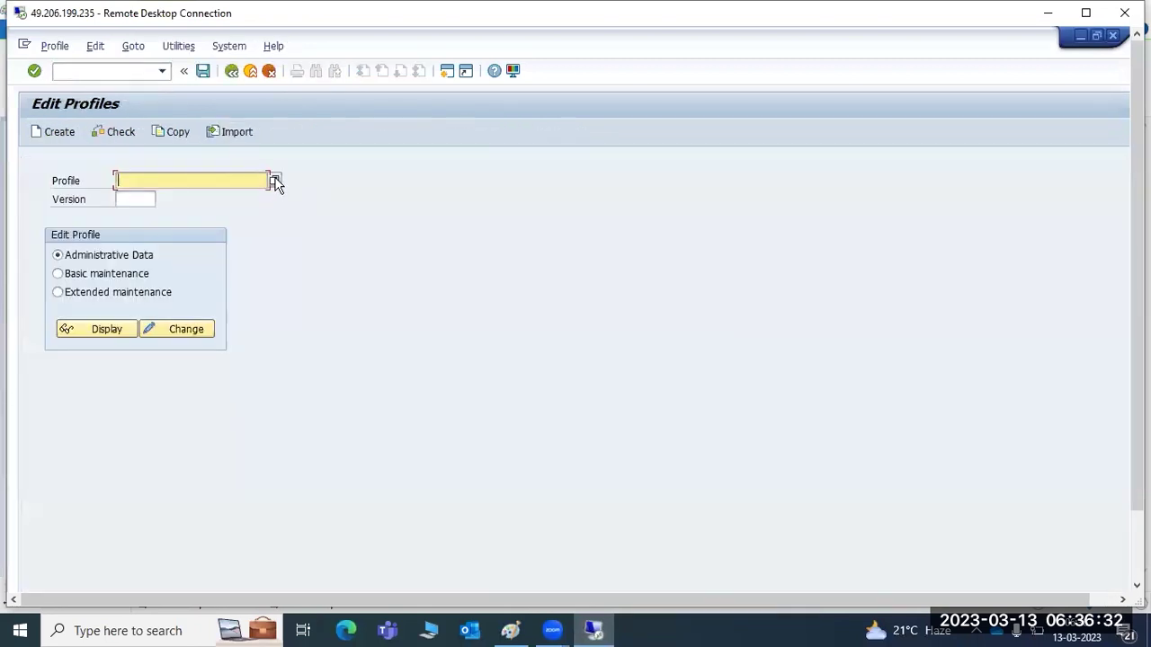
# Open ECP_D11_SAPWINDOWS in extended change mode and copy the rdisp/wp_no_dia parameter name.
pyautogui.click(275, 182)
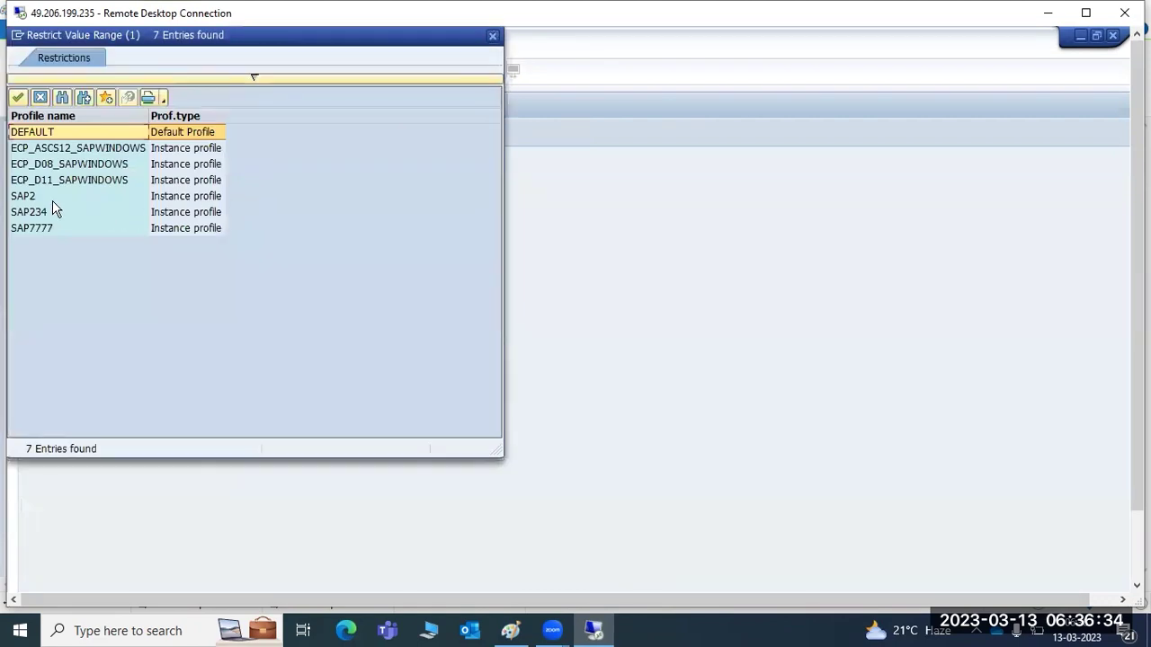
pyautogui.doubleClick(36, 181)
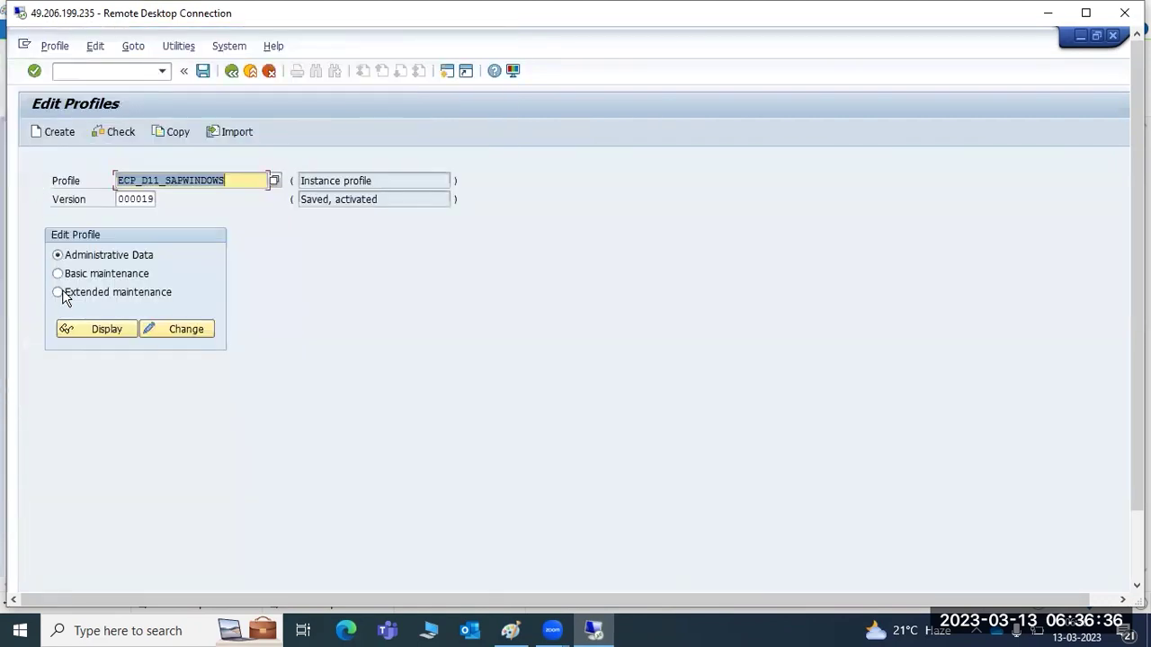
pyautogui.click(59, 292)
pyautogui.click(149, 333)
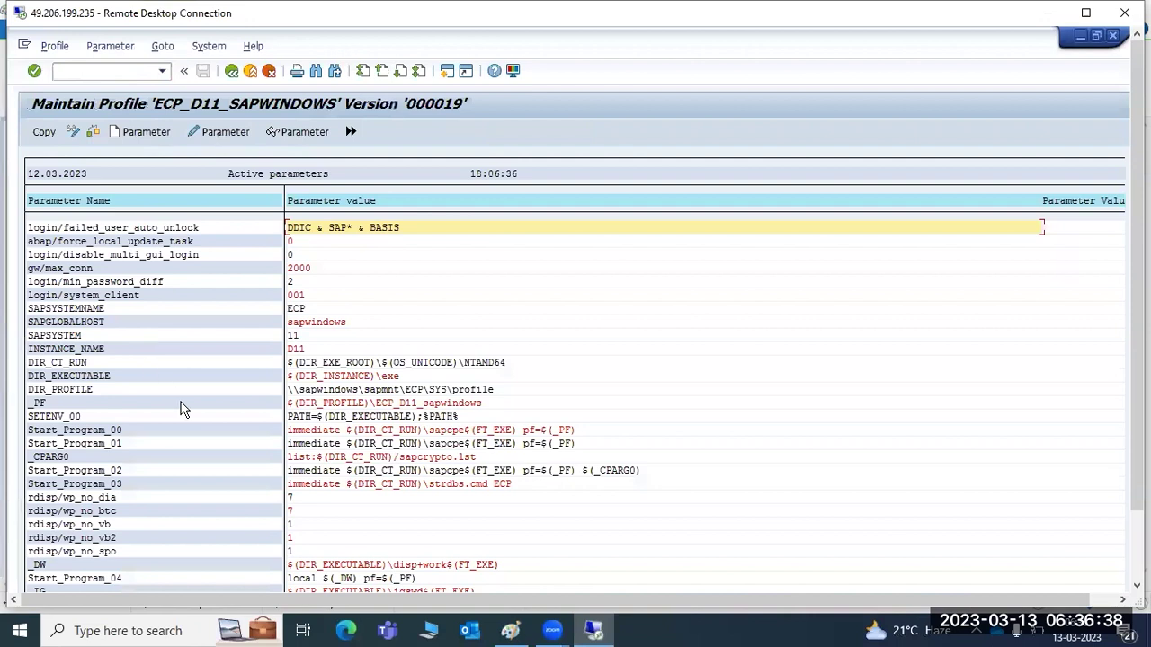
pyautogui.doubleClick(307, 497)
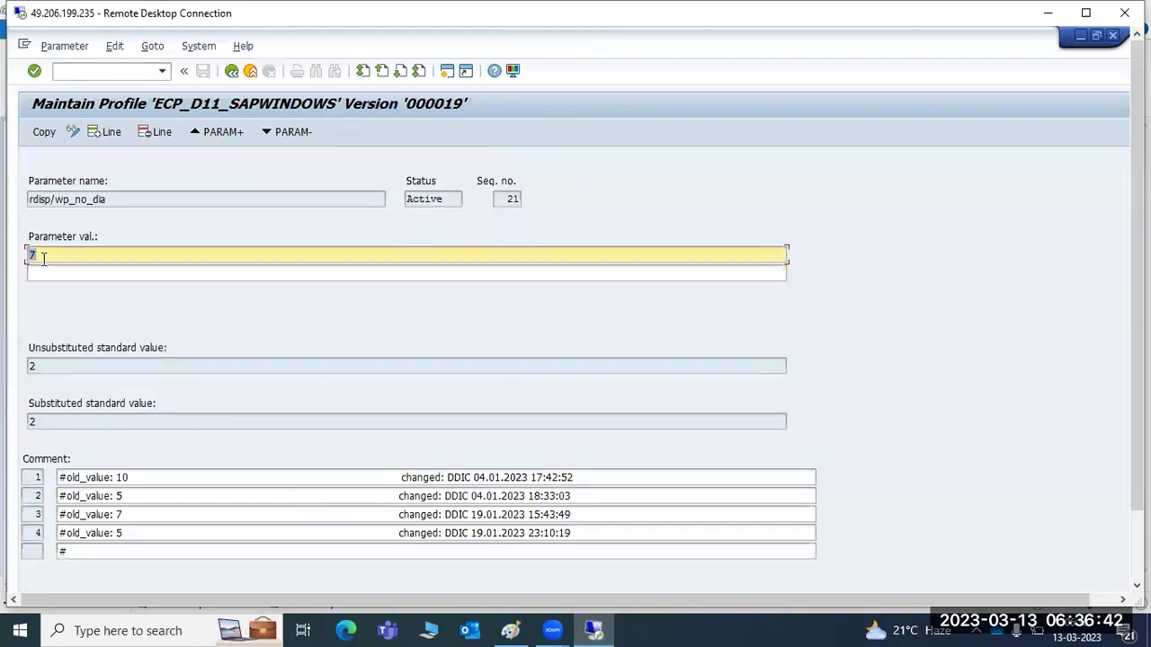
pyautogui.moveTo(117, 200); pyautogui.dragTo(28, 202)
pyautogui.hotkey('ctrl', 'c')
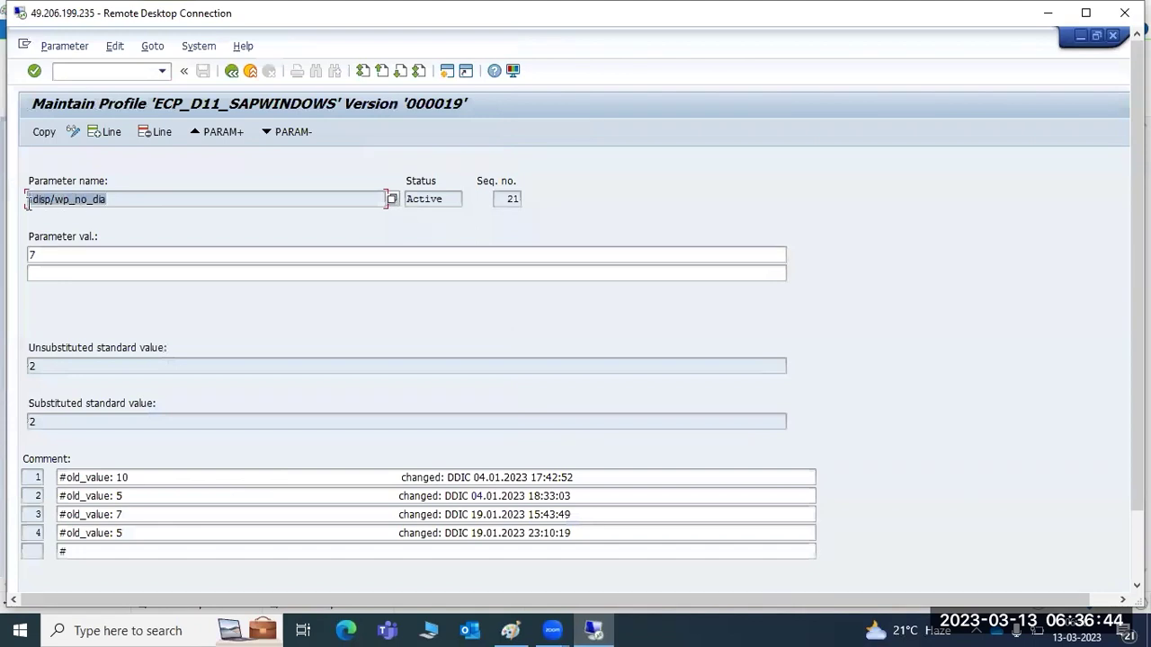
pyautogui.click(510, 631)
pyautogui.click(303, 417)
# Below the RZ11 line, list rdisp/wp_no_dia, rdisp/wp_no_btc and rdisp/wp_no_spo.
pyautogui.click(807, 339)
pyautogui.press('Return')
pyautogui.press('Return')
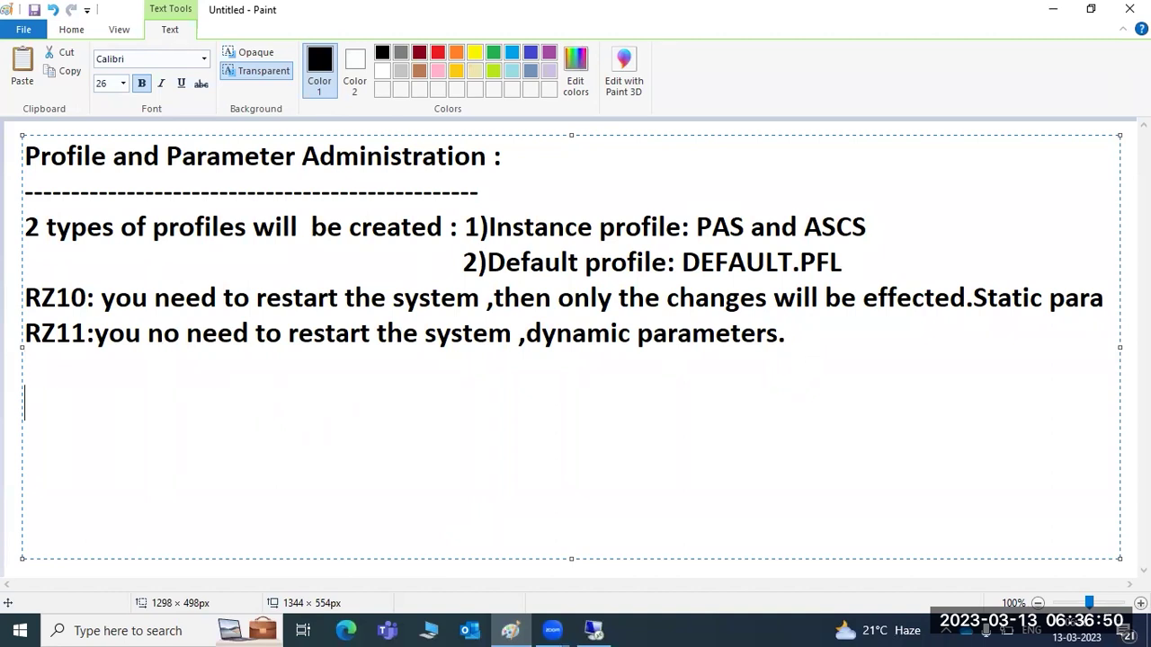
pyautogui.hotkey('ctrl', 'v')
pyautogui.press('Return')
pyautogui.hotkey('ctrl', 'v')
pyautogui.press('BackSpace')
pyautogui.press('BackSpace')
pyautogui.press('BackSpace')
pyautogui.write('btc')
pyautogui.press('Return')
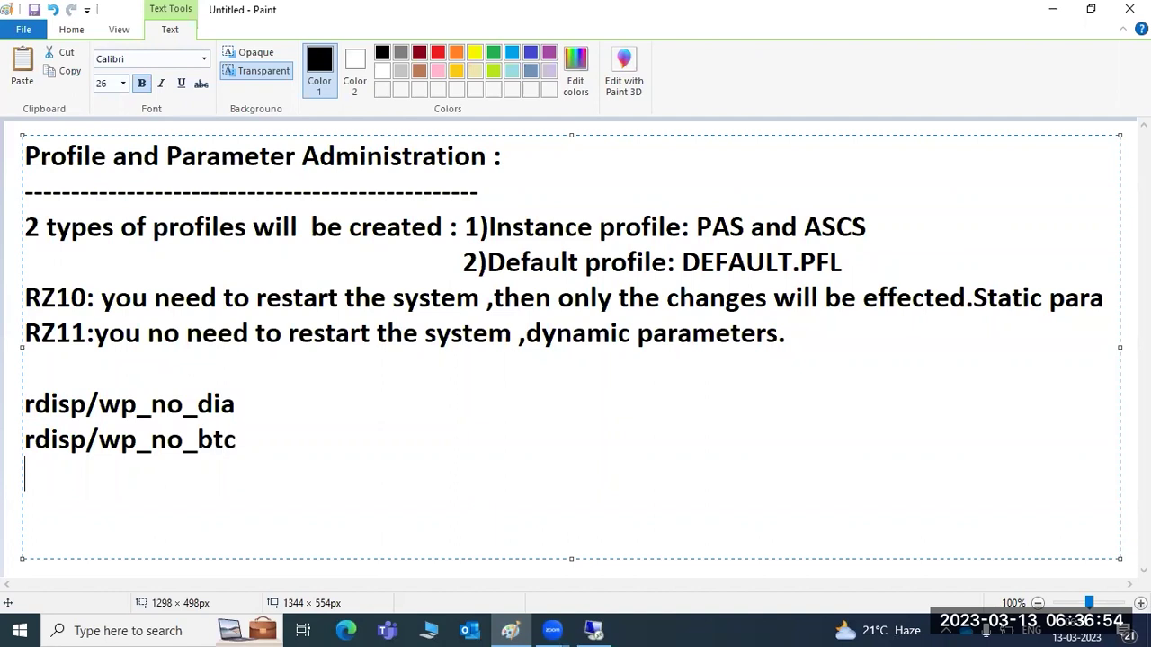
pyautogui.hotkey('ctrl', 'v')
pyautogui.press('BackSpace')
# Add rdisp/wp_no_vb and rdisp/wp_no_enq, then look over the listed parameter names.
pyautogui.press('BackSpace')
pyautogui.press('BackSpace')
pyautogui.write('spo')
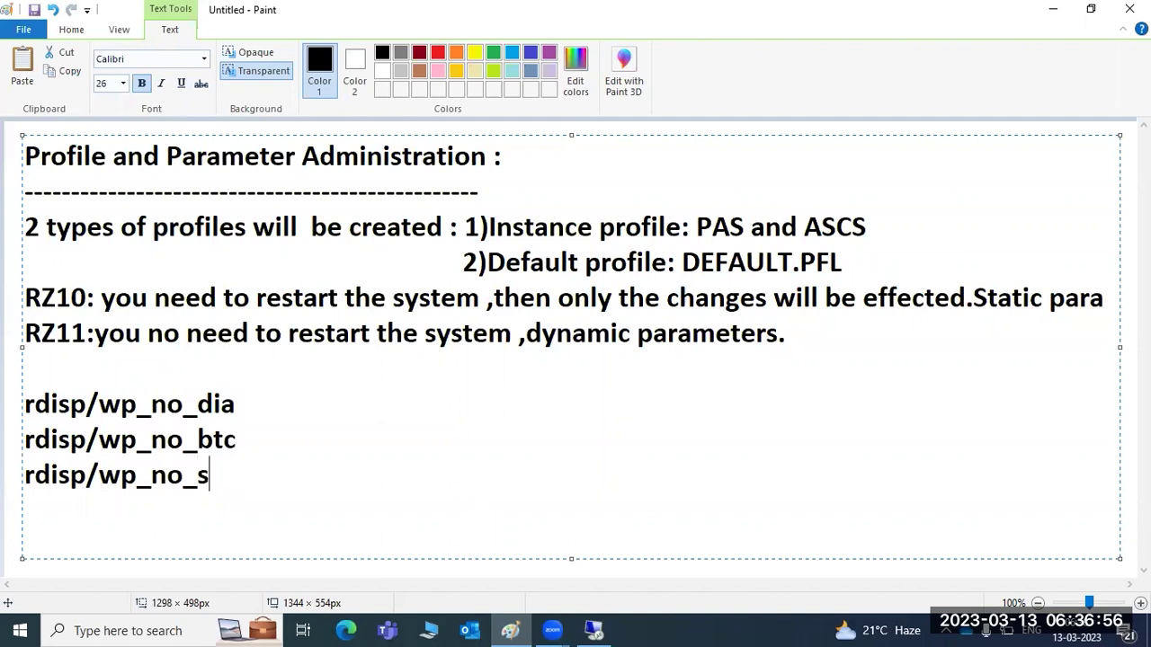
pyautogui.press('Return')
pyautogui.hotkey('ctrl', 'v')
pyautogui.press('BackSpace')
pyautogui.press('BackSpace')
pyautogui.press('BackSpace')
pyautogui.write('vb')
pyautogui.press('Return')
pyautogui.hotkey('ctrl', 'v')
pyautogui.press('BackSpace')
pyautogui.press('BackSpace')
pyautogui.press('BackSpace')
pyautogui.write('enq')
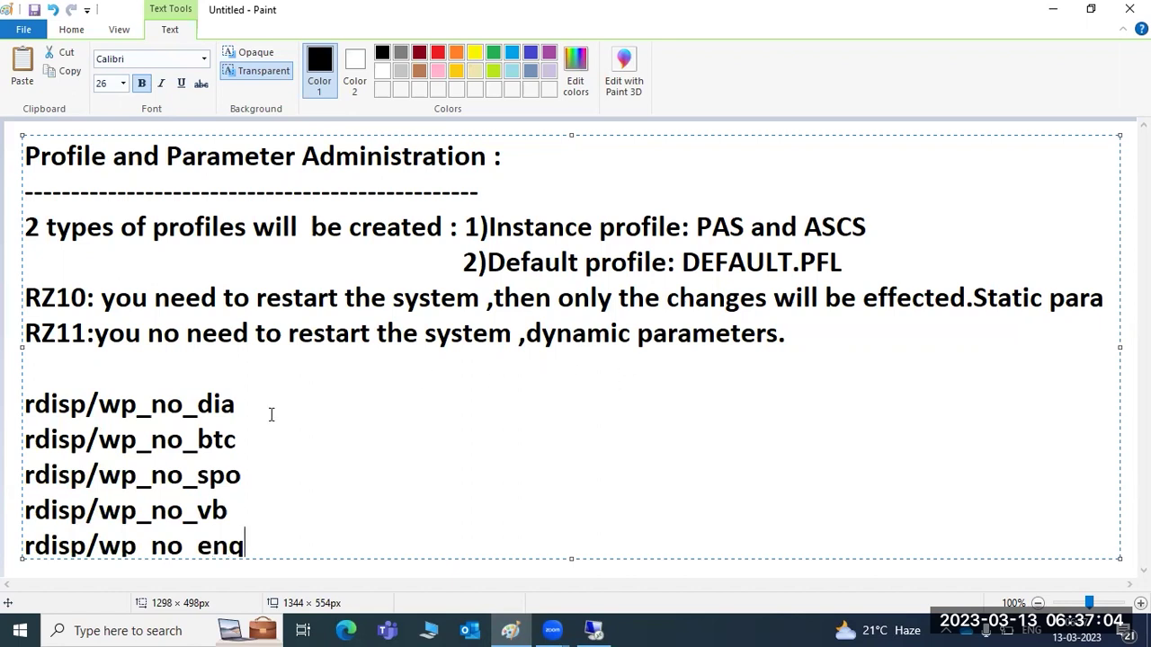
pyautogui.moveTo(70, 410); pyautogui.dragTo(233, 406)
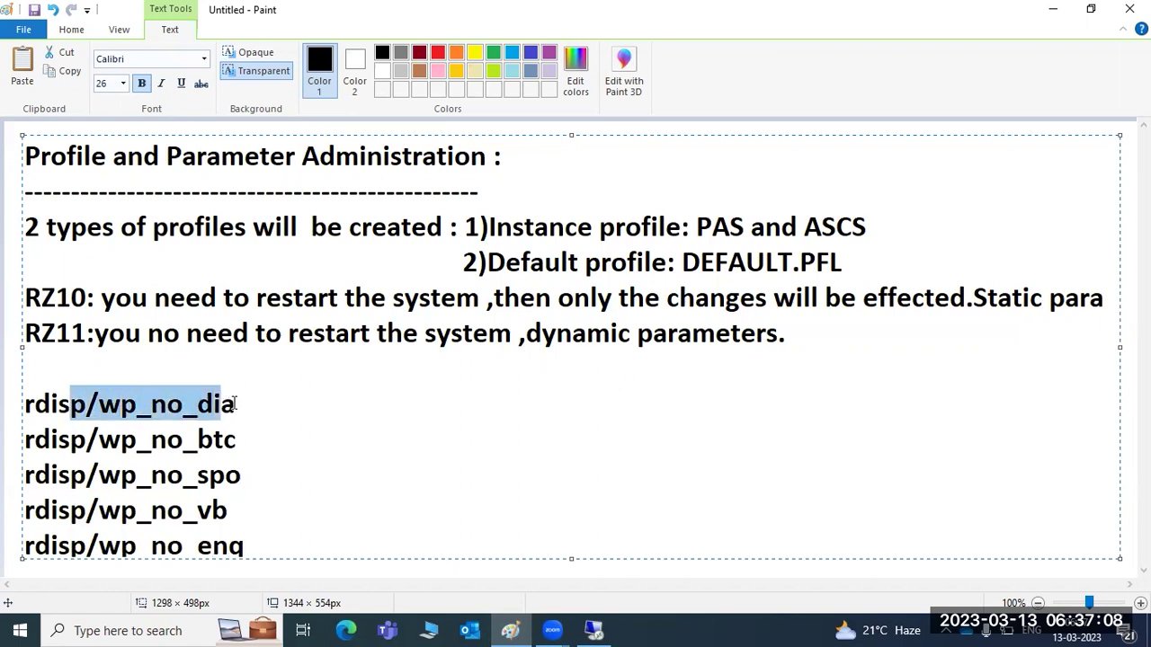
pyautogui.moveTo(183, 440); pyautogui.dragTo(183, 476)
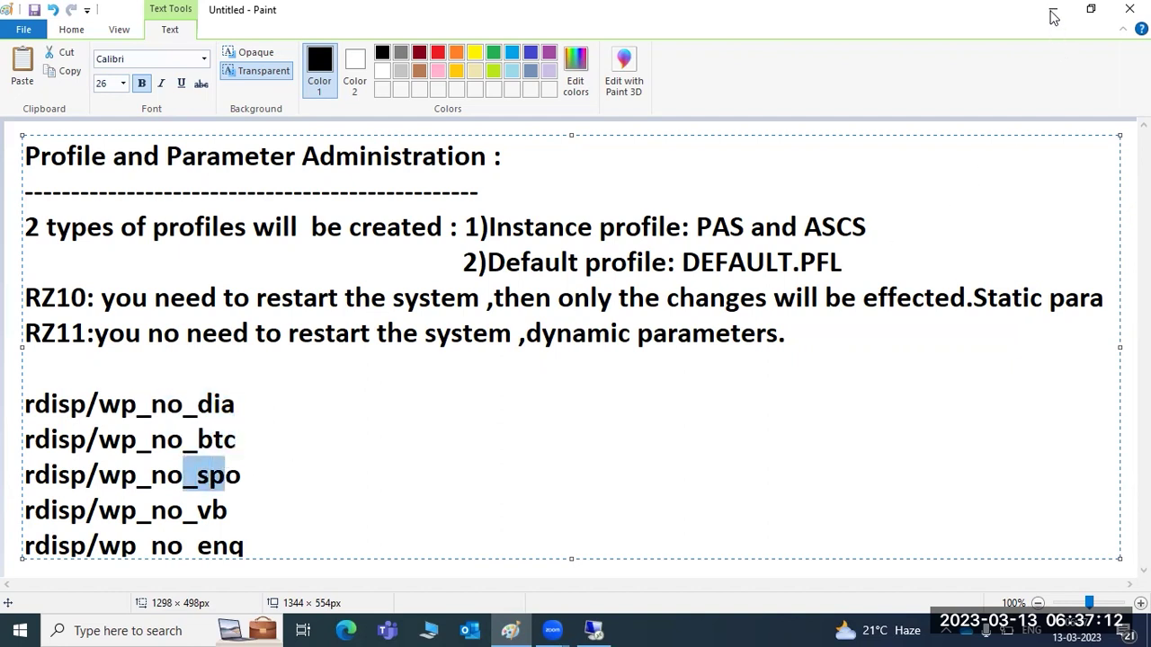
pyautogui.click(1054, 17)
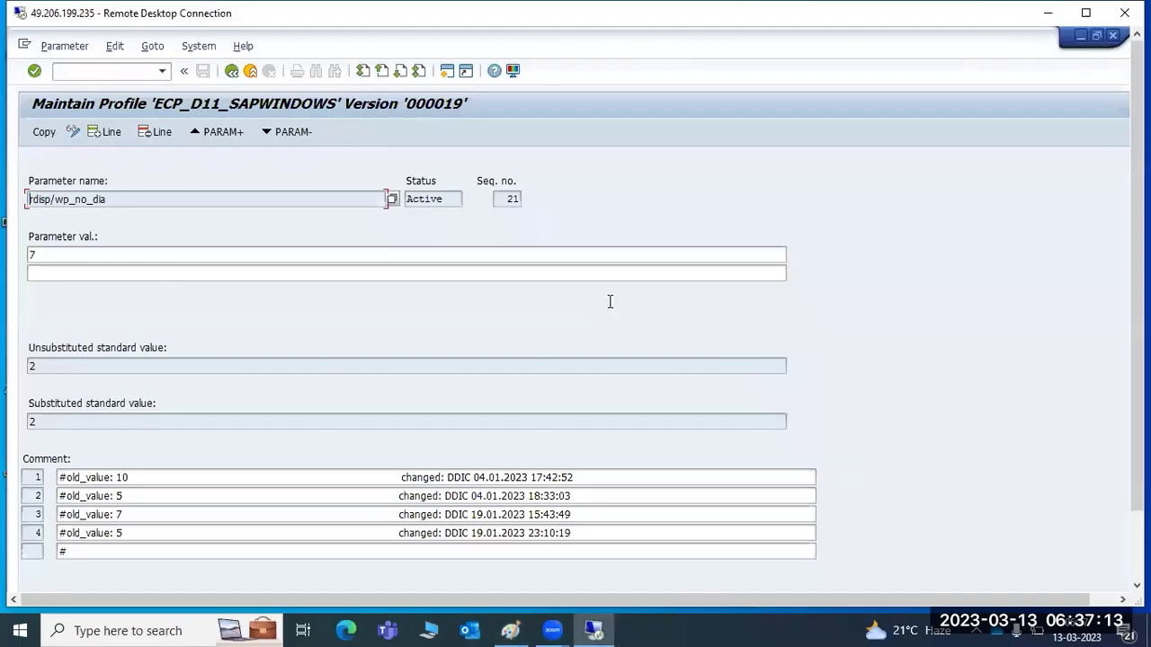
# Change the rdisp/wp_no_dia parameter value from 7 to 5.
pyautogui.click(50, 251)
pyautogui.moveTo(1137, 431); pyautogui.dragTo(1136, 508)
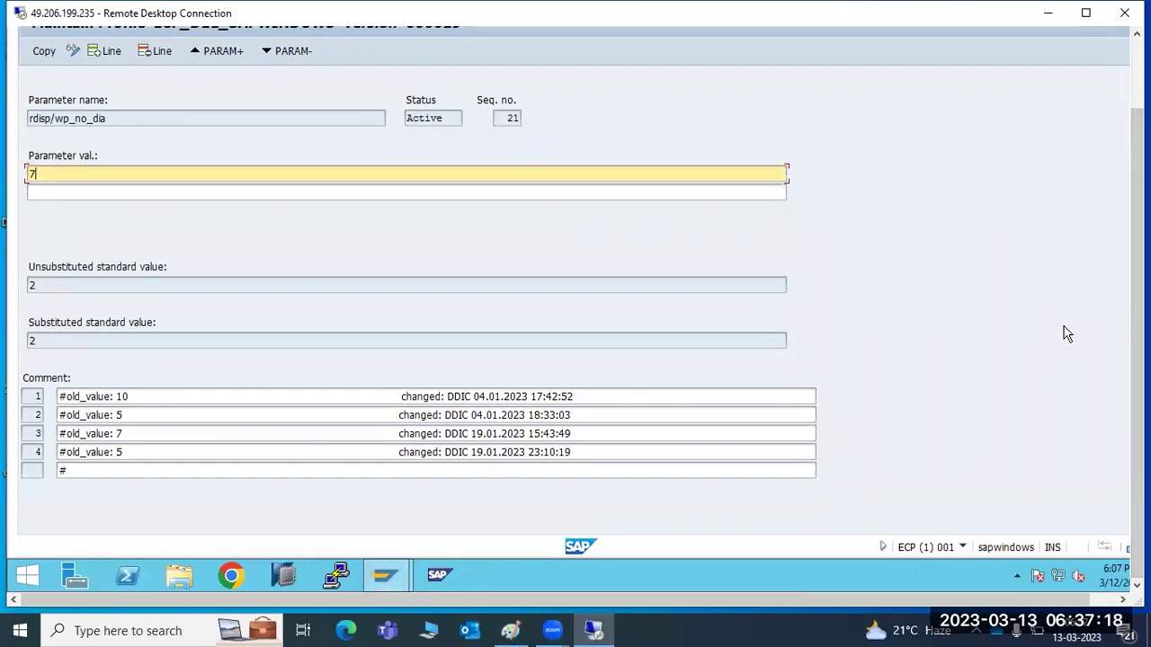
pyautogui.moveTo(1137, 332); pyautogui.dragTo(1136, 251)
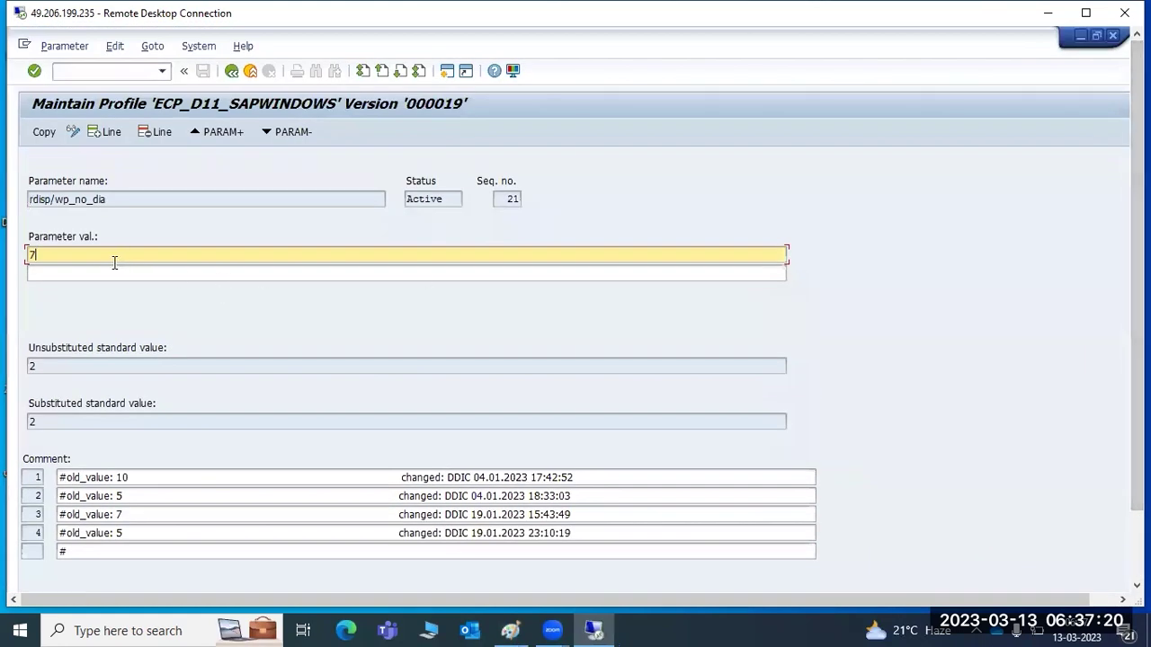
pyautogui.write('5')
# Apply the new rdisp/wp_no_dia value 5 and return to the Edit Profiles screen.
pyautogui.click(39, 127)
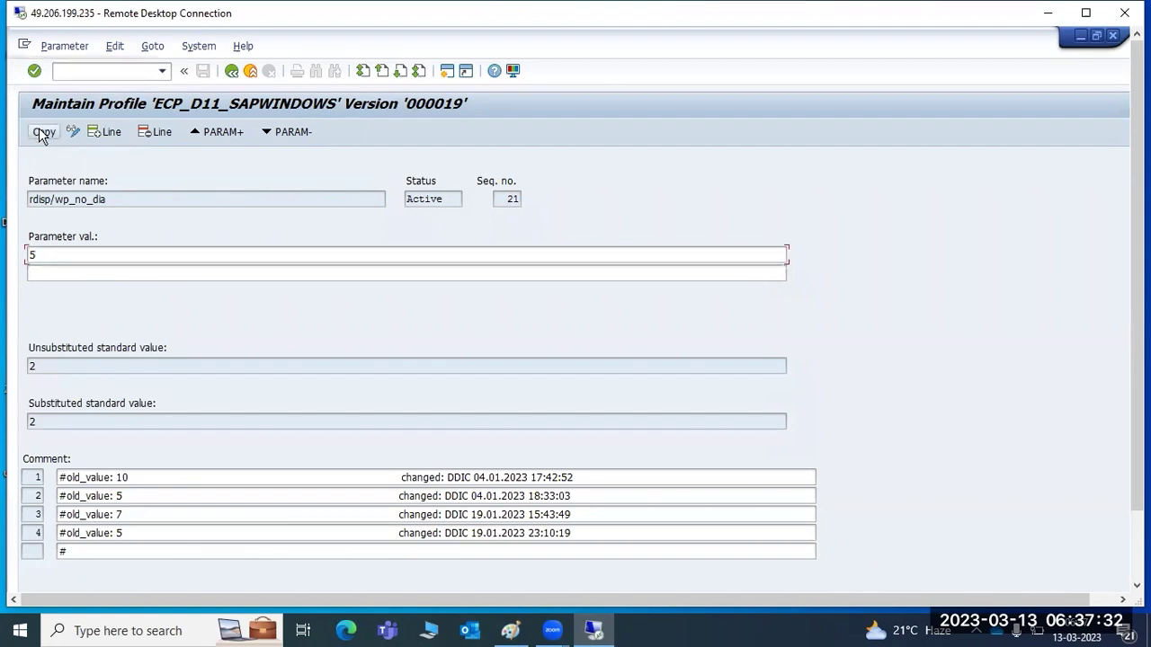
pyautogui.click(231, 71)
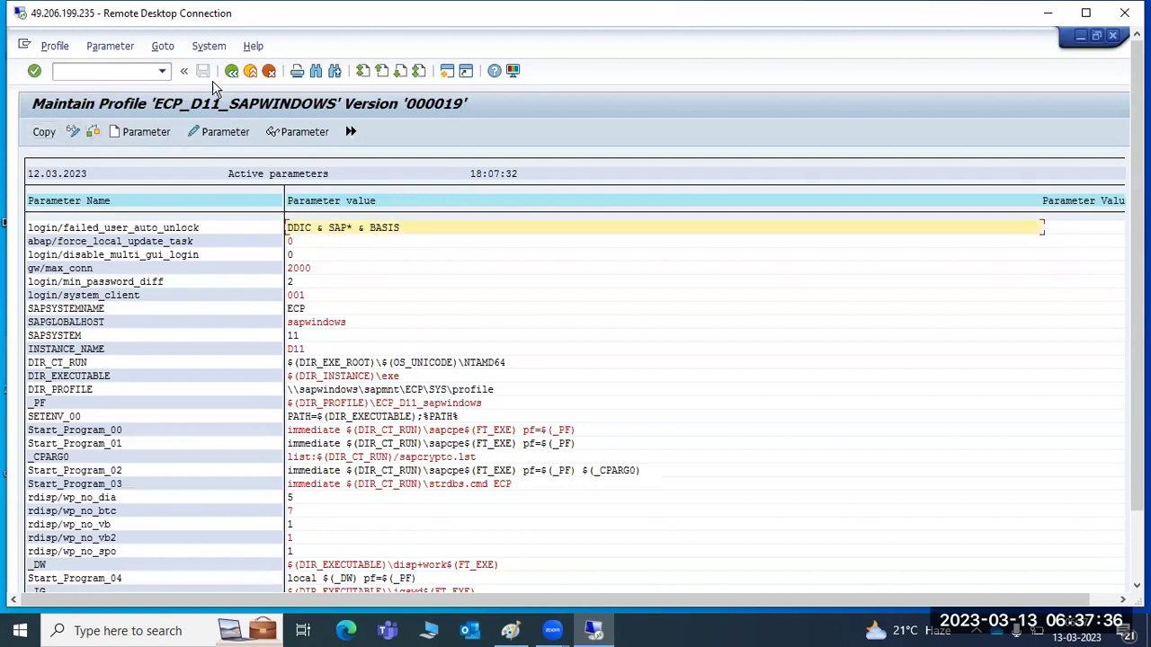
pyautogui.click(231, 71)
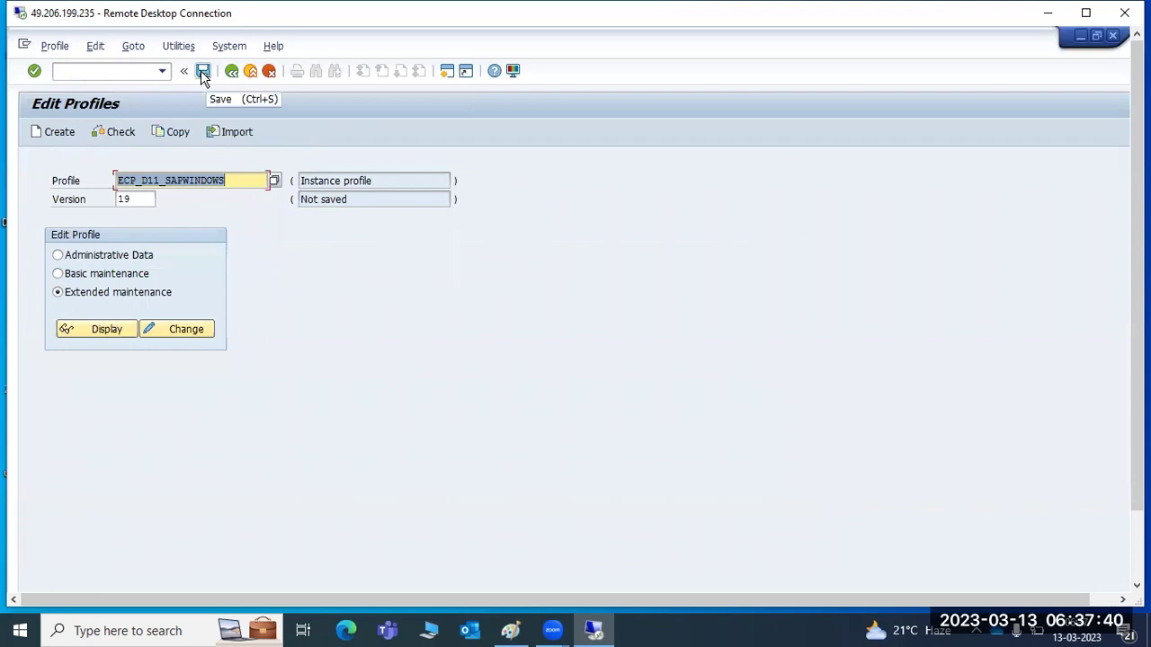
# Save and activate profile ECP_D11_SAPWINDOWS as version 000020, confirming the follow-up messages.
pyautogui.click(201, 71)
pyautogui.click(232, 335)
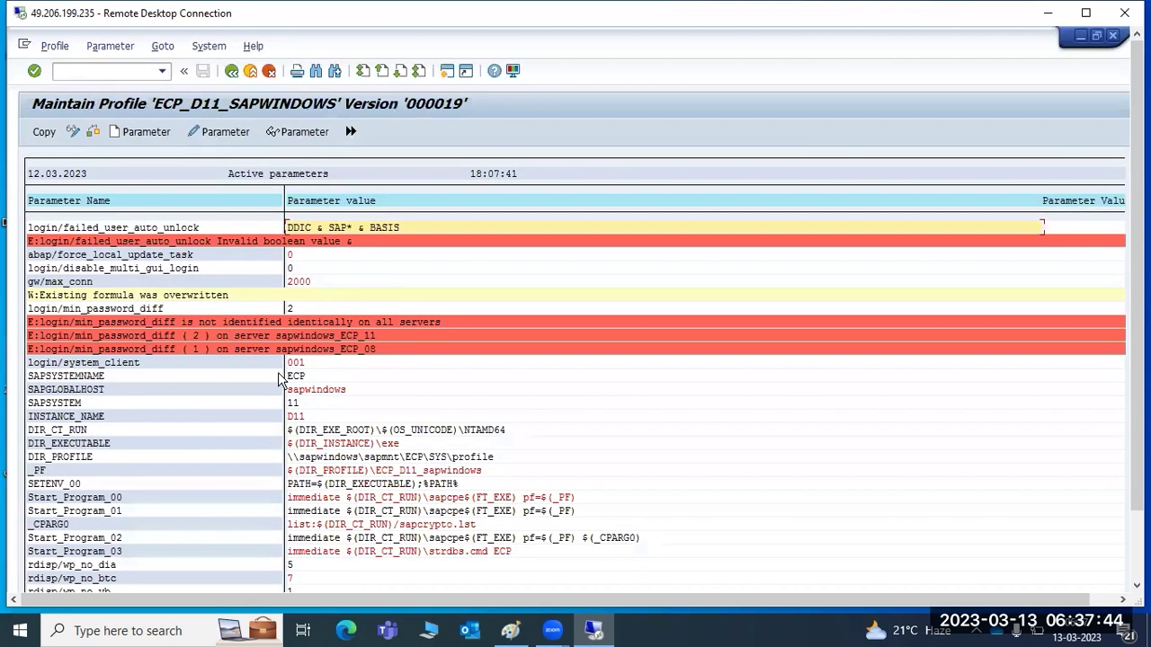
pyautogui.click(231, 72)
pyautogui.click(230, 337)
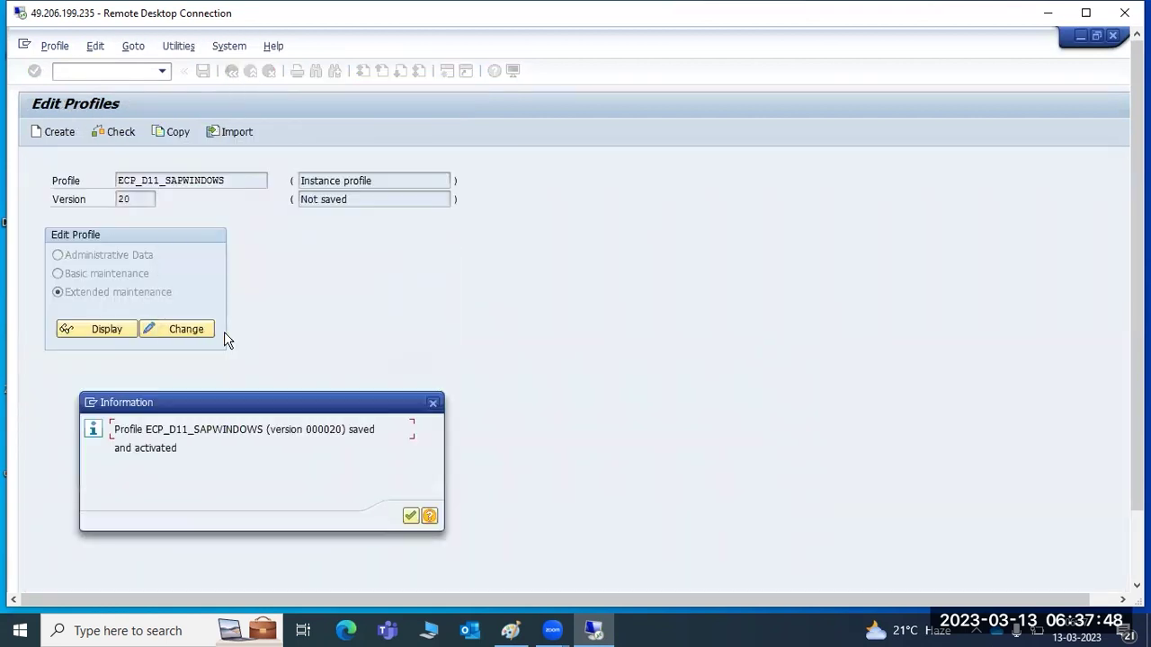
pyautogui.click(410, 516)
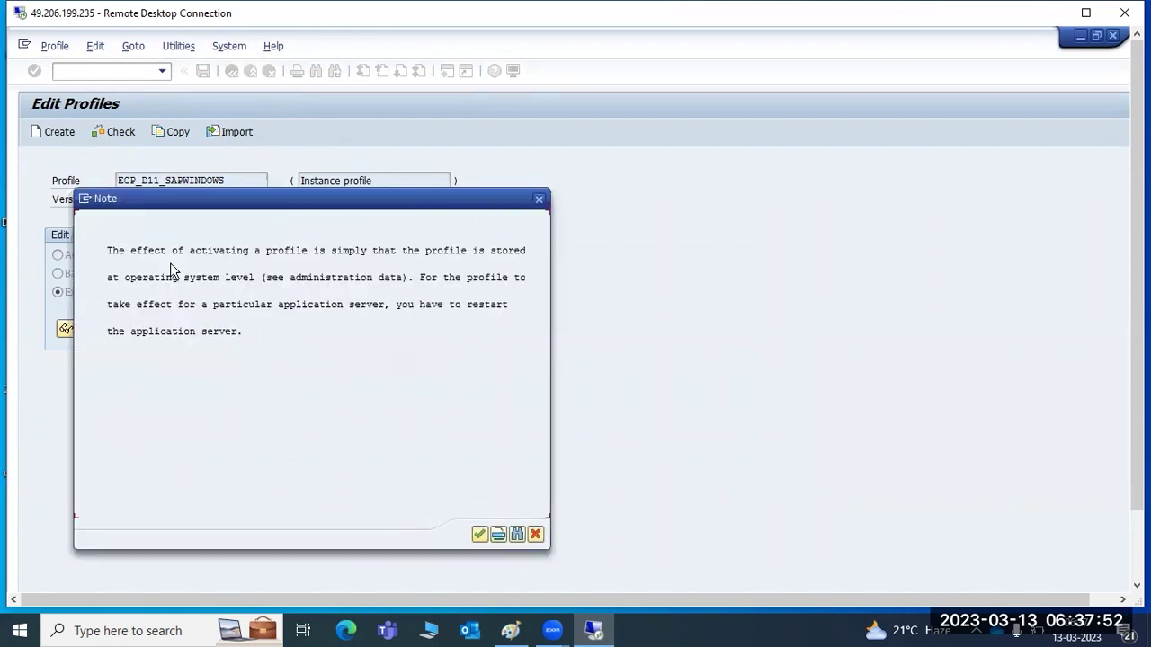
pyautogui.click(157, 255)
pyautogui.click(111, 333)
pyautogui.click(353, 306)
pyautogui.click(480, 535)
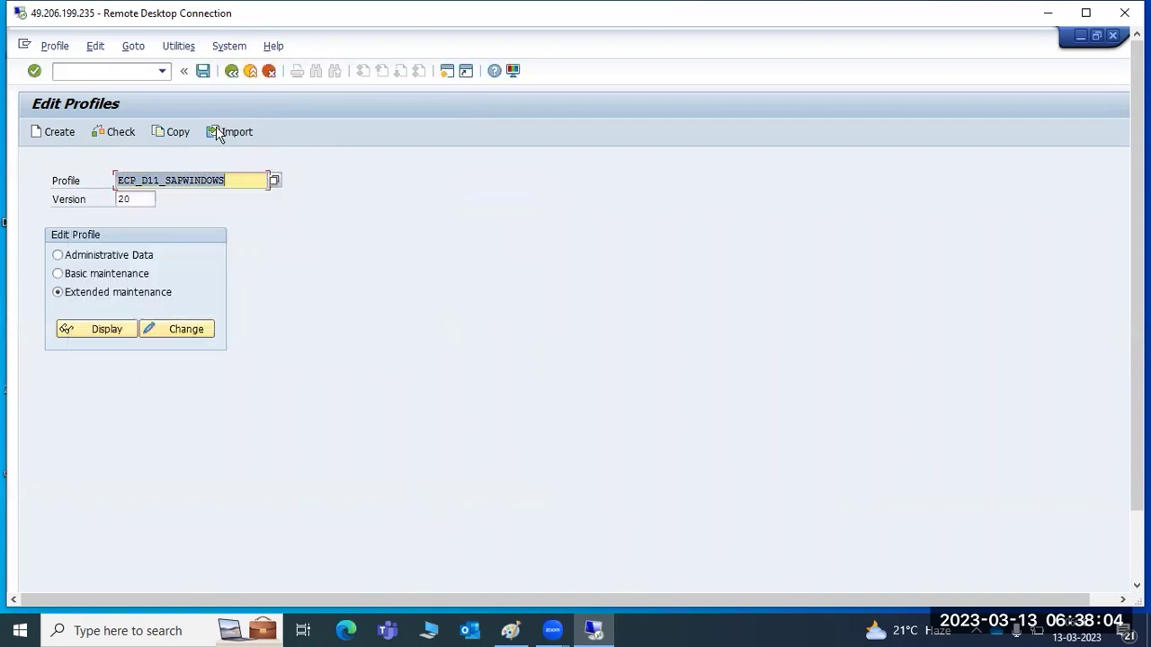
# Leave the profile editor and check SM50, which still shows 7 dialog work processes.
pyautogui.click(231, 72)
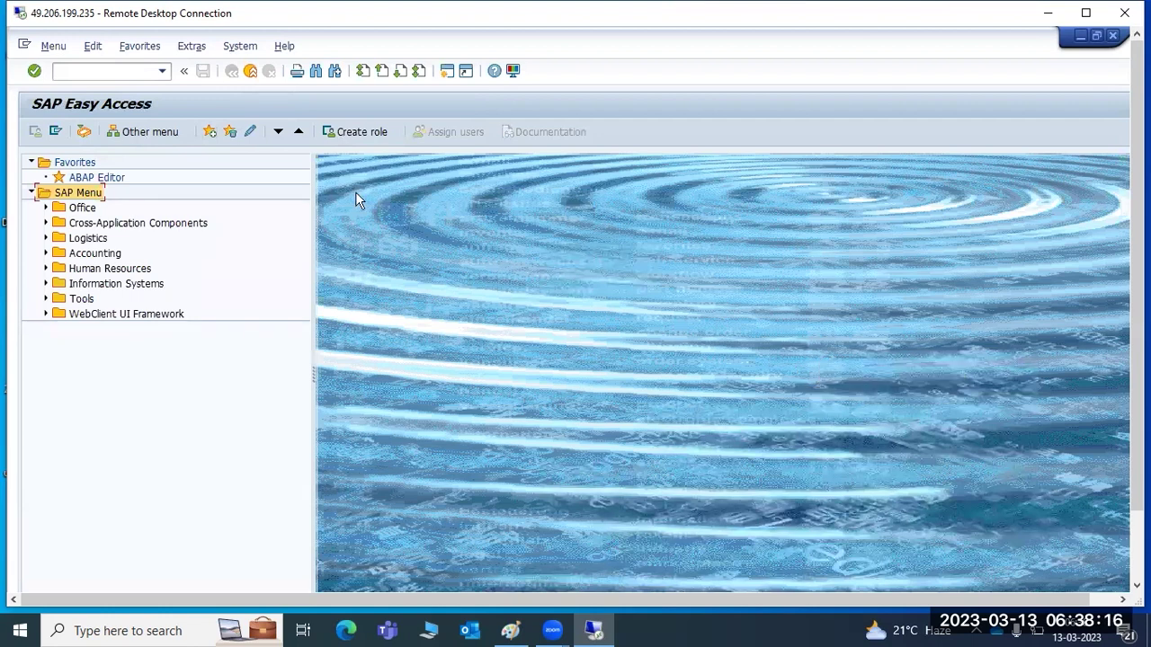
pyautogui.click(85, 71)
pyautogui.write('sm50')
pyautogui.press('Return')
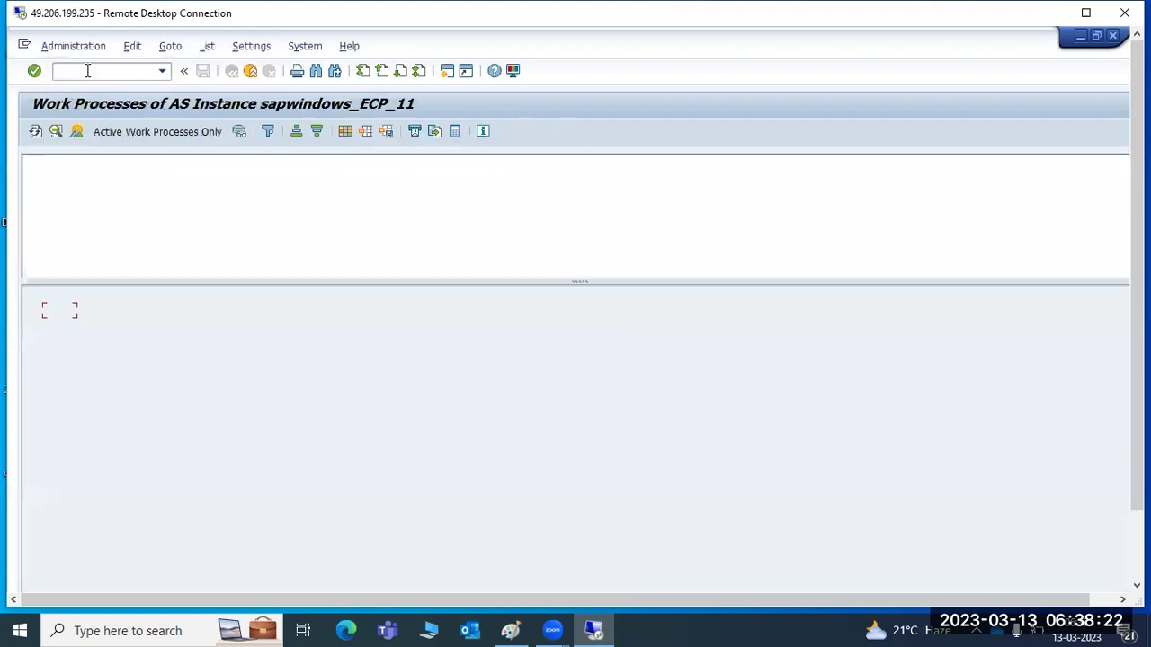
pyautogui.click(713, 227)
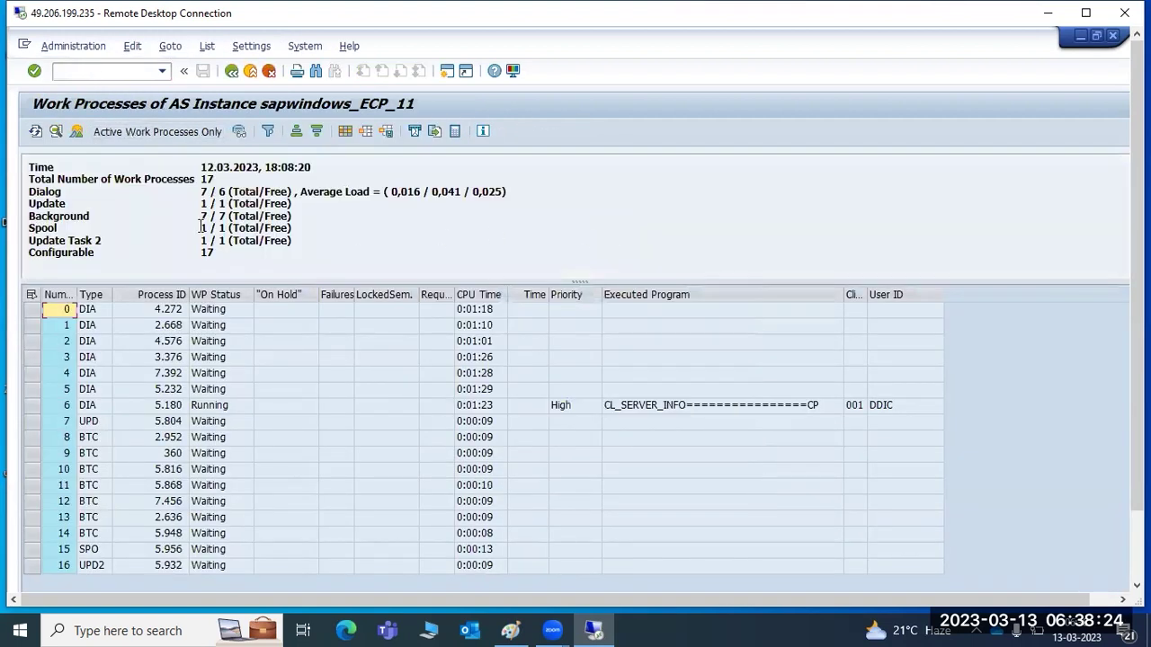
pyautogui.click(204, 192)
# Run SM50 once more, then return to SAP Easy Access.
pyautogui.click(232, 71)
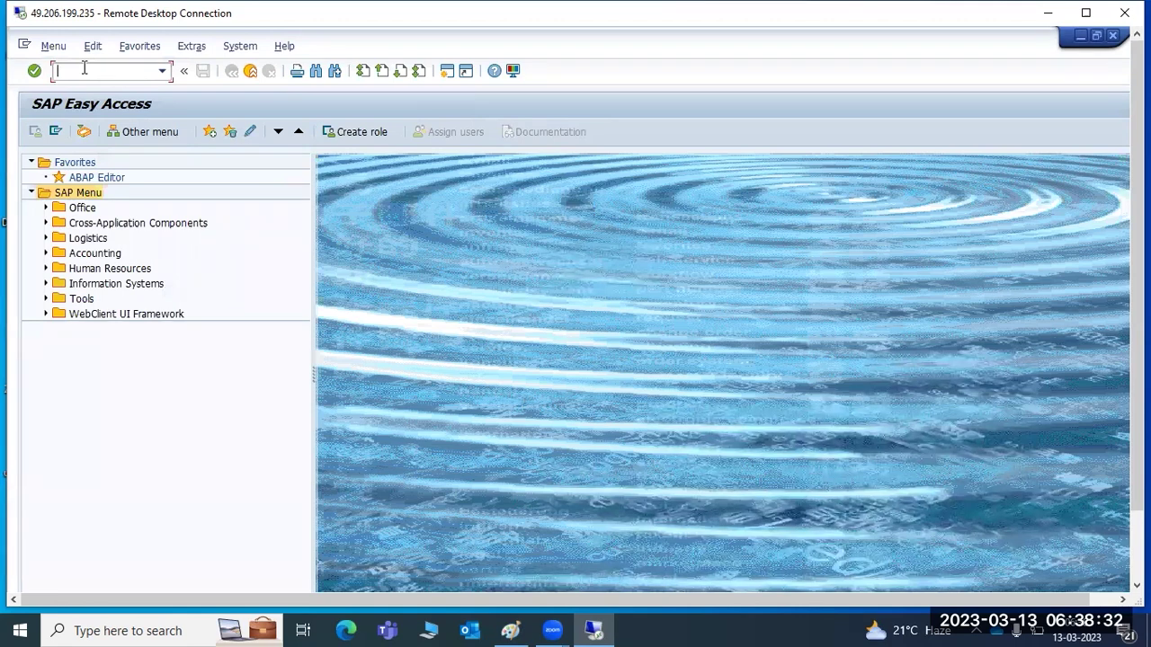
pyautogui.write('sm50')
pyautogui.press('Return')
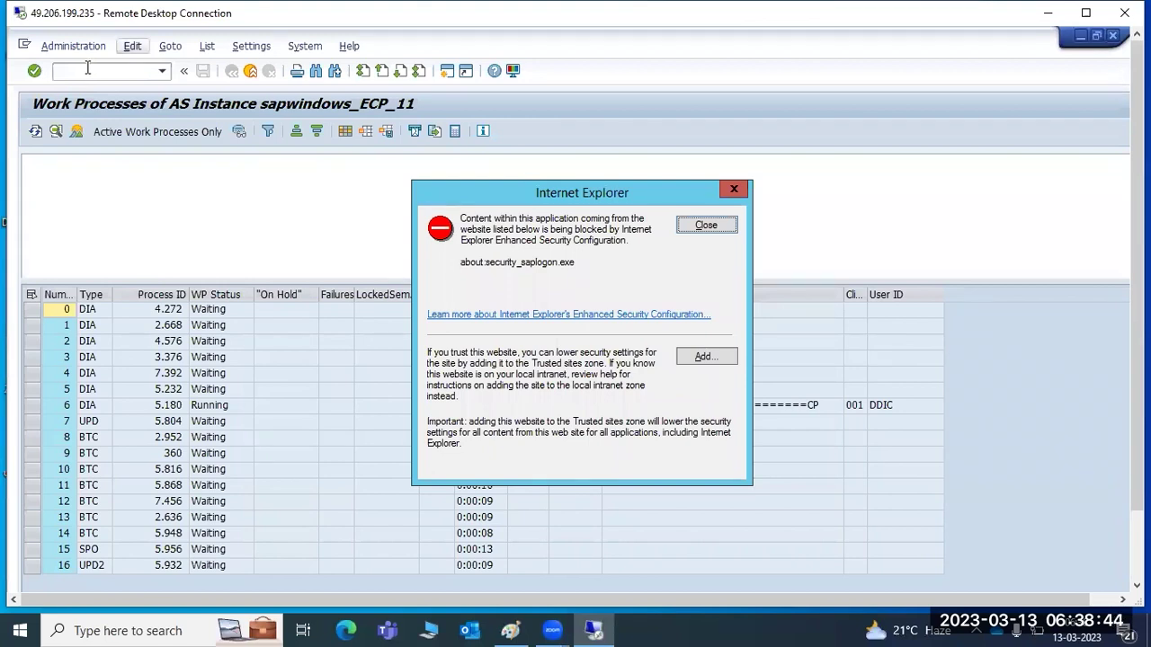
pyautogui.click(719, 226)
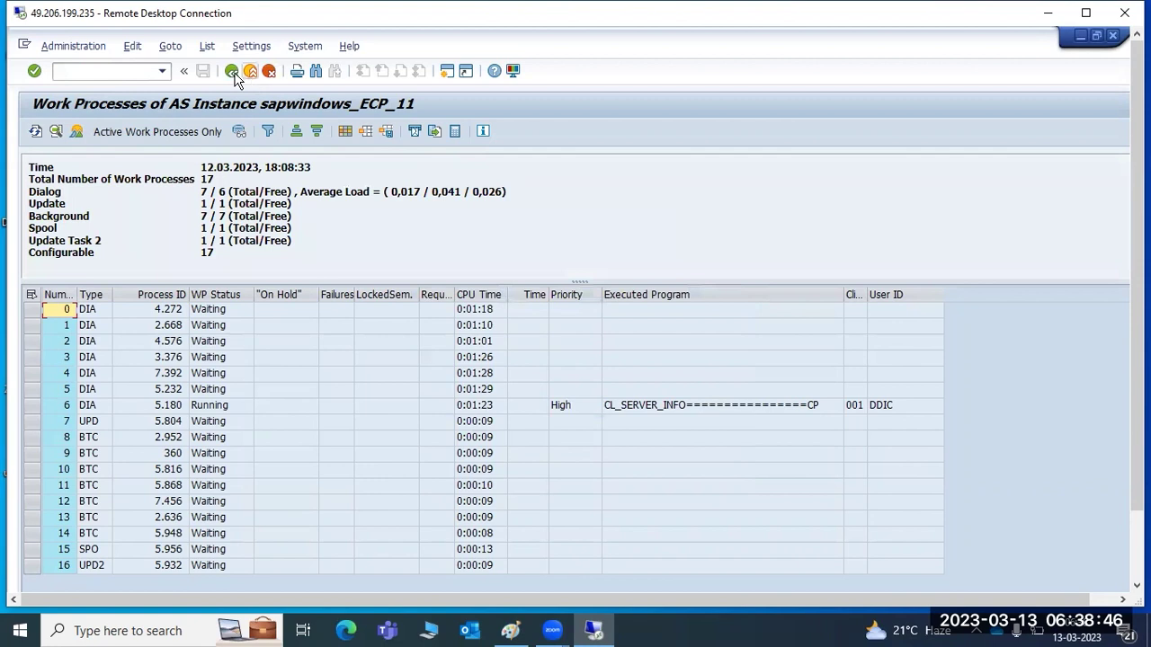
pyautogui.click(231, 70)
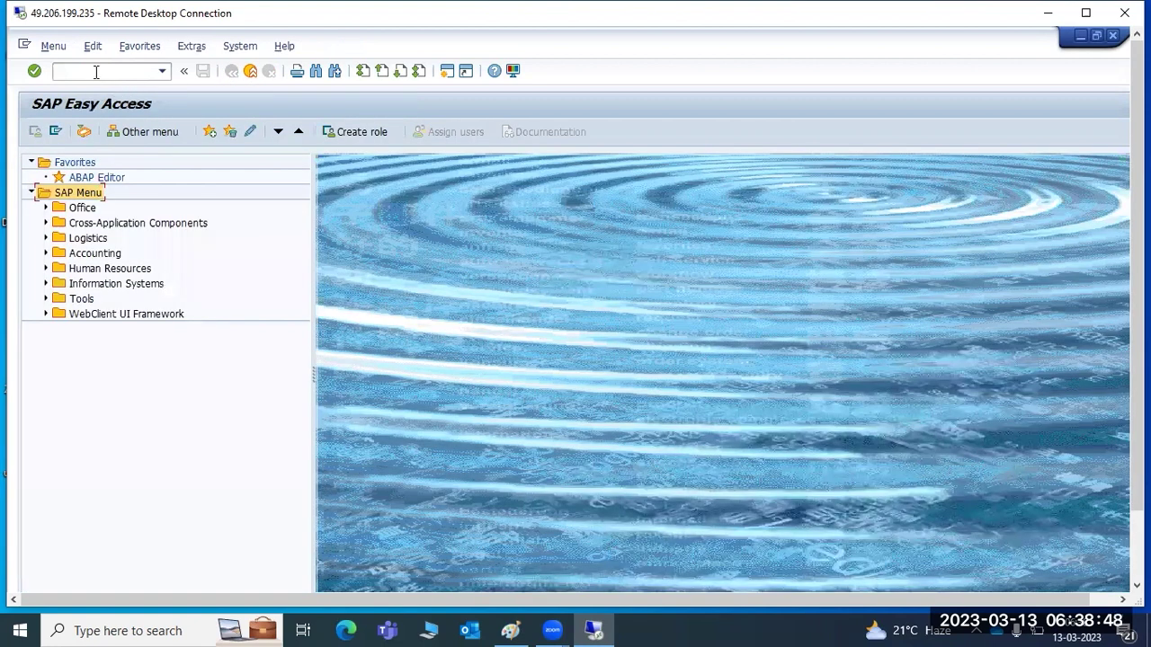
# Review the five user sessions in AL08, then return to SAP Easy Access.
pyautogui.write('al08')
pyautogui.press('Return')
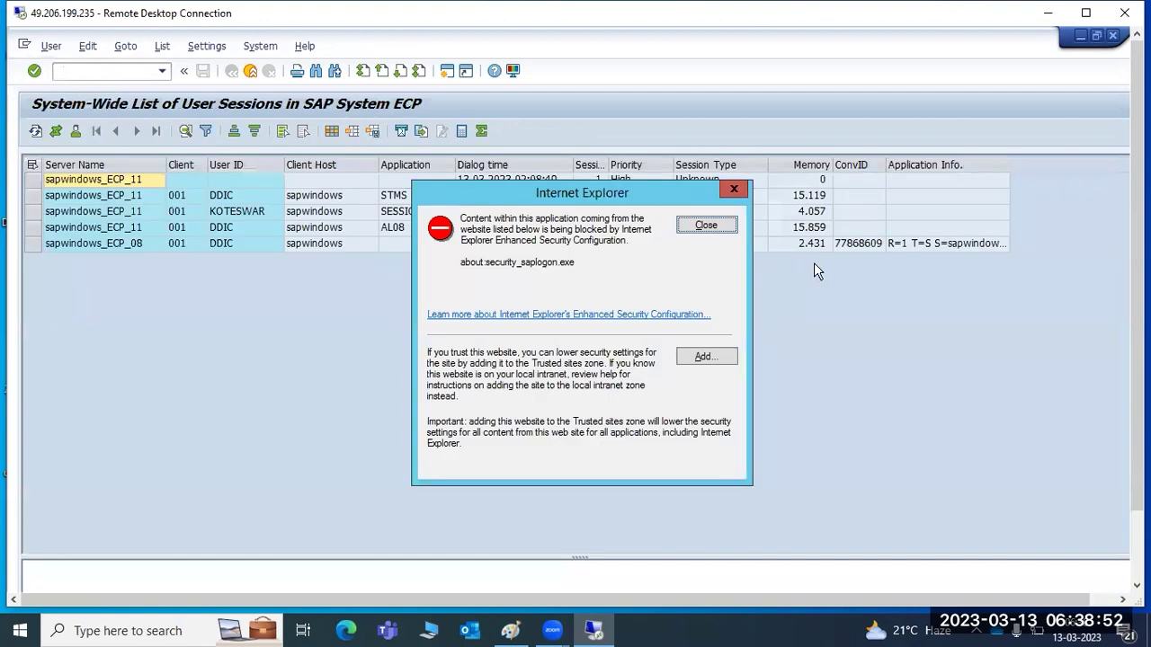
pyautogui.click(731, 227)
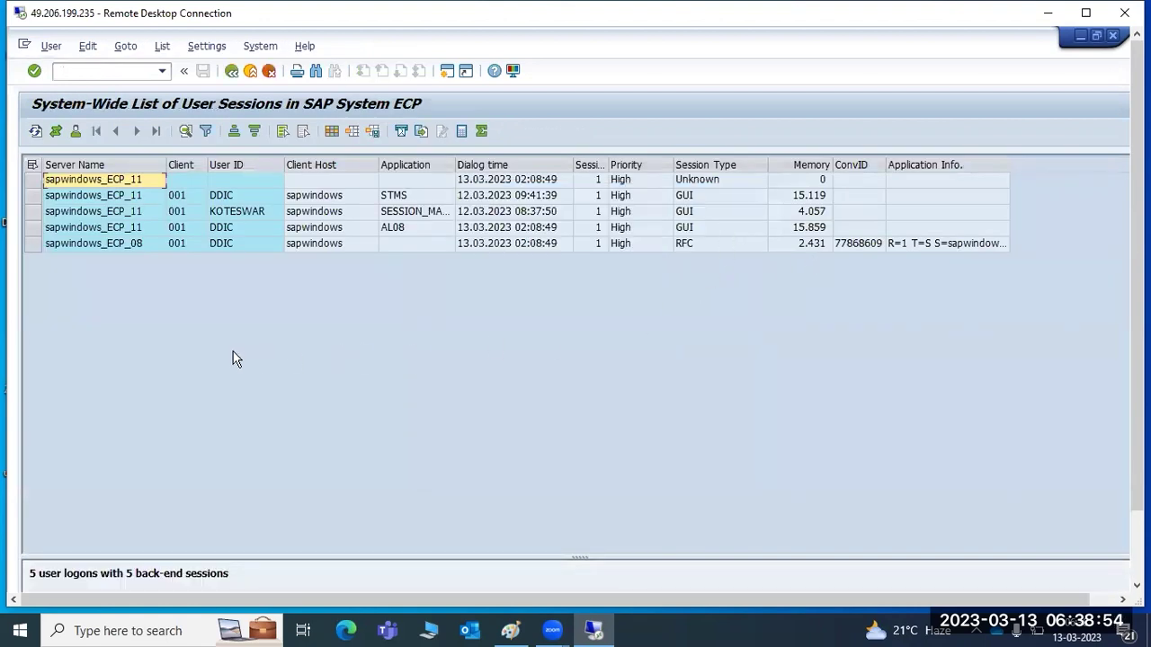
pyautogui.click(30, 213)
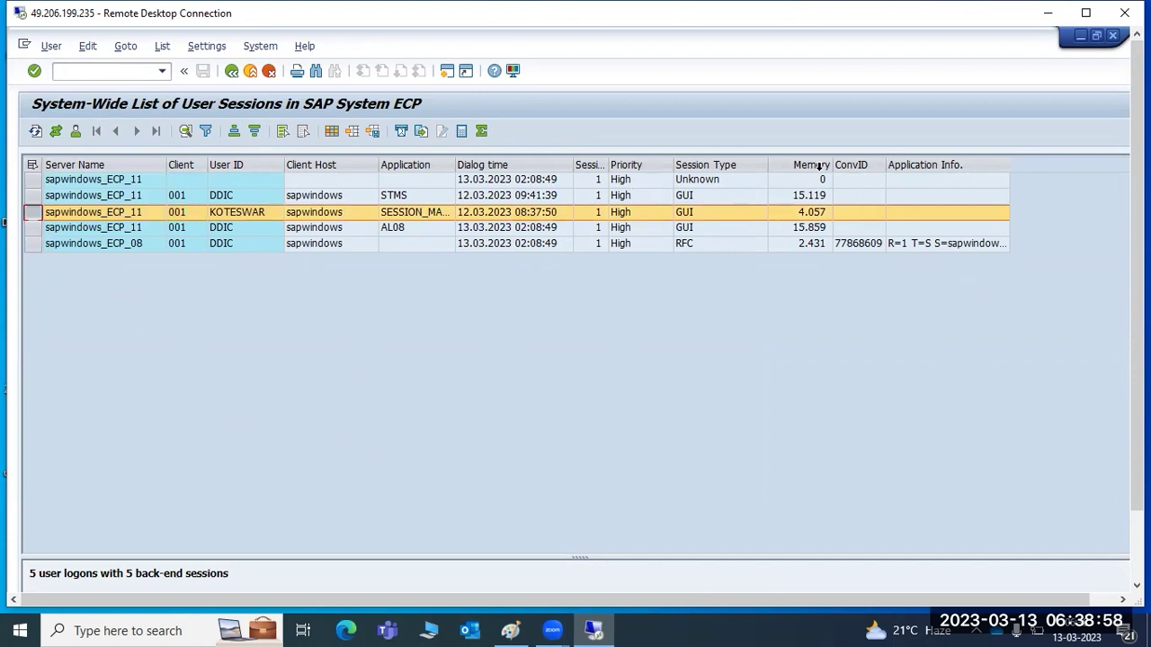
pyautogui.click(268, 229)
pyautogui.click(257, 210)
pyautogui.click(254, 197)
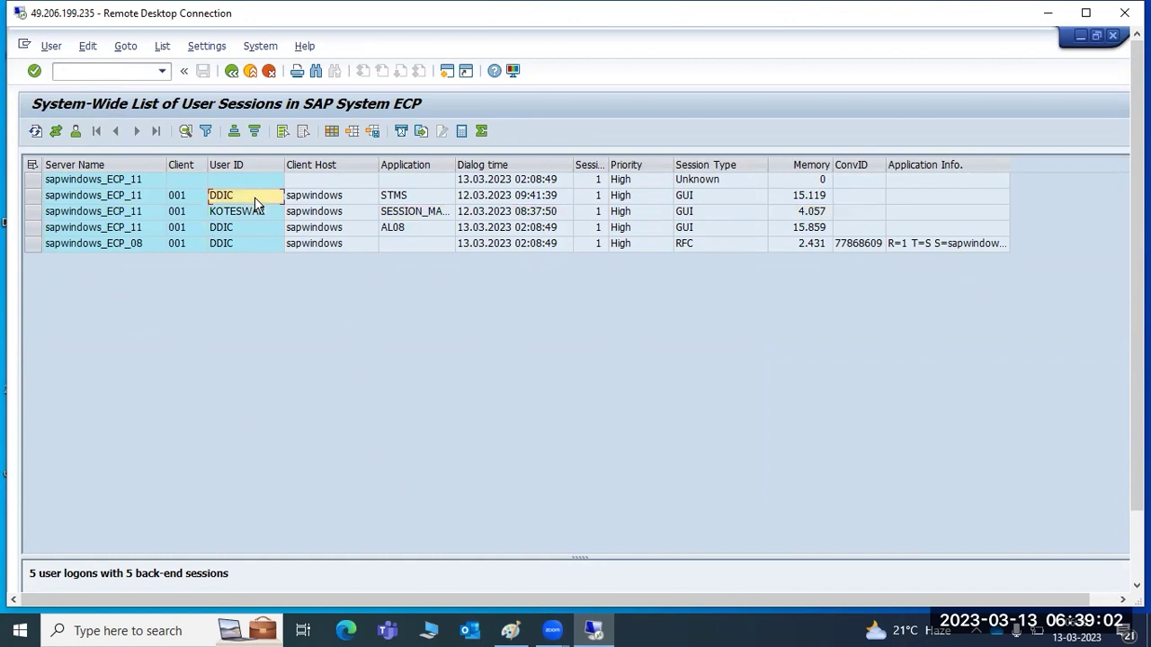
pyautogui.click(231, 71)
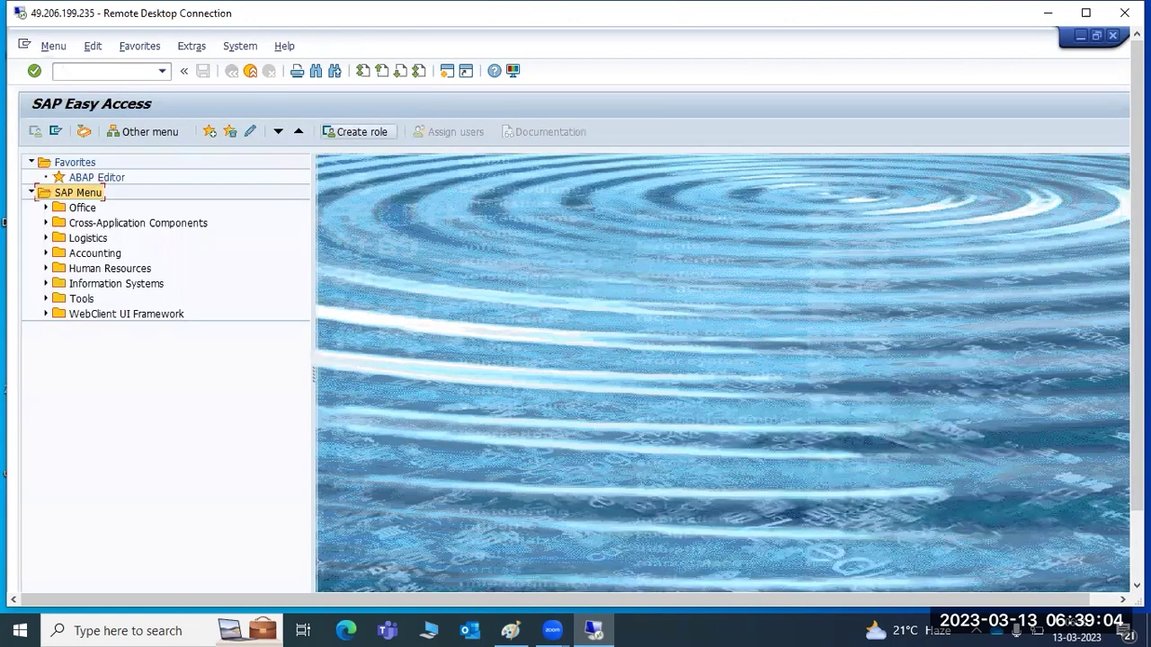
pyautogui.moveTo(1138, 436); pyautogui.dragTo(1138, 508)
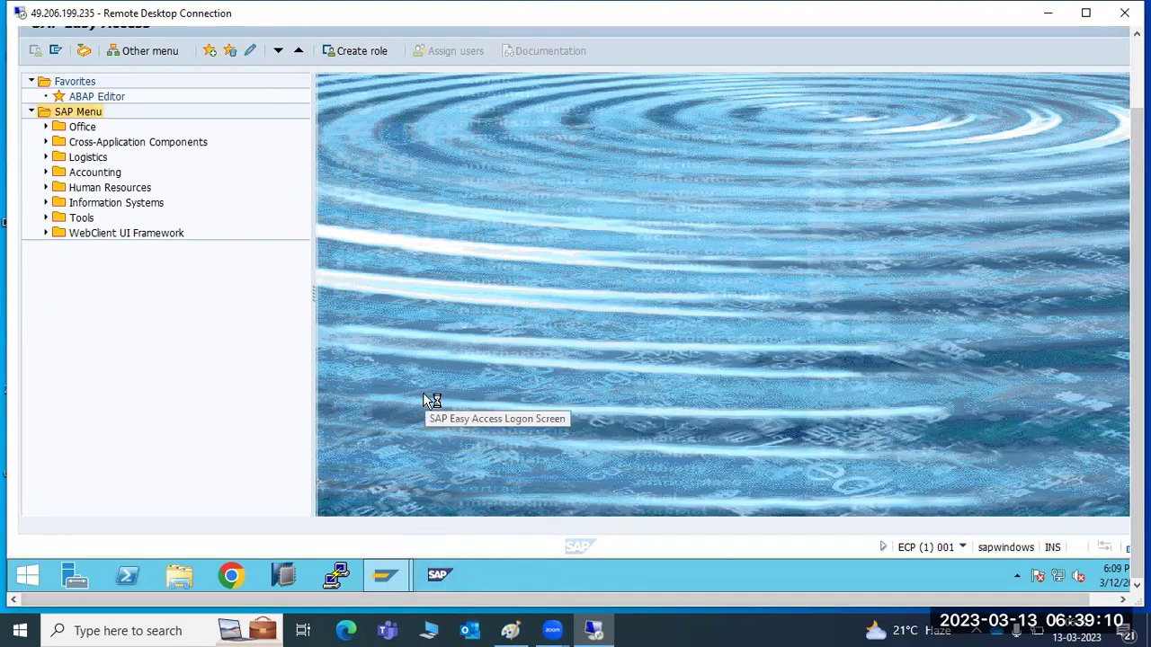
# Minimize SAP GUI and SAP Logon, then browse instance sapwindows 11 in SAP MMC.
pyautogui.click(1137, 75)
pyautogui.click(1080, 35)
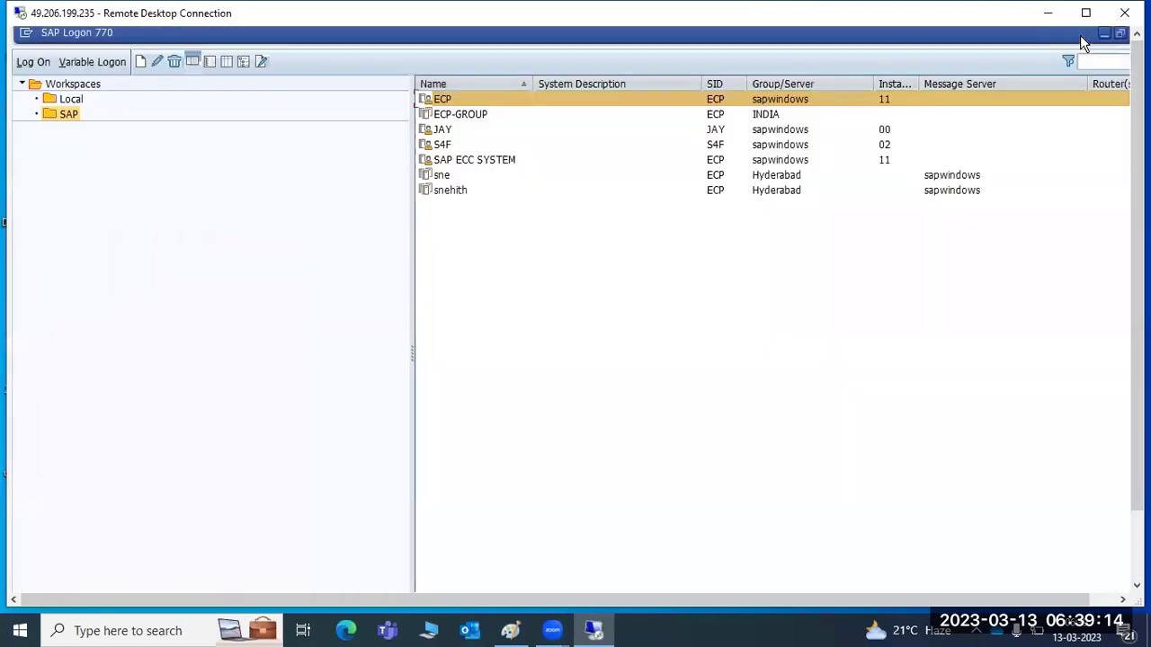
pyautogui.click(1104, 36)
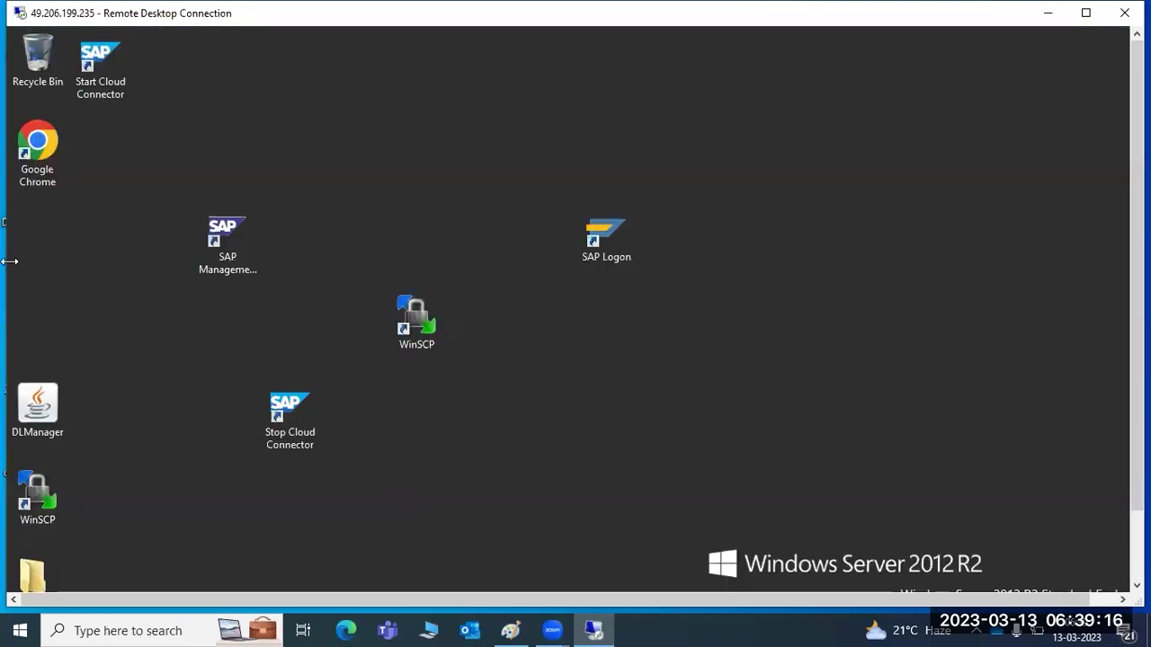
pyautogui.doubleClick(218, 234)
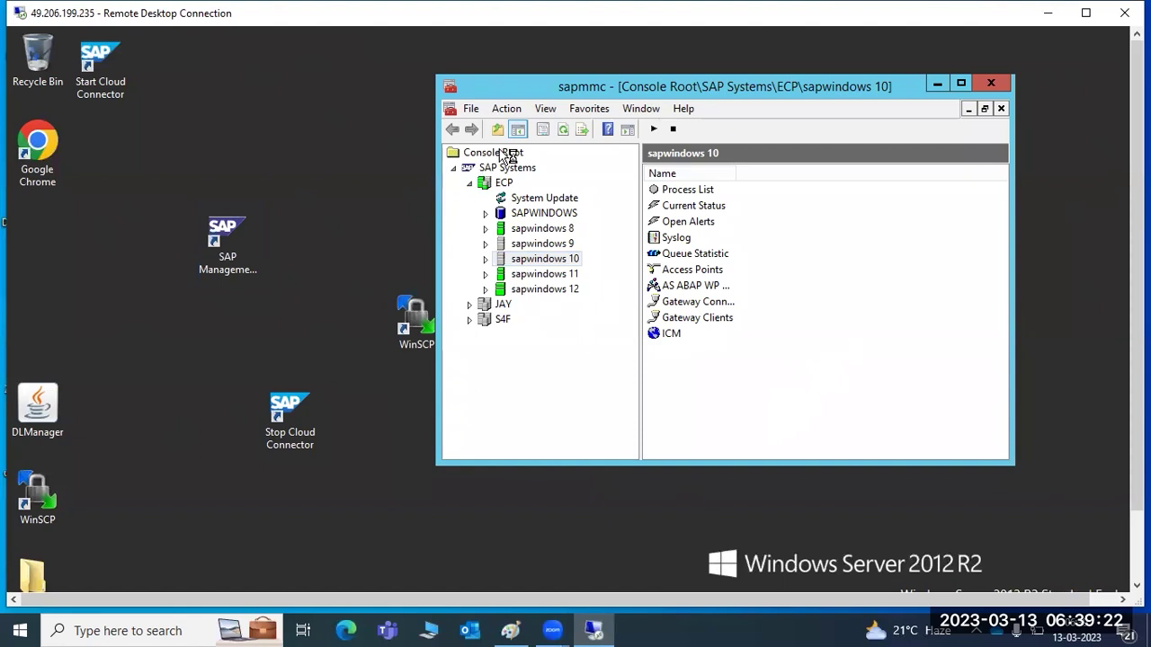
pyautogui.click(486, 273)
pyautogui.click(517, 289)
pyautogui.click(520, 275)
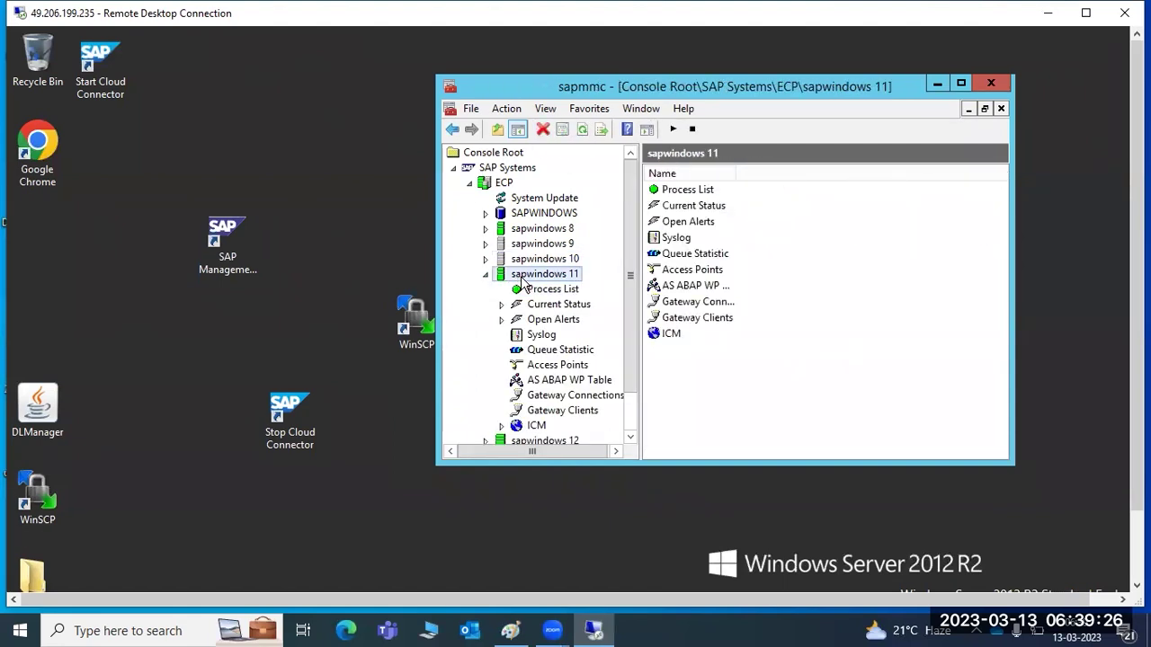
pyautogui.click(485, 274)
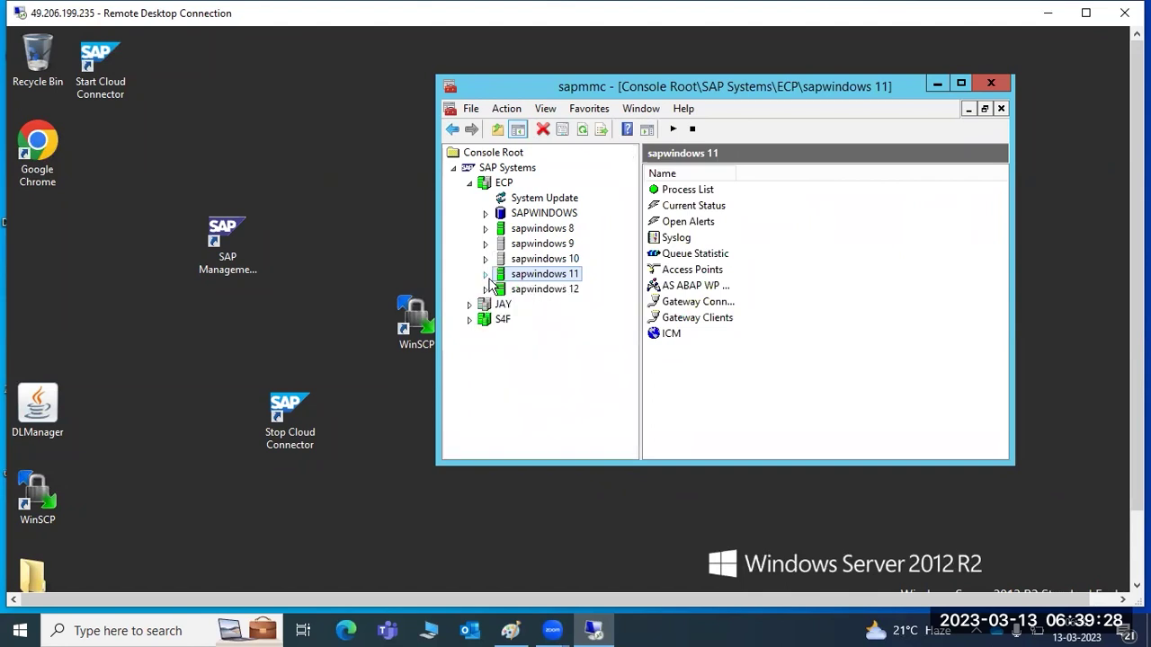
# Restart instance sapwindows 11 and authenticate with the OS administrator password.
pyautogui.rightClick(512, 278)
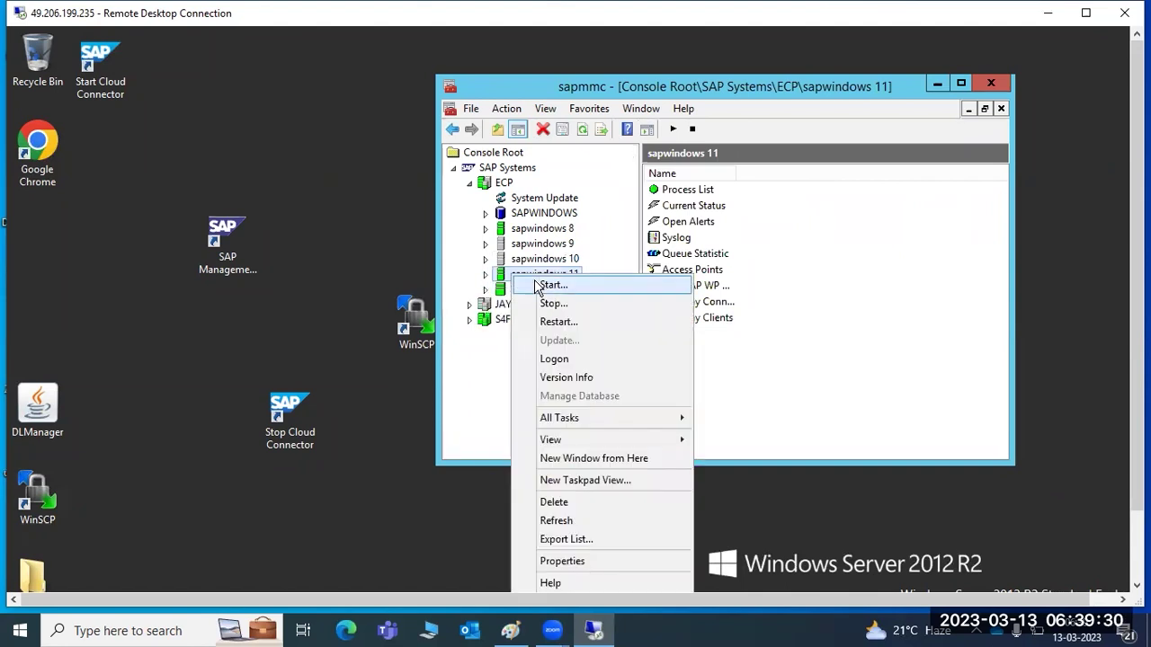
pyautogui.click(555, 322)
pyautogui.click(641, 436)
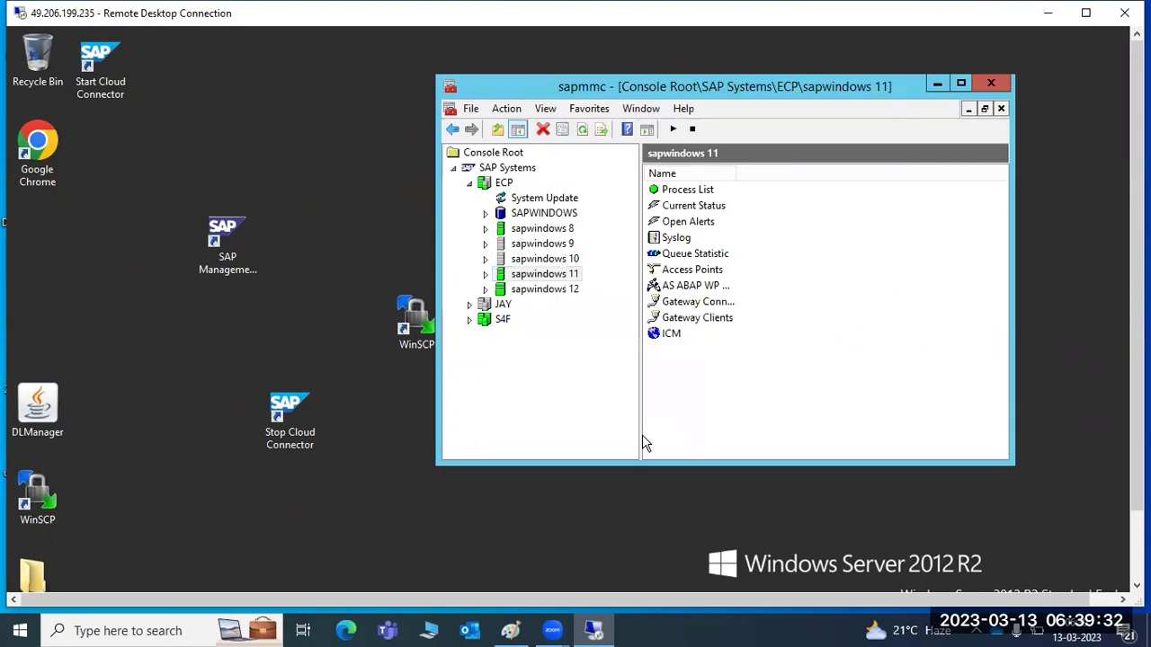
pyautogui.click(672, 296)
pyautogui.write('****')
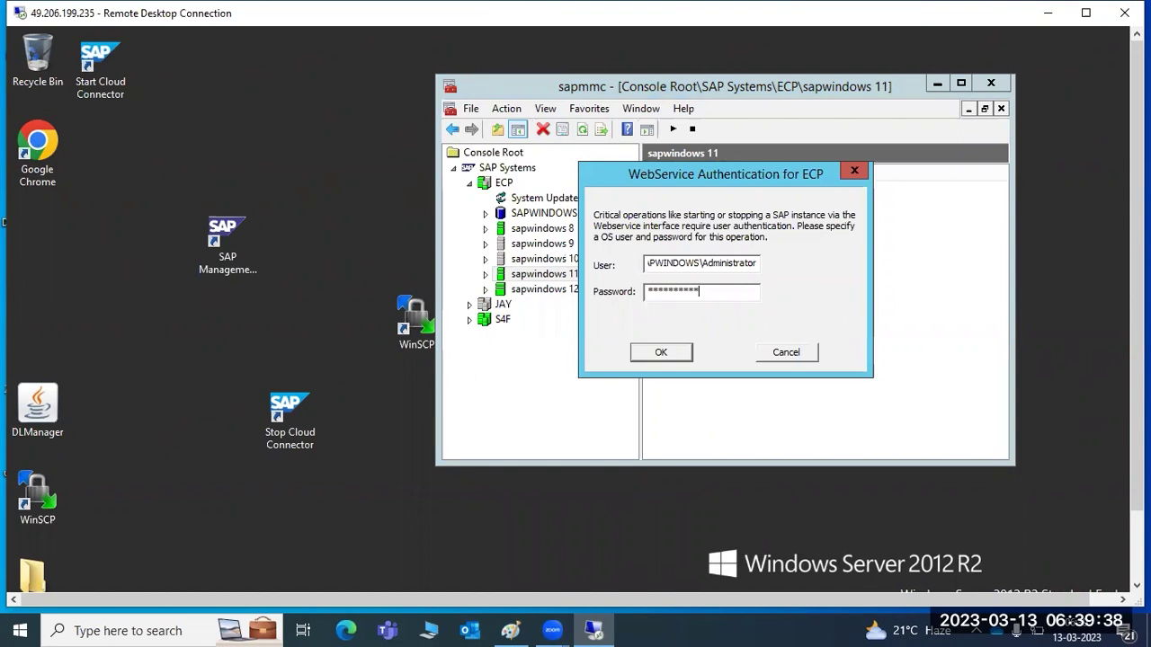
pyautogui.press('Return')
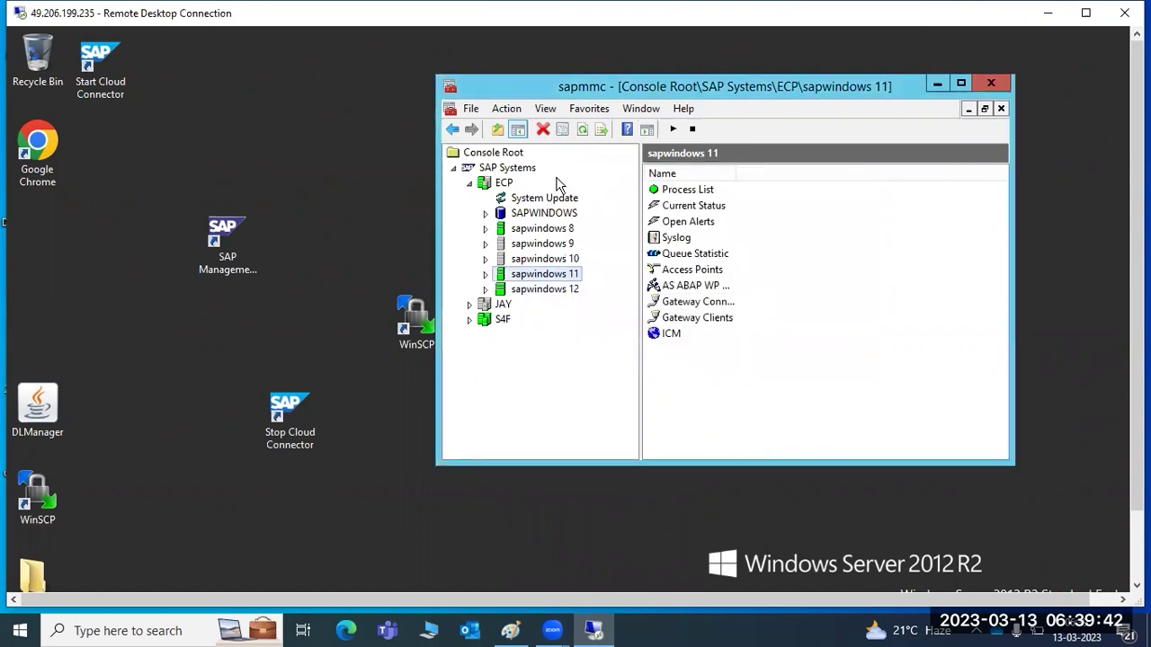
# Refresh sapwindows 11's process list and WP table, showing all 17 entries Down.
pyautogui.click(582, 133)
pyautogui.click(583, 131)
pyautogui.click(491, 275)
pyautogui.click(547, 289)
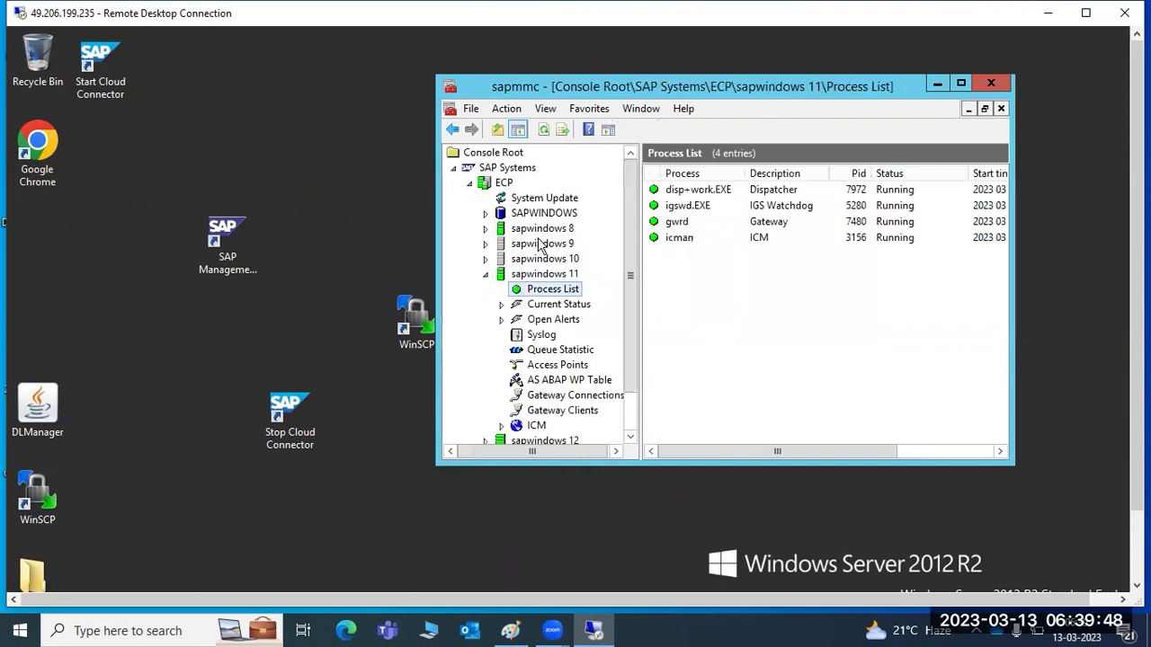
pyautogui.click(544, 130)
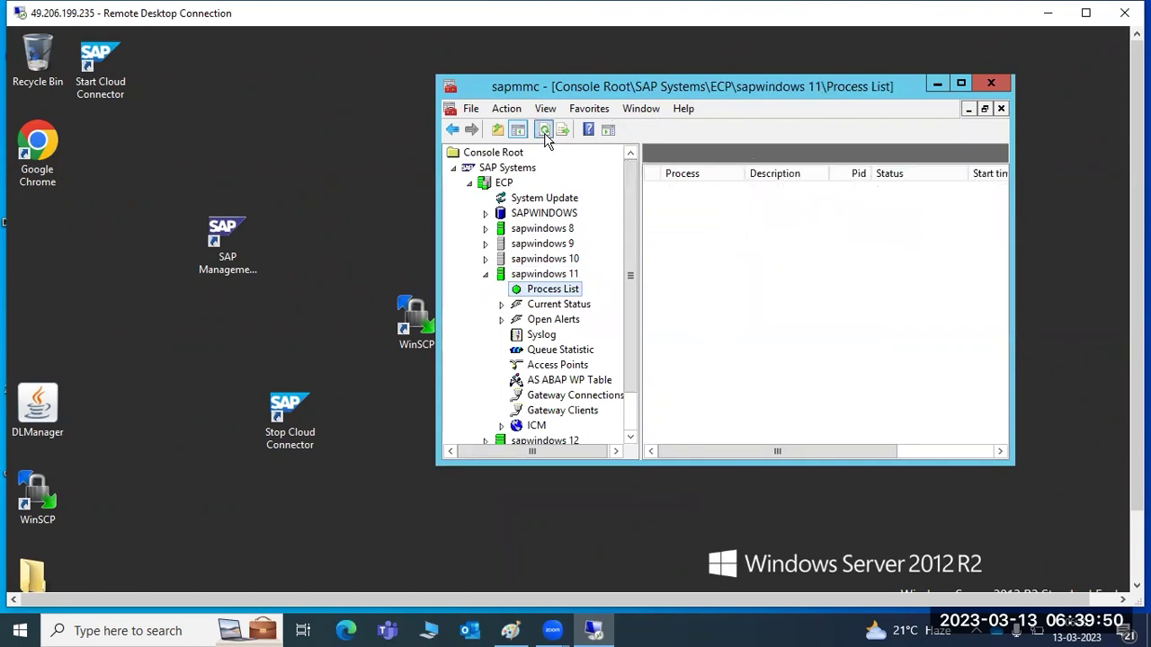
pyautogui.moveTo(1137, 270); pyautogui.dragTo(1137, 294)
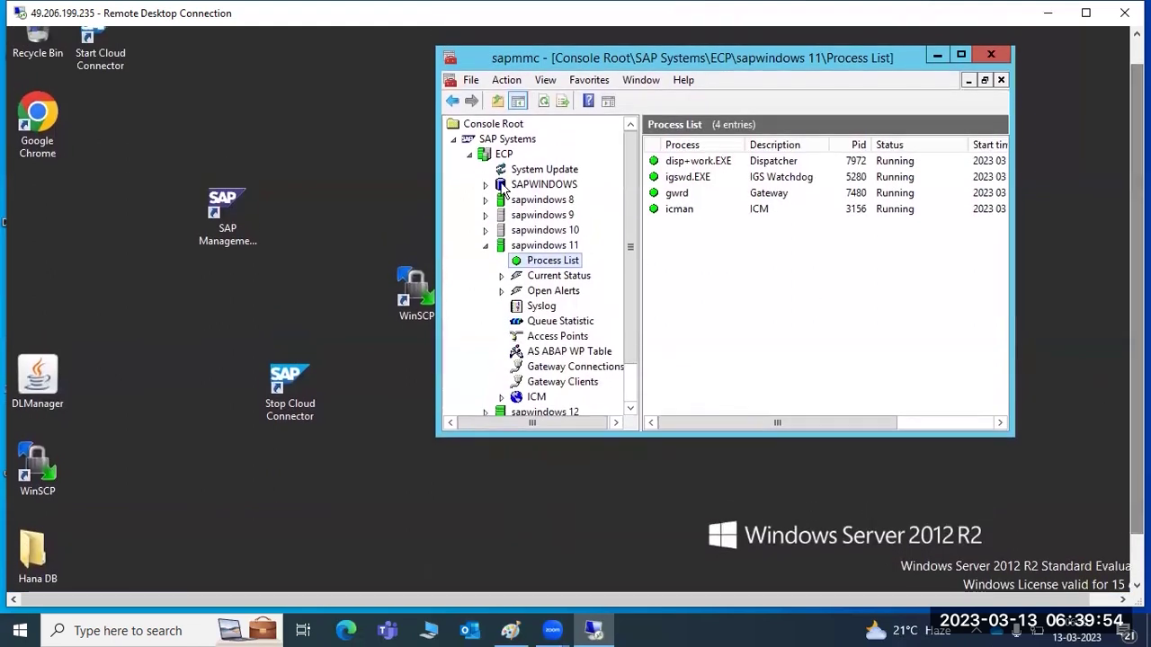
pyautogui.click(545, 104)
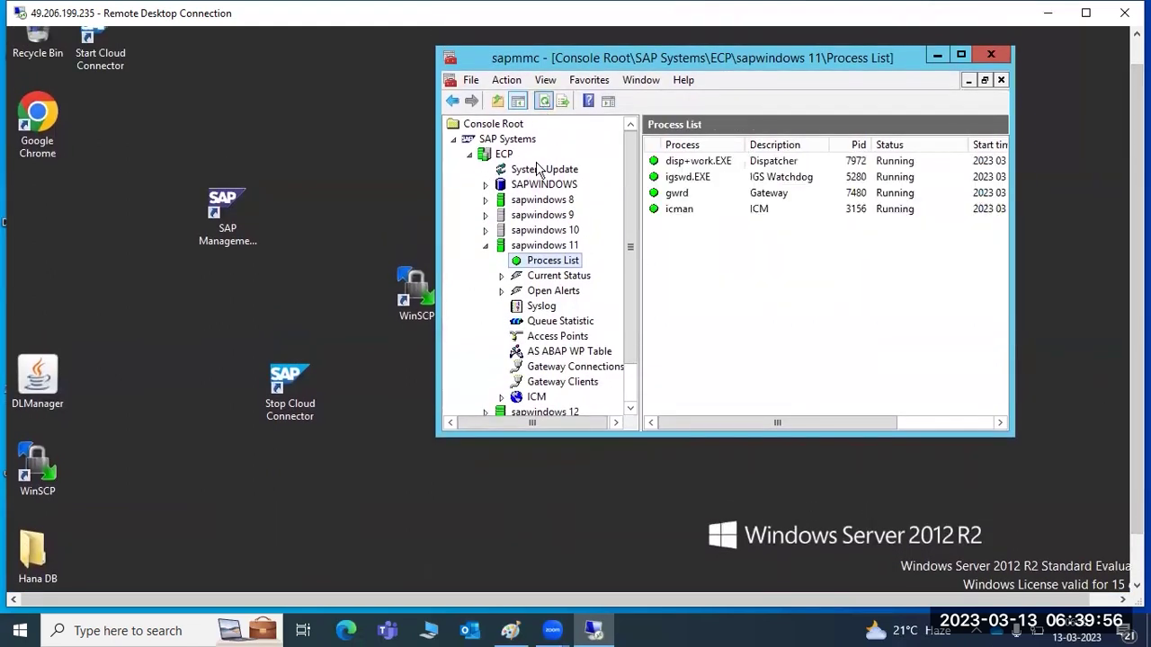
pyautogui.click(551, 352)
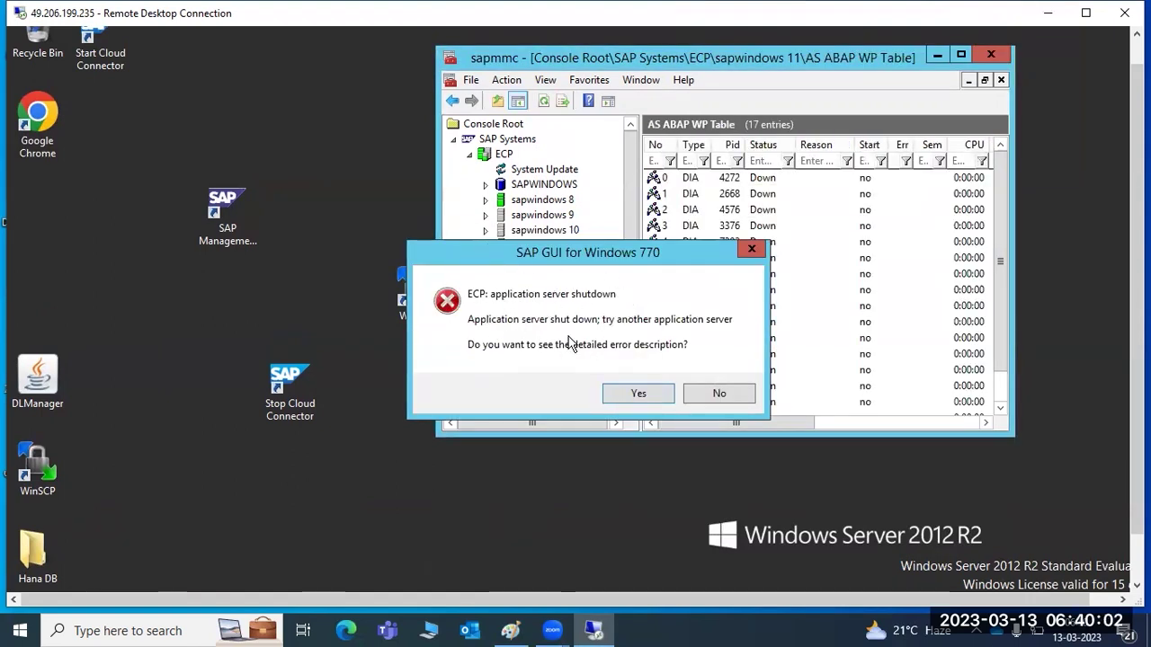
pyautogui.click(722, 391)
pyautogui.moveTo(1137, 360); pyautogui.dragTo(1137, 408)
# Try logging on to ECP and ECP-GROUP, dismiss both connection errors, then reselect ECP.
pyautogui.click(388, 576)
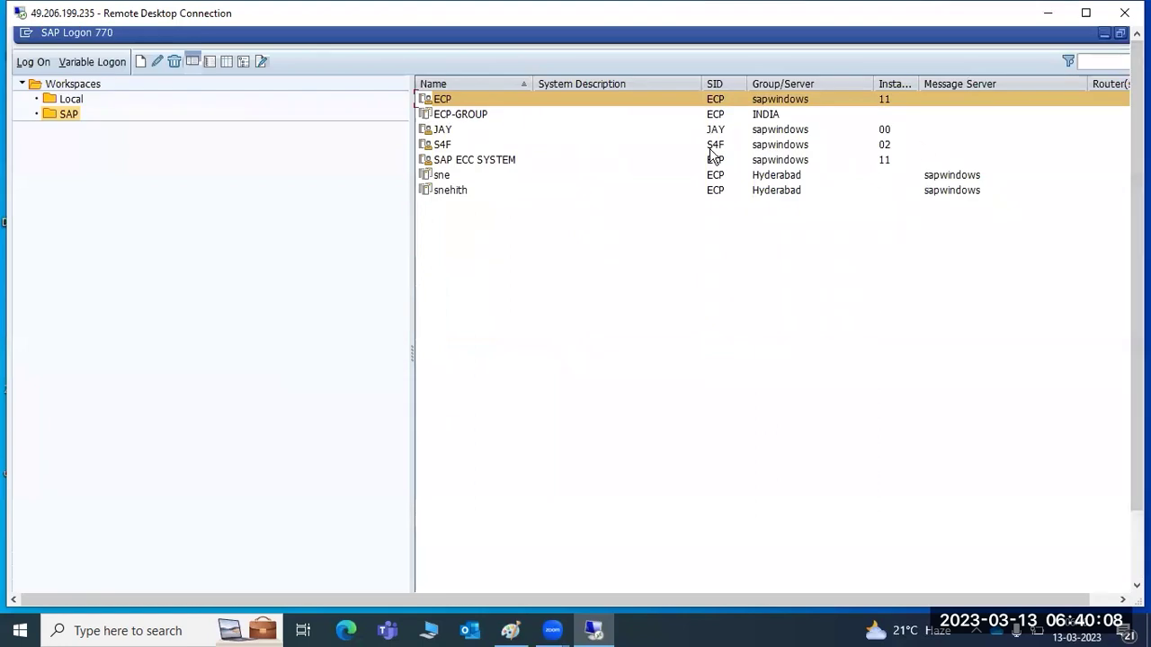
pyautogui.doubleClick(442, 98)
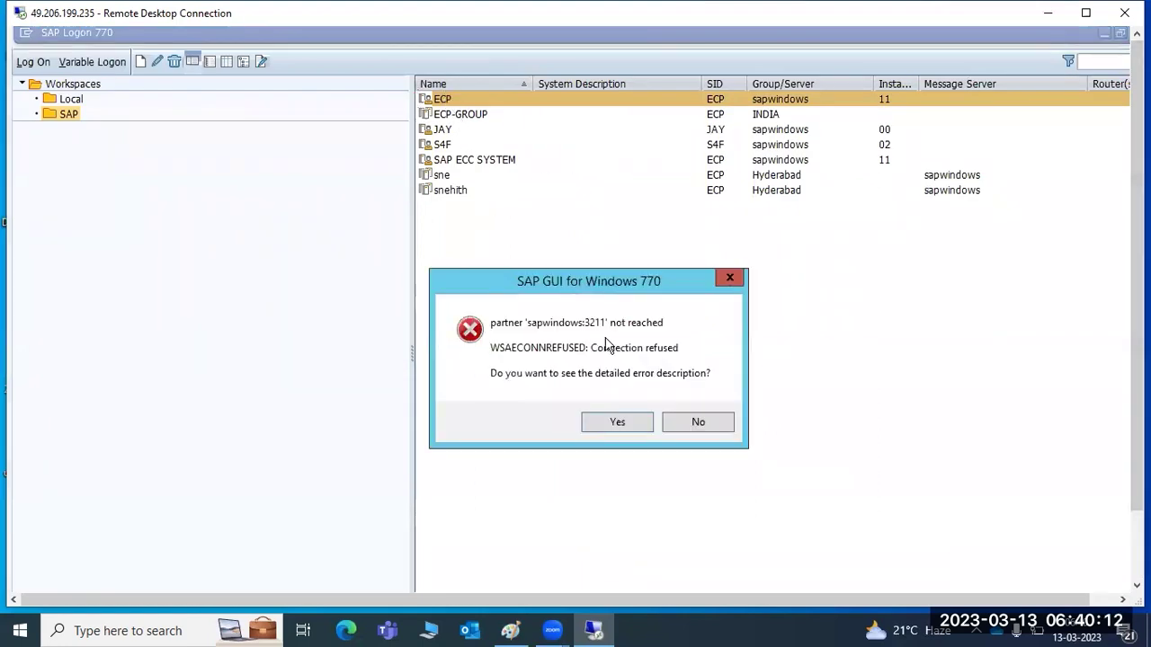
pyautogui.click(688, 425)
pyautogui.doubleClick(463, 113)
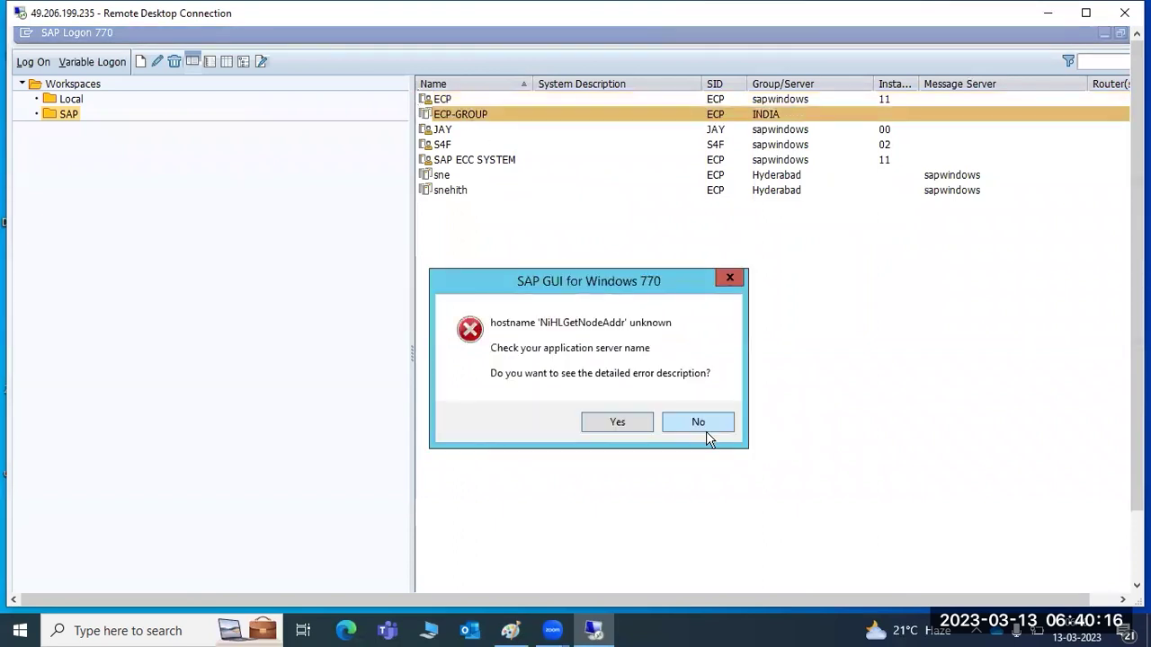
pyautogui.click(702, 426)
pyautogui.click(442, 98)
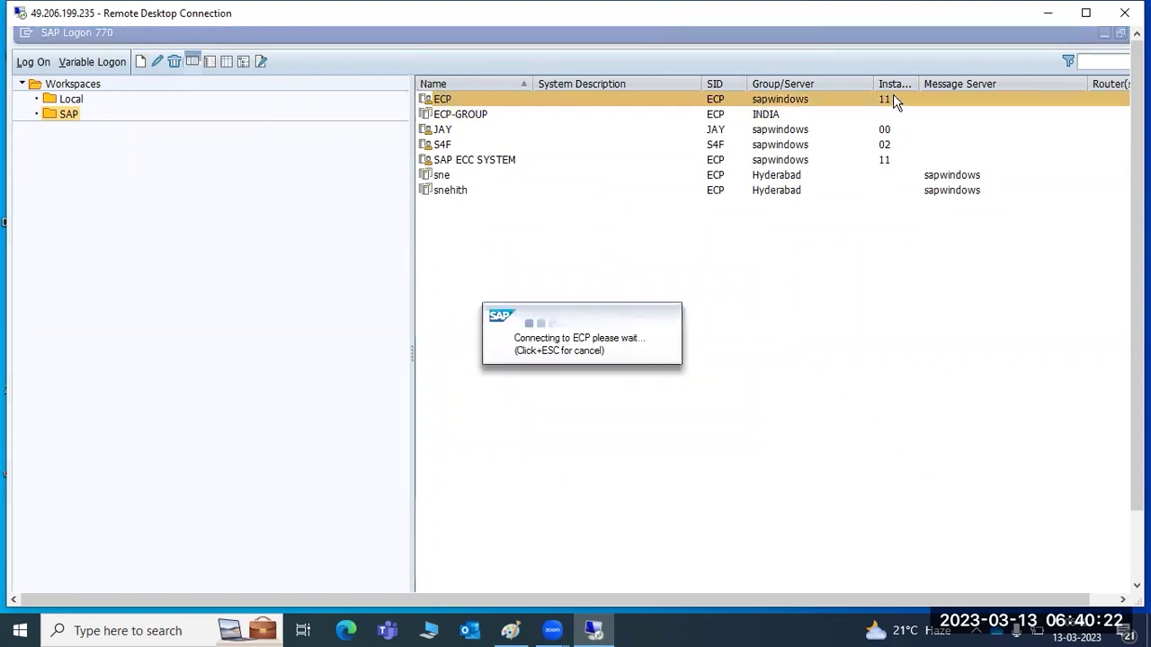
# Close the duplicate SAP MMC window without saving and show sapwindows 11's process list.
pyautogui.moveTo(1137, 387); pyautogui.dragTo(1137, 468)
pyautogui.moveTo(435, 575)
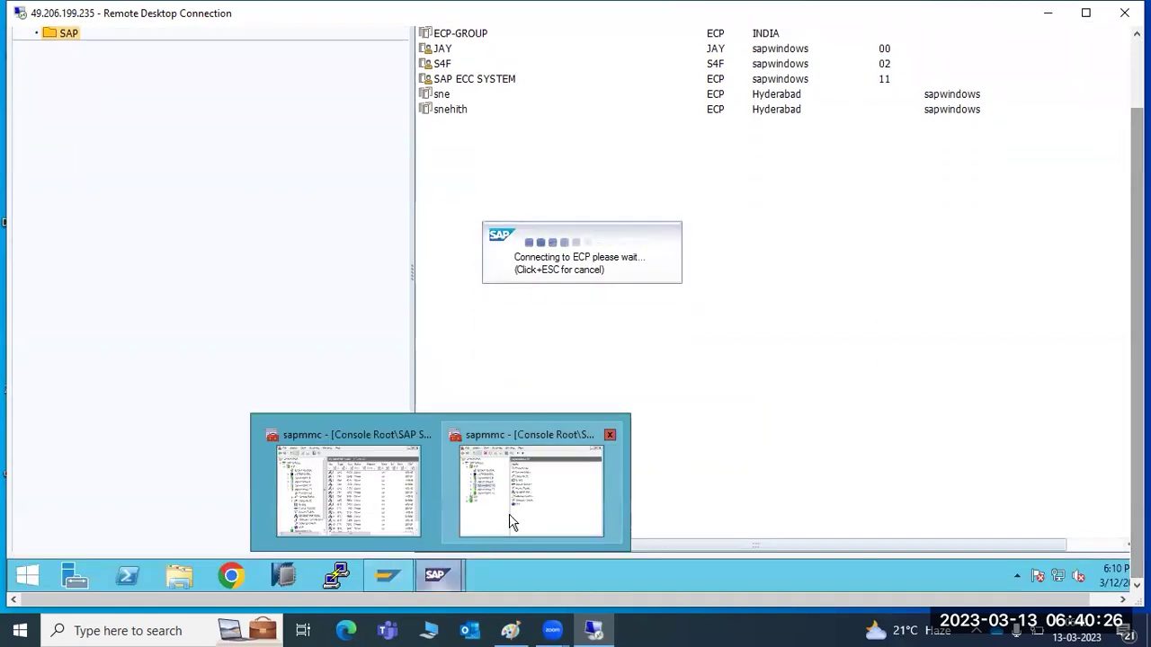
pyautogui.click(512, 522)
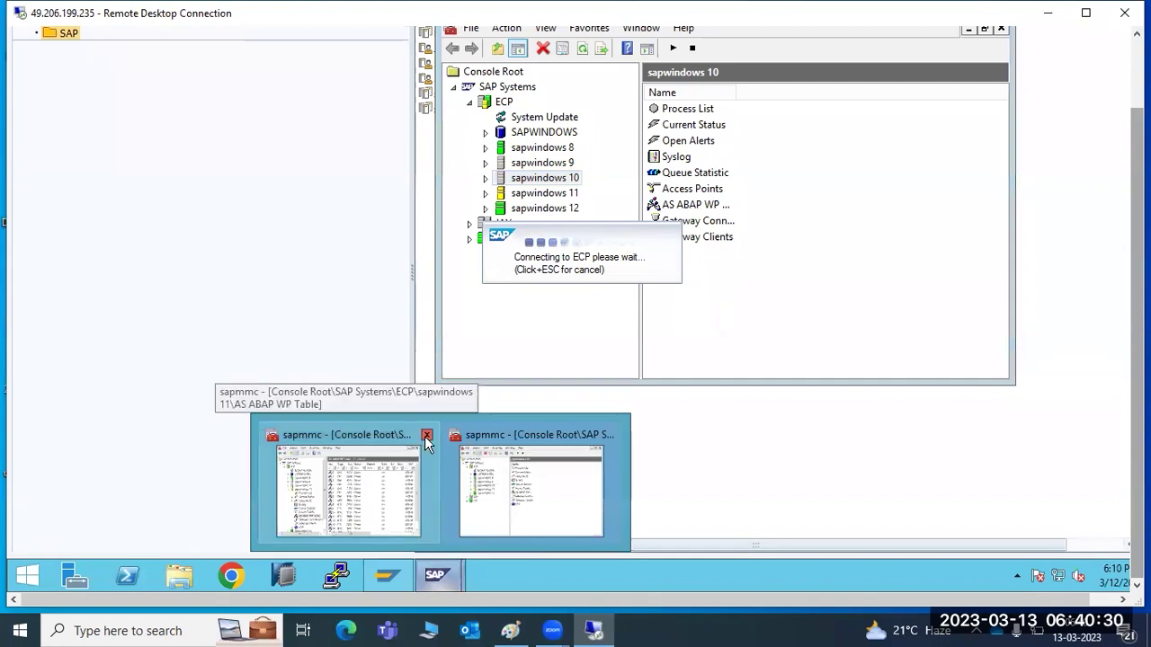
pyautogui.click(427, 435)
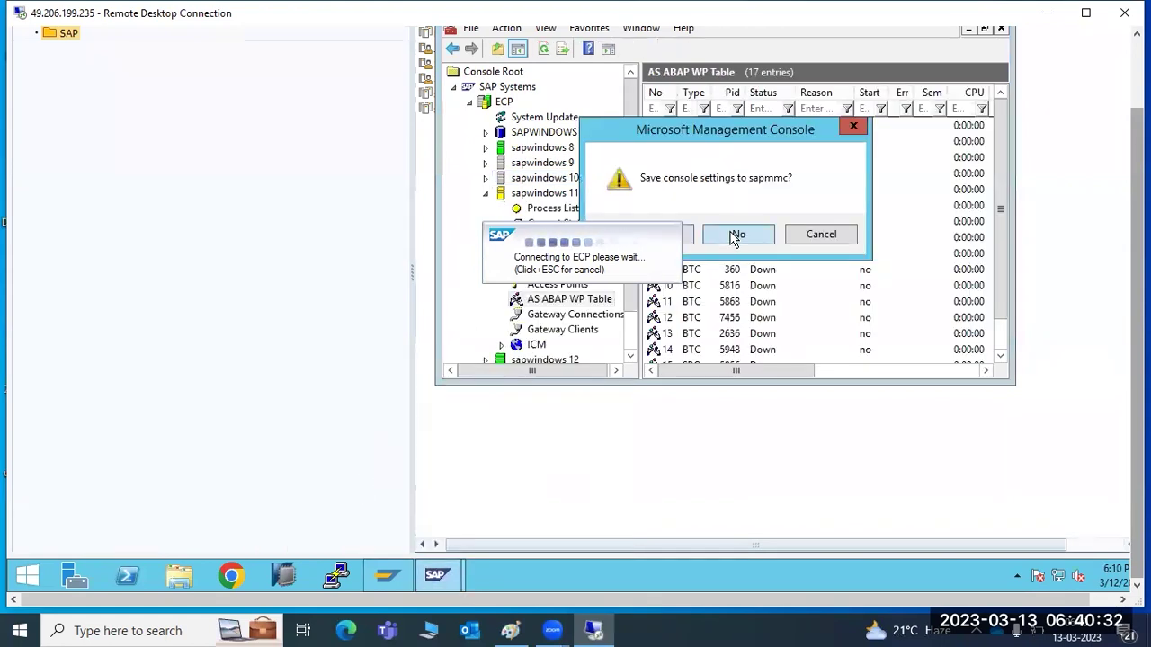
pyautogui.click(736, 235)
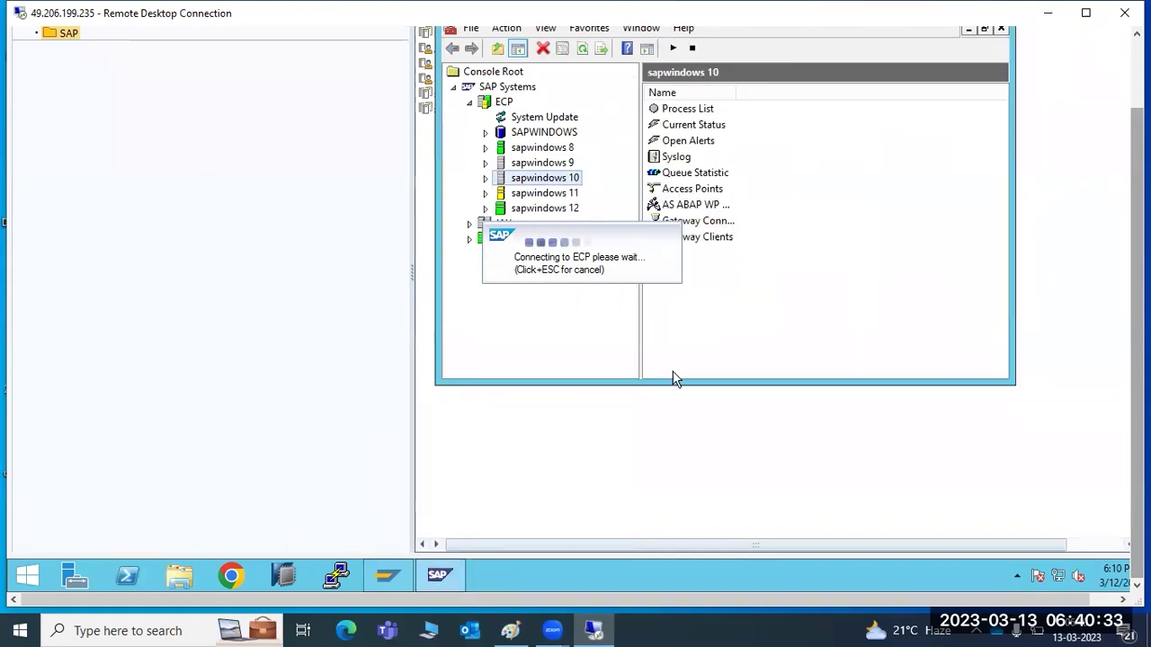
pyautogui.click(486, 192)
pyautogui.click(519, 208)
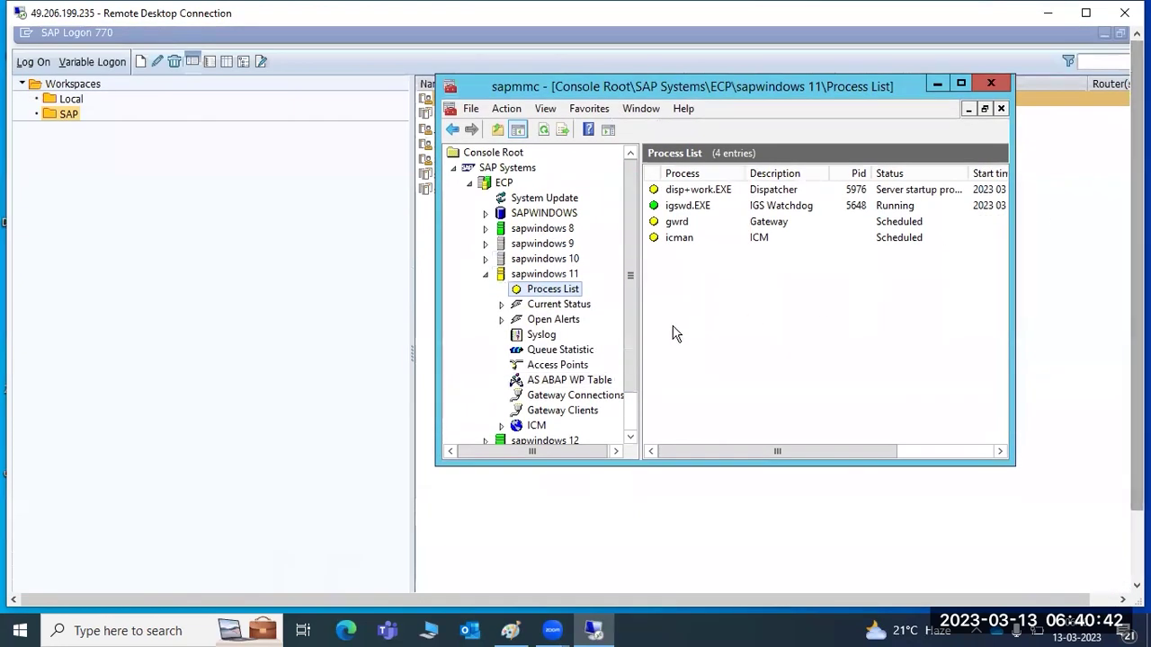
# Open the AS ABAP WP Table and re-enter the OS password to authenticate.
pyautogui.click(558, 385)
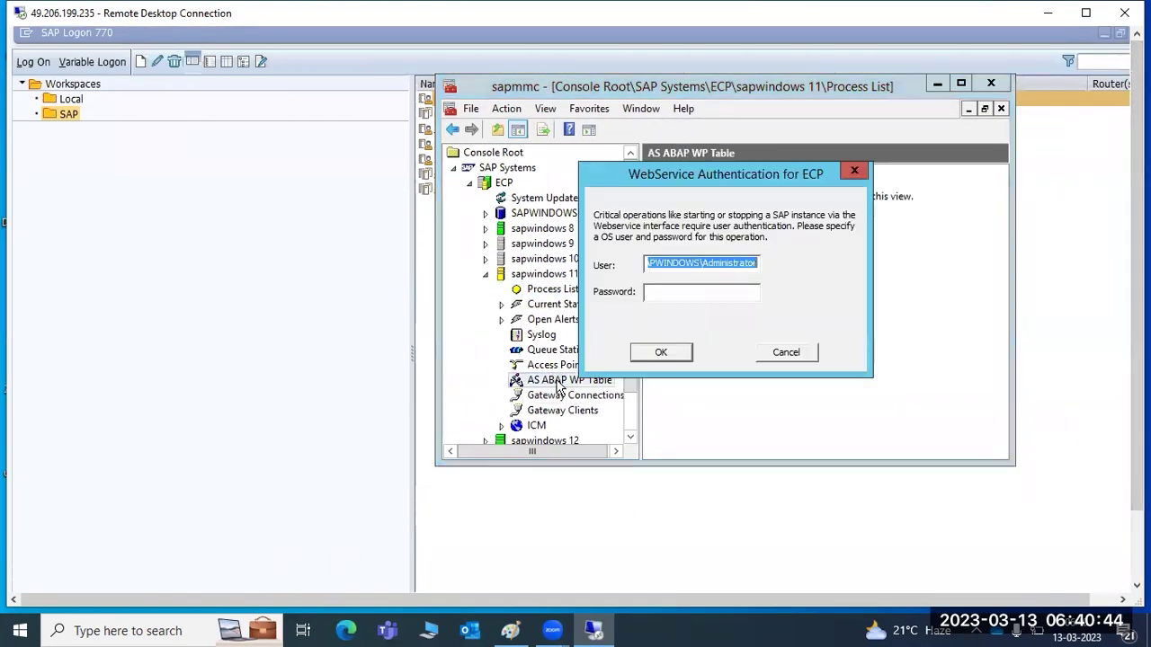
pyautogui.click(681, 293)
pyautogui.write('******')
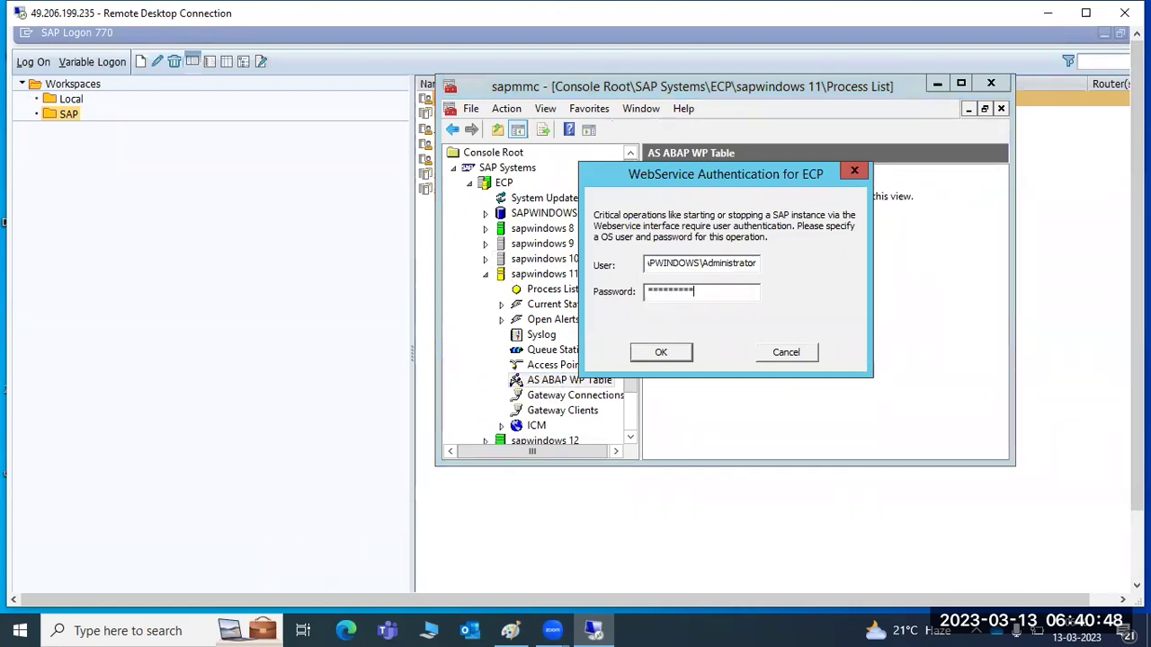
pyautogui.hotkey('shift', 'Tab')
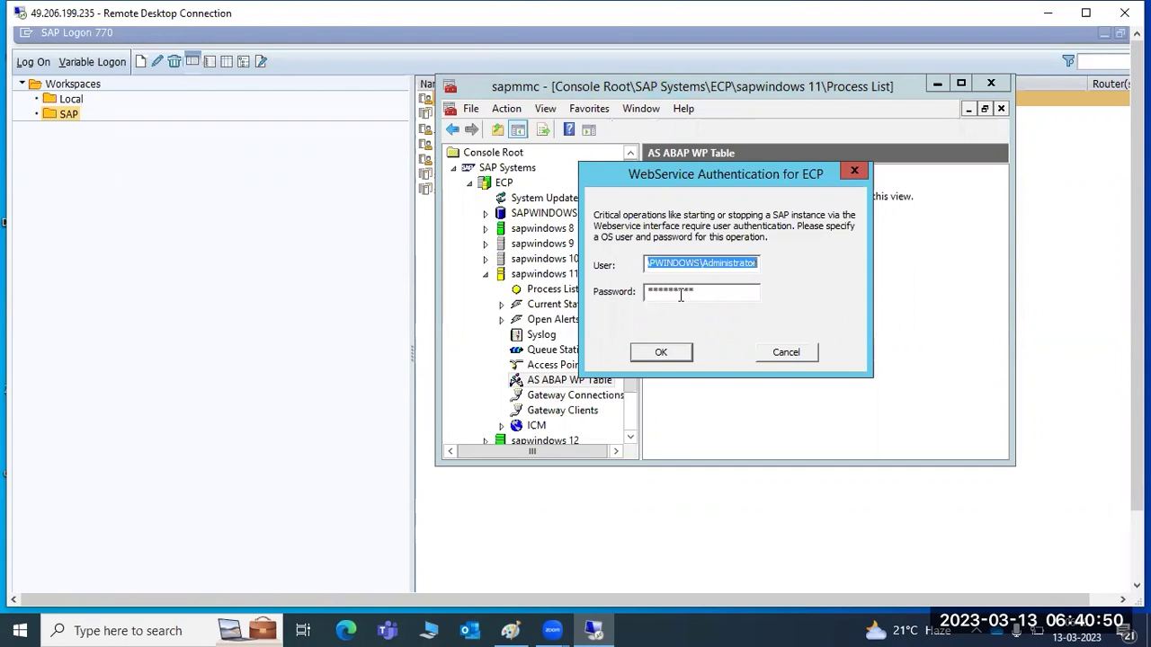
pyautogui.click(683, 295)
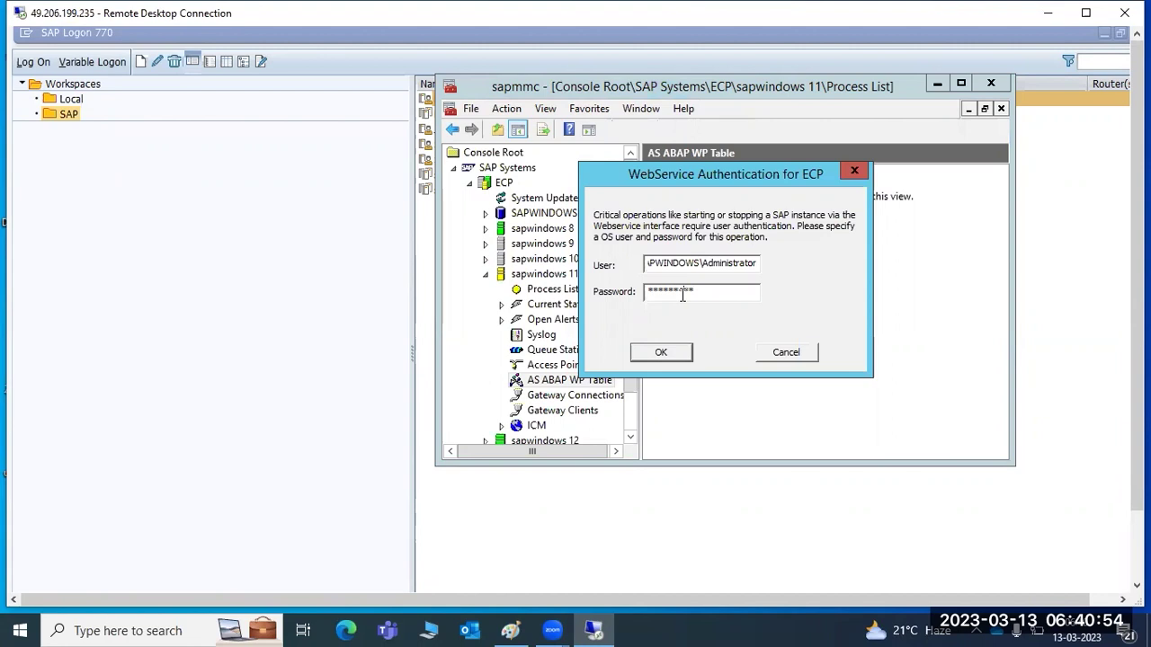
pyautogui.press('BackSpace')
pyautogui.press('BackSpace')
pyautogui.press('BackSpace')
pyautogui.press('BackSpace')
pyautogui.press('BackSpace')
pyautogui.press('BackSpace')
pyautogui.press('BackSpace')
pyautogui.write('**')
pyautogui.press('Return')
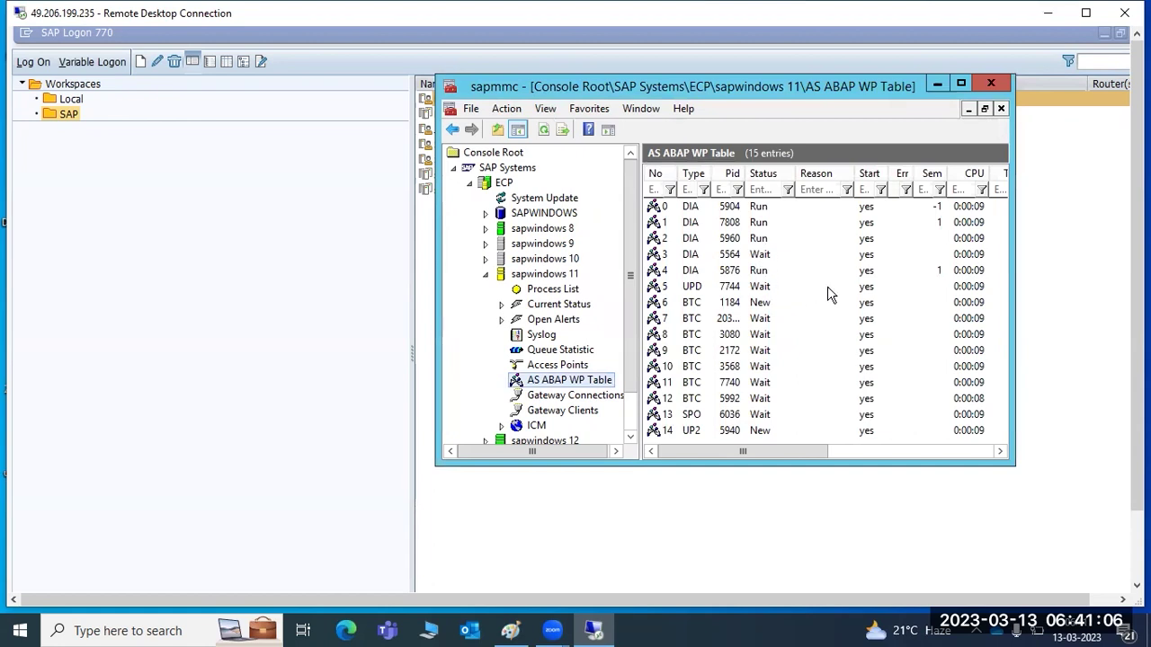
# Inspect and refresh the work-process table, then collapse the sapwindows 11 node.
pyautogui.click(761, 258)
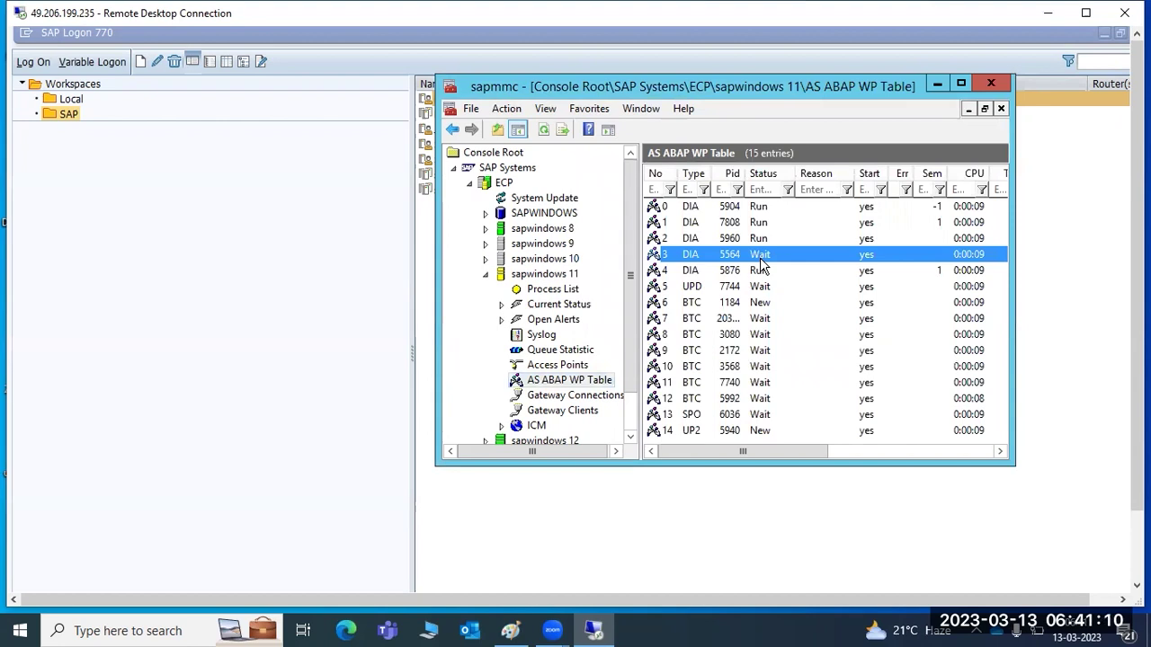
pyautogui.click(543, 130)
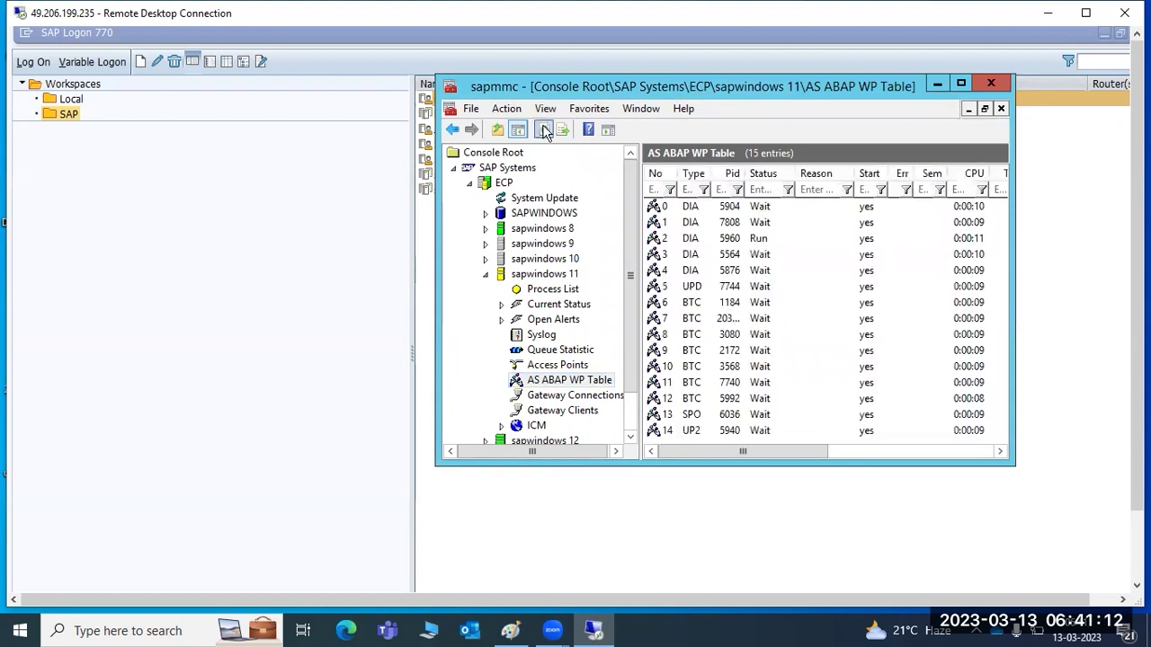
pyautogui.click(544, 130)
pyautogui.click(755, 222)
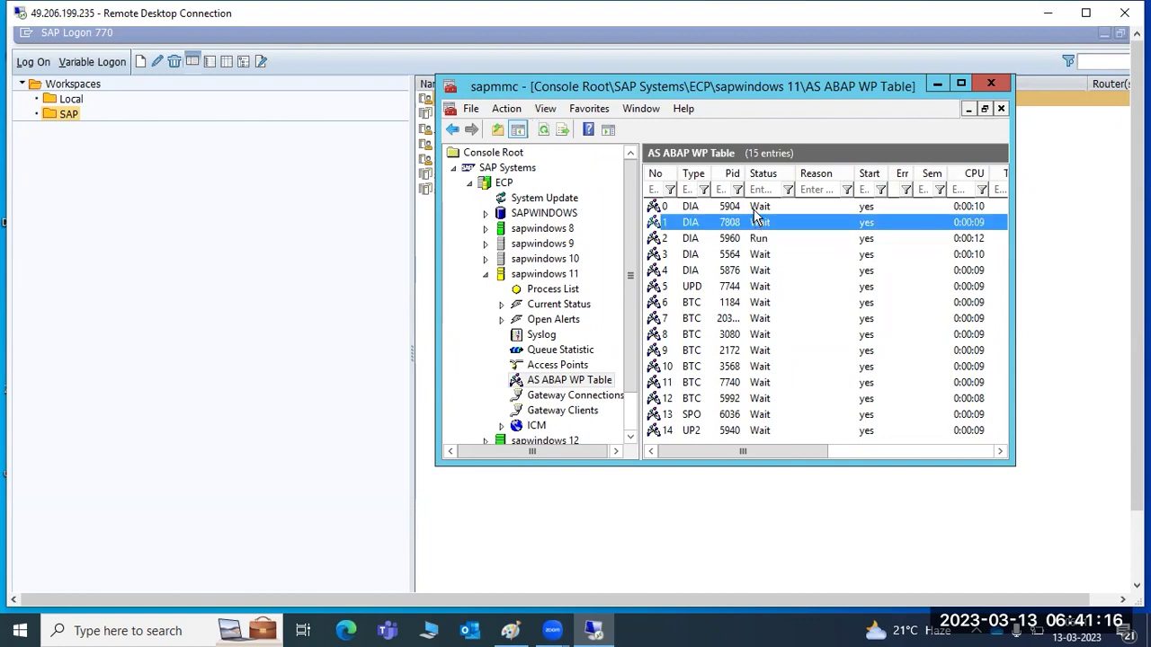
pyautogui.click(761, 256)
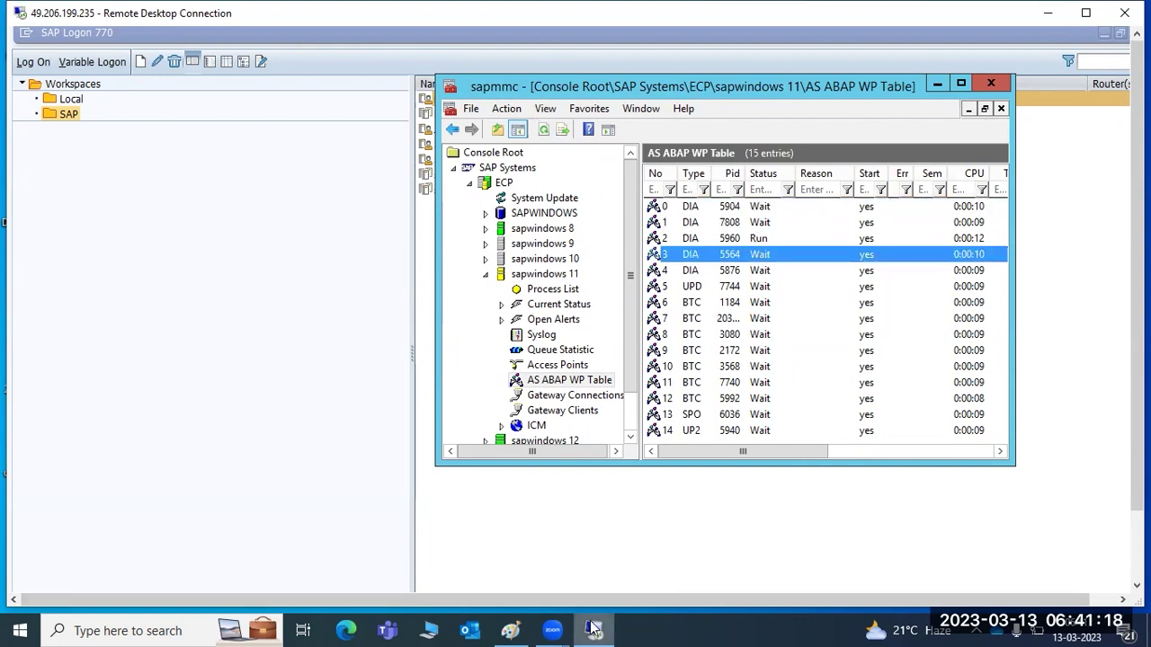
pyautogui.moveTo(593, 628)
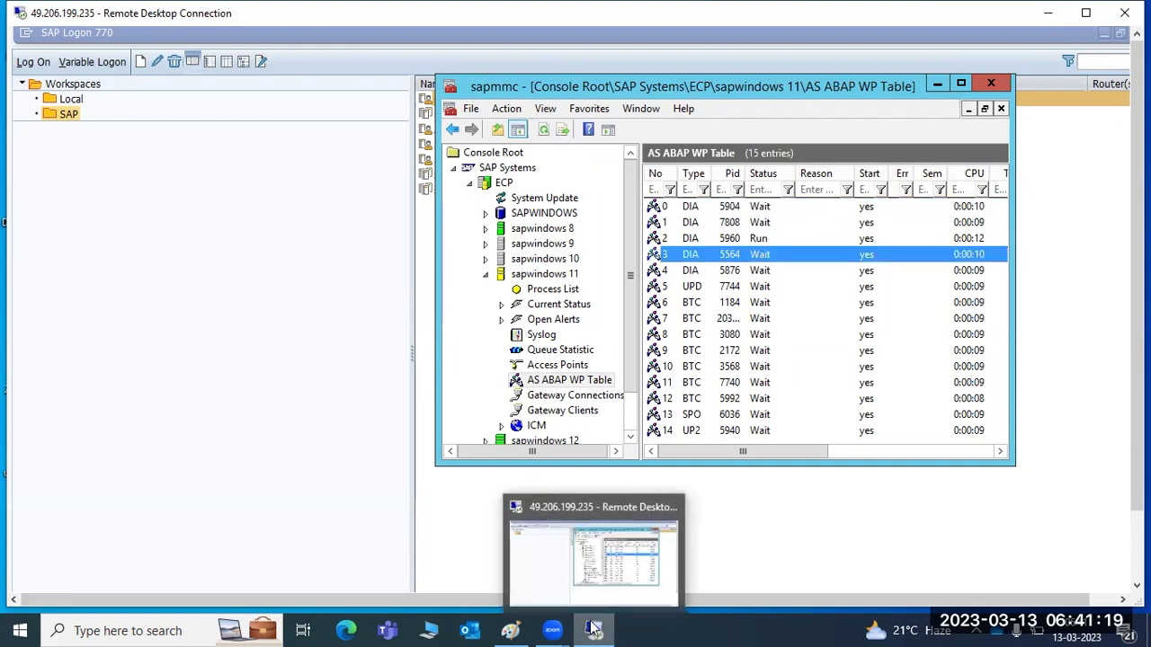
pyautogui.click(486, 275)
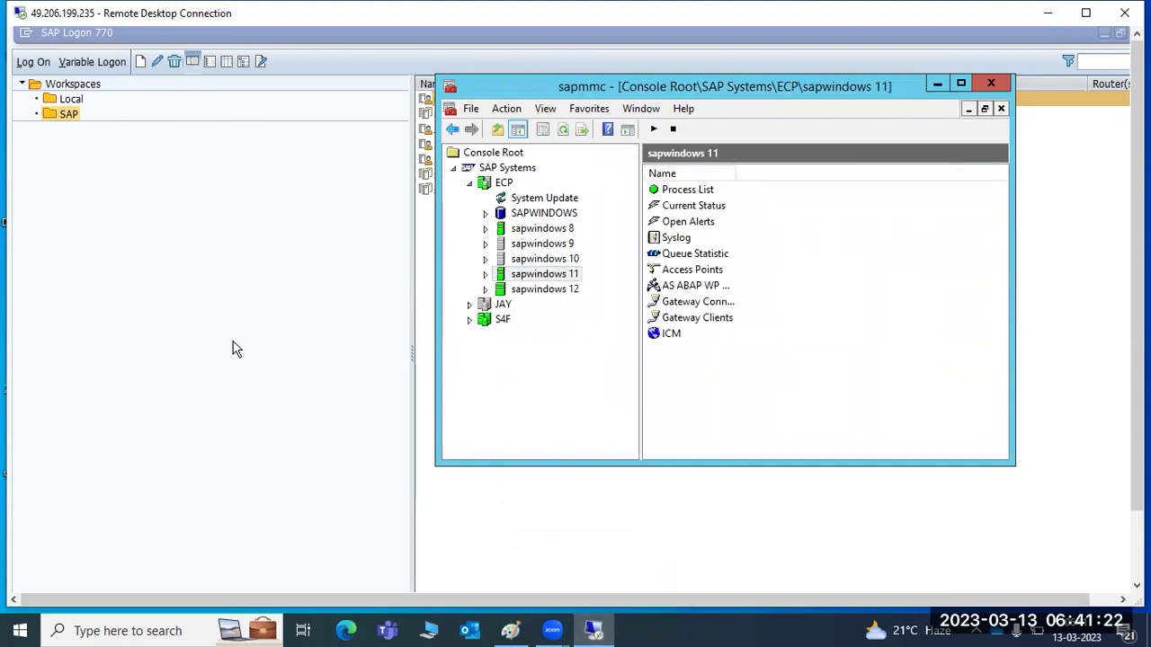
pyautogui.click(236, 396)
# Log on to the ECP system as user basis.
pyautogui.doubleClick(445, 100)
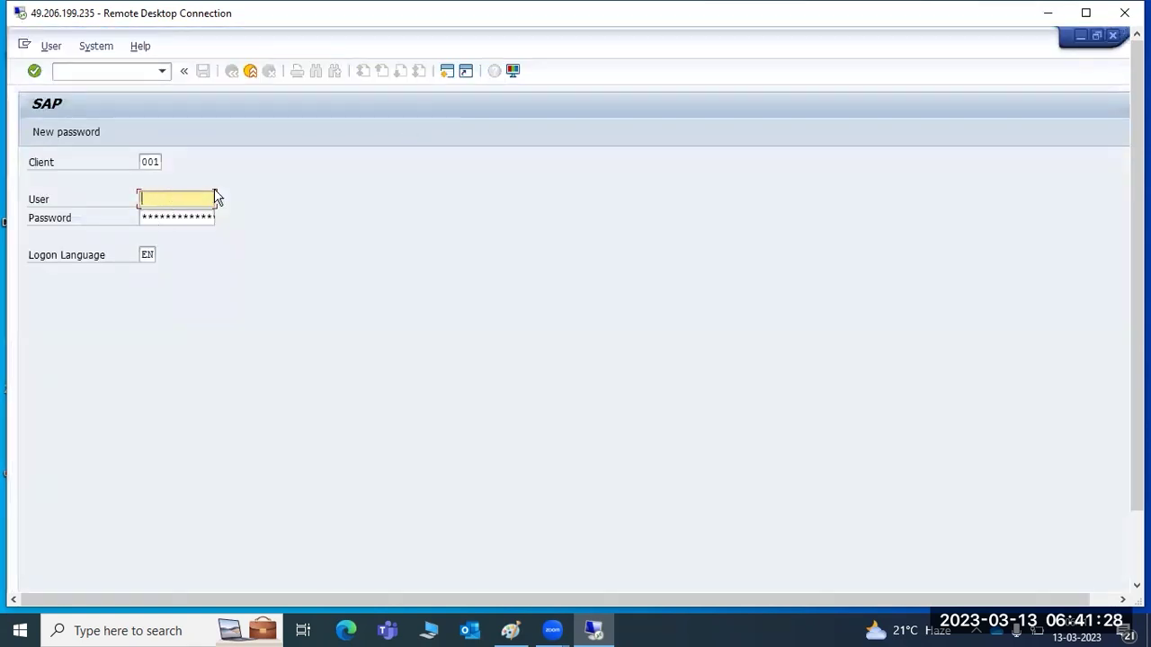
pyautogui.write('basis')
pyautogui.press('Tab')
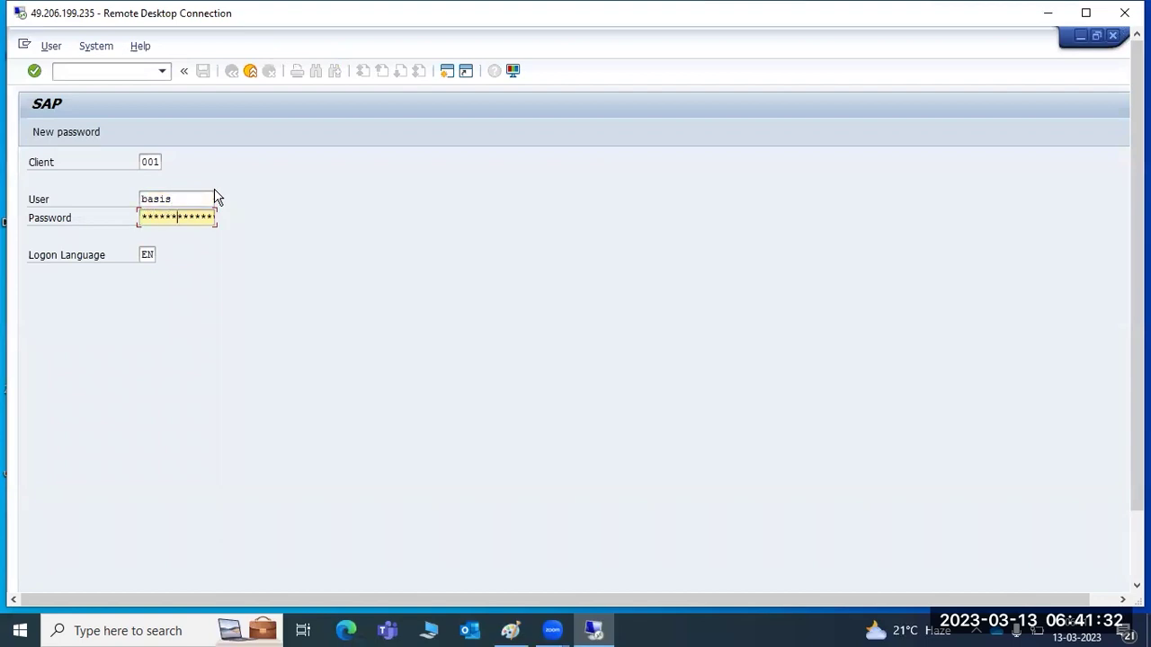
pyautogui.press('Return')
pyautogui.press('Return')
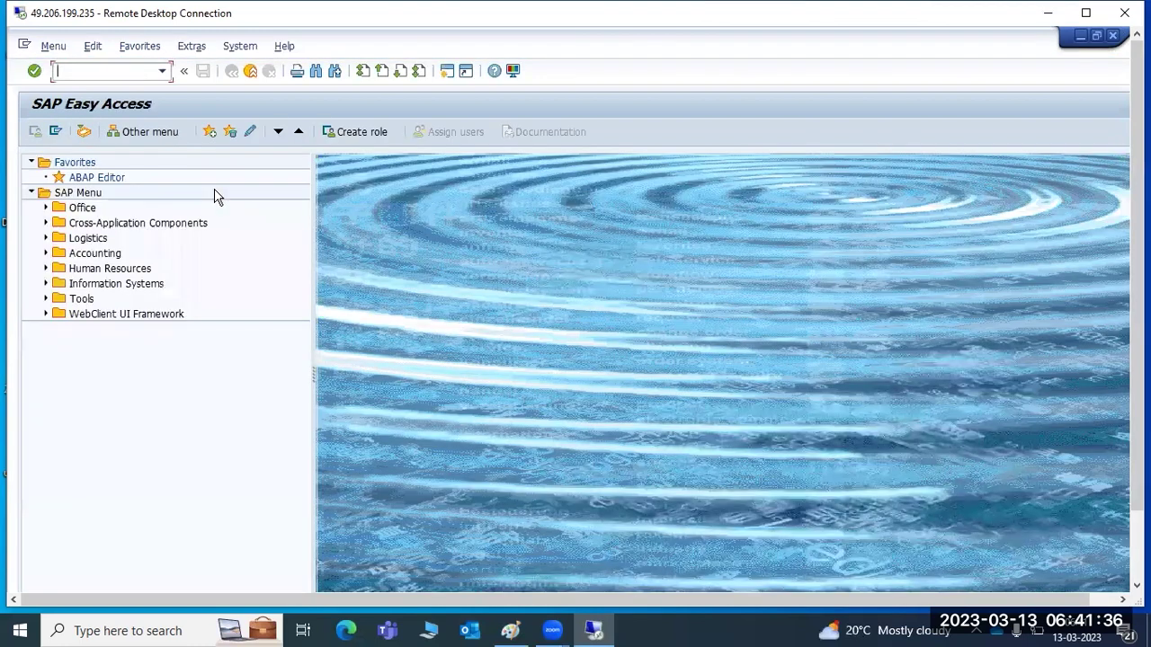
# Confirm in SM50 that only 5 dialog processes run, then start RZ10.
pyautogui.write('sm50')
pyautogui.press('Return')
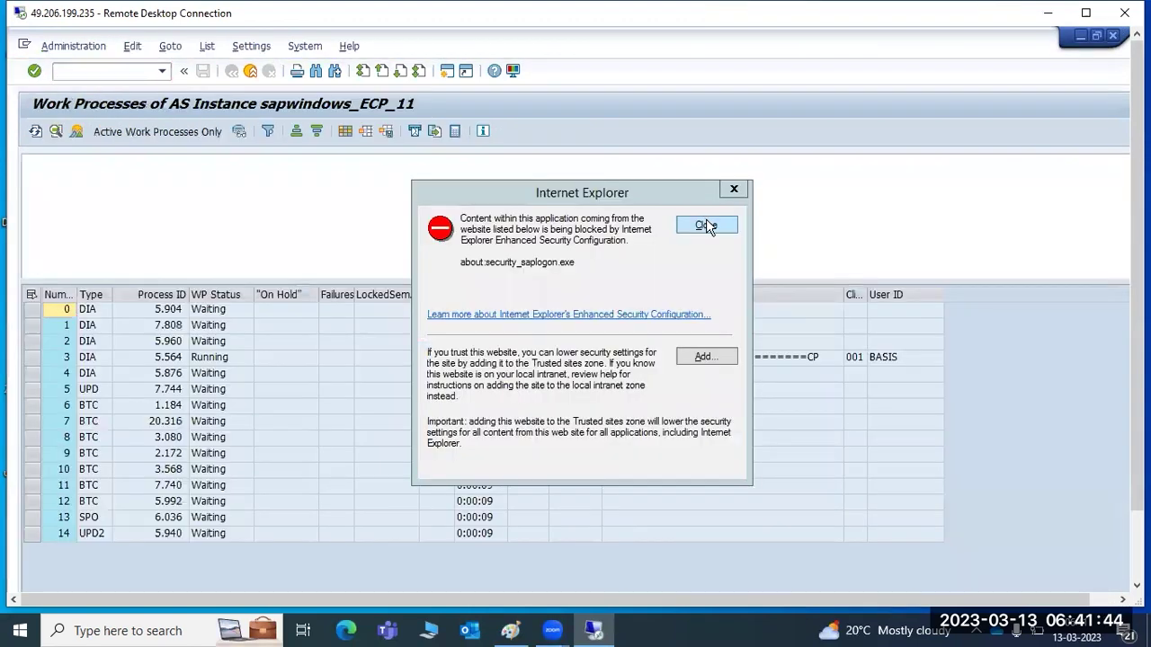
pyautogui.click(701, 225)
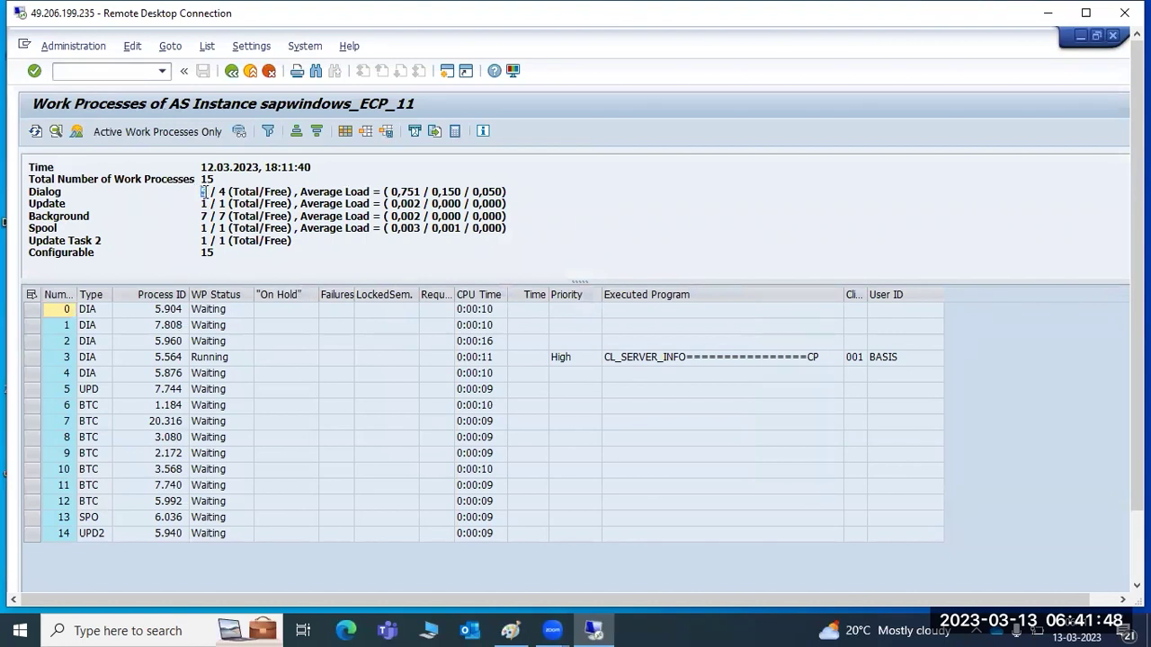
pyautogui.click(231, 72)
pyautogui.write('rz10')
pyautogui.press('Return')
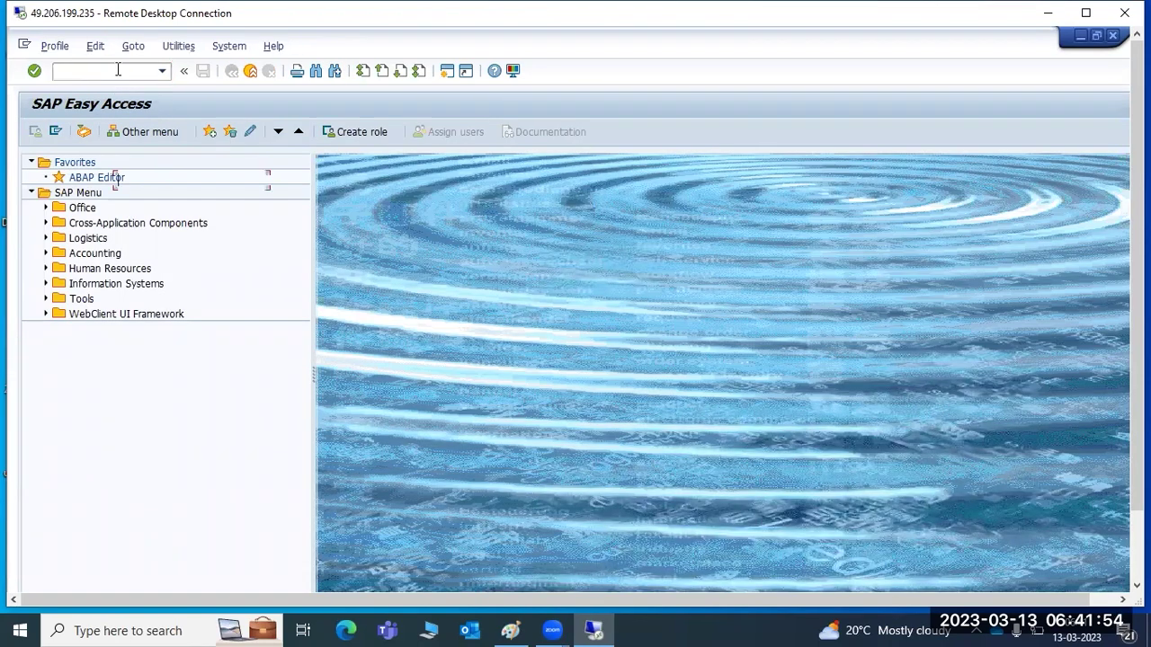
# In extended maintenance of profile ECP_D11_SAPWINDOWS, change rdisp/wp_no_btc from 7 to 3.
pyautogui.click(274, 180)
pyautogui.doubleClick(91, 181)
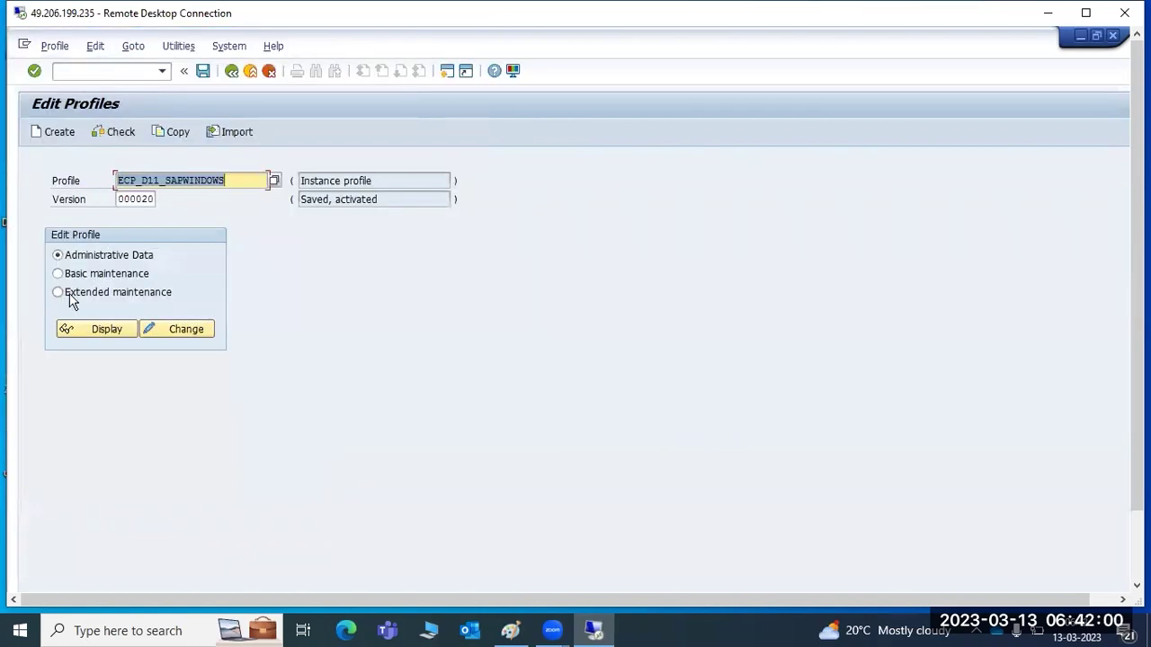
pyautogui.click(59, 294)
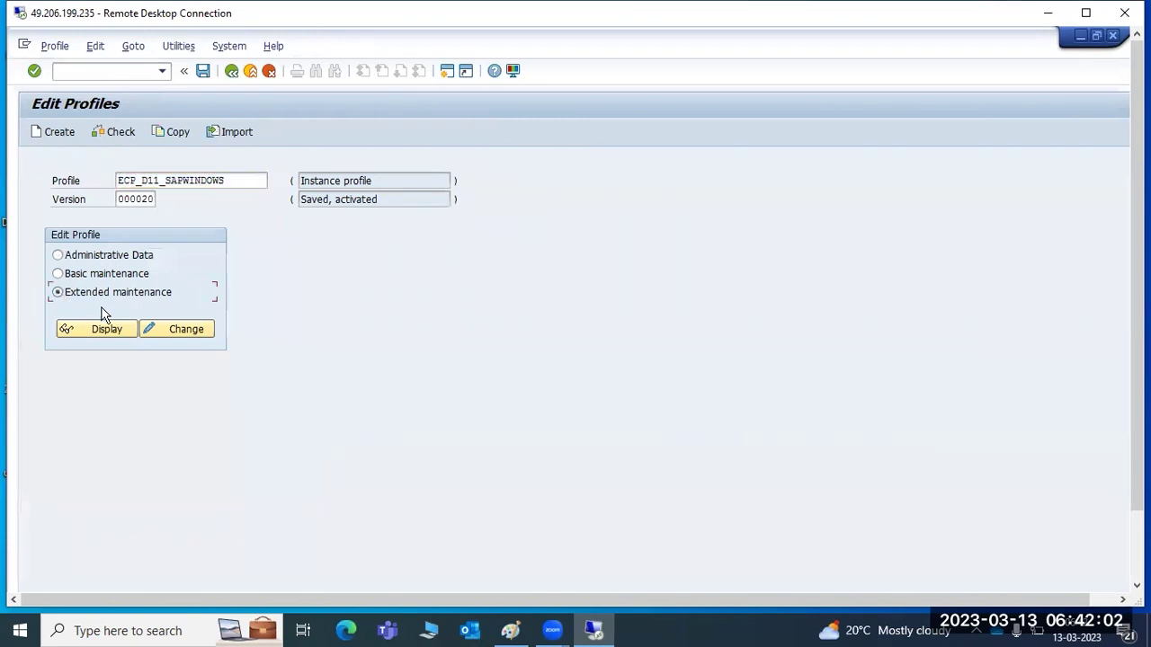
pyautogui.click(157, 329)
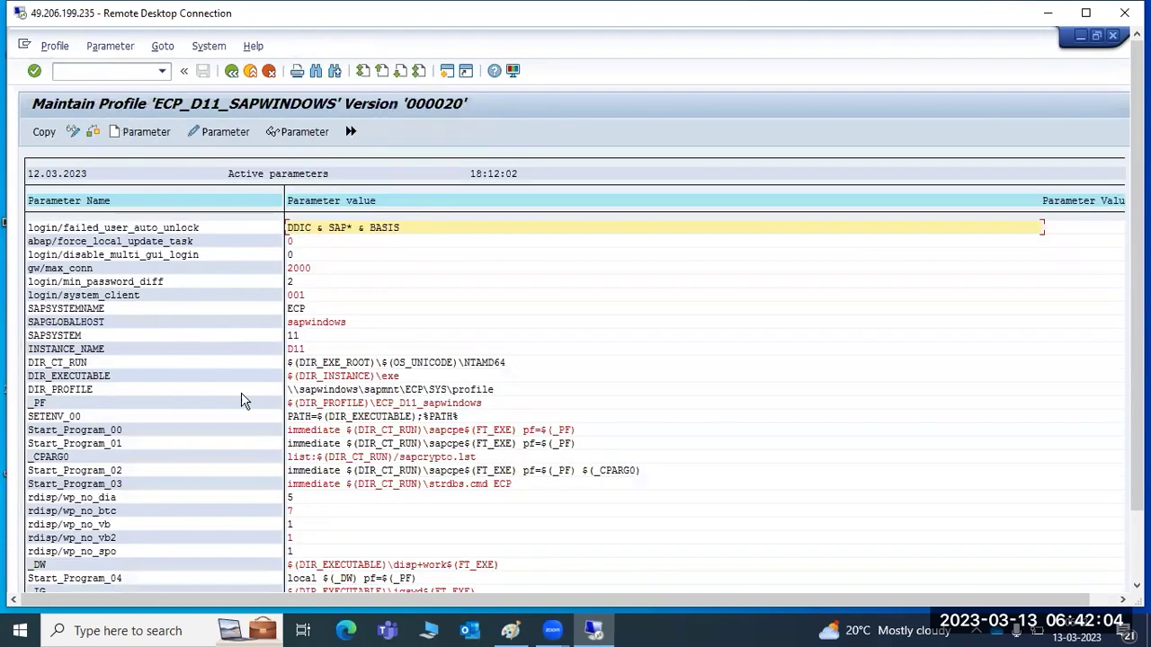
pyautogui.click(304, 509)
pyautogui.press('BackSpace')
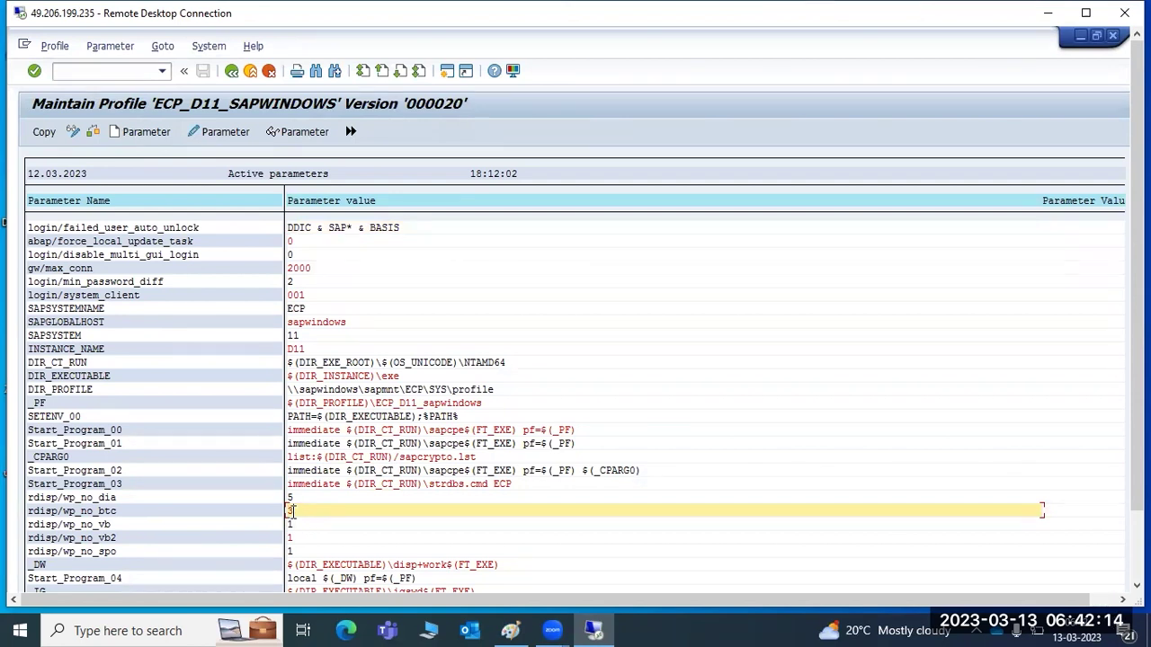
pyautogui.click(308, 296)
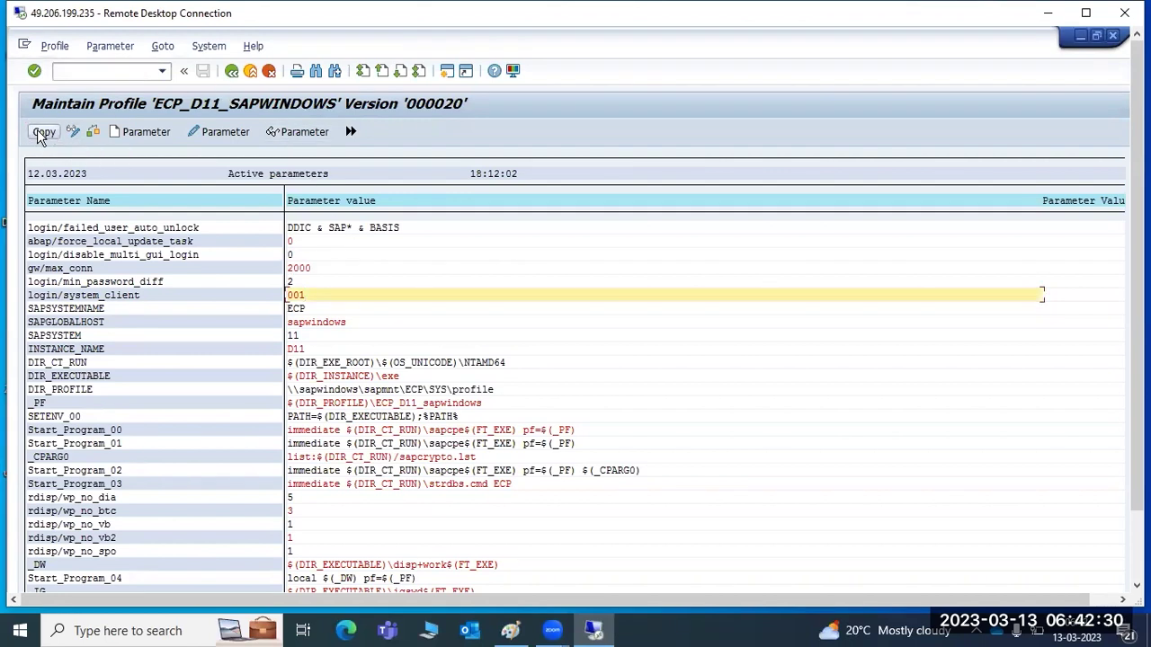
# Save and activate profile ECP_D11_SAPWINDOWS as version 000021, then return to SAP Easy Access.
pyautogui.click(231, 71)
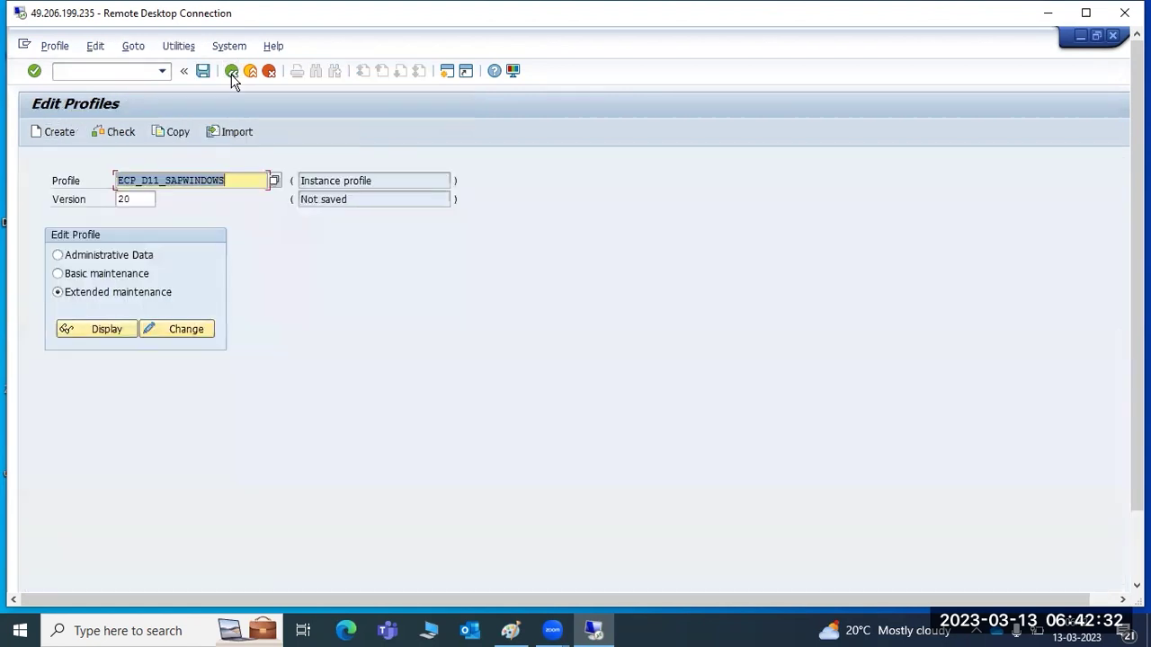
pyautogui.click(203, 71)
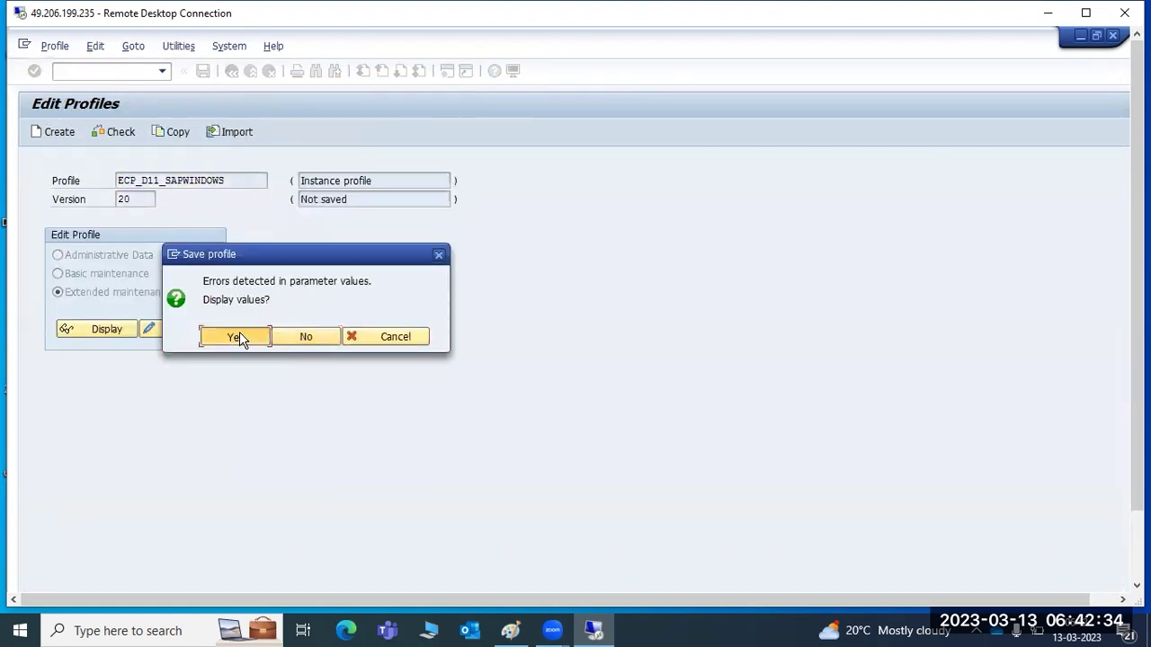
pyautogui.click(239, 332)
pyautogui.click(231, 71)
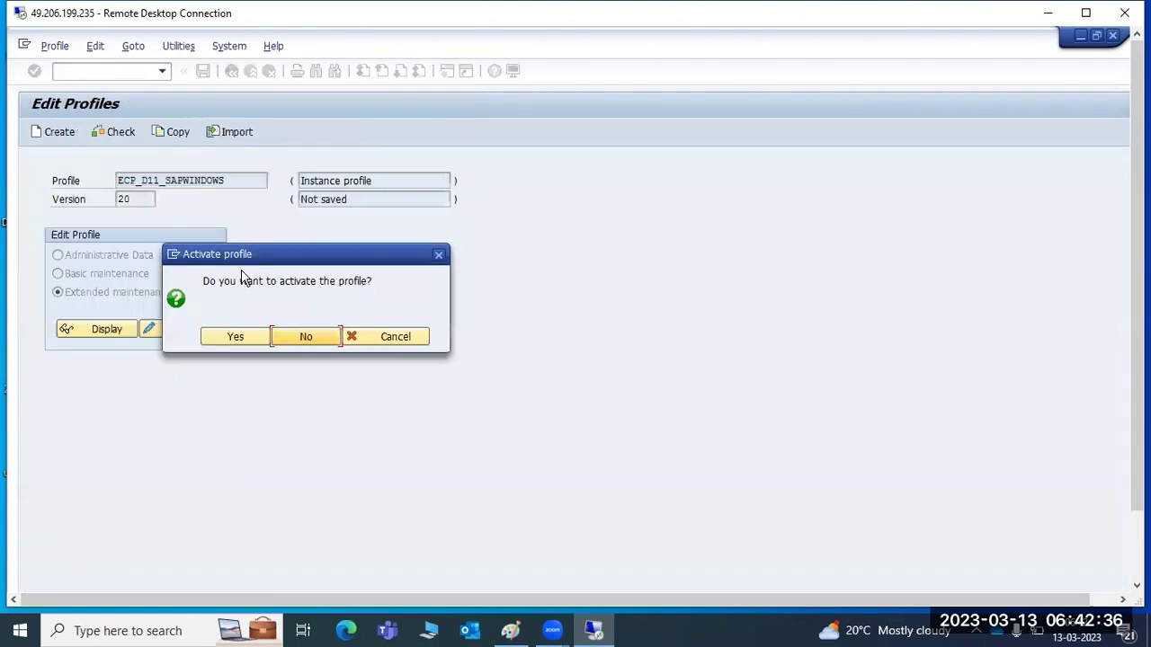
pyautogui.click(252, 336)
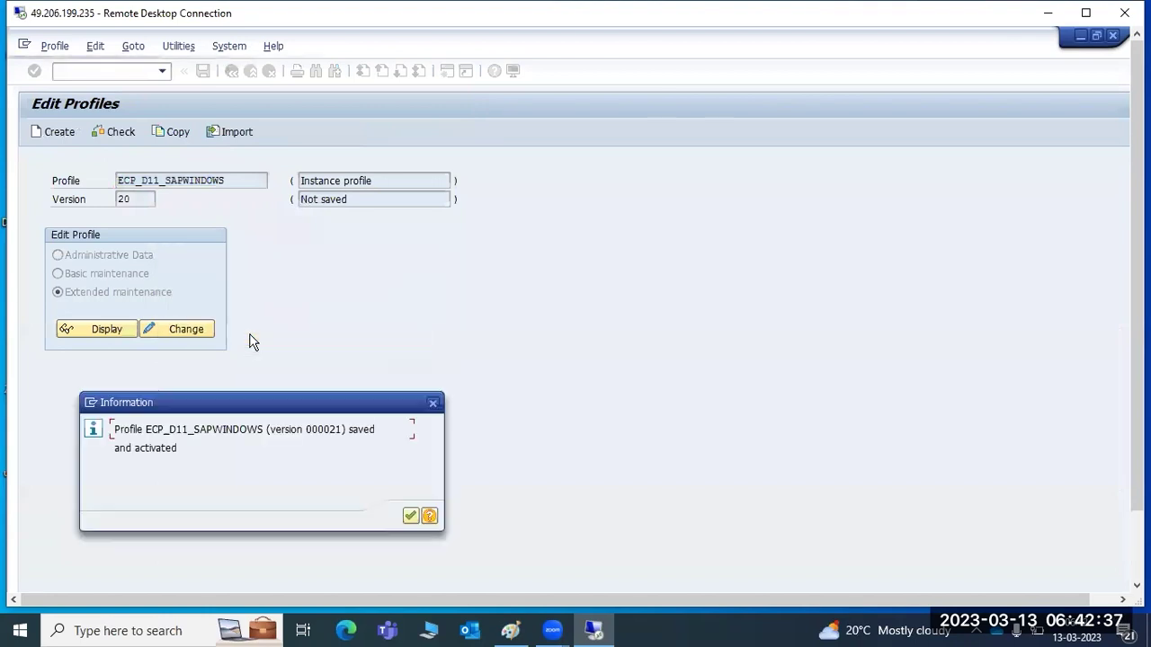
pyautogui.click(410, 516)
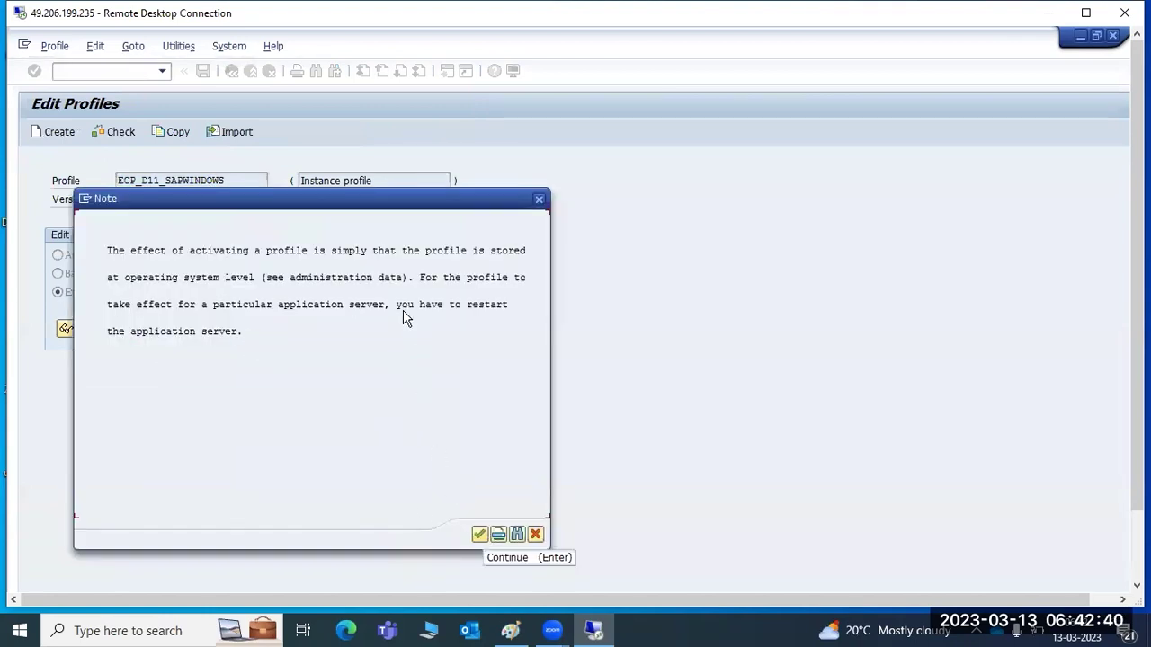
pyautogui.click(479, 534)
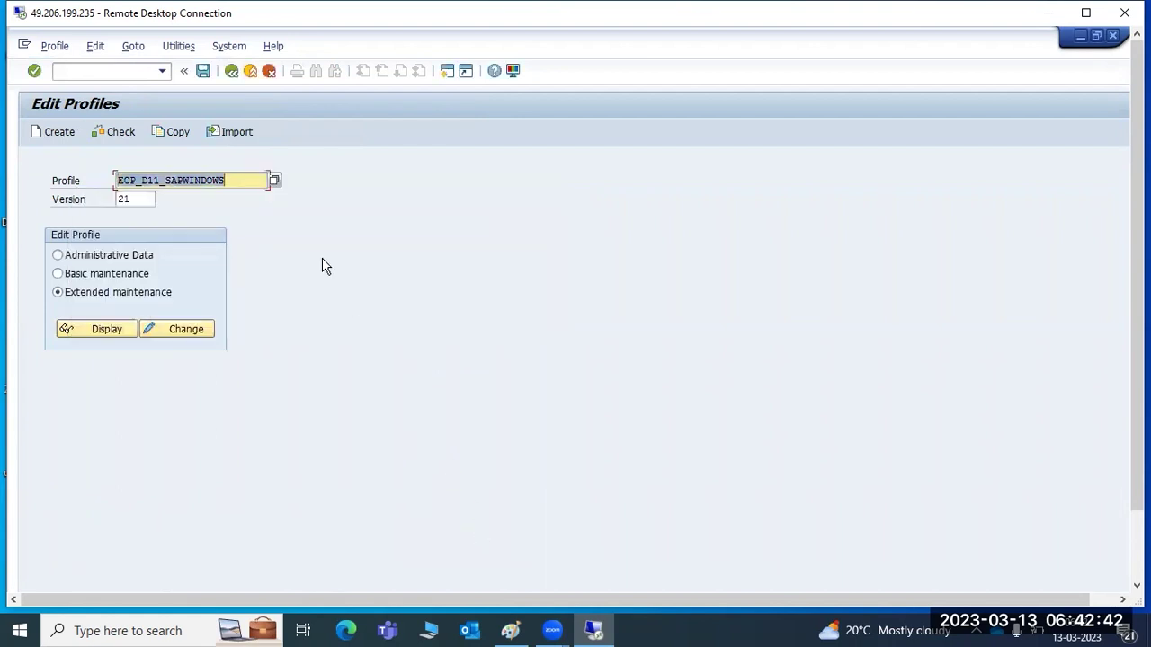
pyautogui.click(231, 71)
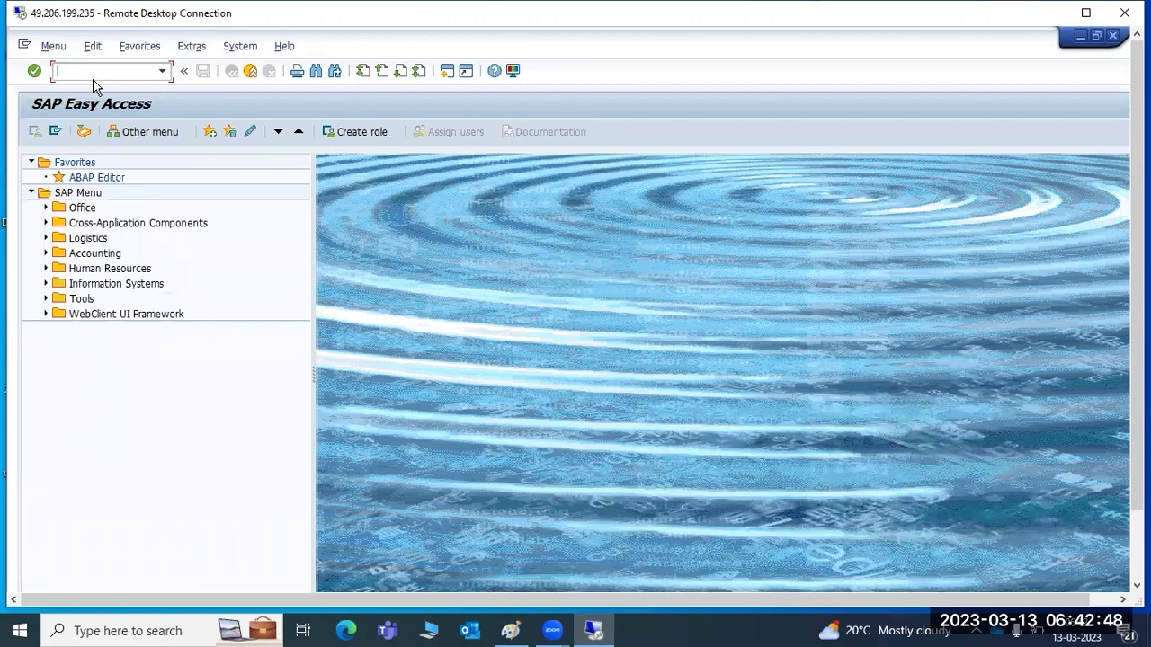
# In RZ11, display the details of parameter gw/sim_mode, which shows current value 0.
pyautogui.write('rz11')
pyautogui.press('Return')
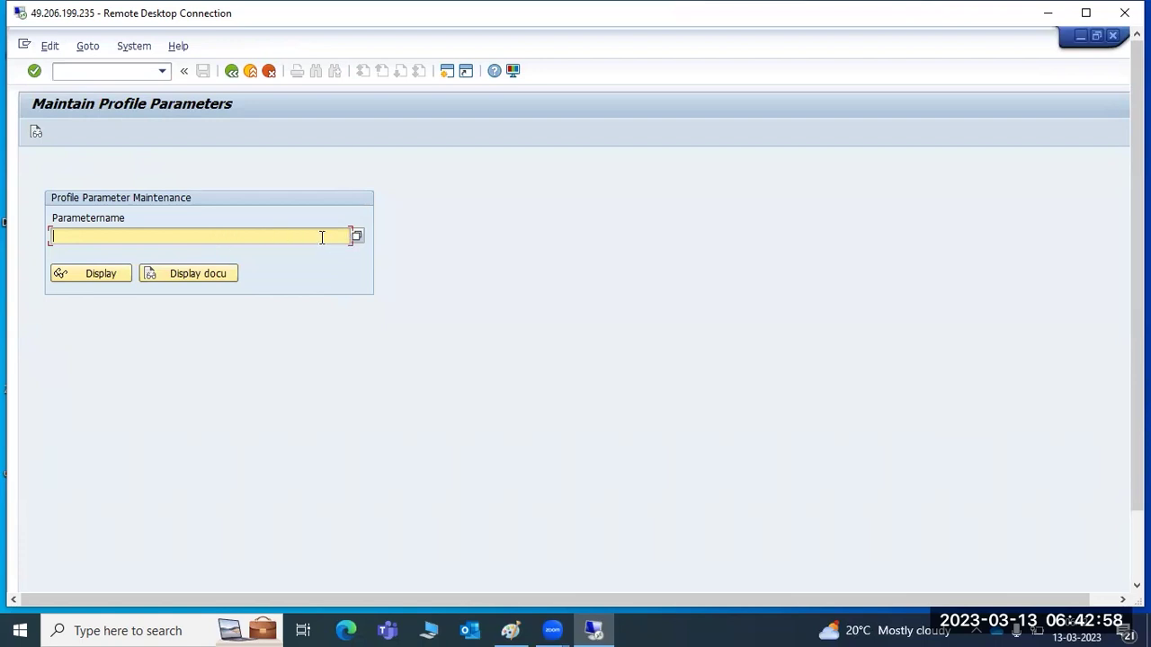
pyautogui.click(357, 238)
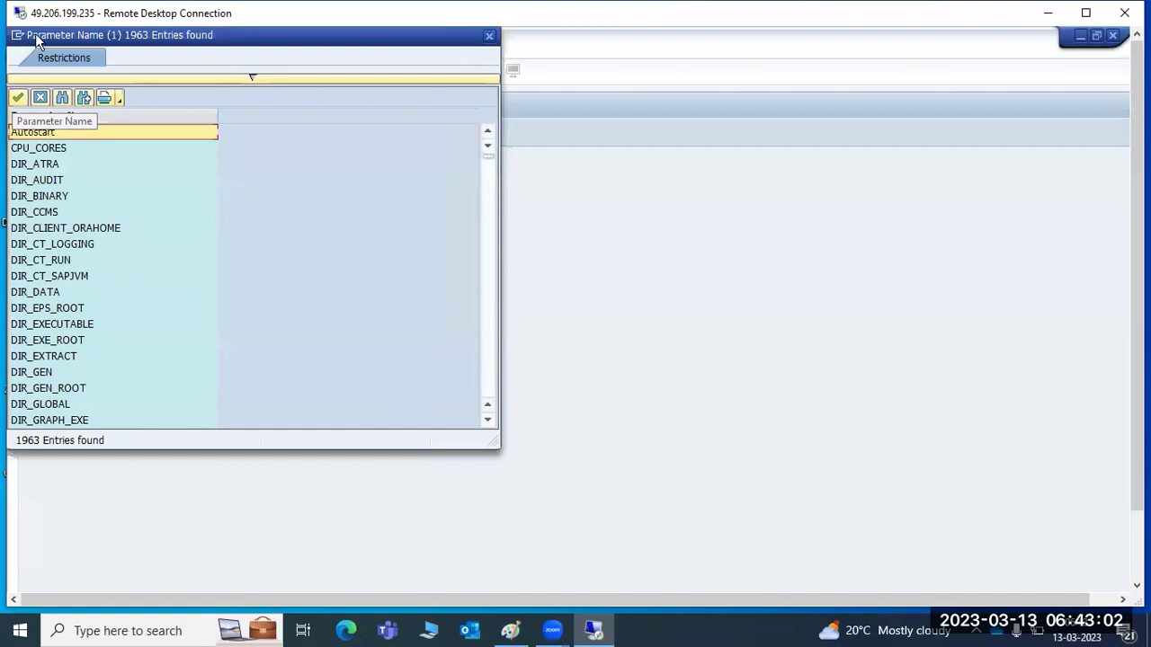
pyautogui.moveTo(39, 36); pyautogui.dragTo(90, 161)
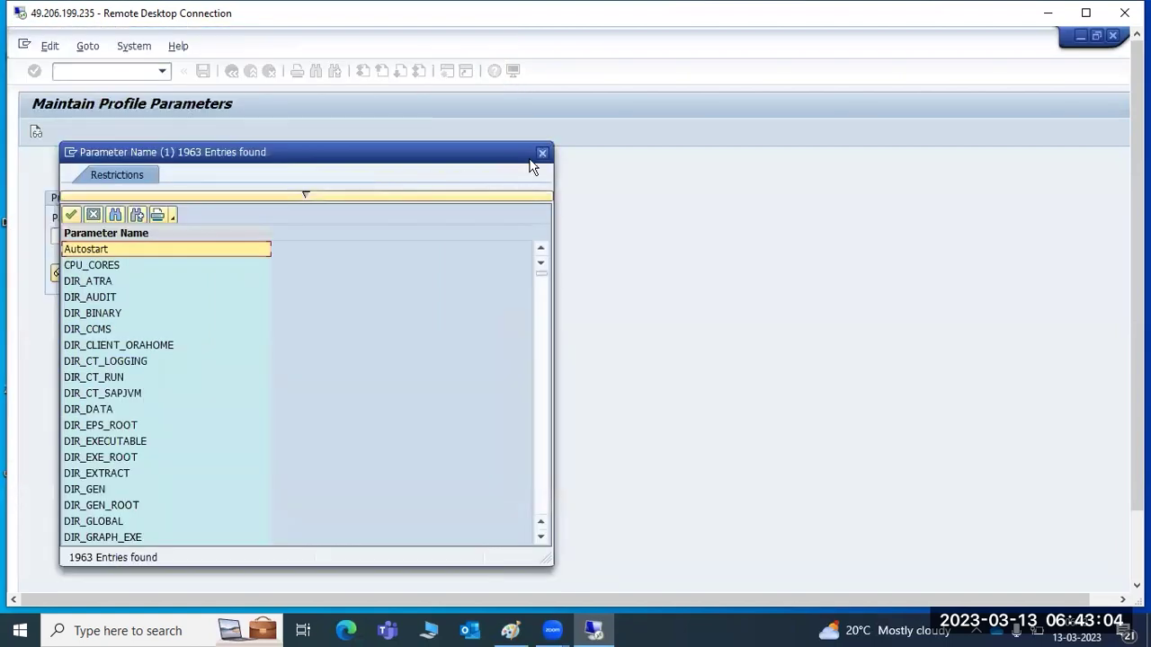
pyautogui.click(542, 154)
pyautogui.click(220, 231)
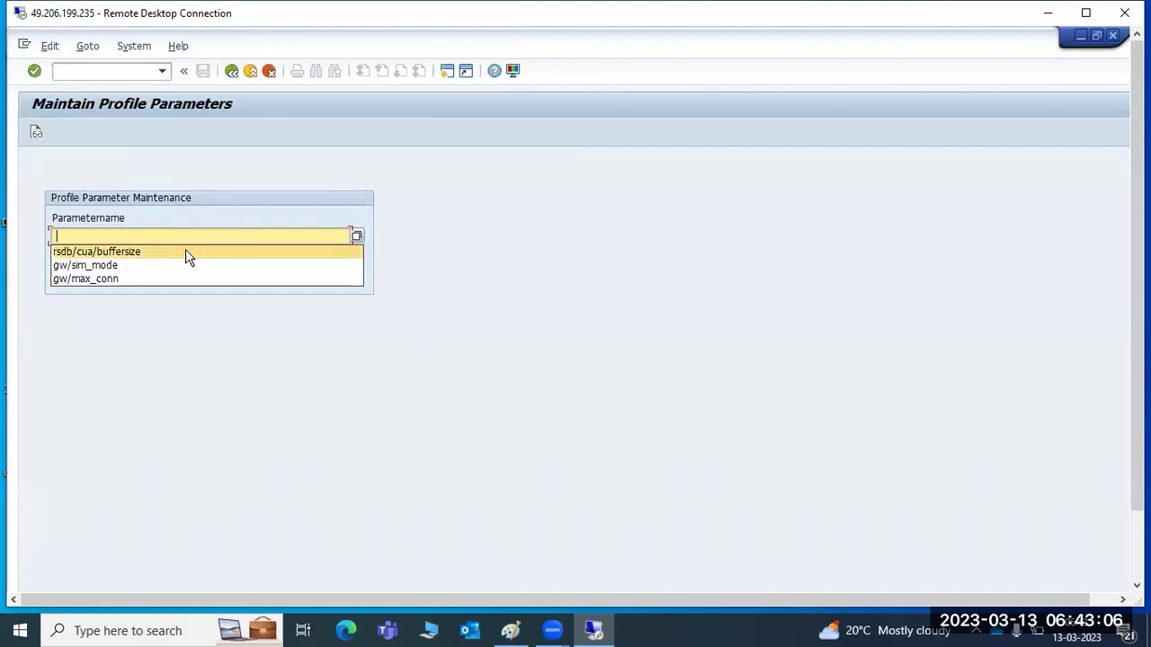
pyautogui.click(94, 267)
pyautogui.click(90, 275)
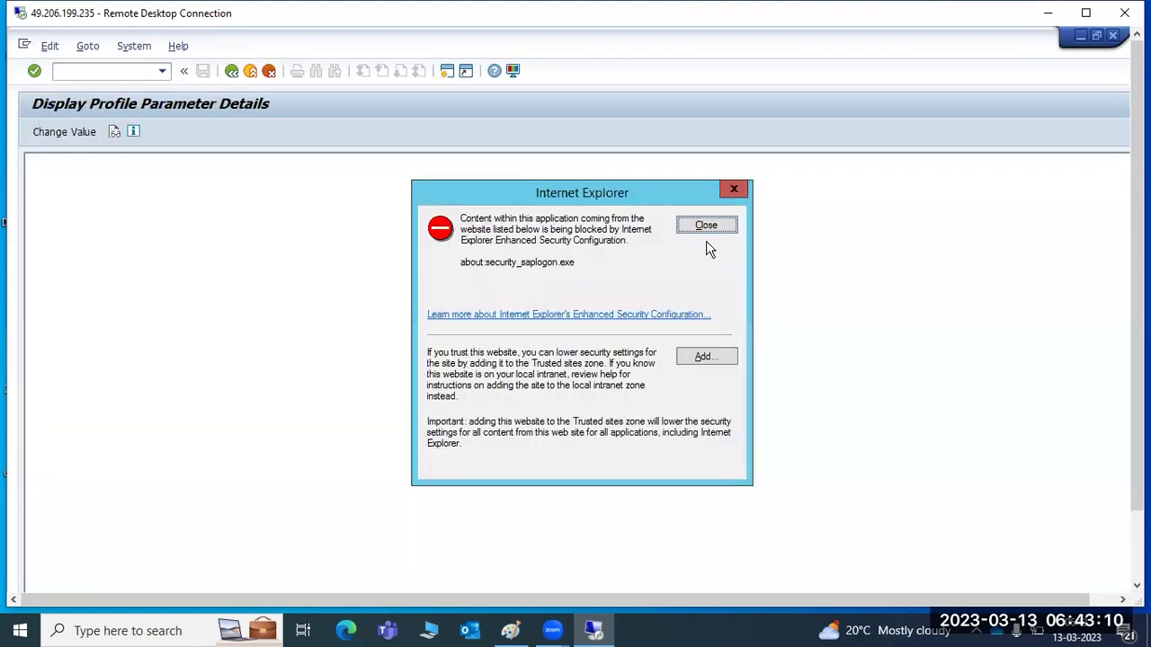
pyautogui.click(707, 225)
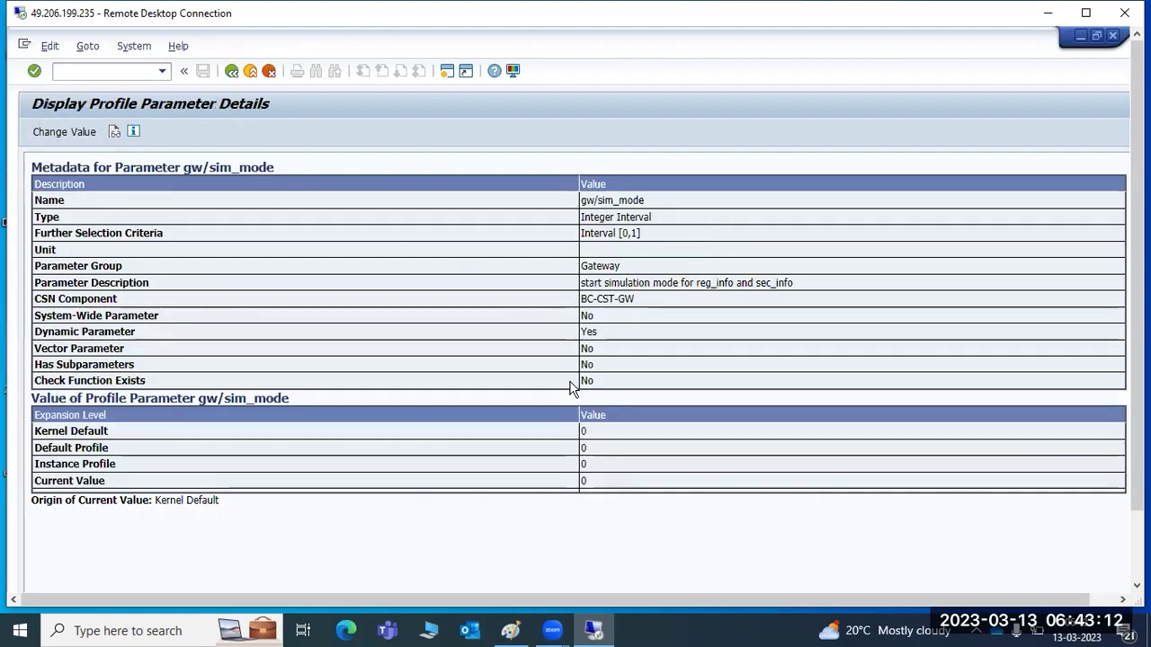
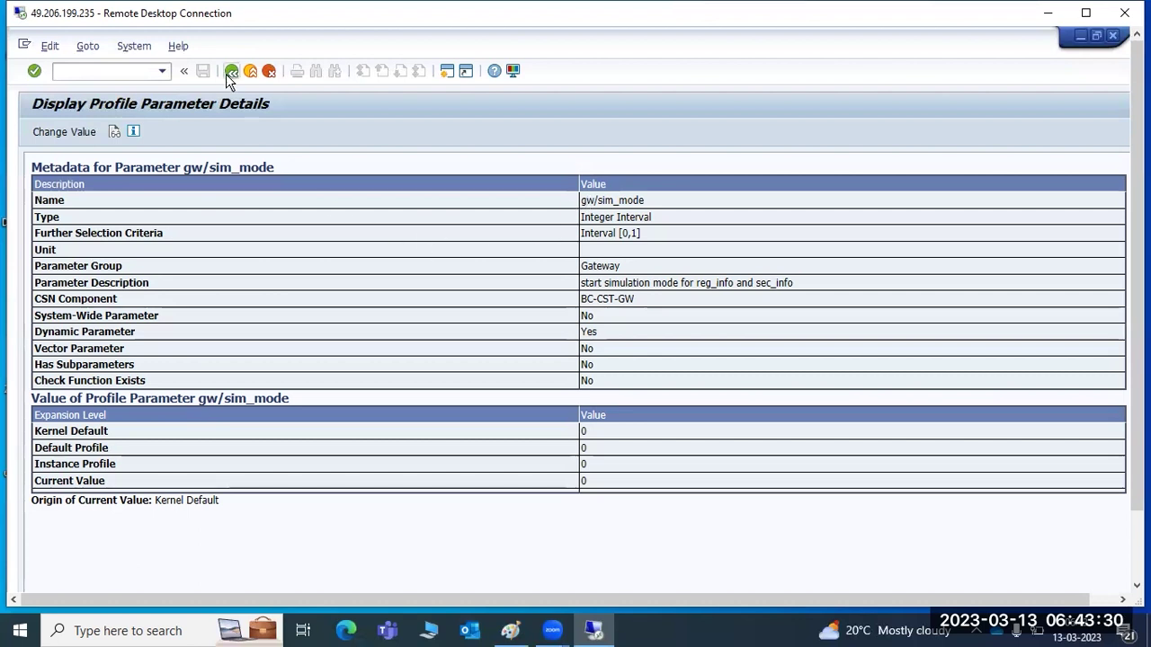
# Change gw/sim_mode's value to 1 on all servers, save it, and go back to the parameter entry screen.
pyautogui.click(57, 135)
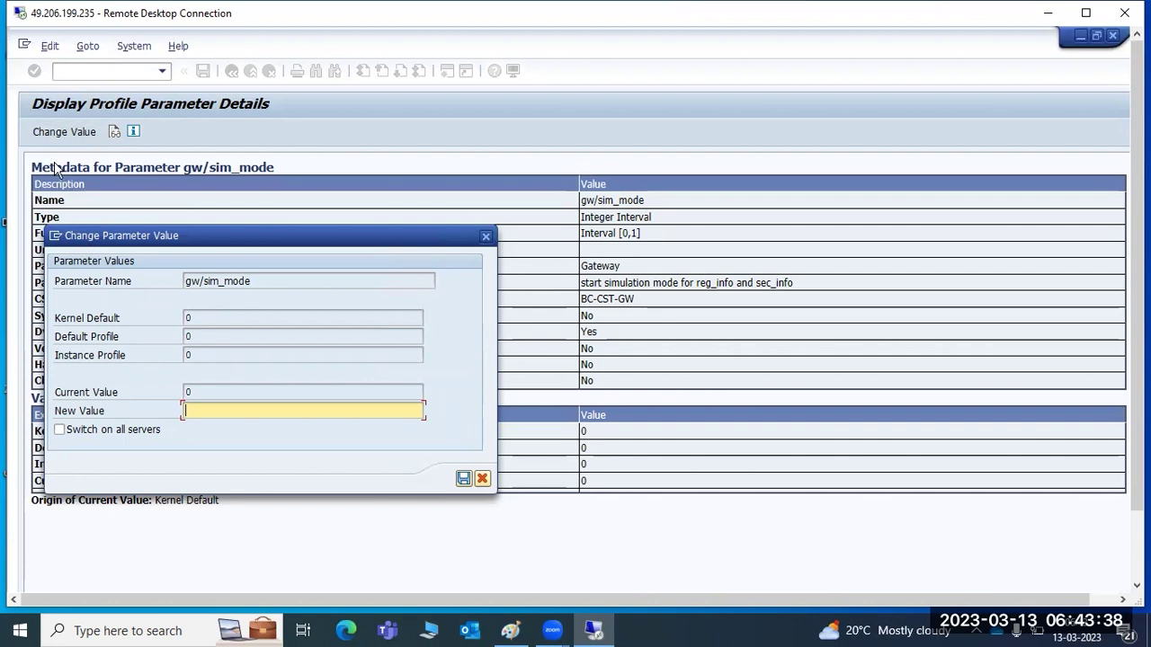
pyautogui.write('1')
pyautogui.click(107, 432)
pyautogui.click(463, 478)
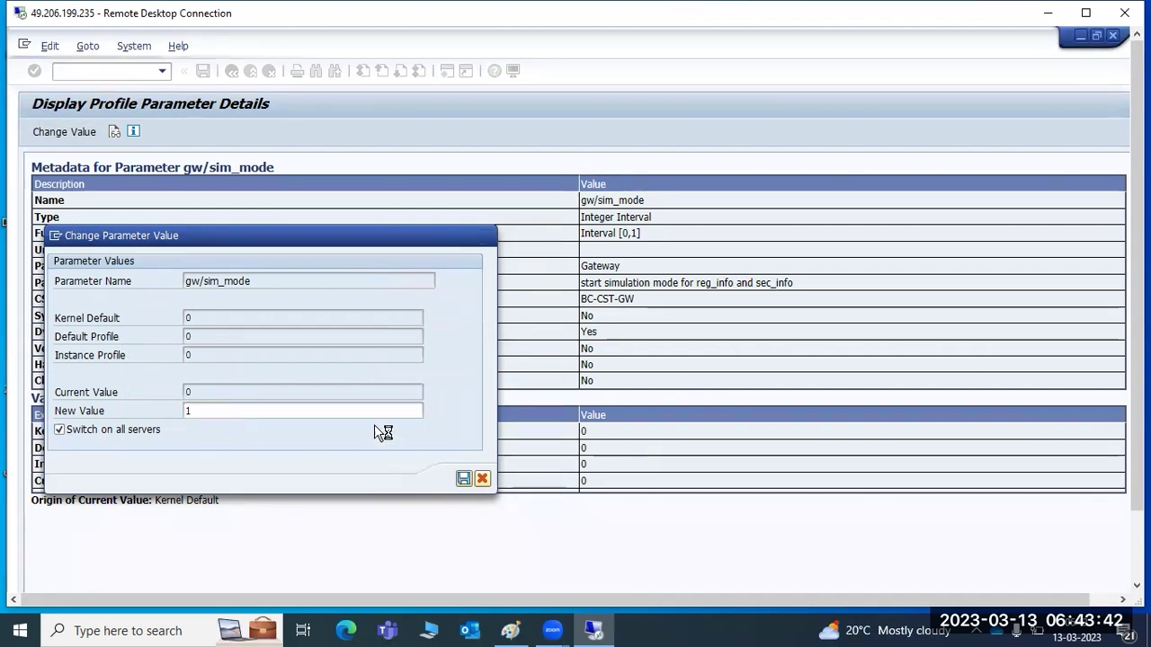
pyautogui.click(411, 498)
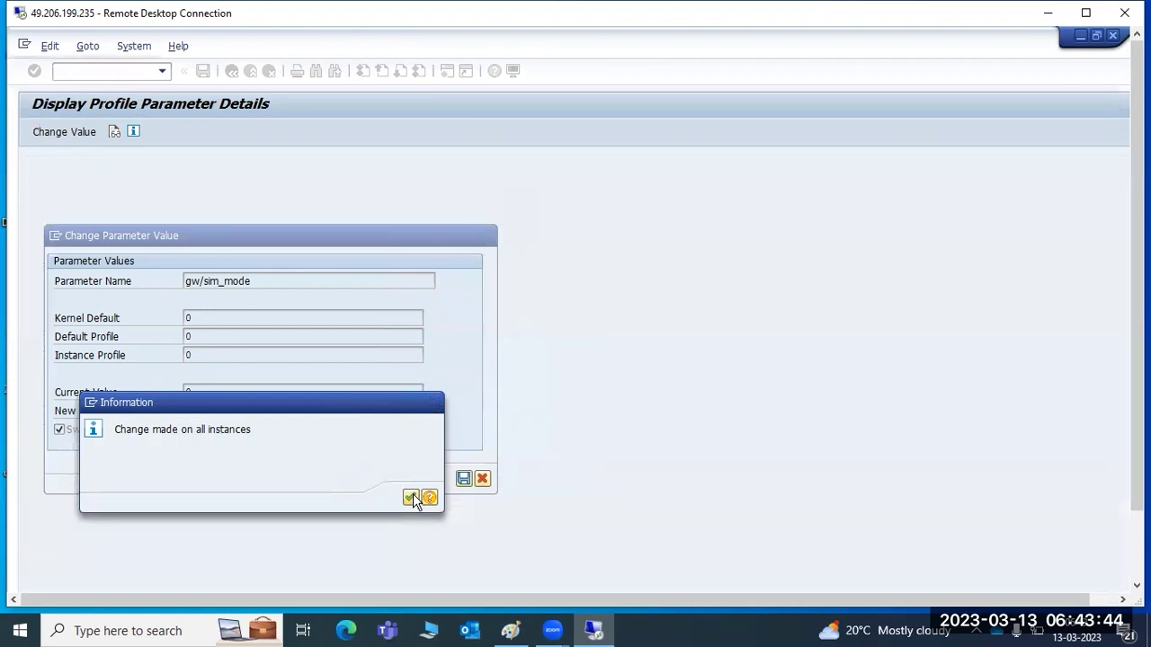
pyautogui.click(709, 223)
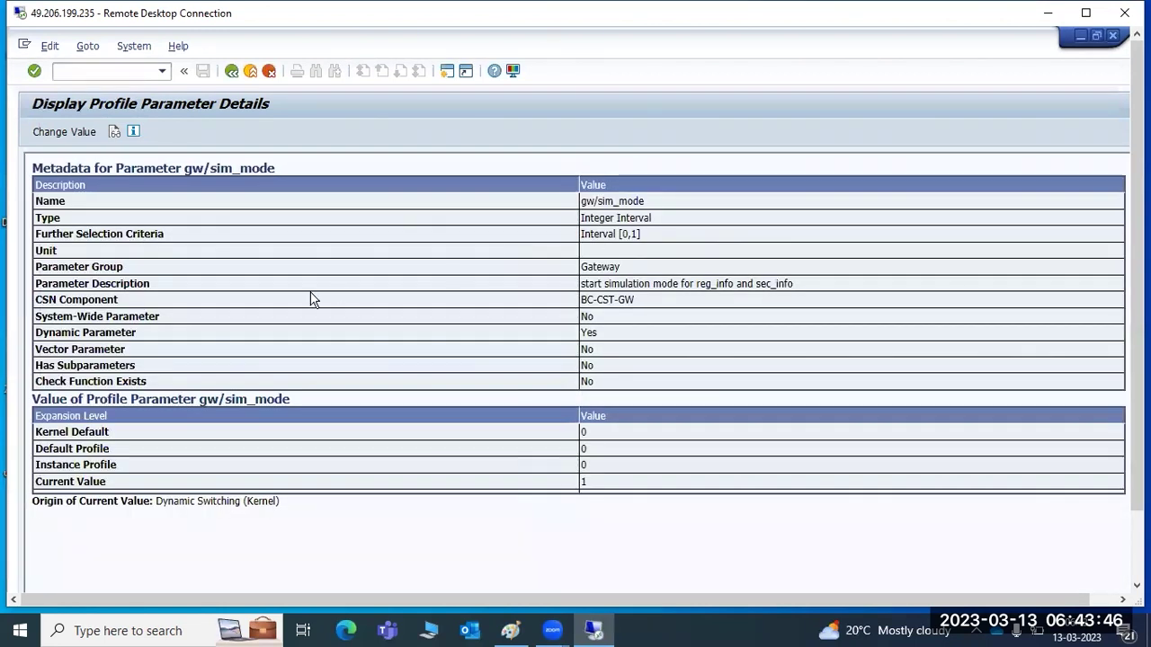
pyautogui.click(233, 72)
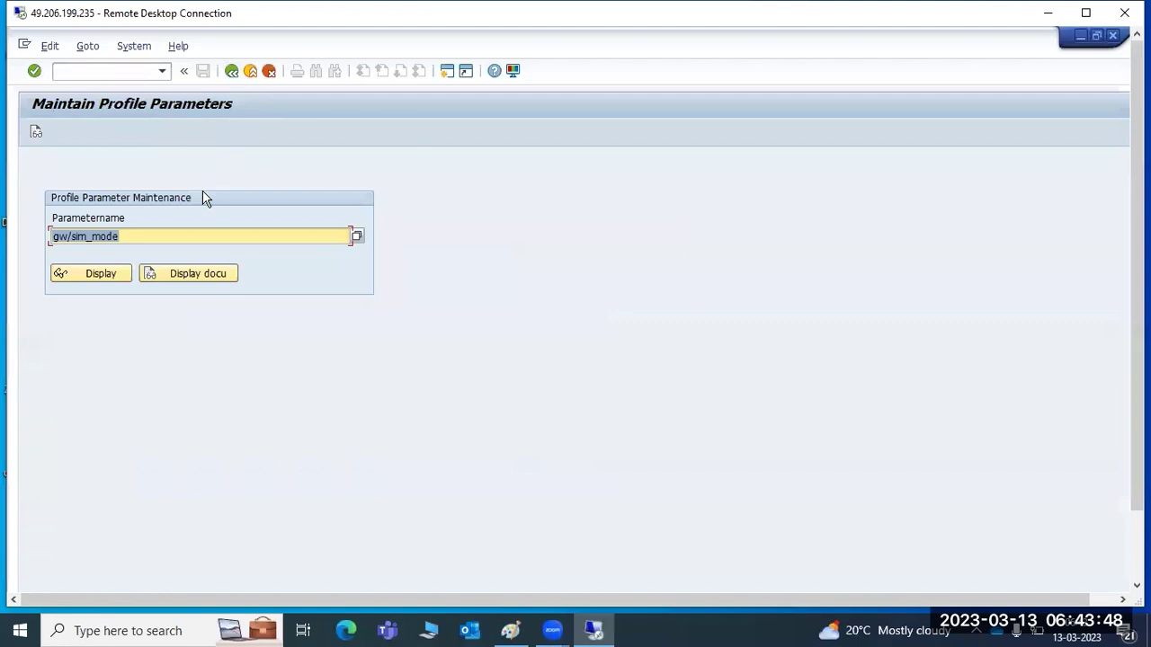
# Open RZ11 and paste rdisp/wp_no_dia, copied from the Paint notes, as the parameter name.
pyautogui.click(232, 72)
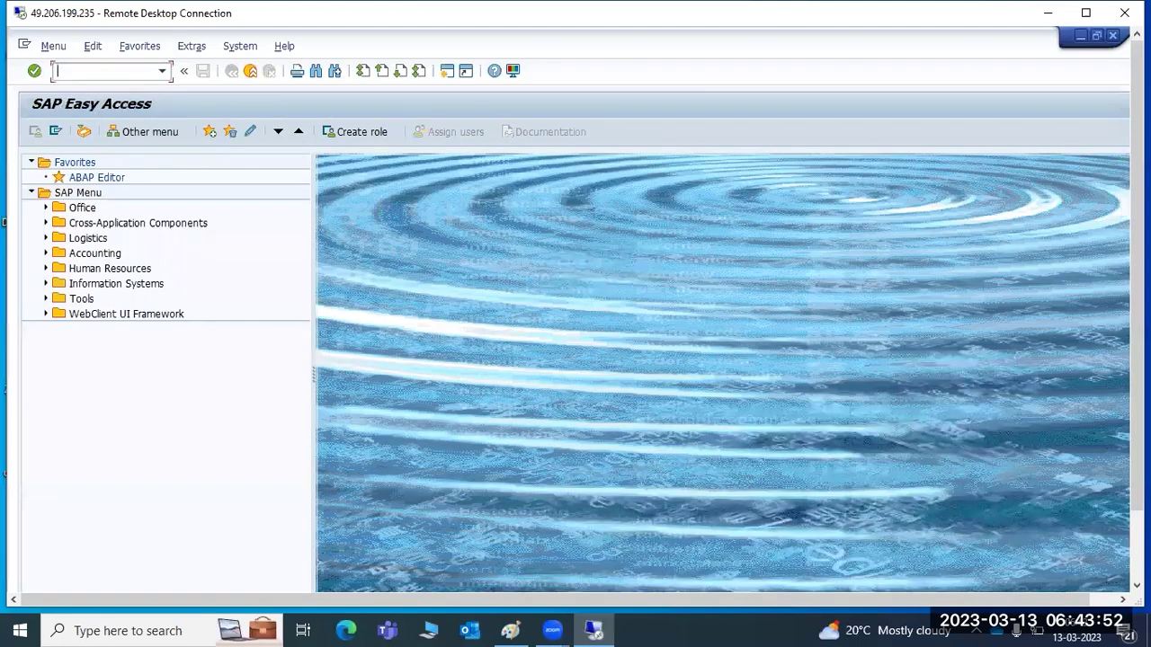
pyautogui.write('rz11')
pyautogui.press('Return')
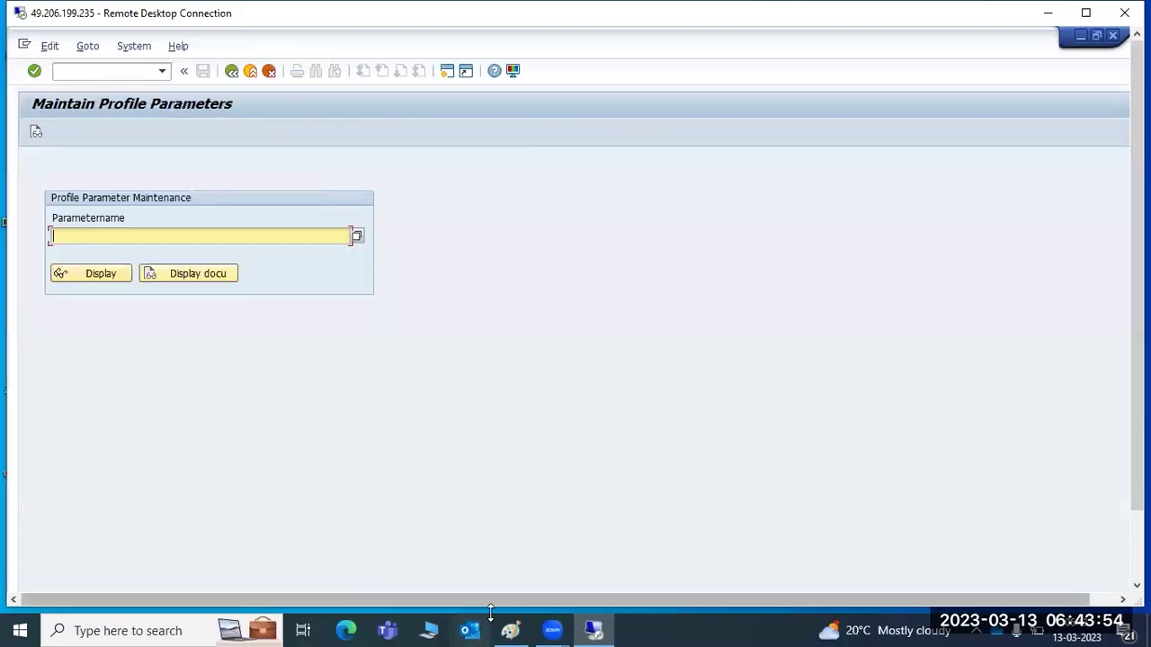
pyautogui.click(509, 627)
pyautogui.moveTo(26, 408); pyautogui.dragTo(232, 414)
pyautogui.hotkey('ctrl', 'c')
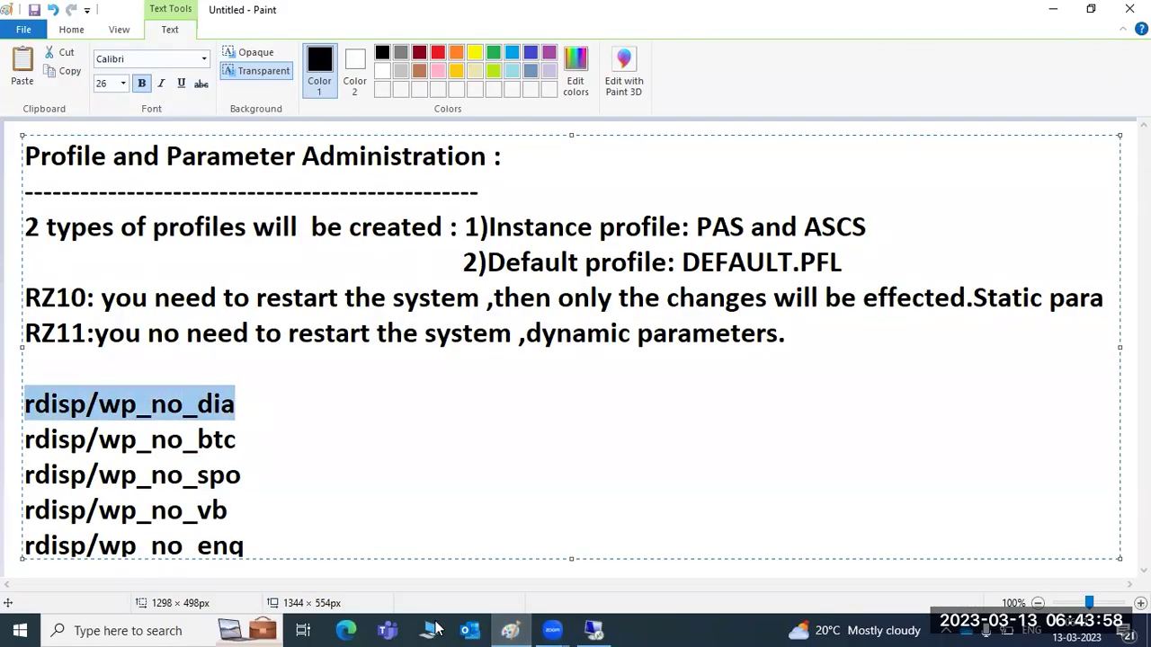
pyautogui.click(593, 629)
pyautogui.hotkey('ctrl', 'v')
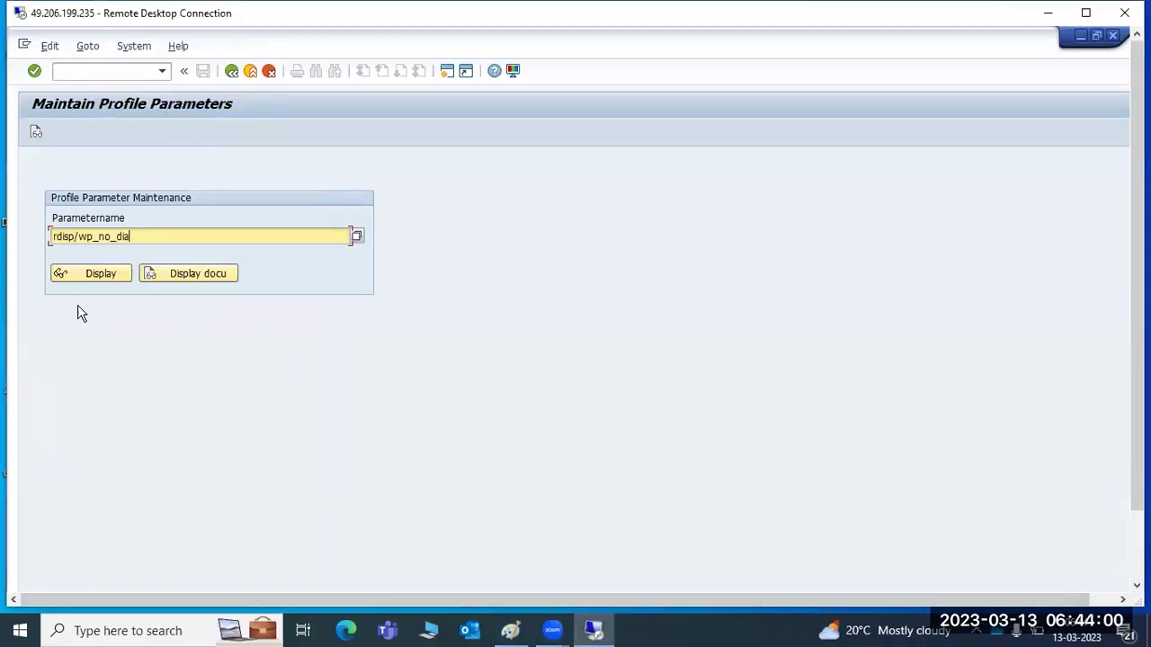
# Display rdisp/wp_no_dia's details (current value 5) and documentation, then return to SAP Easy Access.
pyautogui.click(93, 276)
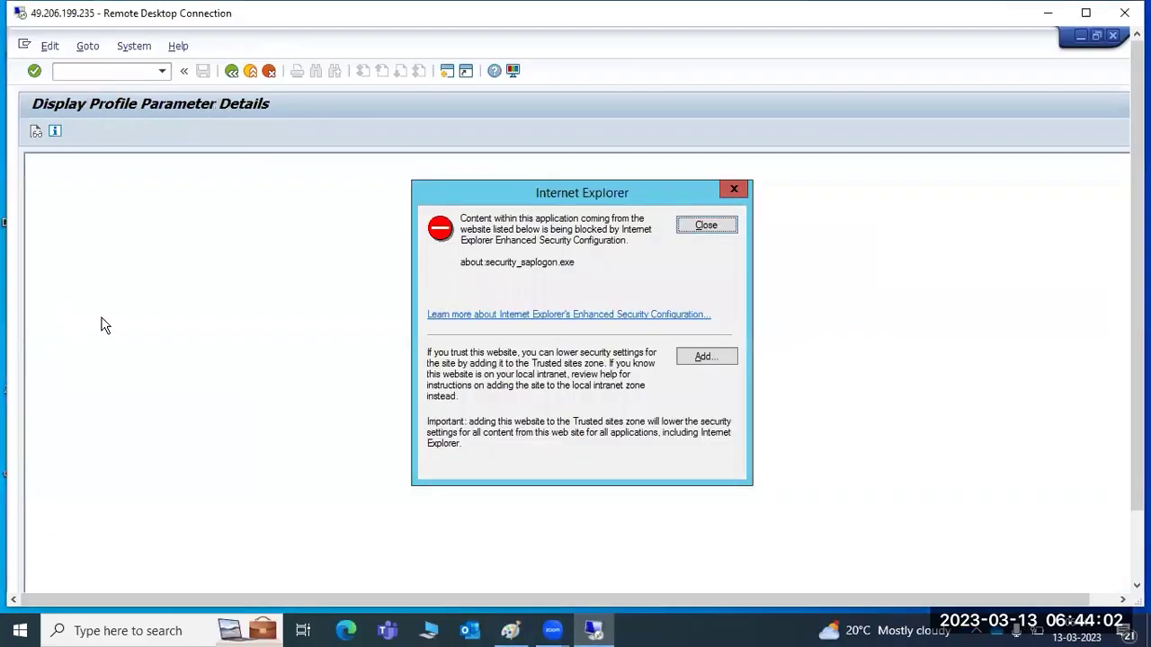
pyautogui.click(694, 231)
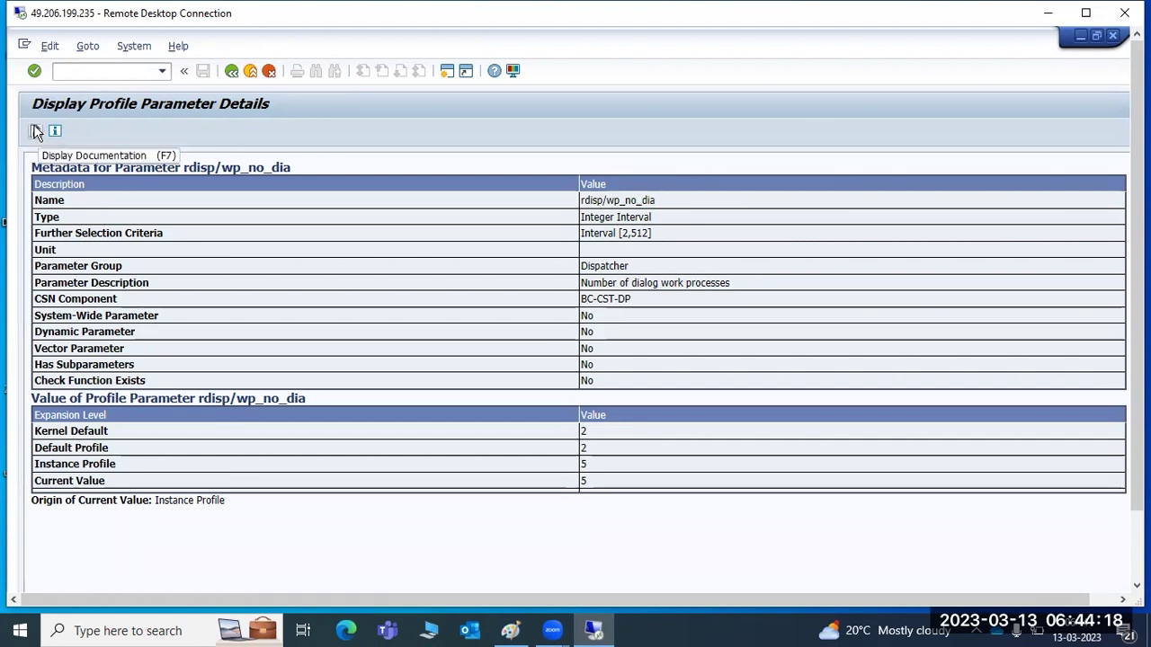
pyautogui.click(36, 133)
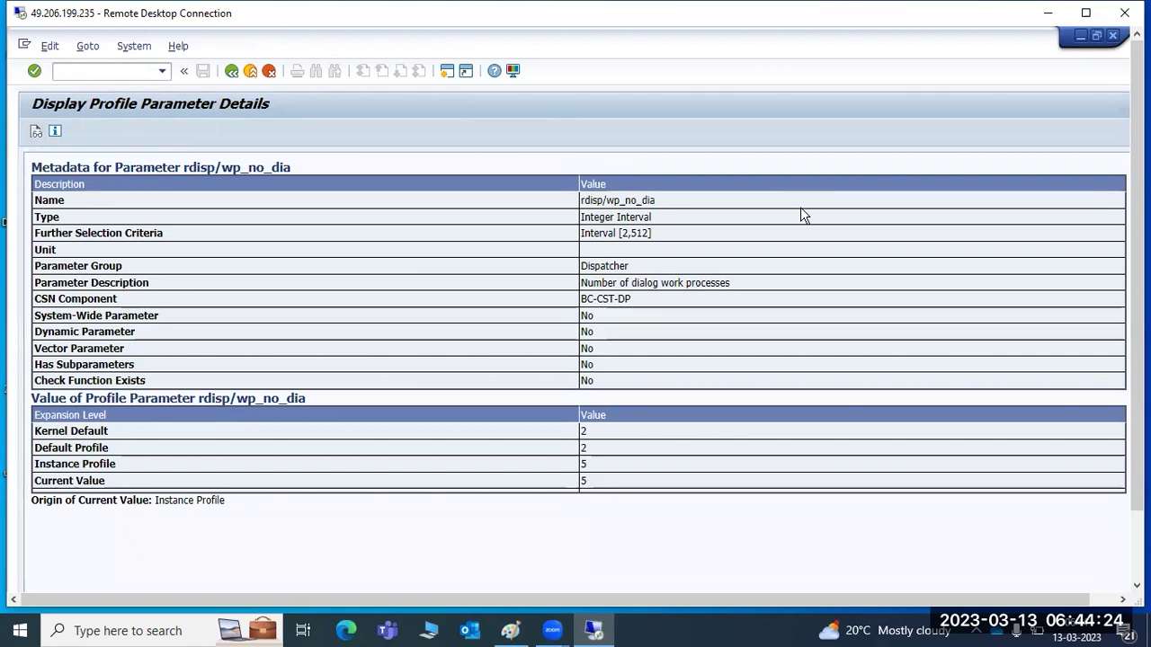
pyautogui.click(230, 74)
pyautogui.click(230, 73)
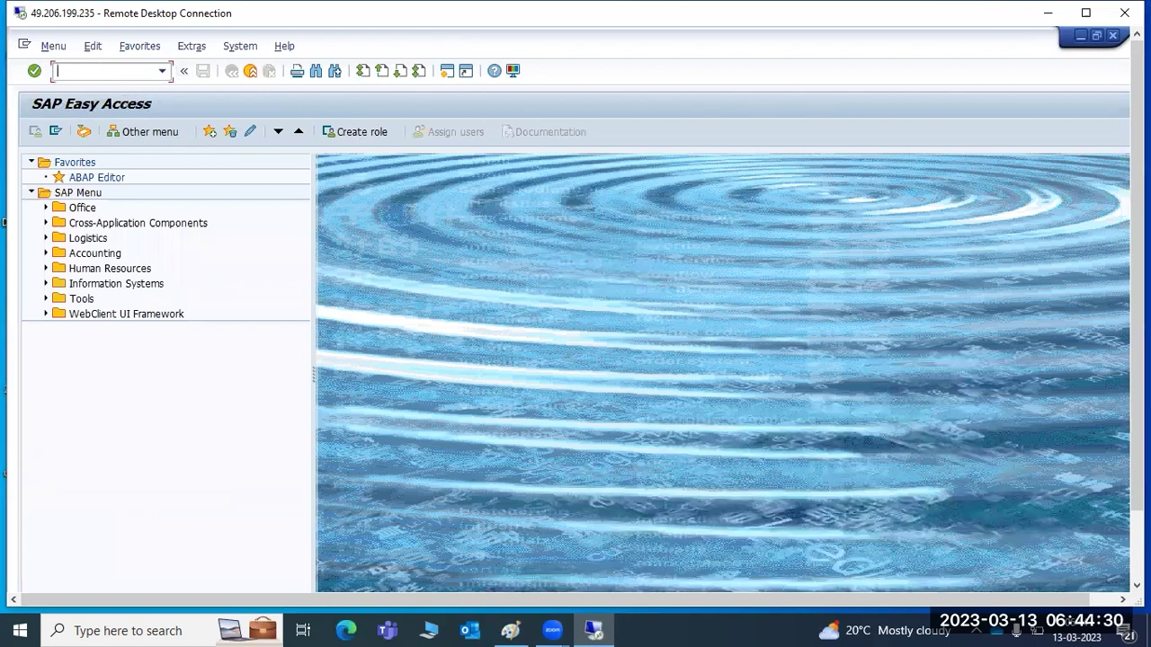
# In RZ10, open profile ECP_D11_SAPWINDOWS in extended maintenance change mode and review rdisp/wp_no_dia.
pyautogui.press('Return')
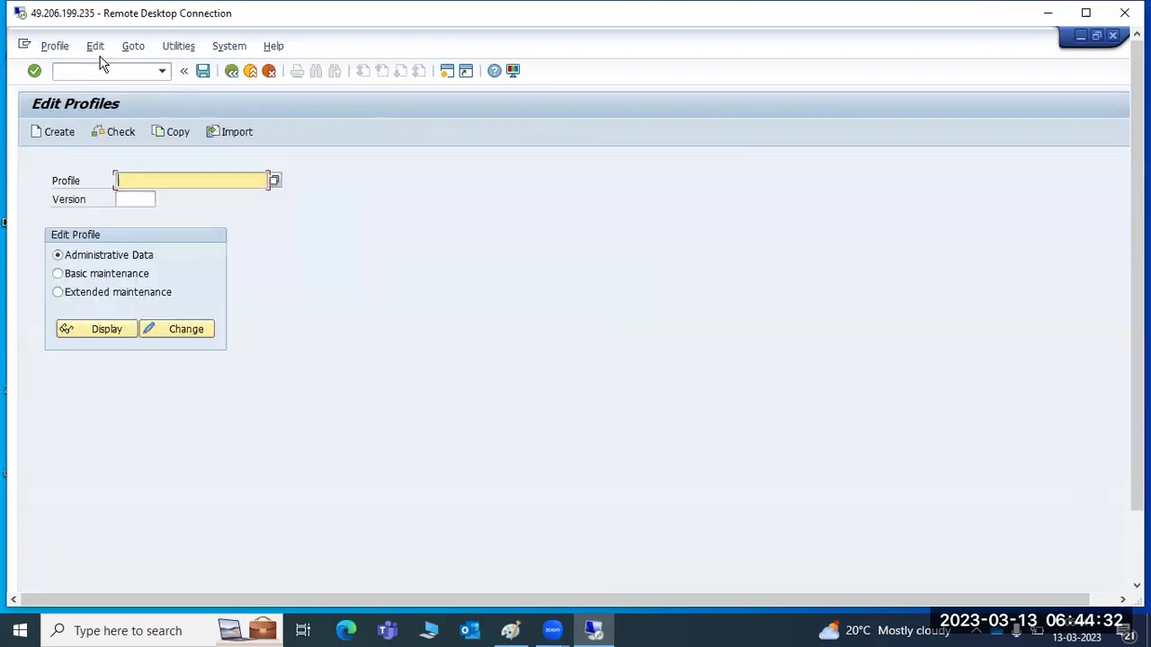
pyautogui.click(274, 181)
pyautogui.doubleClick(67, 184)
pyautogui.click(83, 295)
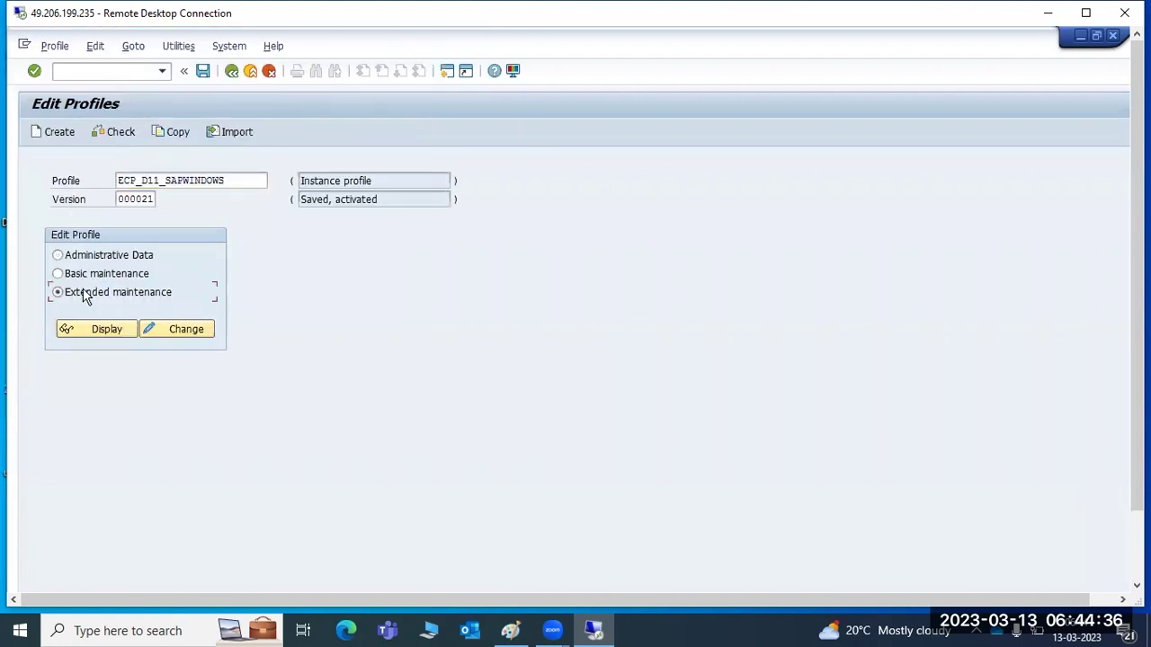
pyautogui.click(149, 330)
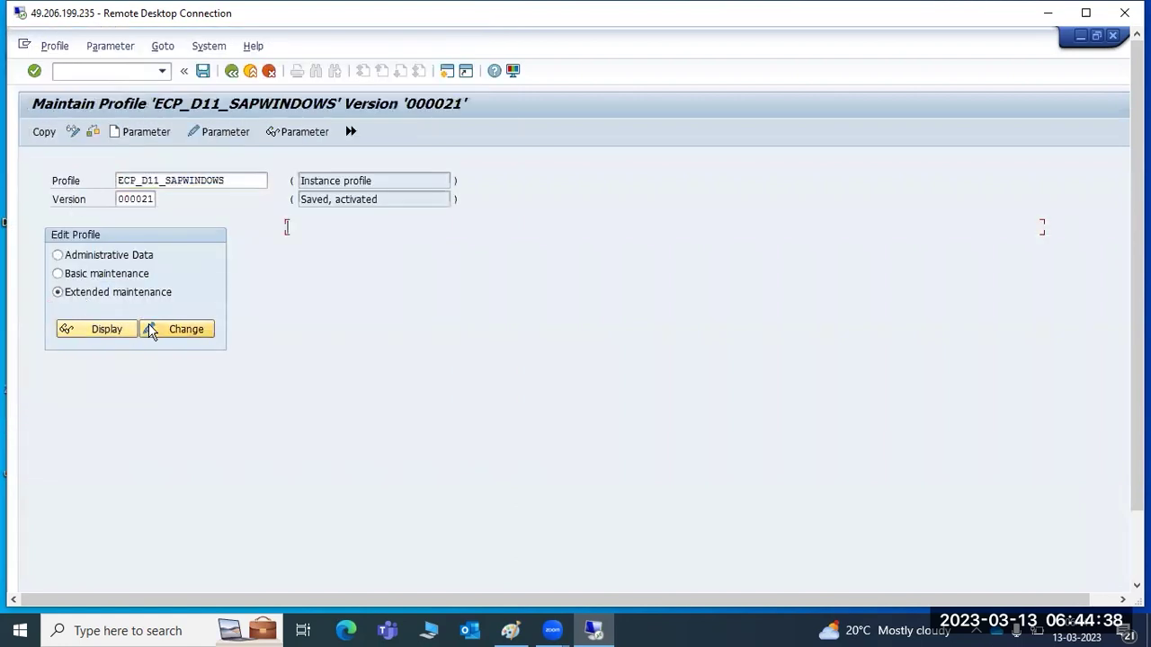
pyautogui.click(312, 498)
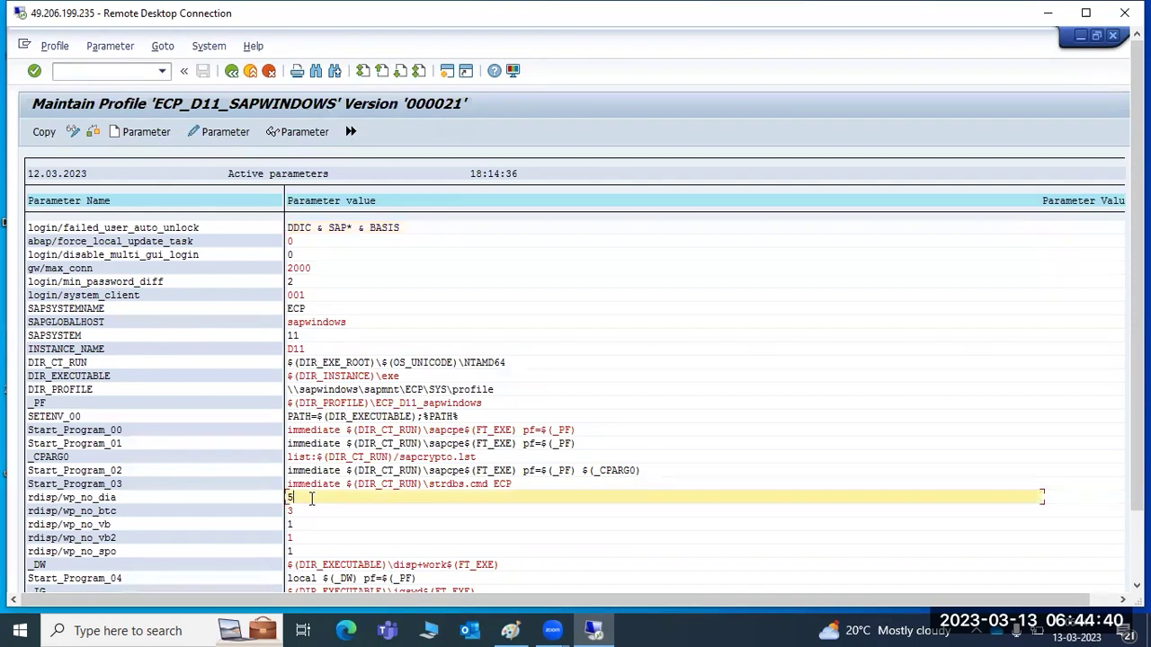
# Return to the SAP Easy Access menu and log off the session.
pyautogui.click(232, 71)
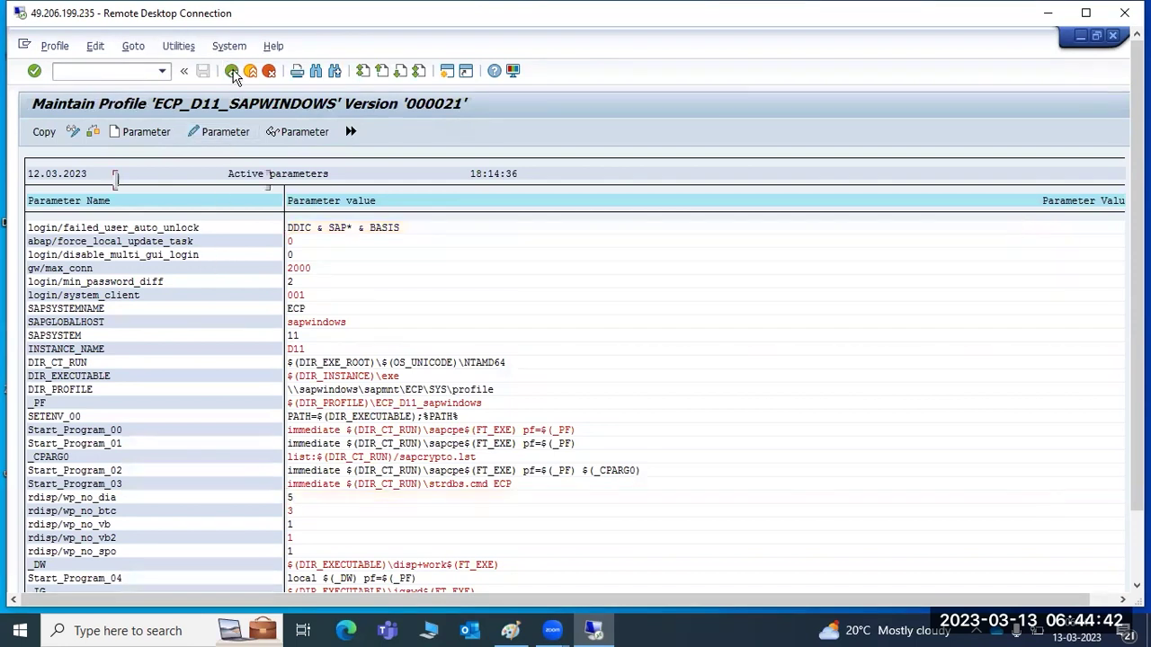
pyautogui.click(232, 71)
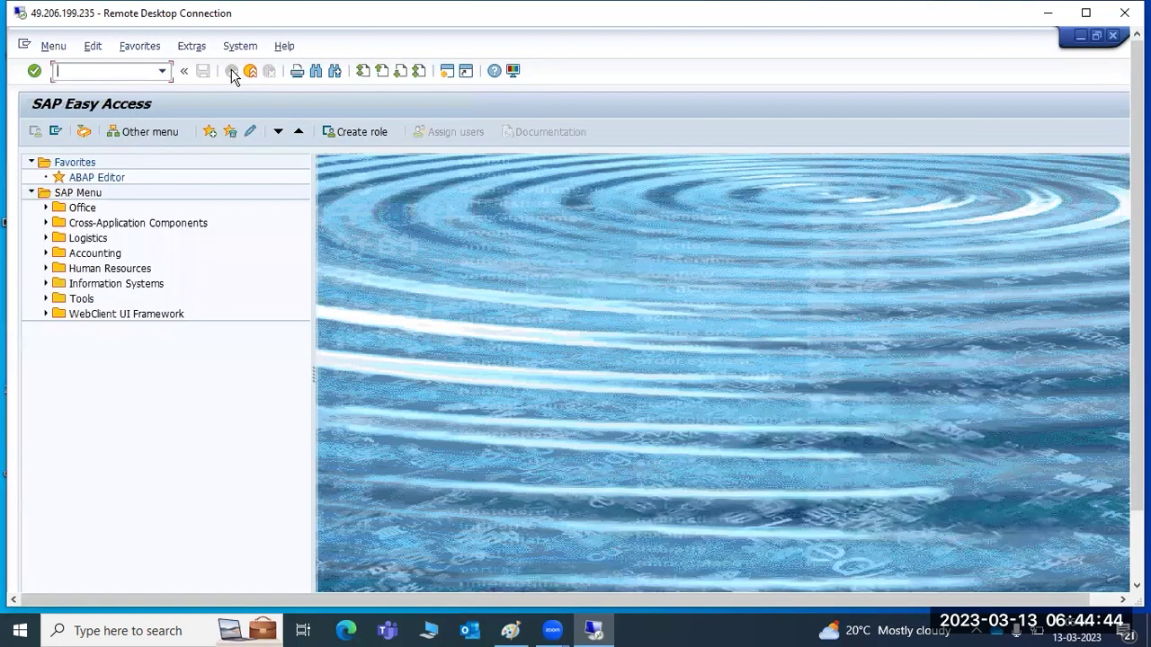
pyautogui.click(1111, 38)
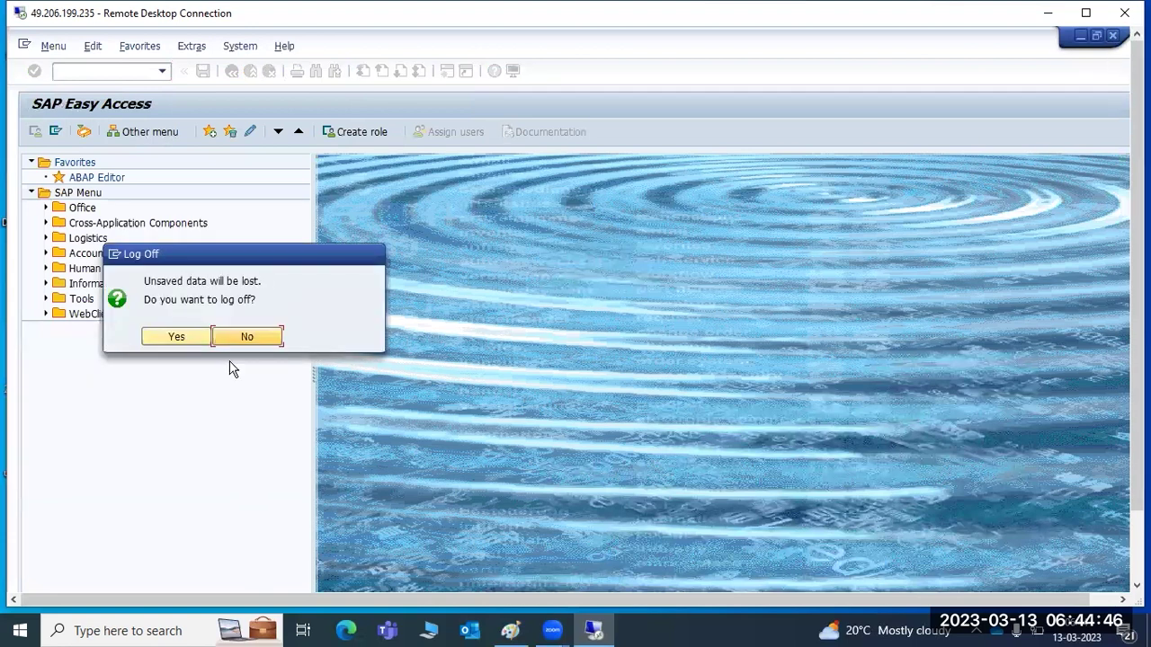
pyautogui.click(192, 339)
# Log on to the ECP system as user BASIS in client 001, dismissing the licence and failed-logon notices.
pyautogui.doubleClick(446, 99)
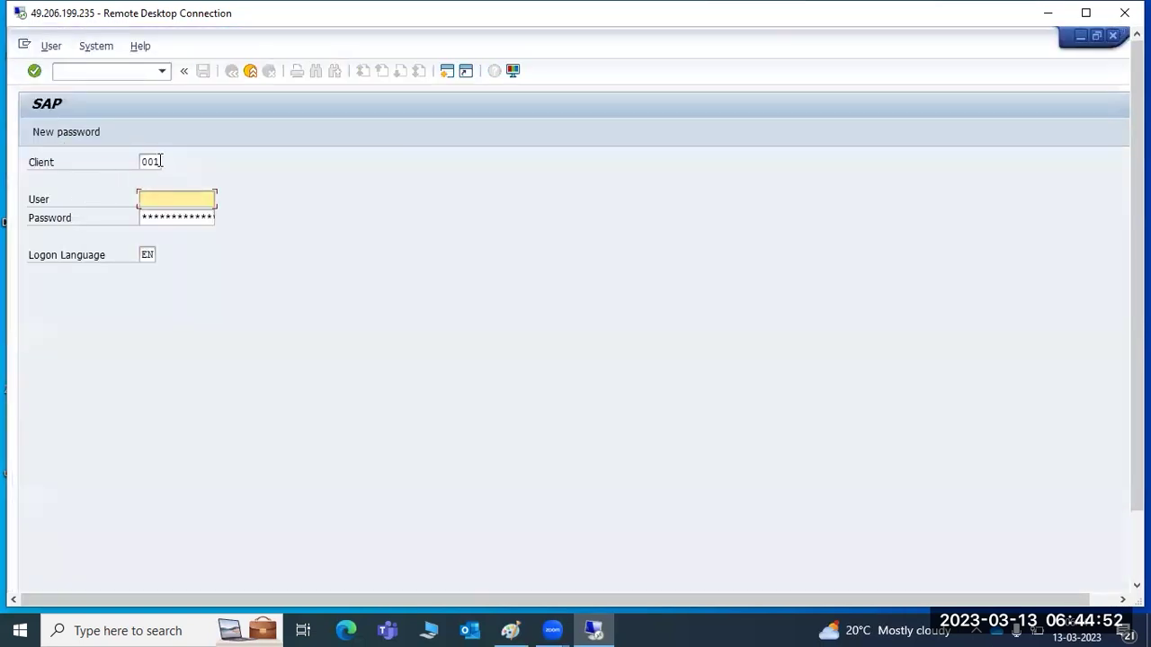
pyautogui.moveTo(142, 161); pyautogui.dragTo(162, 162)
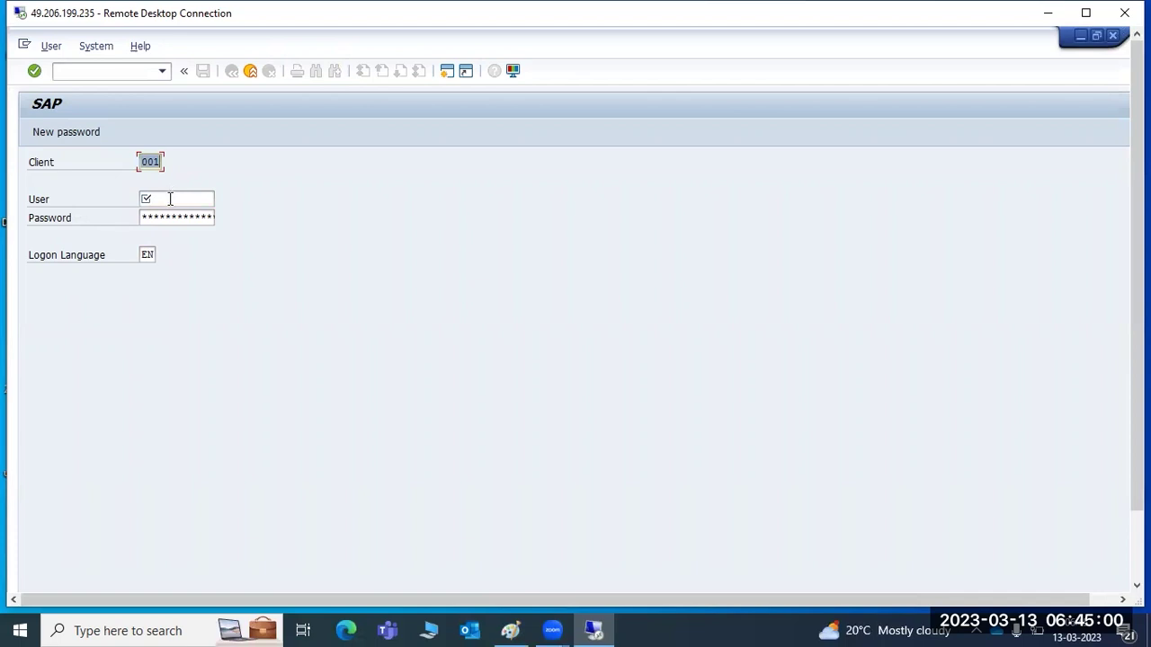
pyautogui.click(170, 198)
pyautogui.doubleClick(144, 162)
pyautogui.click(161, 206)
pyautogui.write('basis')
pyautogui.press('Tab')
pyautogui.press('Return')
pyautogui.press('Tab')
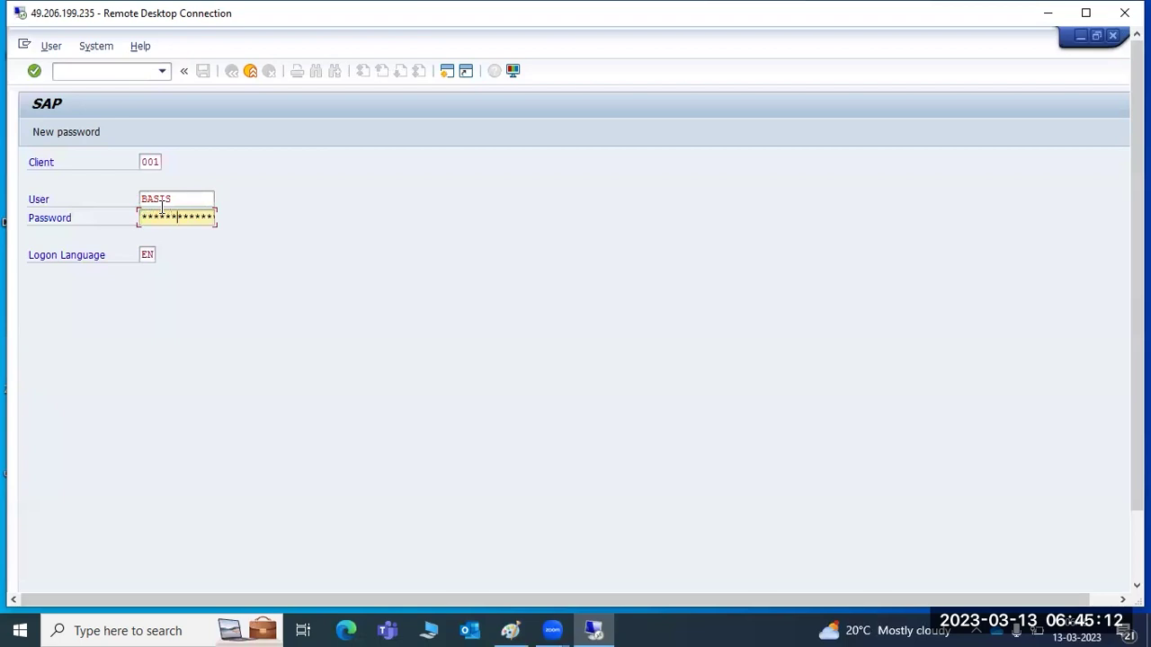
pyautogui.press('Return')
pyautogui.press('Return')
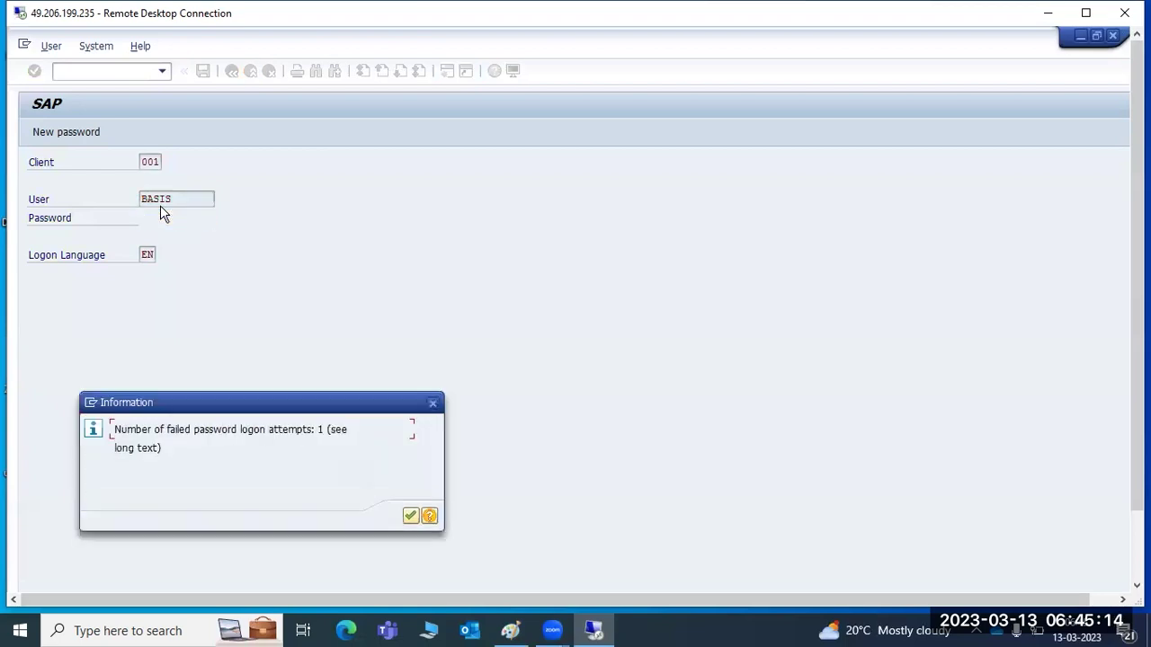
pyautogui.press('Return')
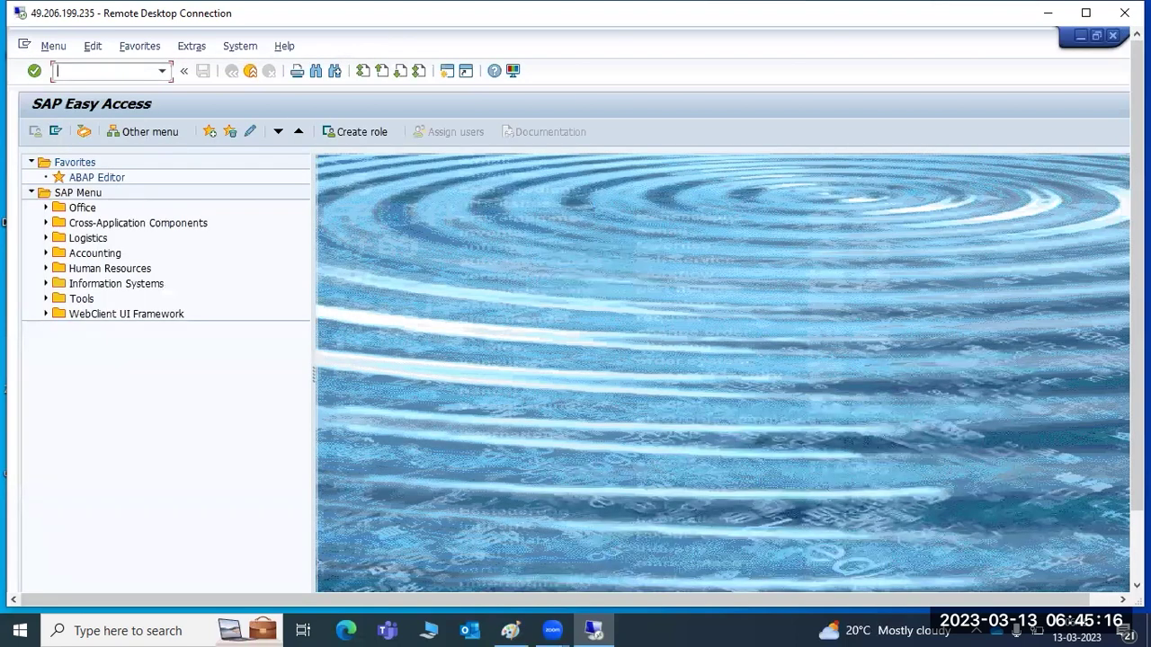
pyautogui.press('Return')
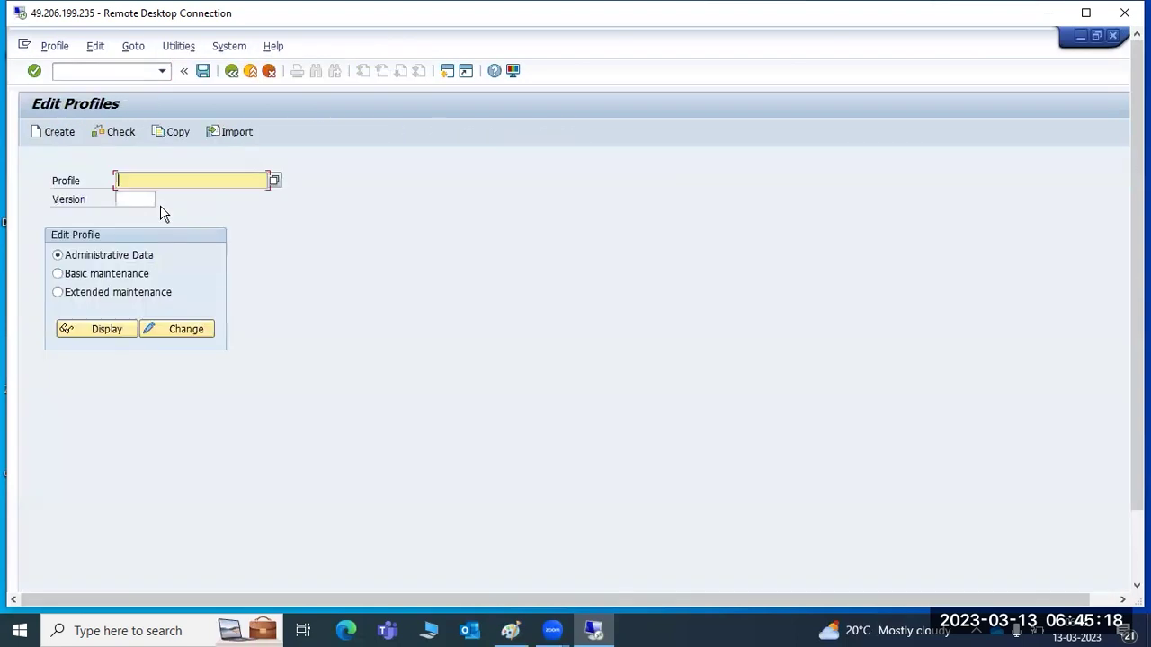
# In extended maintenance of ECP_D11_SAPWINDOWS, change login/system_client from 001 to 100.
pyautogui.click(275, 183)
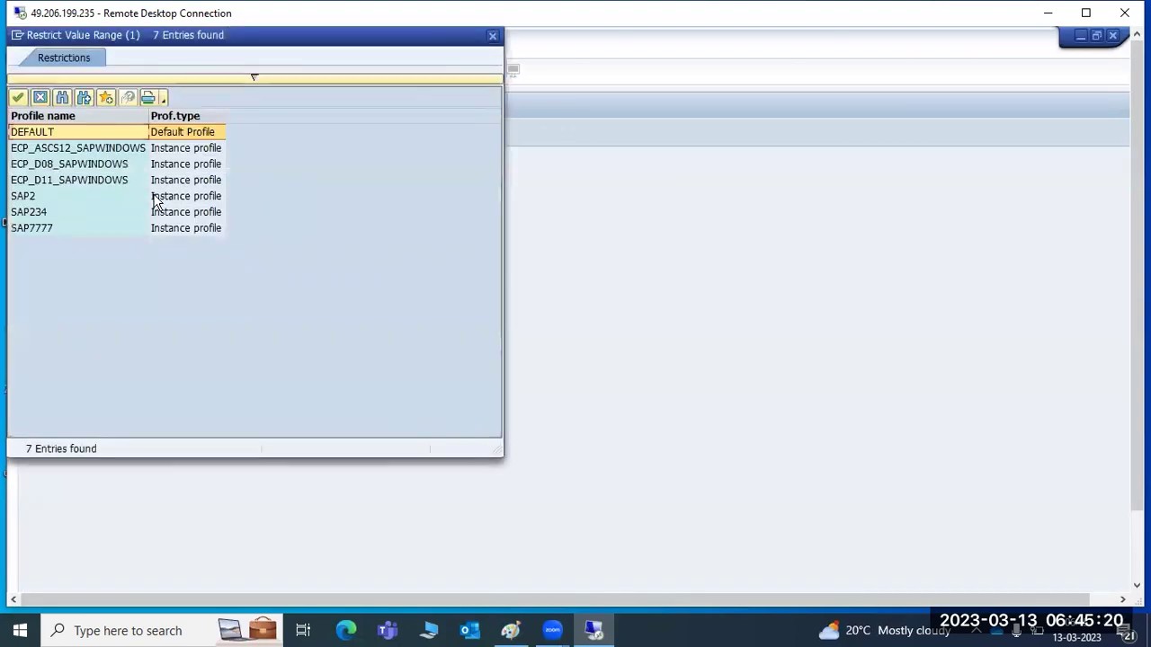
pyautogui.doubleClick(90, 183)
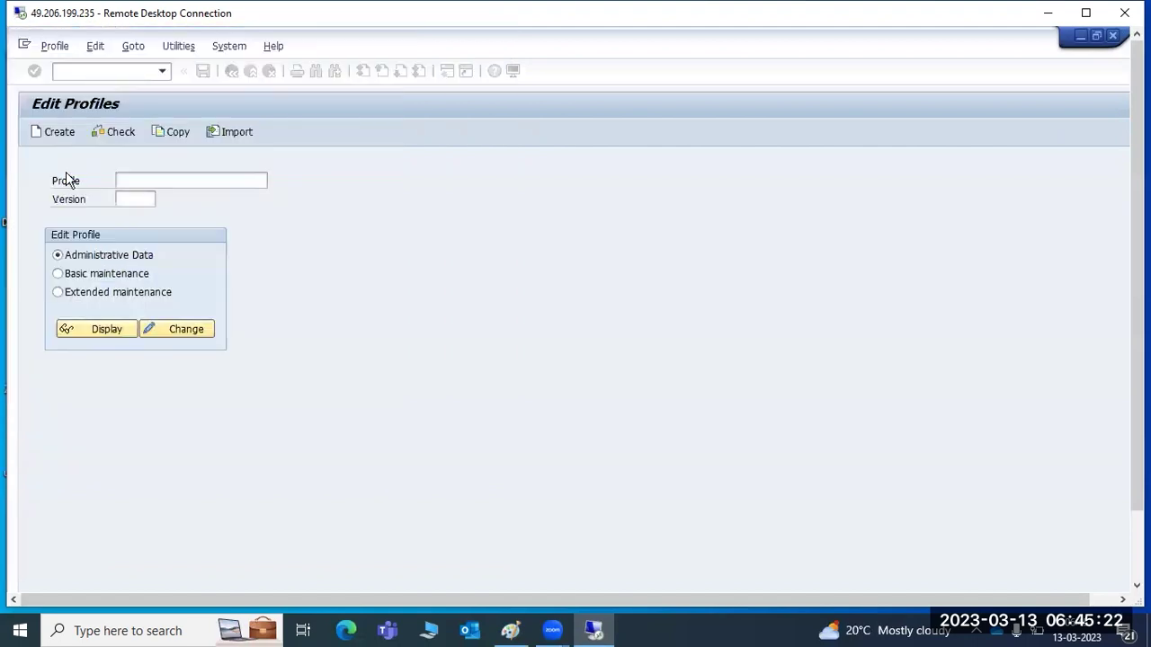
pyautogui.click(77, 295)
pyautogui.click(128, 325)
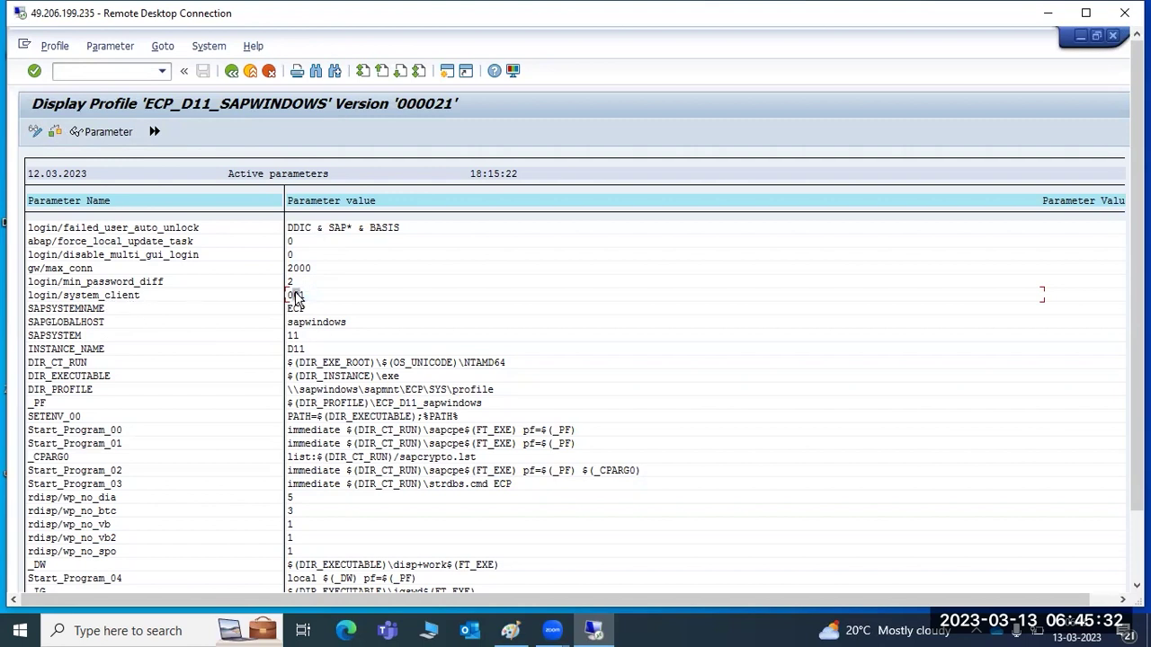
pyautogui.click(34, 135)
pyautogui.click(315, 294)
pyautogui.doubleClick(314, 294)
pyautogui.write('1')
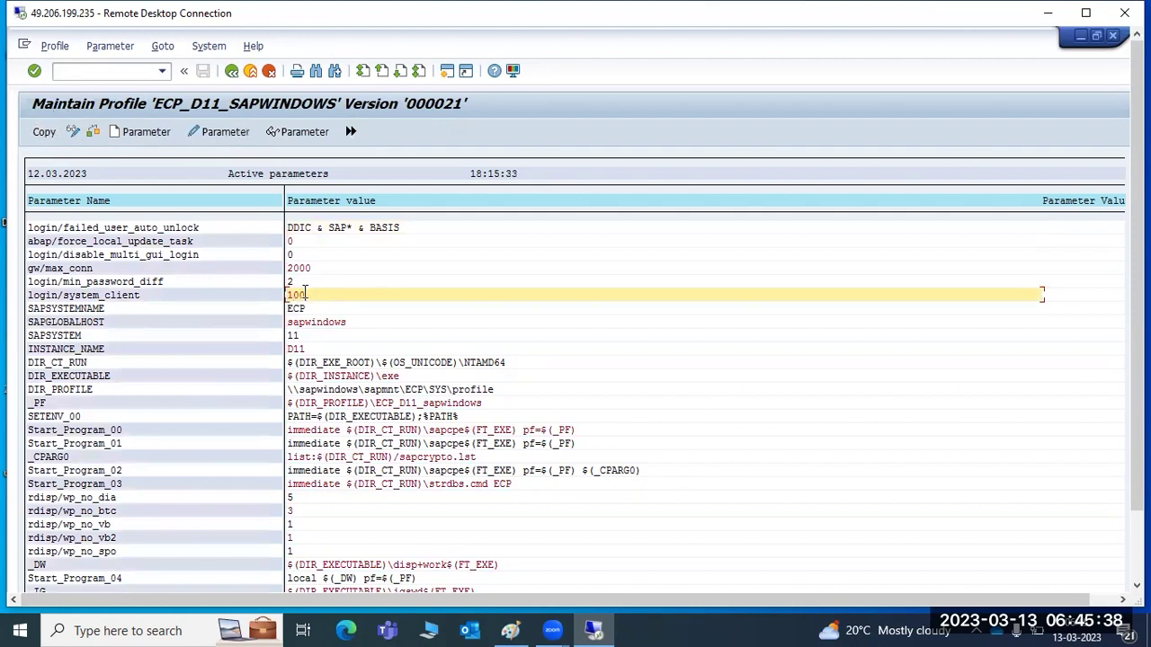
pyautogui.click(44, 132)
pyautogui.click(231, 70)
# Save and activate the profile as version 22, acknowledge the restart reminder, and log off.
pyautogui.click(203, 71)
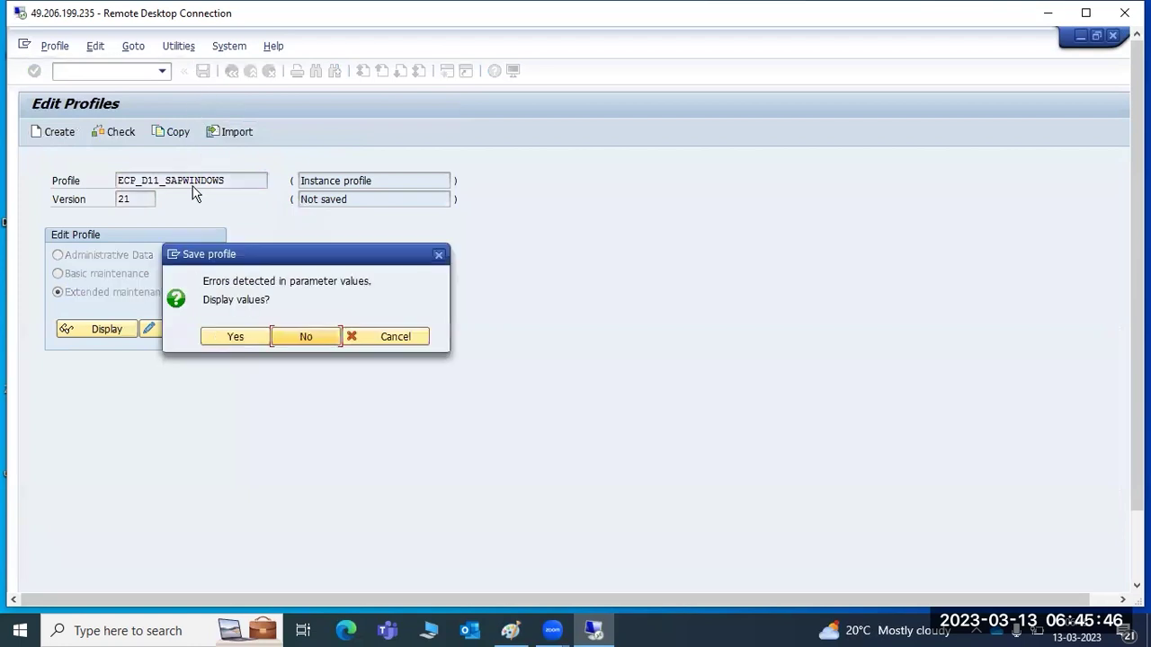
pyautogui.click(227, 335)
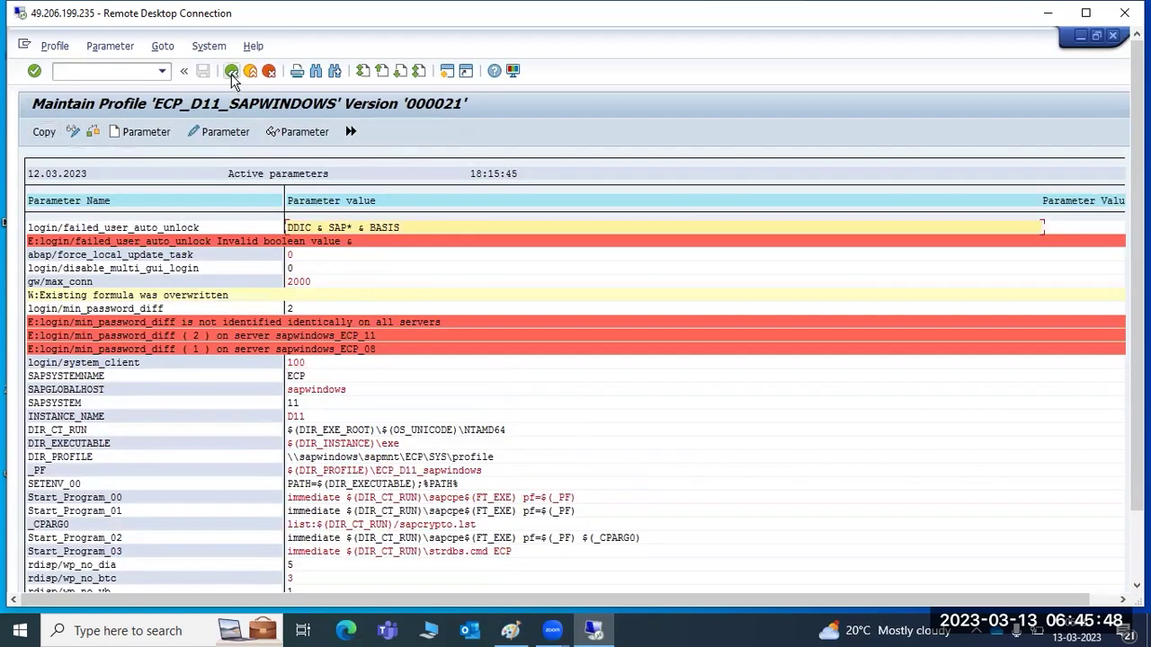
pyautogui.click(231, 70)
pyautogui.click(232, 338)
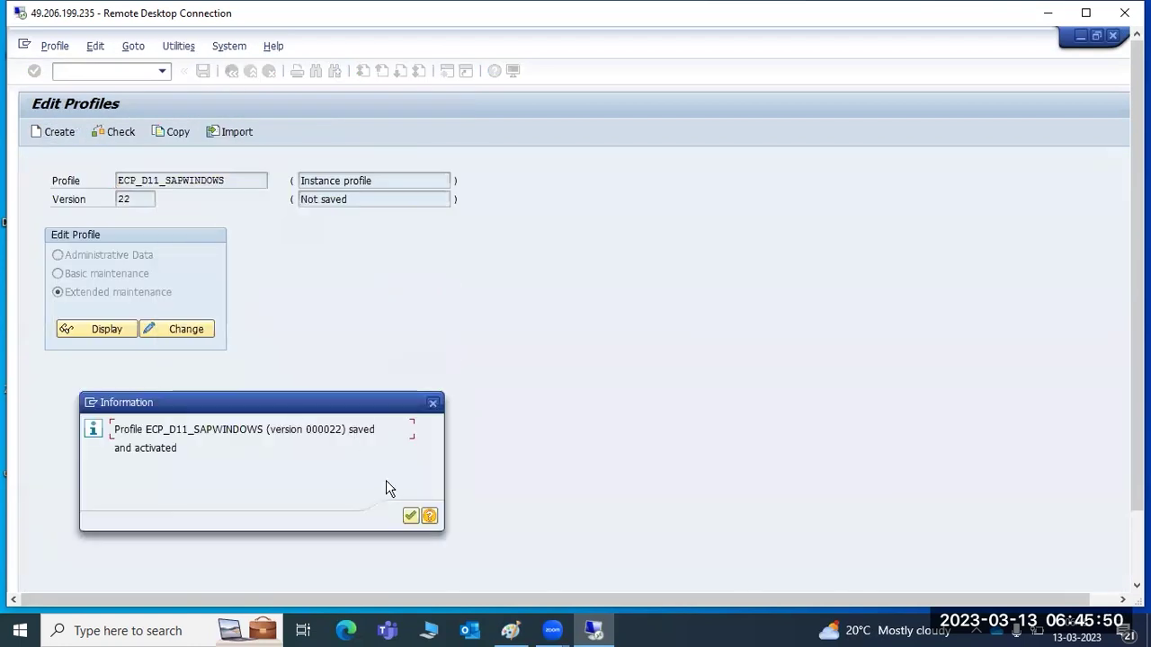
pyautogui.click(409, 515)
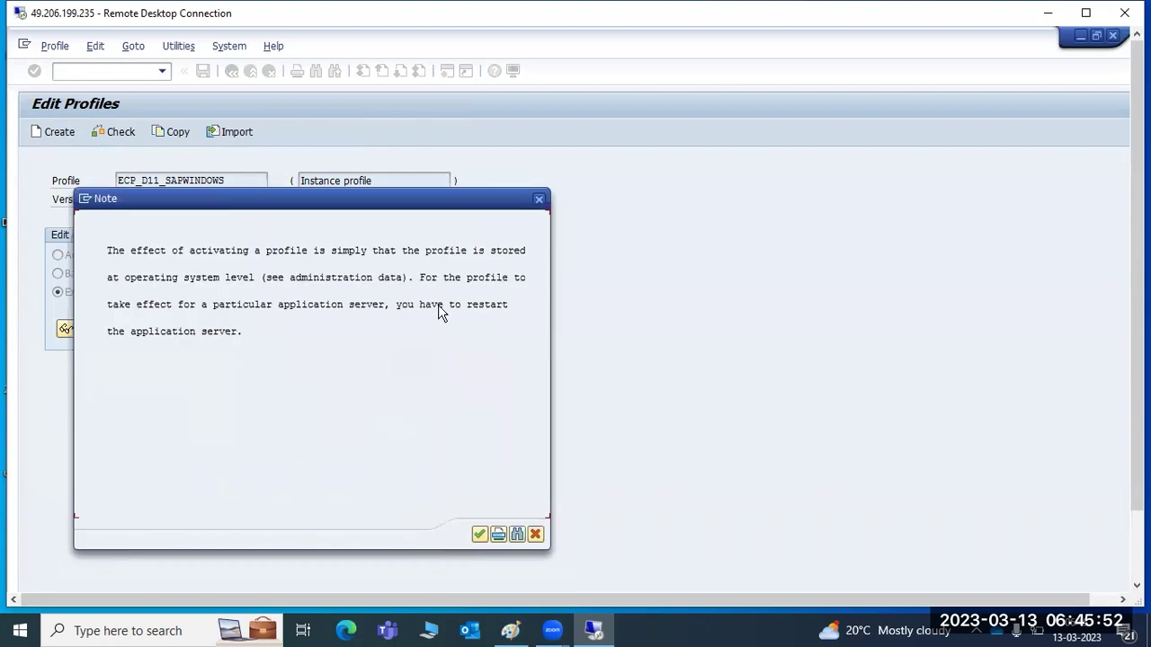
pyautogui.click(479, 535)
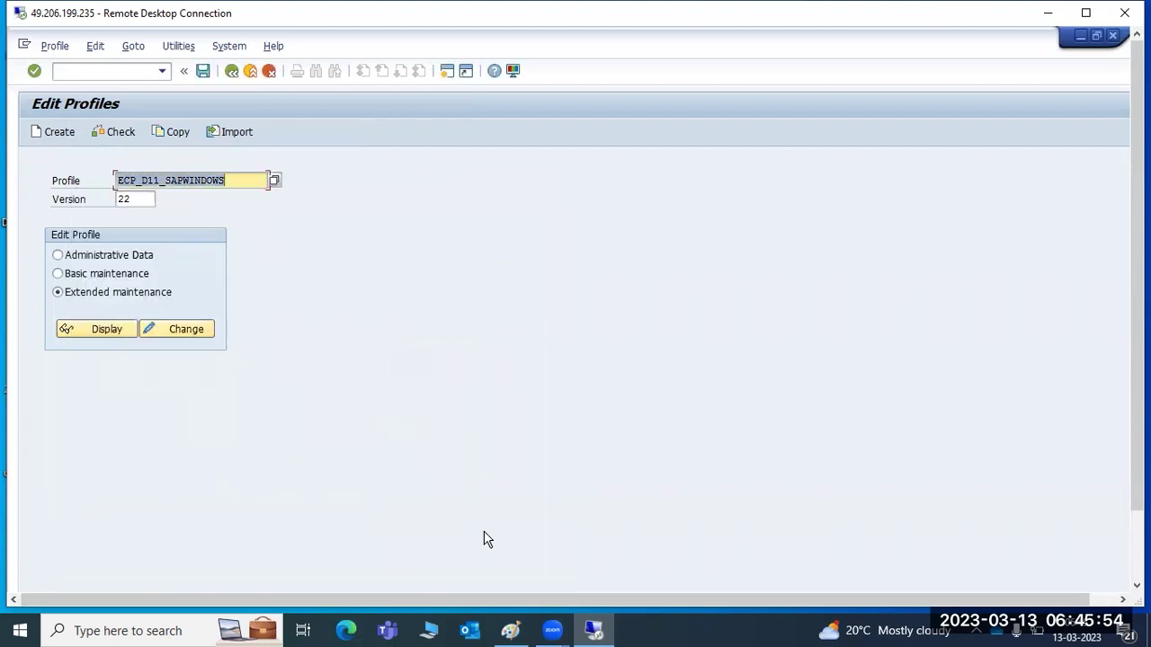
pyautogui.click(1113, 36)
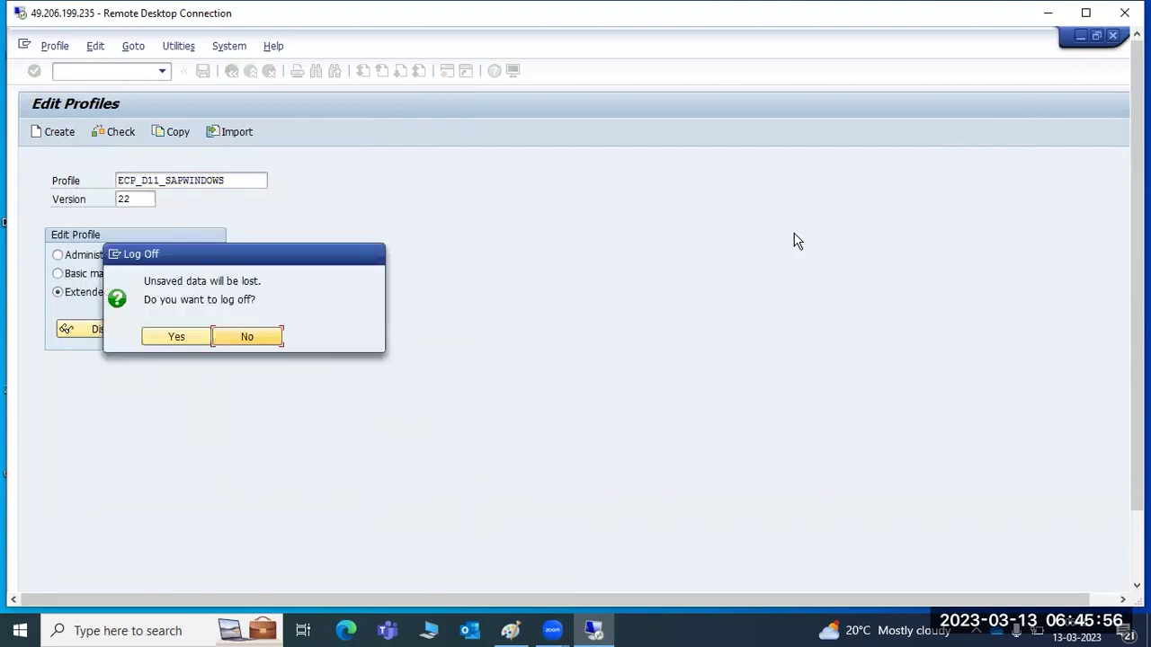
pyautogui.click(191, 342)
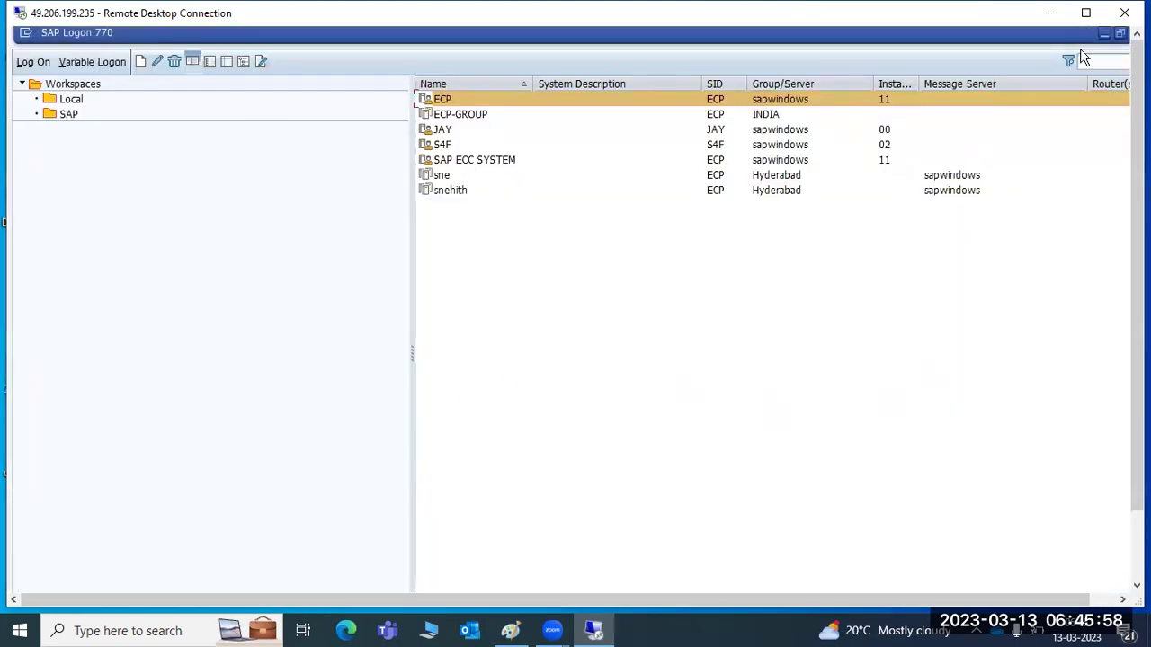
# Restart ECP instance sapwindows 11 in the Management Console and refresh its status.
pyautogui.click(1104, 33)
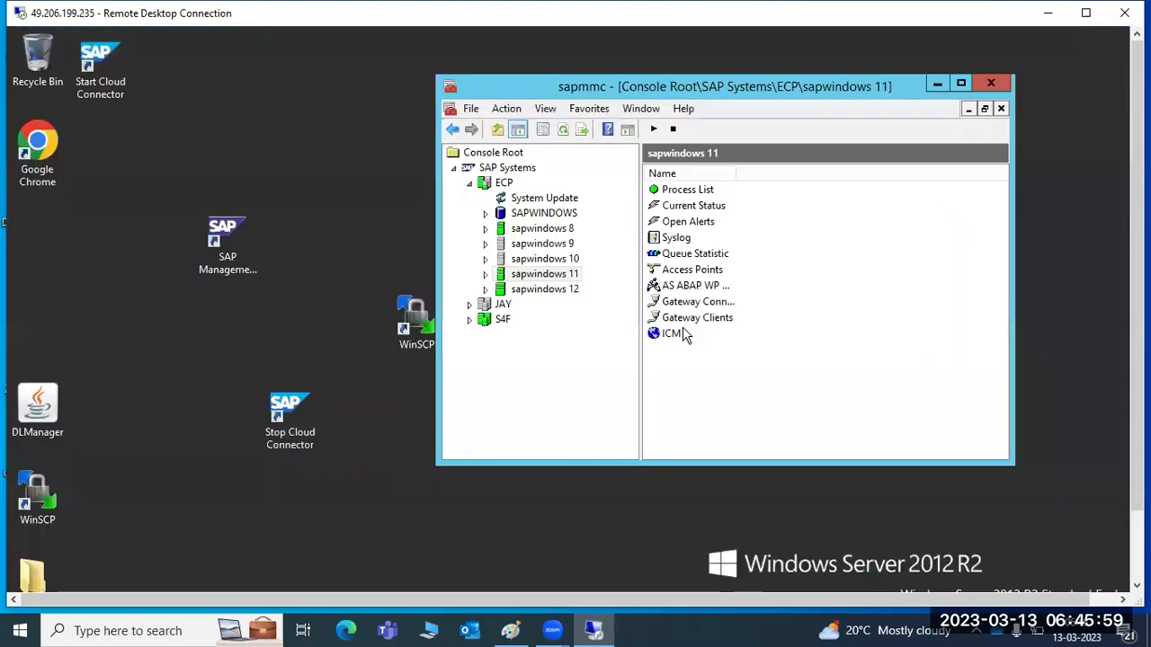
pyautogui.rightClick(518, 274)
pyautogui.click(565, 324)
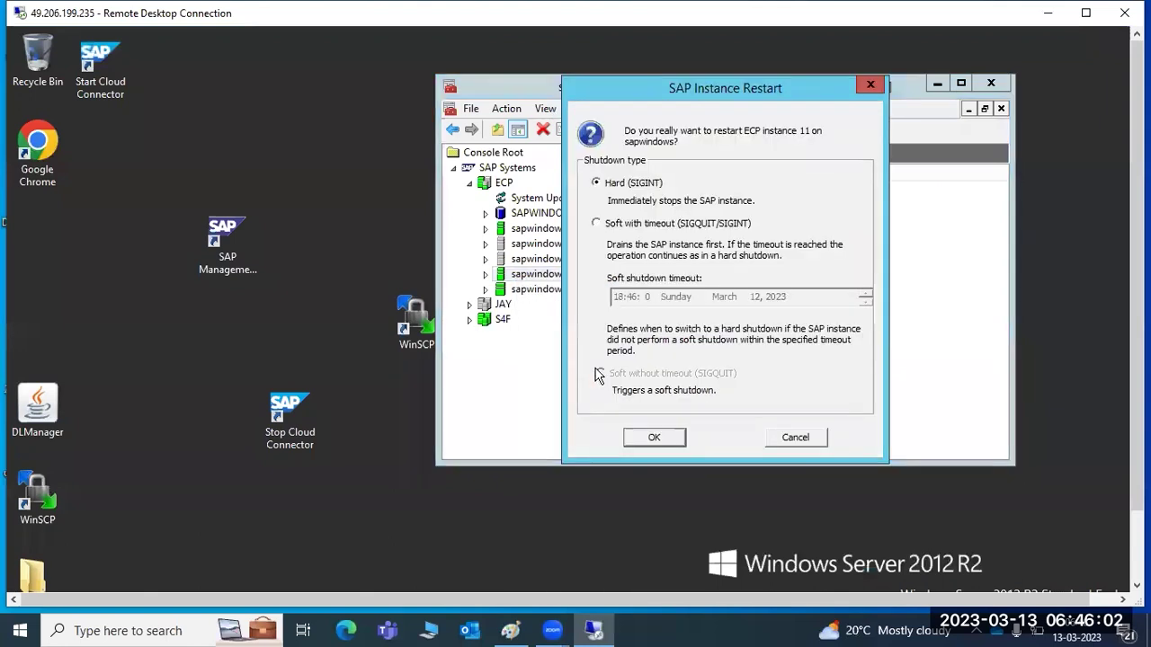
pyautogui.click(653, 439)
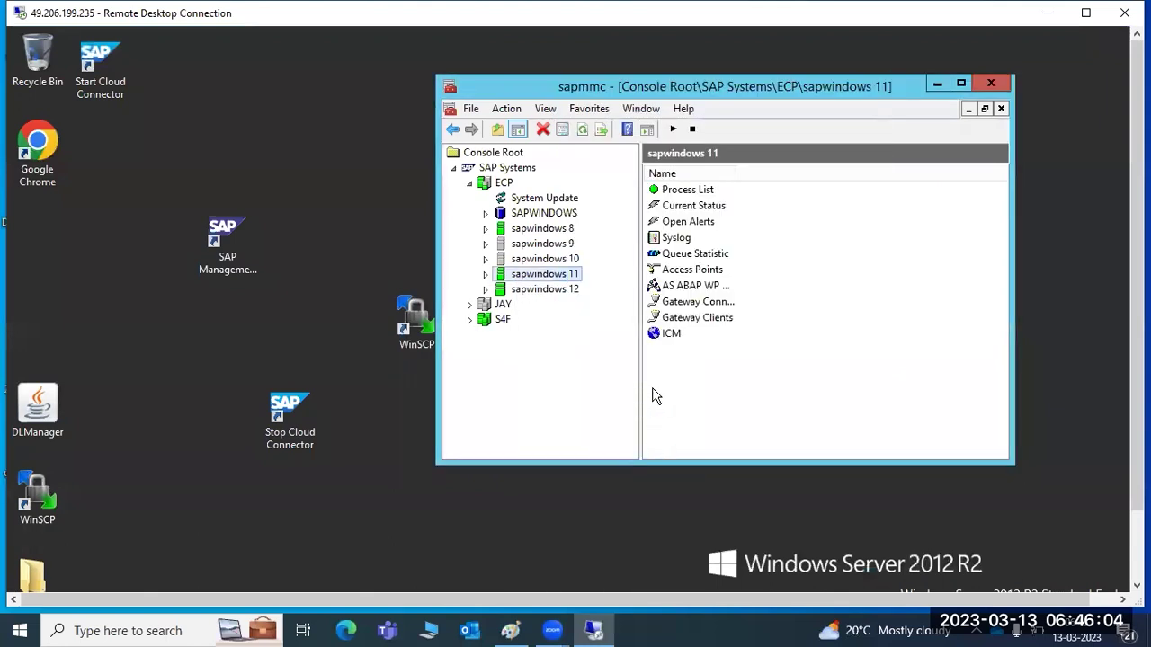
pyautogui.click(583, 131)
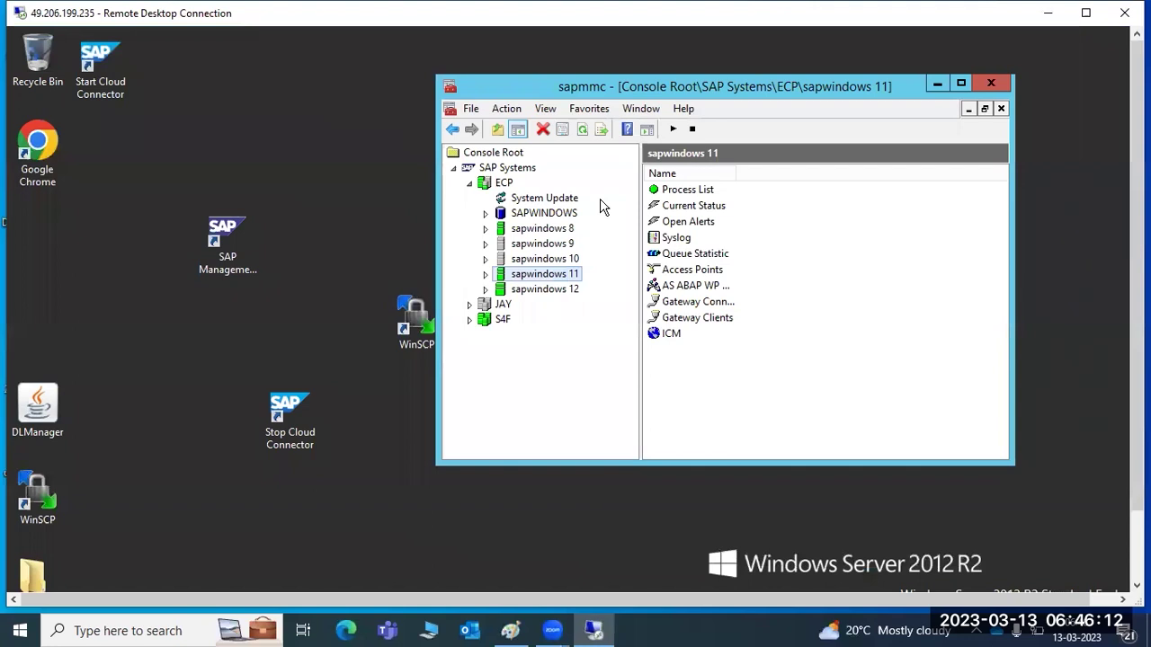
# Open the AS ABAP WP Table of S4F's sapwindows 2 and inspect work processes 9 and 16.
pyautogui.click(468, 320)
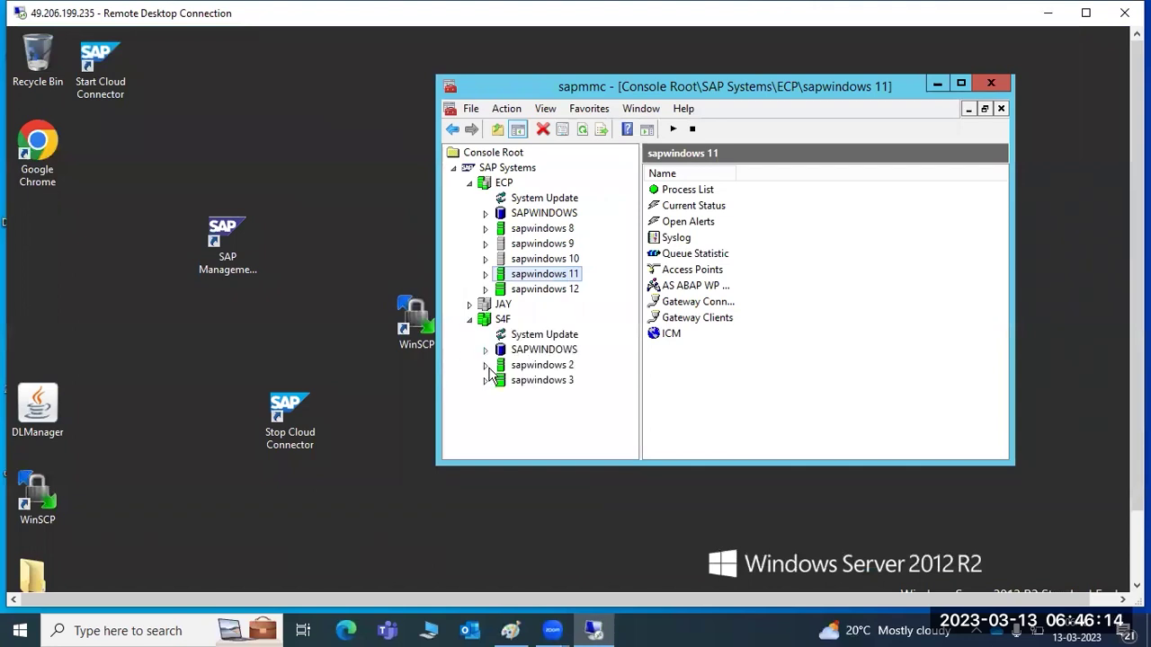
pyautogui.click(487, 365)
pyautogui.click(544, 379)
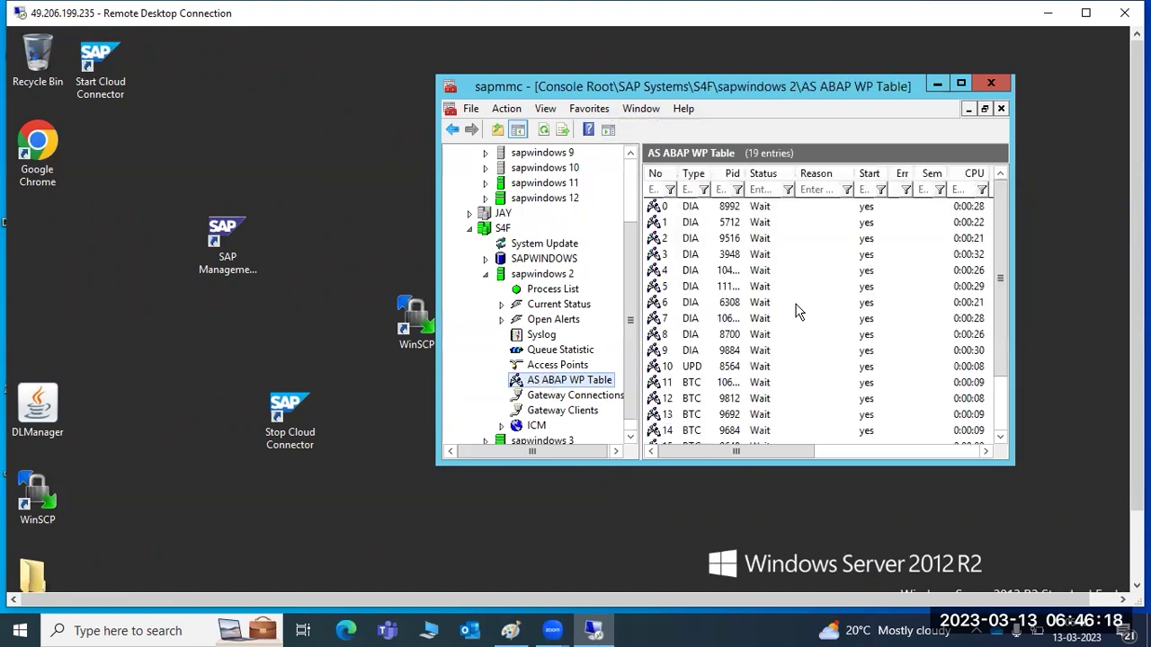
pyautogui.click(676, 354)
pyautogui.scroll(-2, 691, 382)
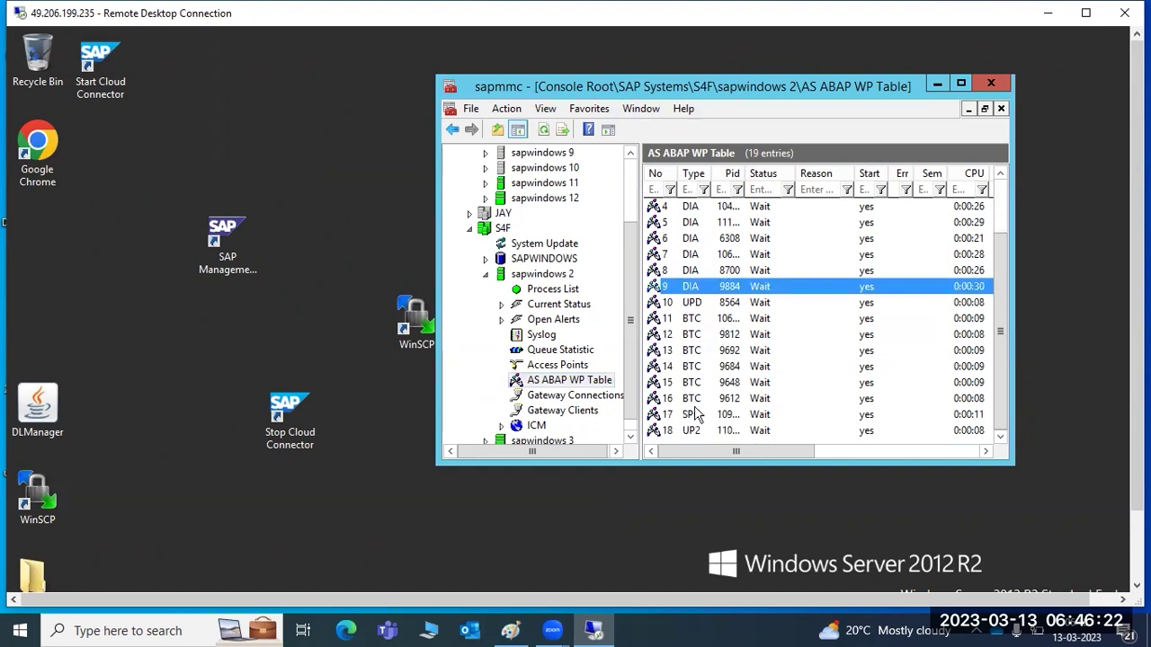
pyautogui.click(676, 403)
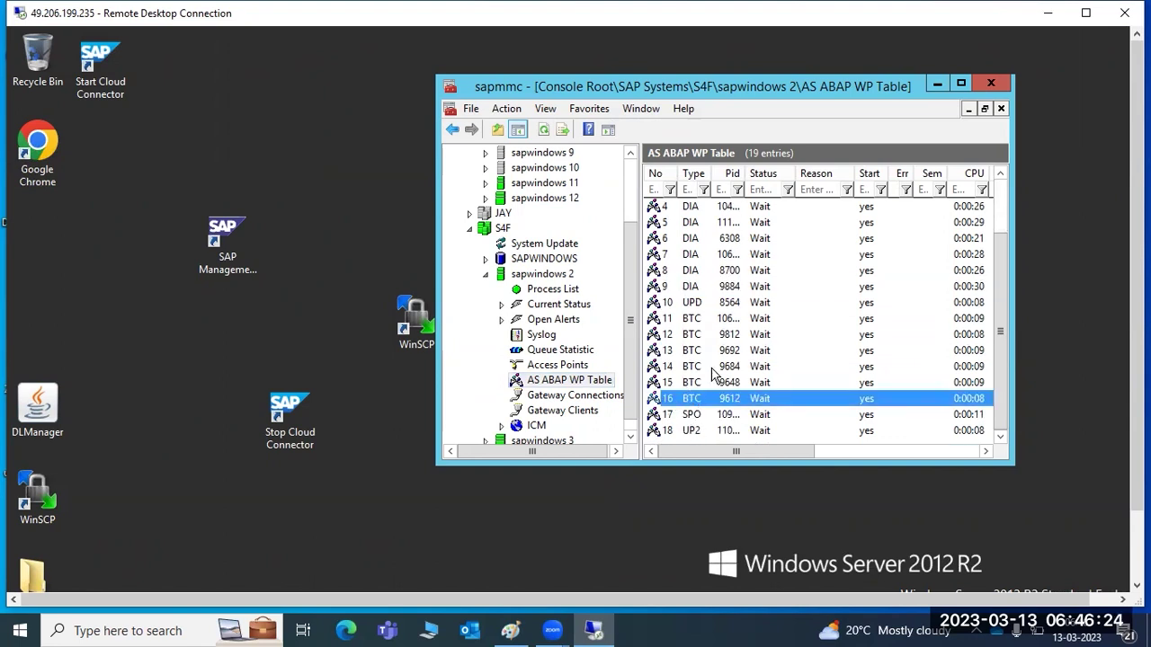
pyautogui.scroll(2, 715, 373)
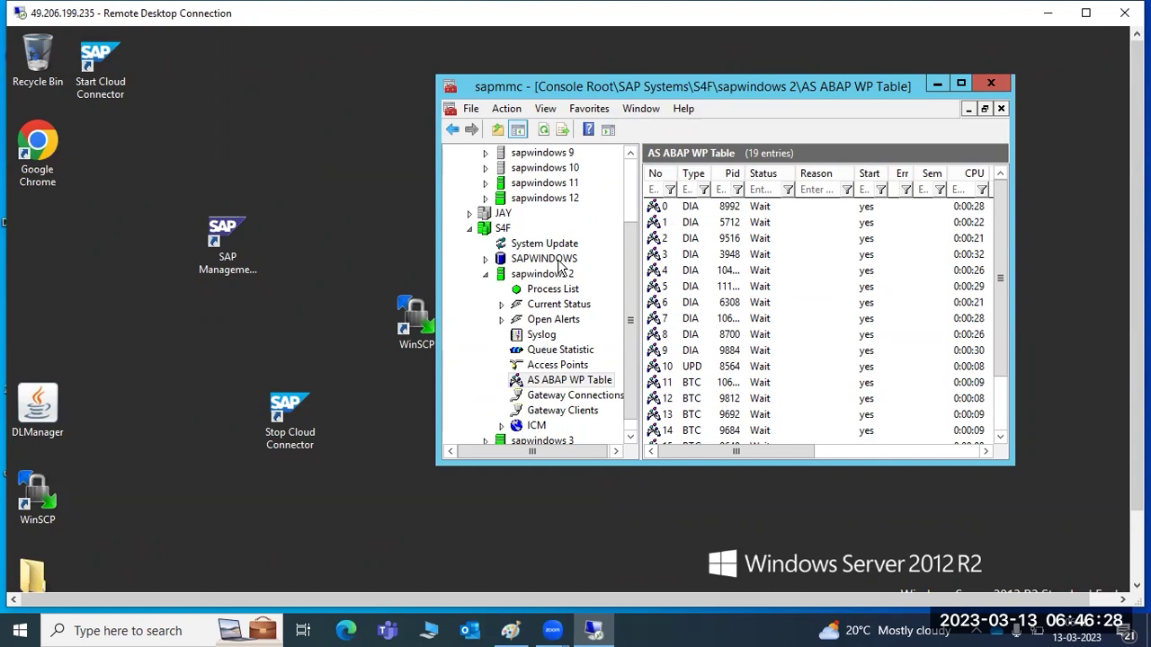
pyautogui.scroll(2, 629, 218)
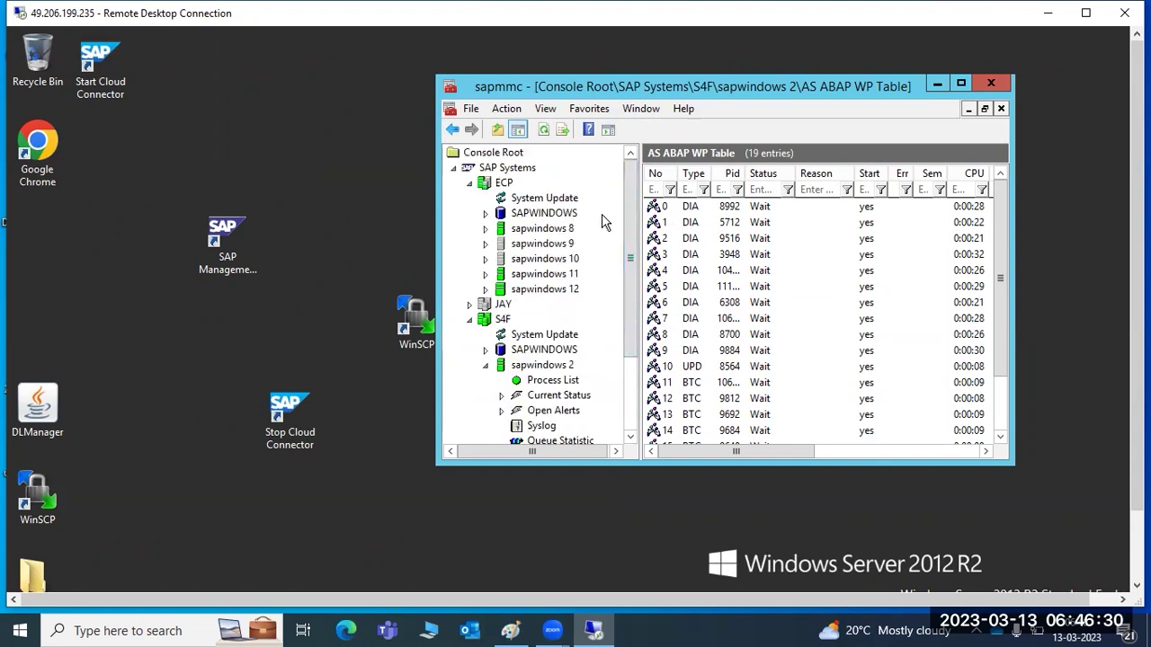
pyautogui.click(485, 274)
# Show the sapwindows 11 process list and refresh it to check each process's status.
pyautogui.click(518, 290)
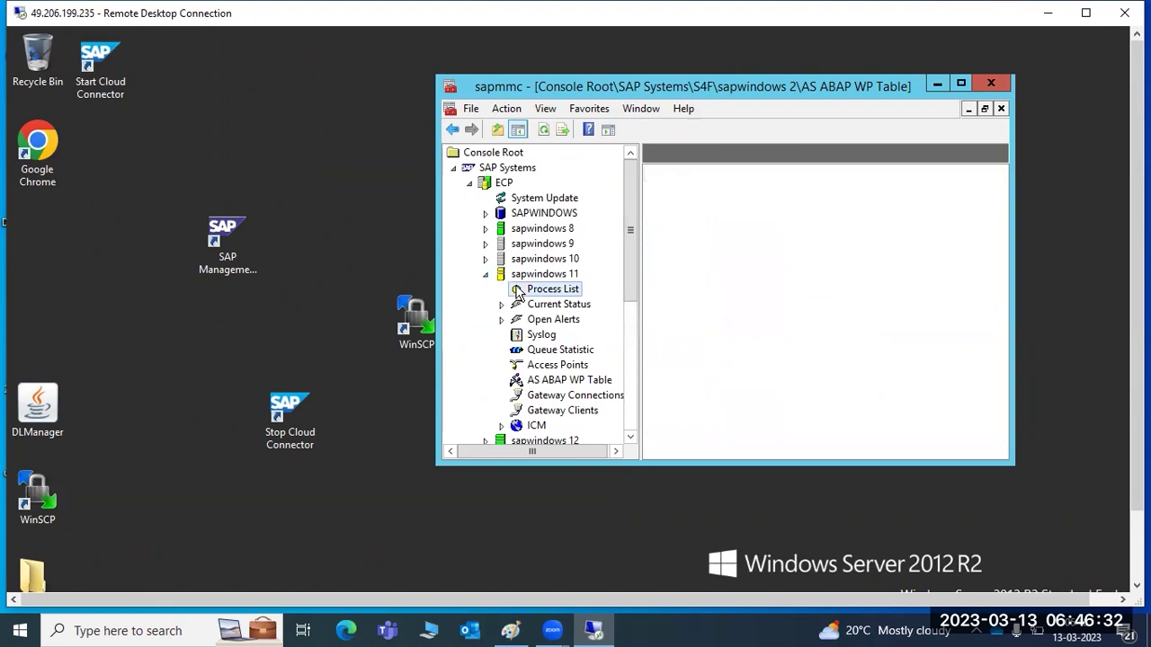
pyautogui.click(543, 130)
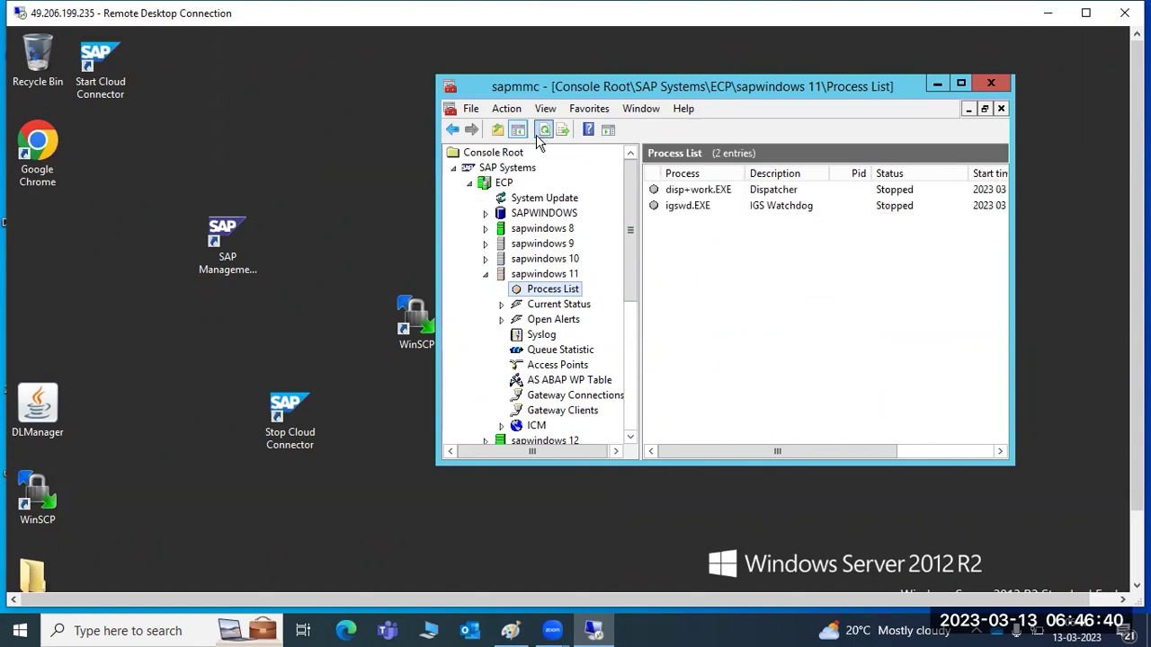
pyautogui.click(484, 276)
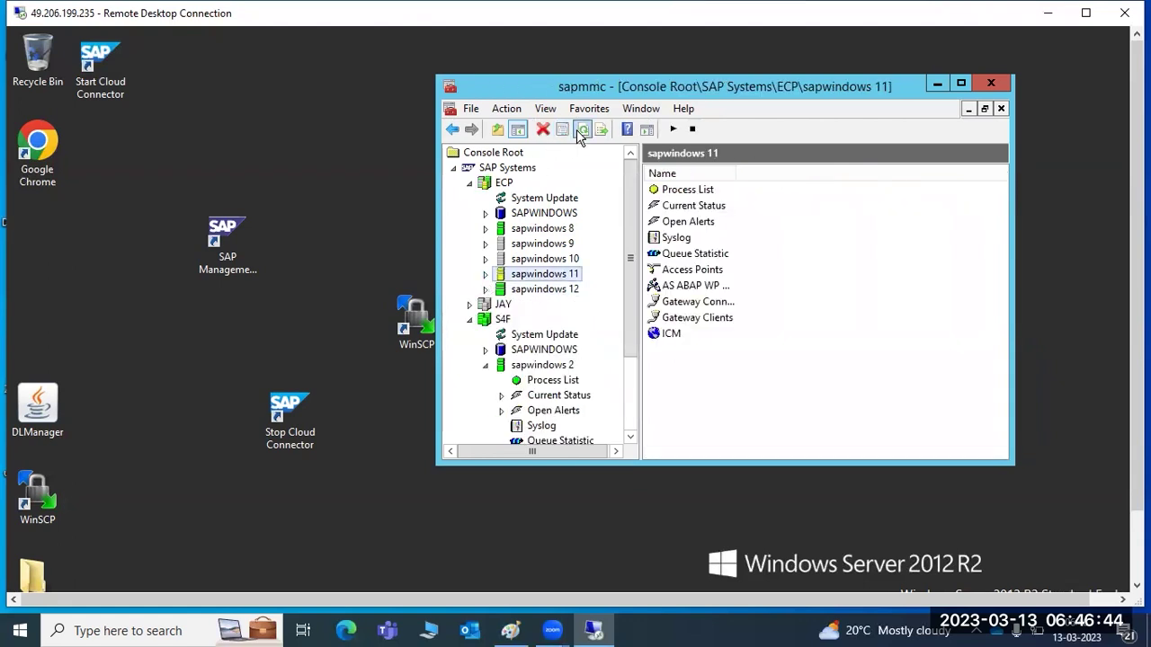
pyautogui.click(486, 275)
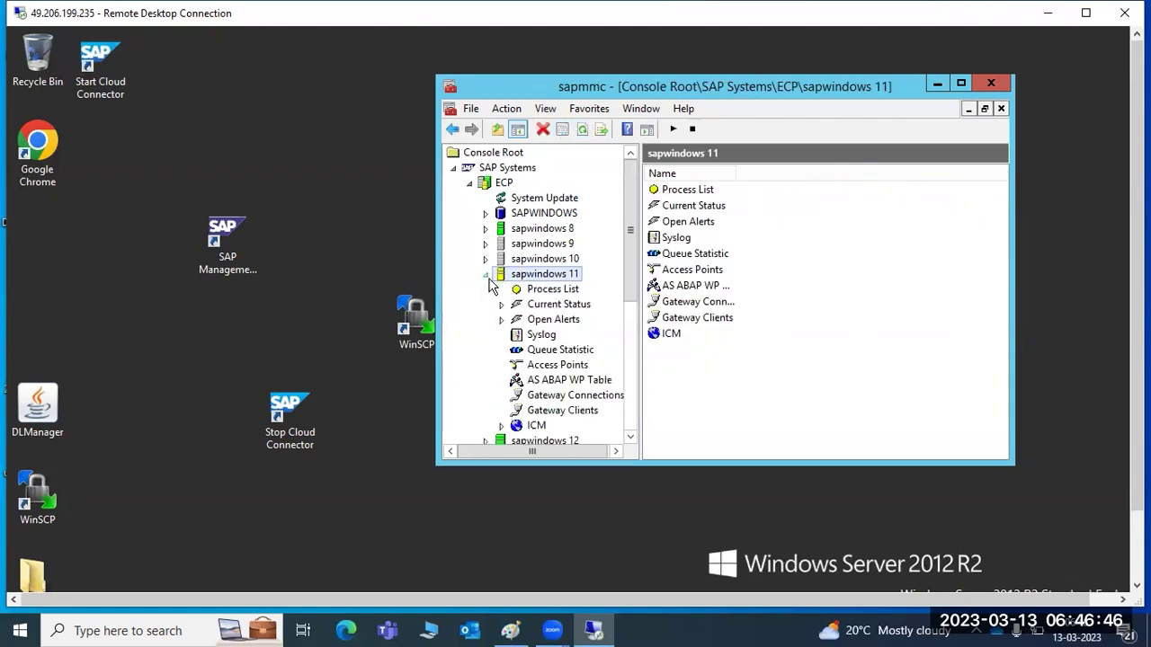
pyautogui.click(519, 291)
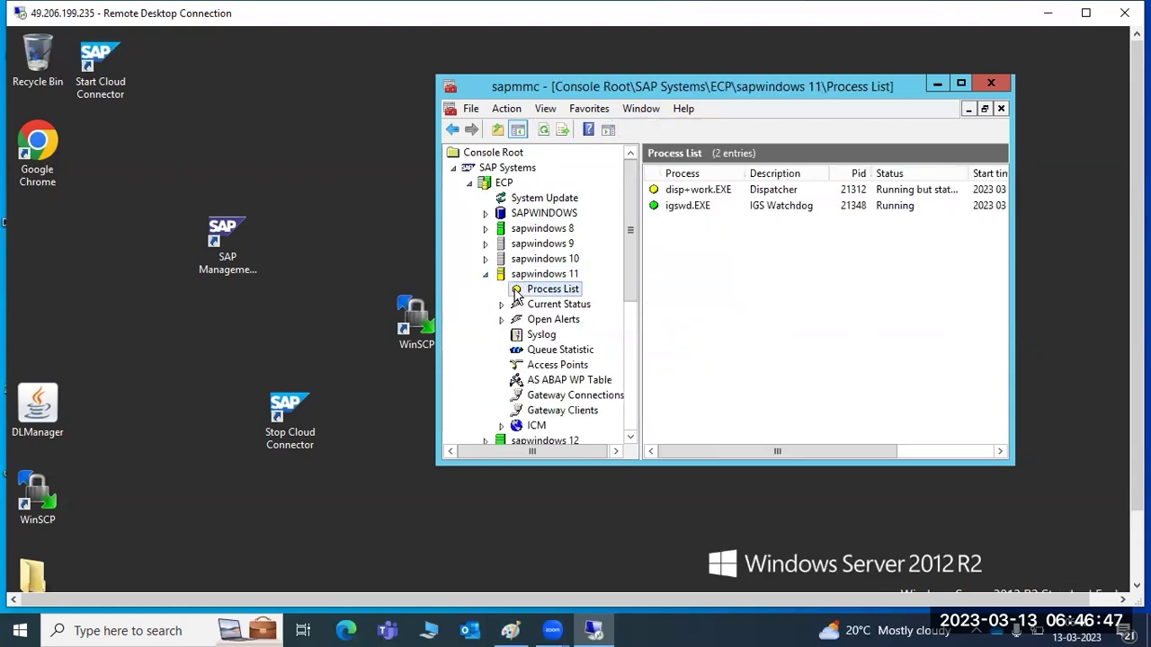
pyautogui.click(543, 131)
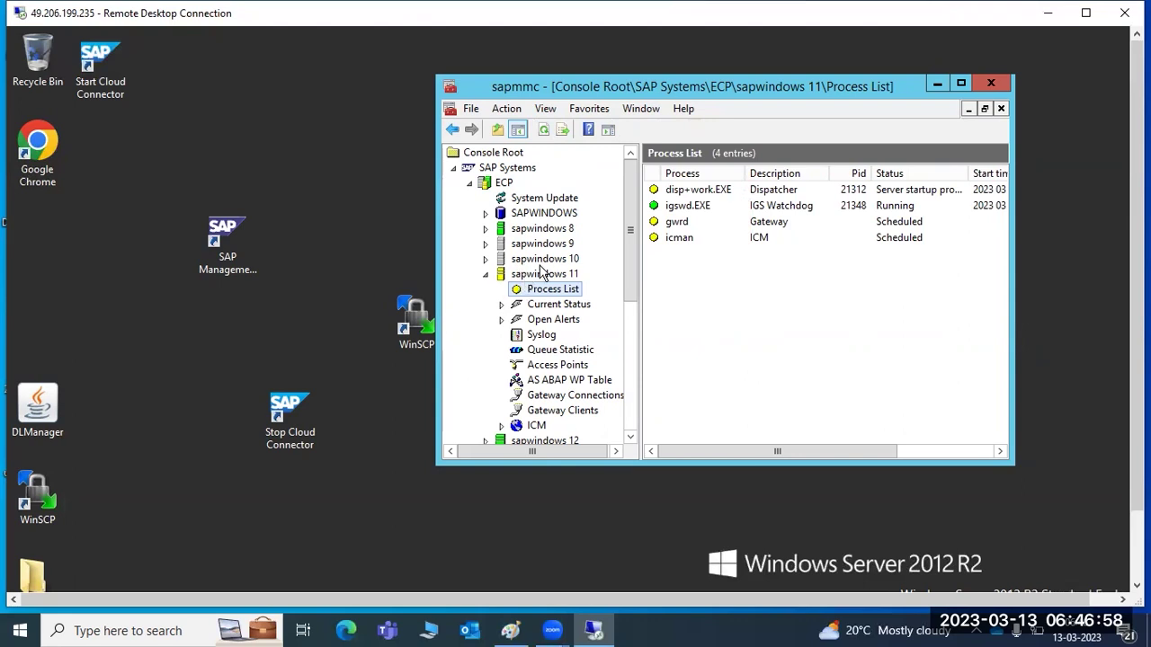
pyautogui.click(486, 276)
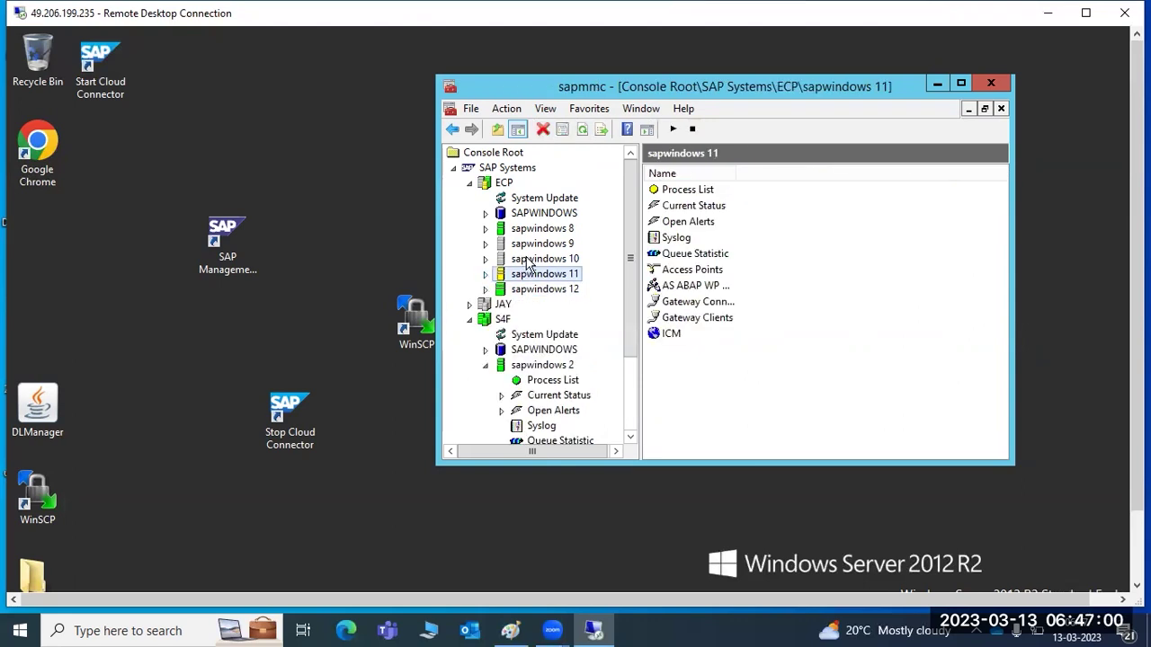
# Look over the ECP, sapwindows 10 and 11 action menus, then recheck that all four processes run.
pyautogui.rightClick(531, 282)
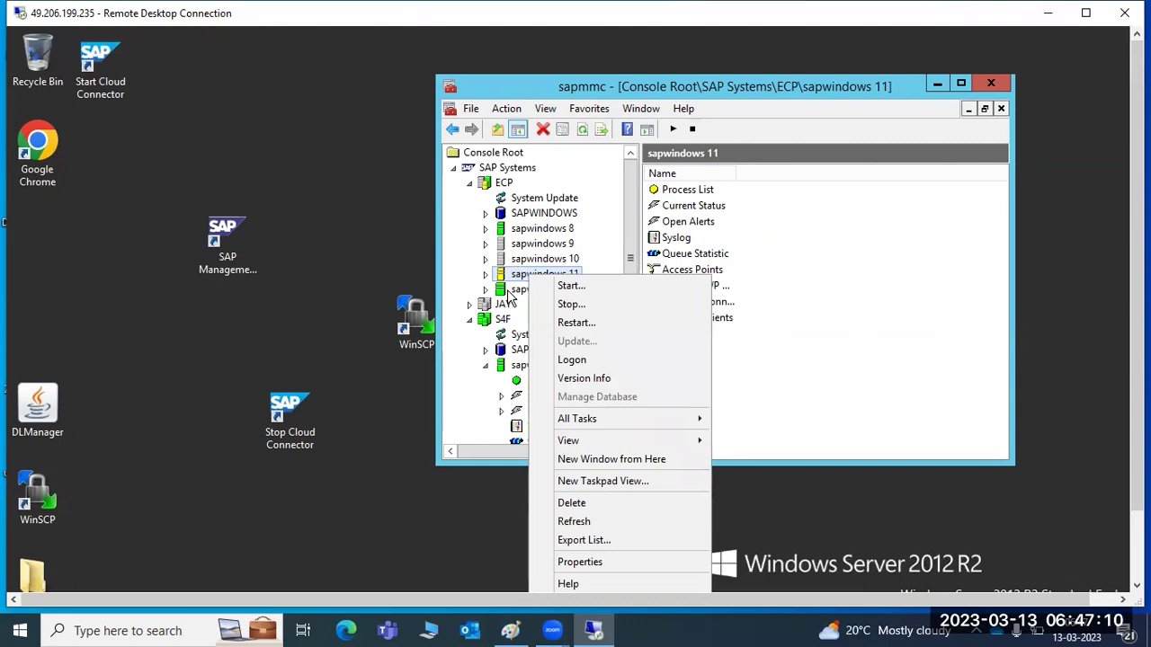
pyautogui.rightClick(486, 185)
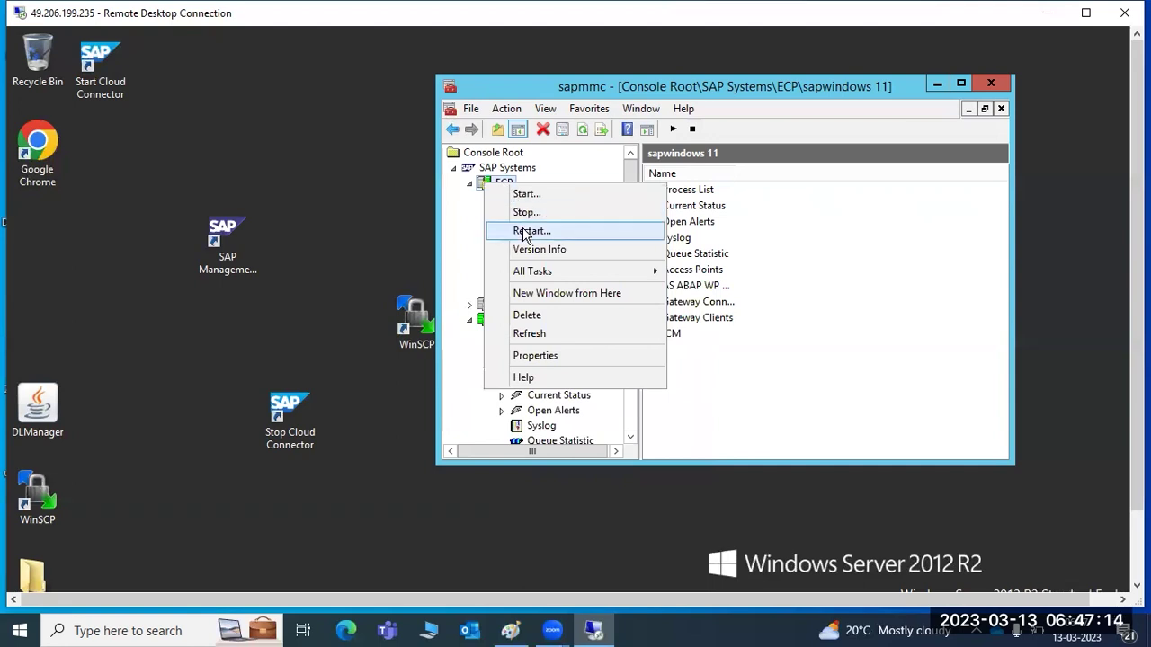
pyautogui.click(765, 389)
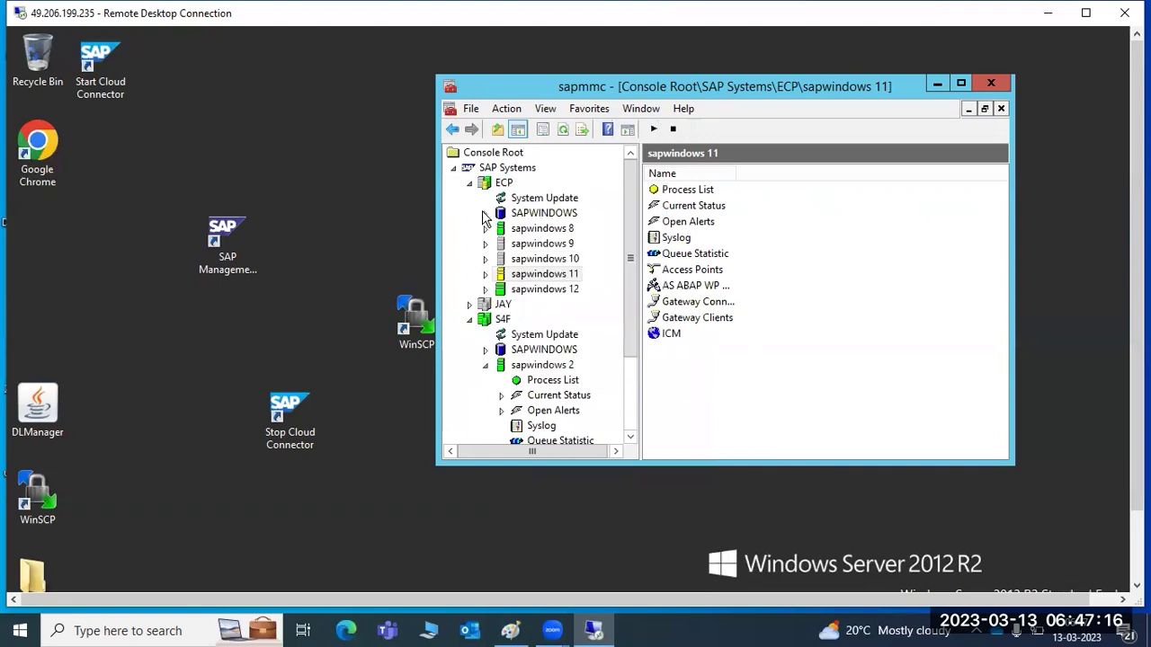
pyautogui.rightClick(491, 185)
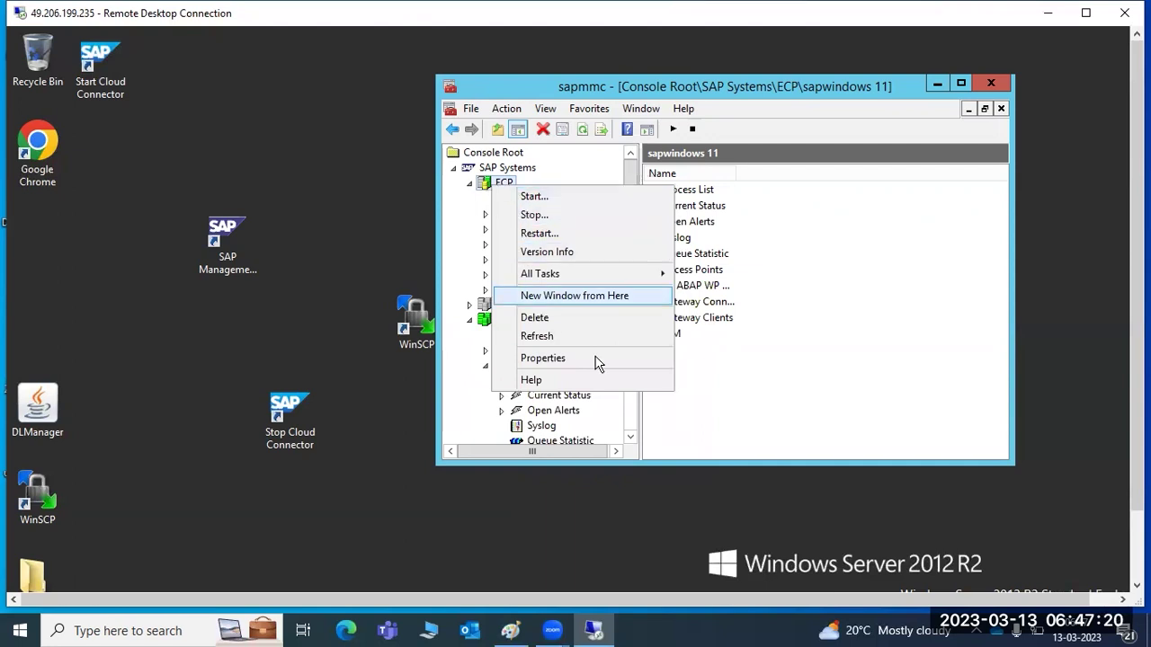
pyautogui.click(757, 383)
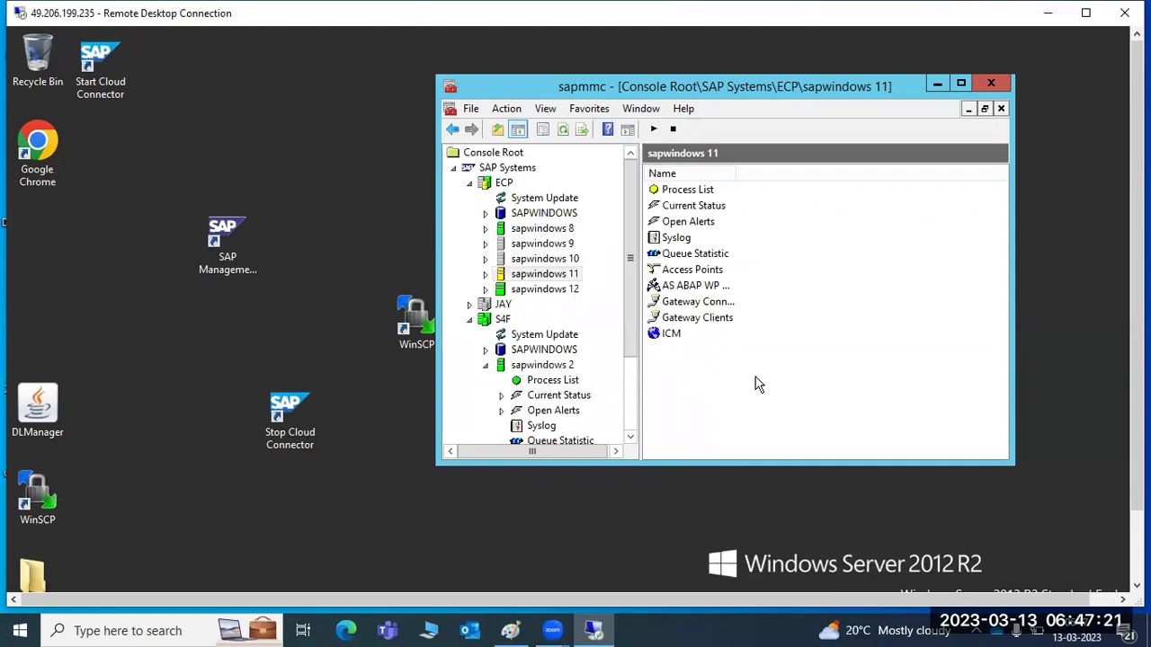
pyautogui.rightClick(511, 283)
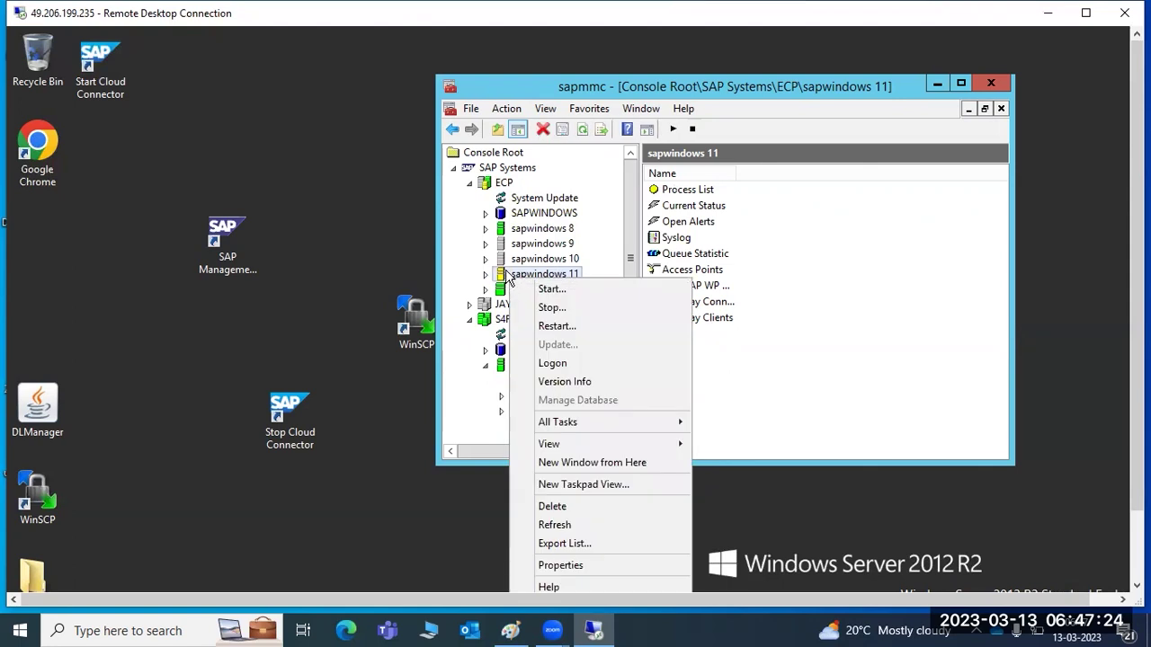
pyautogui.rightClick(508, 261)
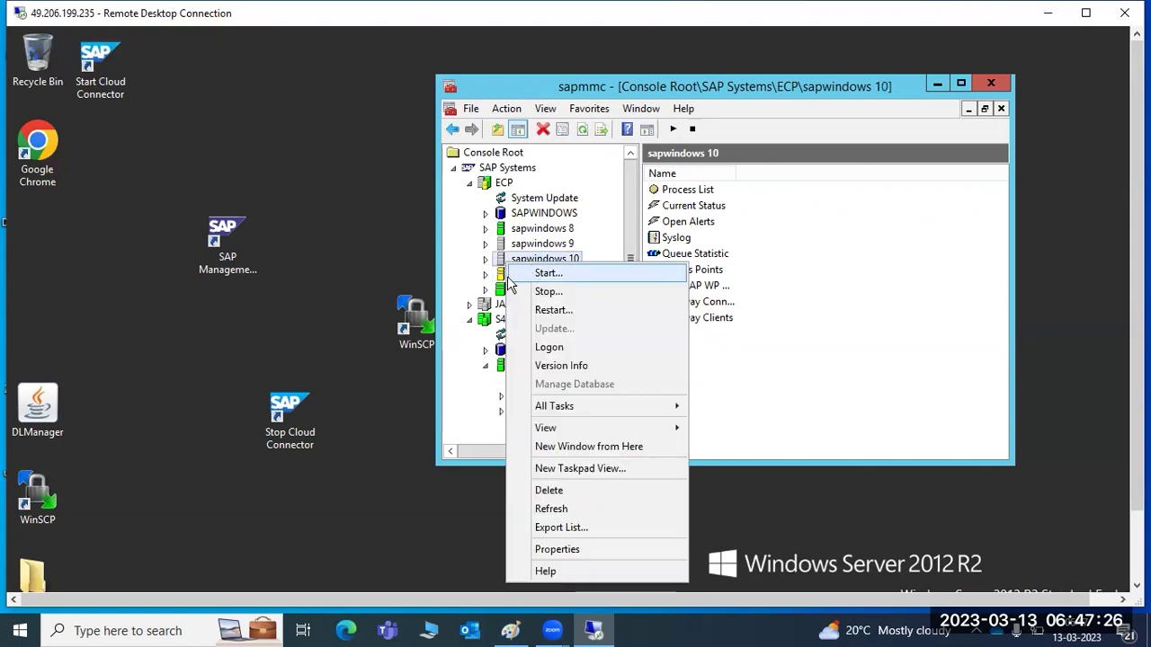
pyautogui.click(485, 274)
pyautogui.click(551, 289)
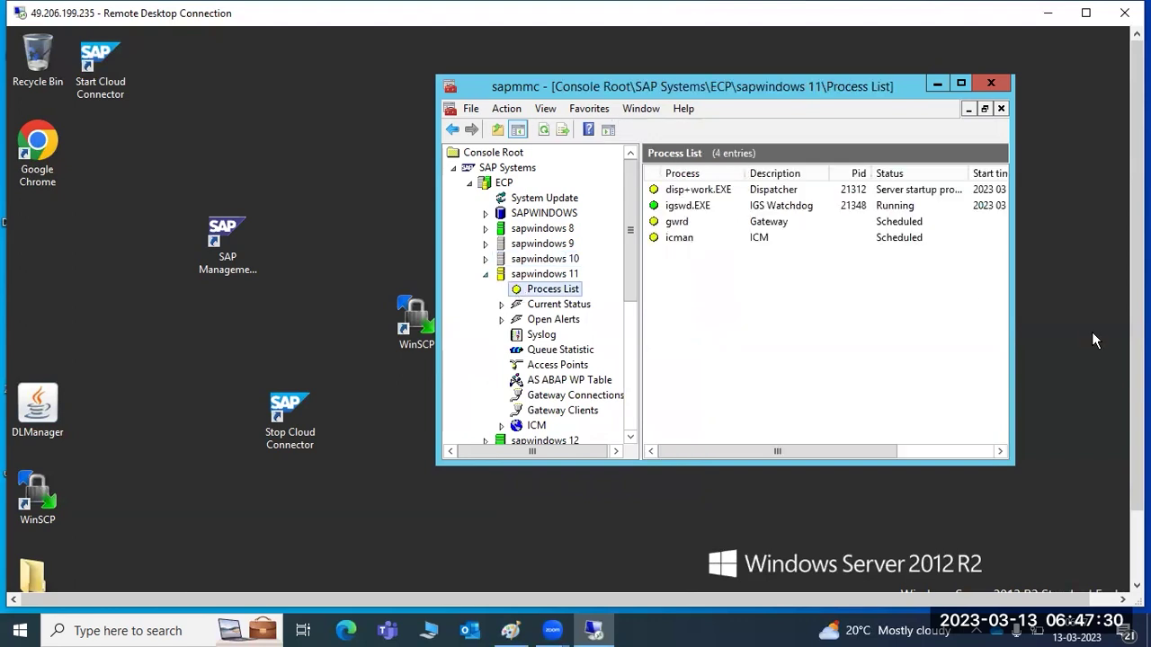
pyautogui.moveTo(1137, 370); pyautogui.dragTo(1136, 437)
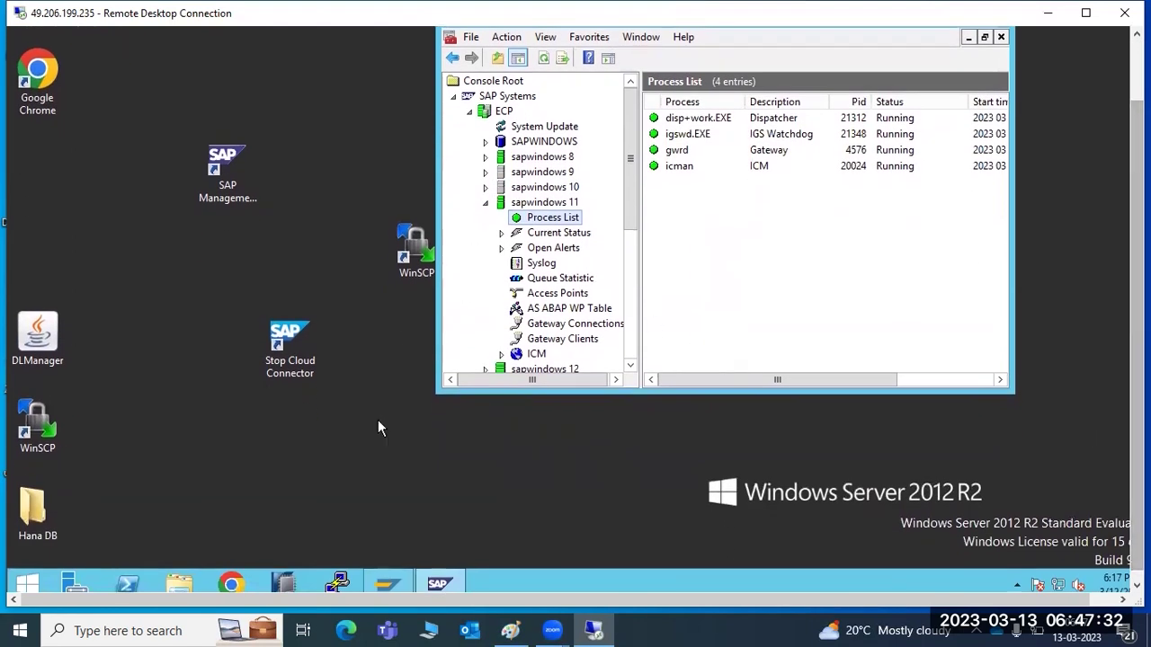
# Log on to ECP client 100 as user BASIS with the account password and dismiss the licence notice.
pyautogui.click(388, 584)
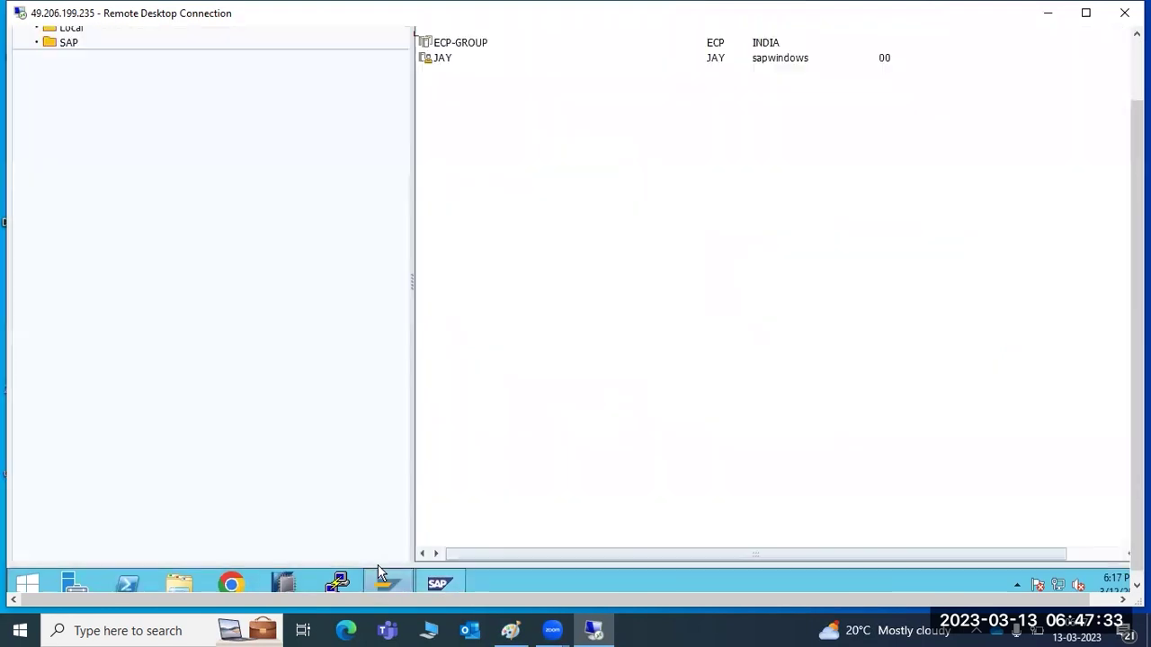
pyautogui.click(1135, 73)
pyautogui.doubleClick(439, 100)
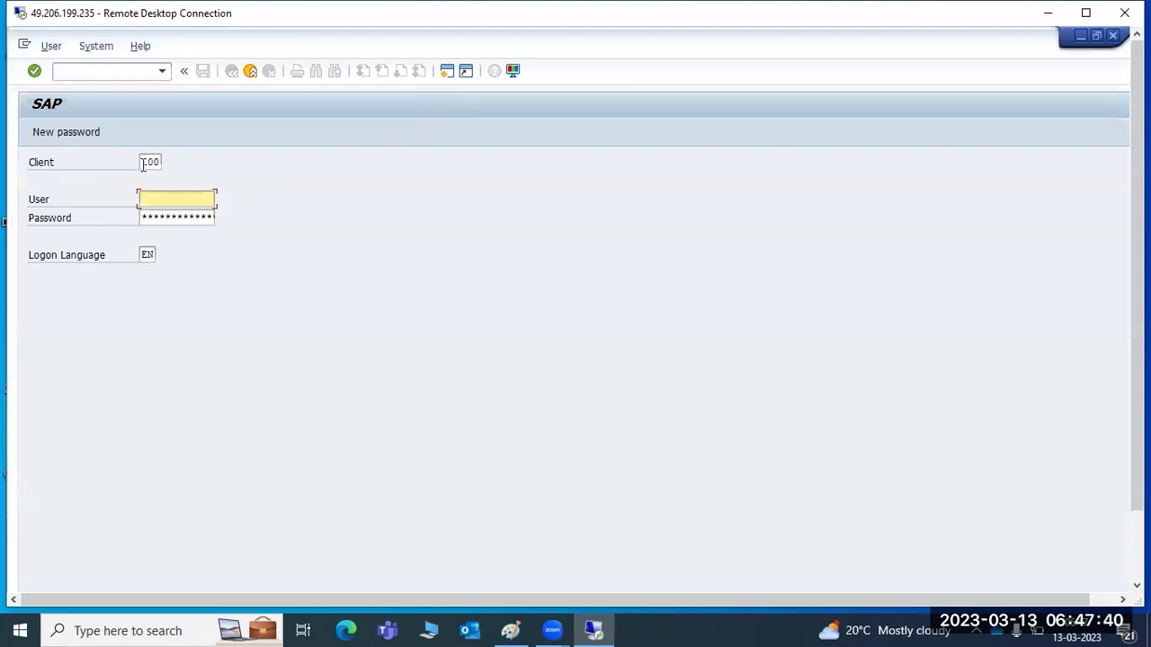
pyautogui.doubleClick(144, 163)
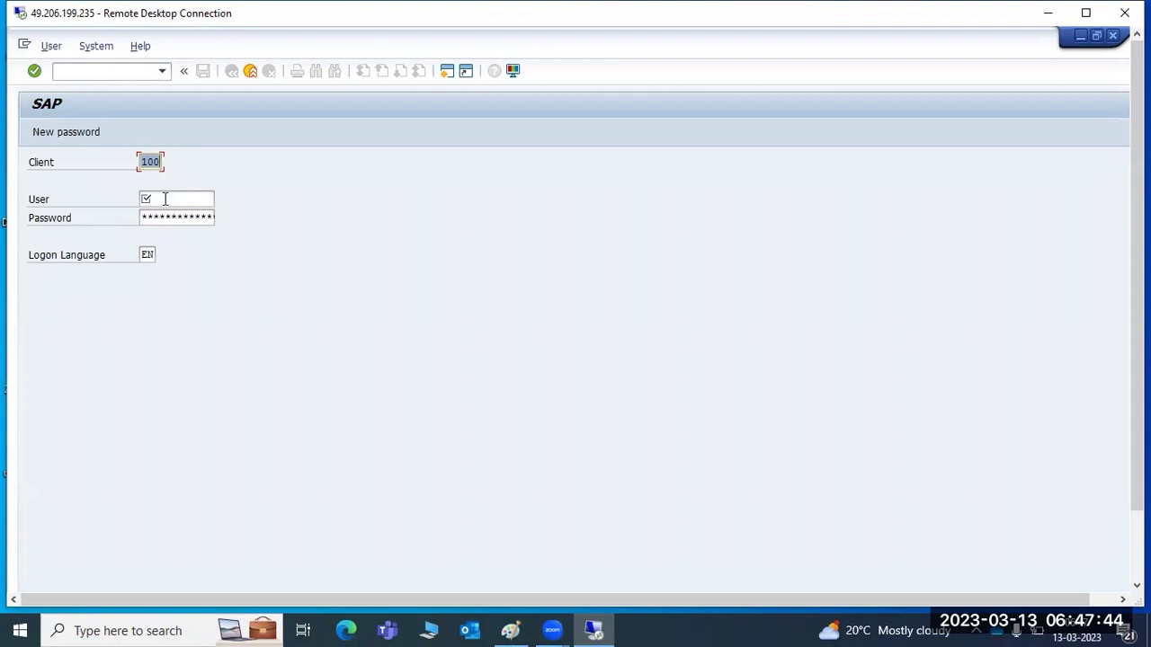
pyautogui.click(168, 196)
pyautogui.write('basis')
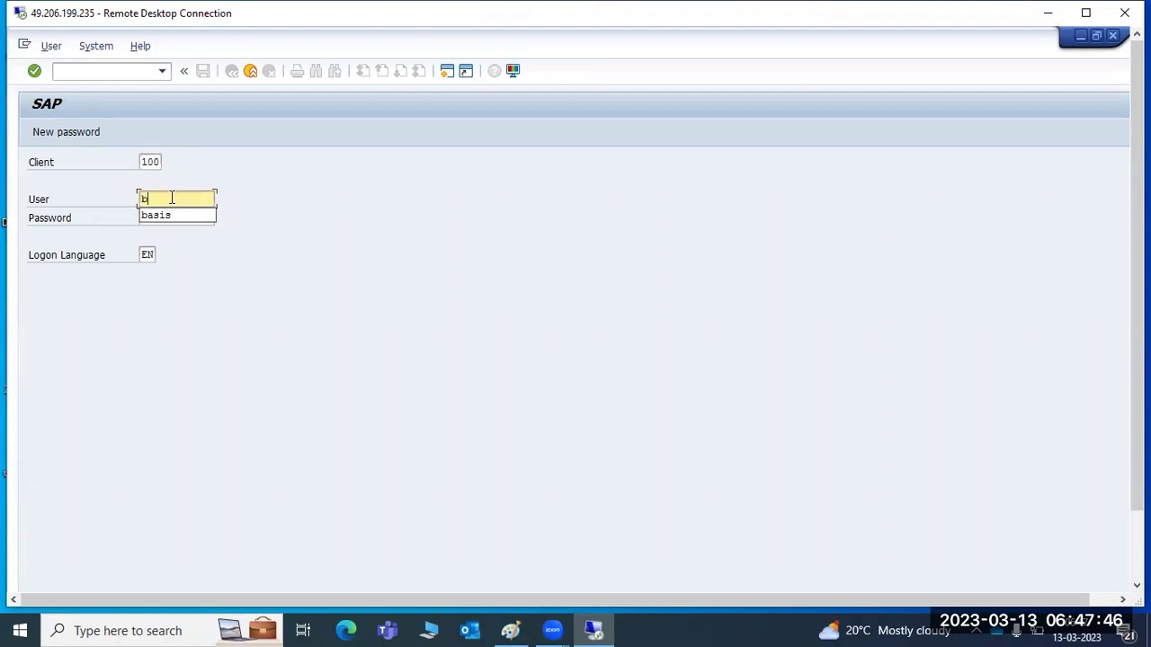
pyautogui.press('Tab')
pyautogui.write('******')
pyautogui.press('Return')
pyautogui.press('Return')
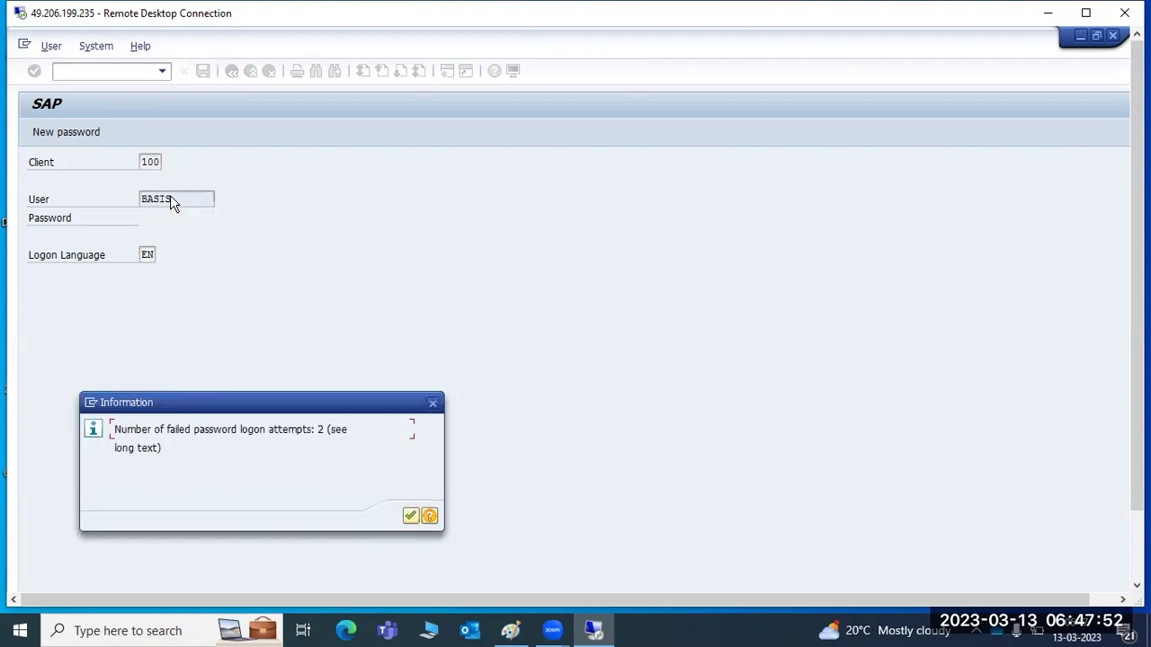
pyautogui.press('Return')
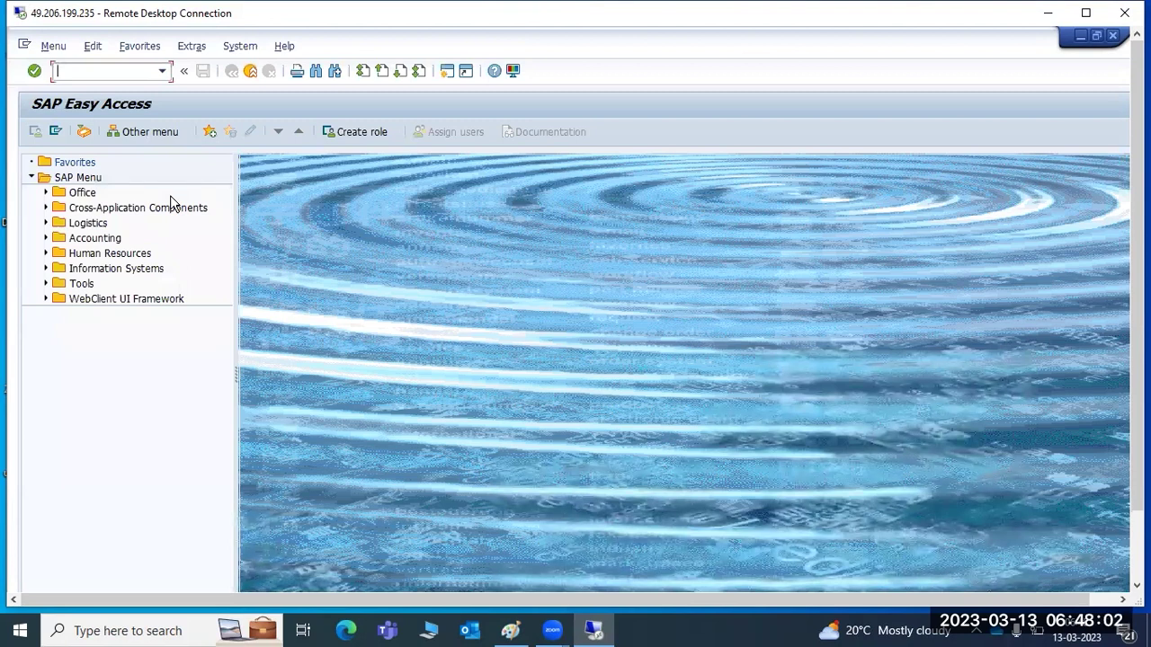
pyautogui.click(509, 631)
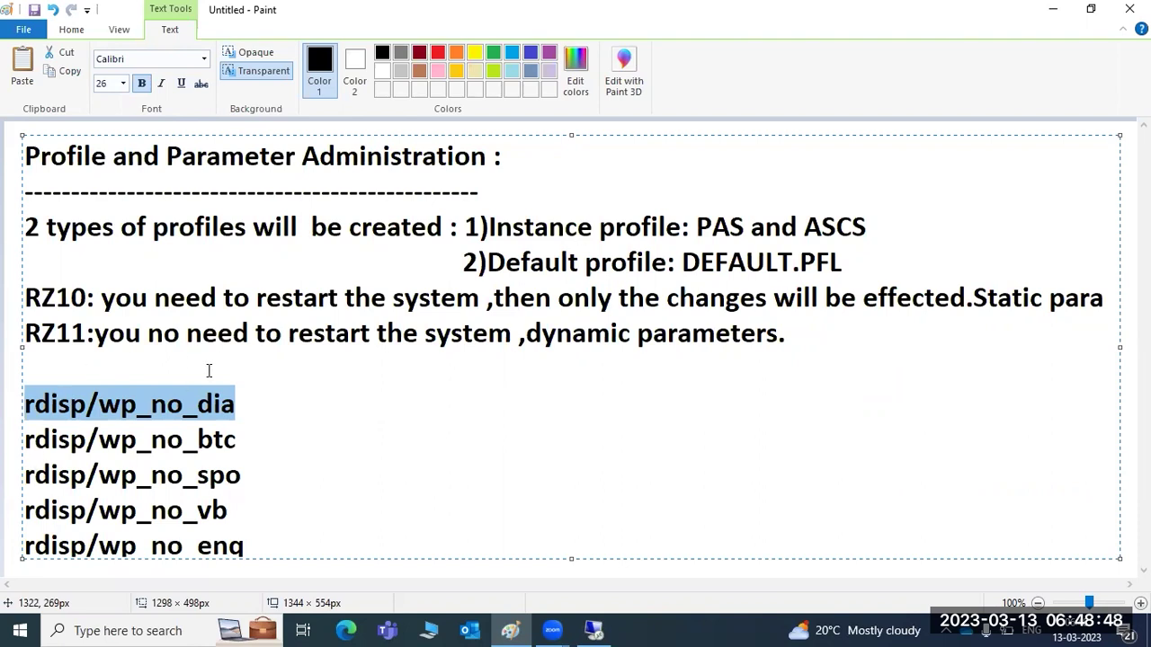
# Add the line 'login/no_automatic_user_sapstar =0' to the Paint notes and select the parameter name.
pyautogui.moveTo(263, 543); pyautogui.dragTo(20, 399)
pyautogui.write('lo')
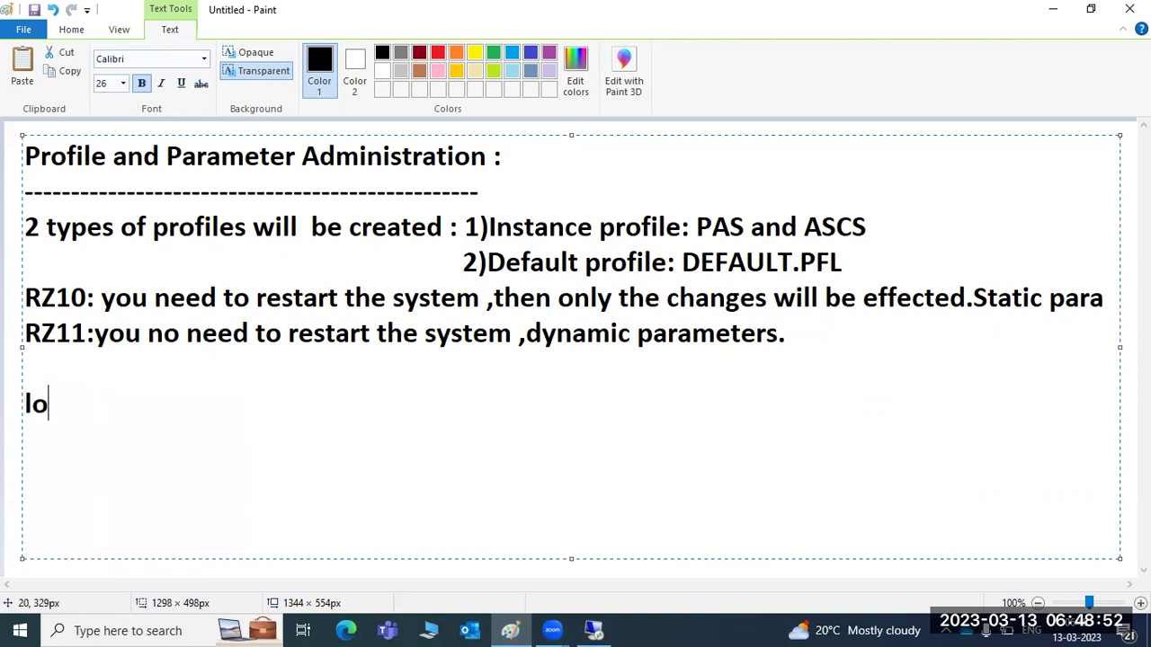
pyautogui.write('gin/no')
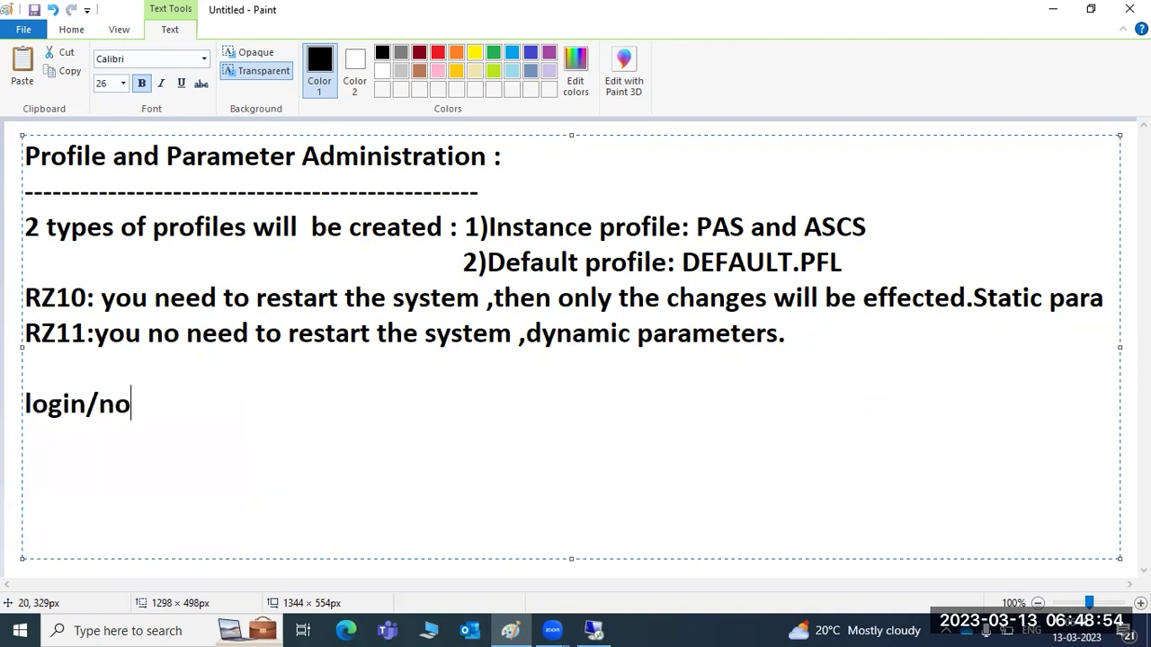
pyautogui.write('_auto aticc')
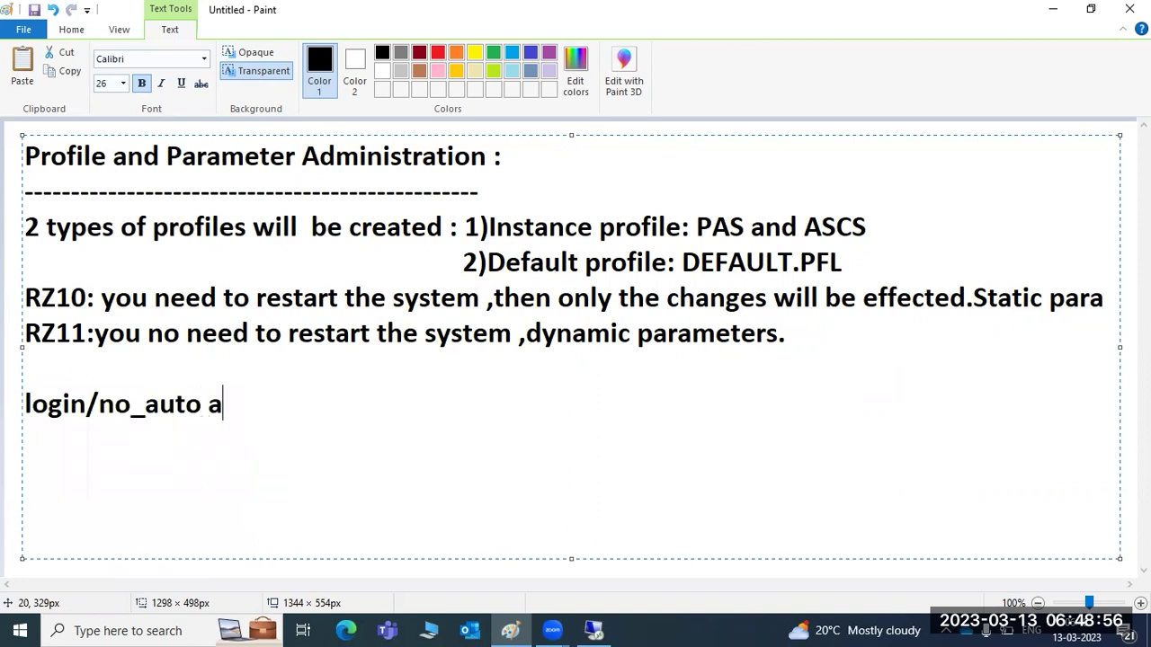
pyautogui.press('BackSpace')
pyautogui.press('BackSpace')
pyautogui.press('BackSpace')
pyautogui.press('BackSpace')
pyautogui.press('BackSpace')
pyautogui.press('BackSpace')
pyautogui.write('mat')
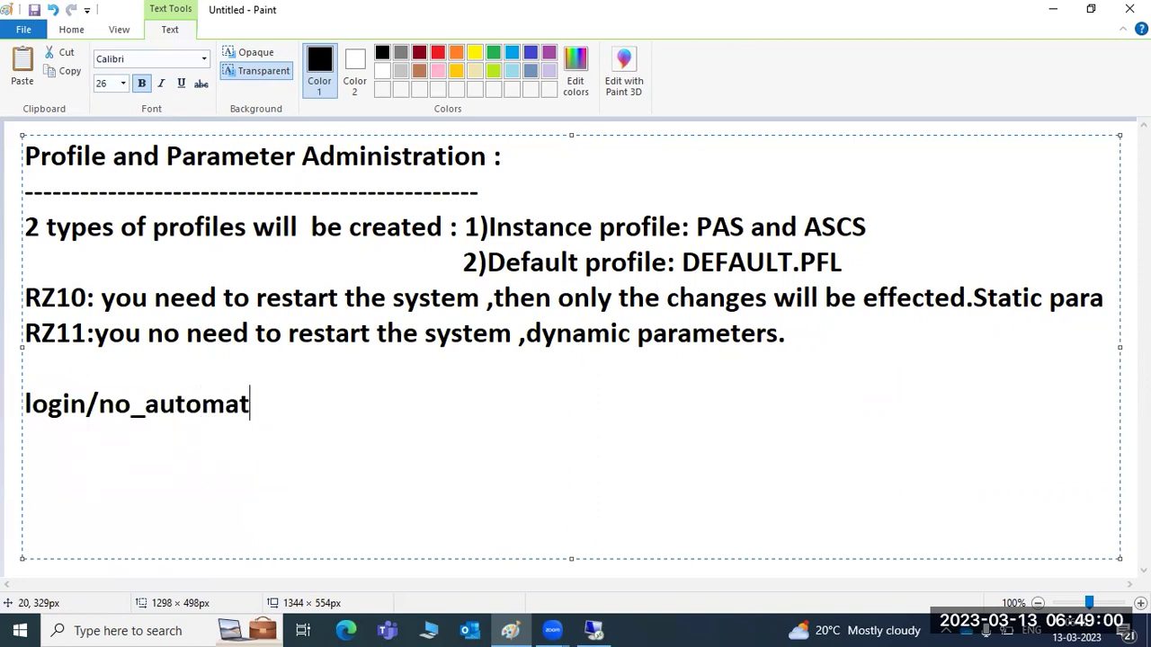
pyautogui.write('ic_use')
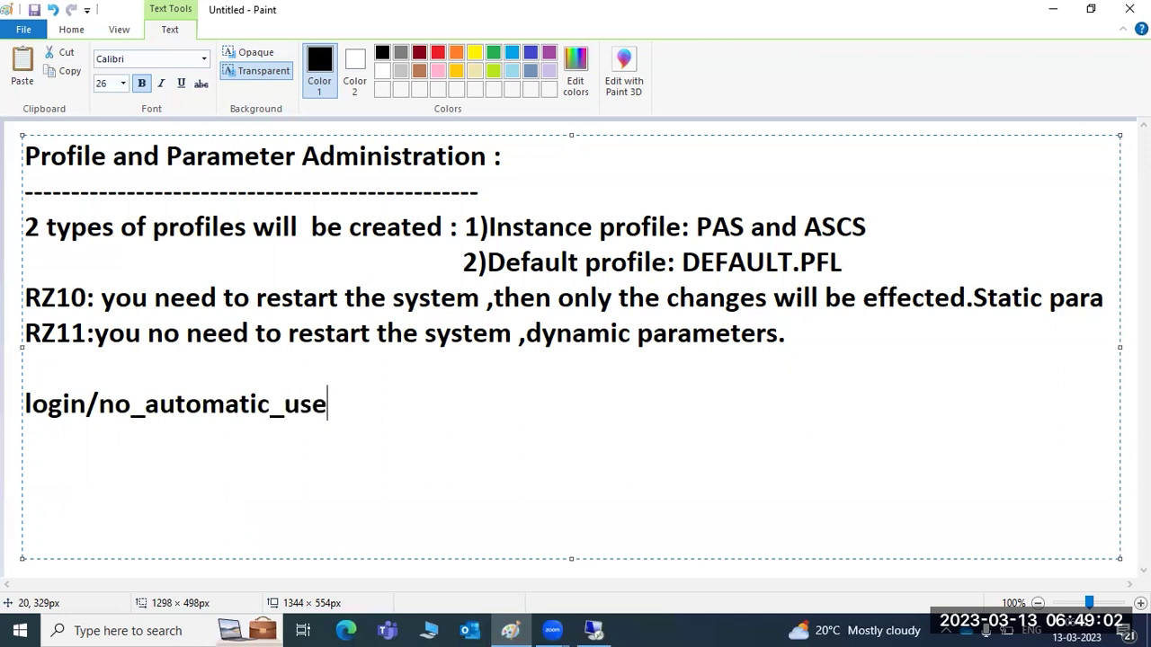
pyautogui.write('r_sapst')
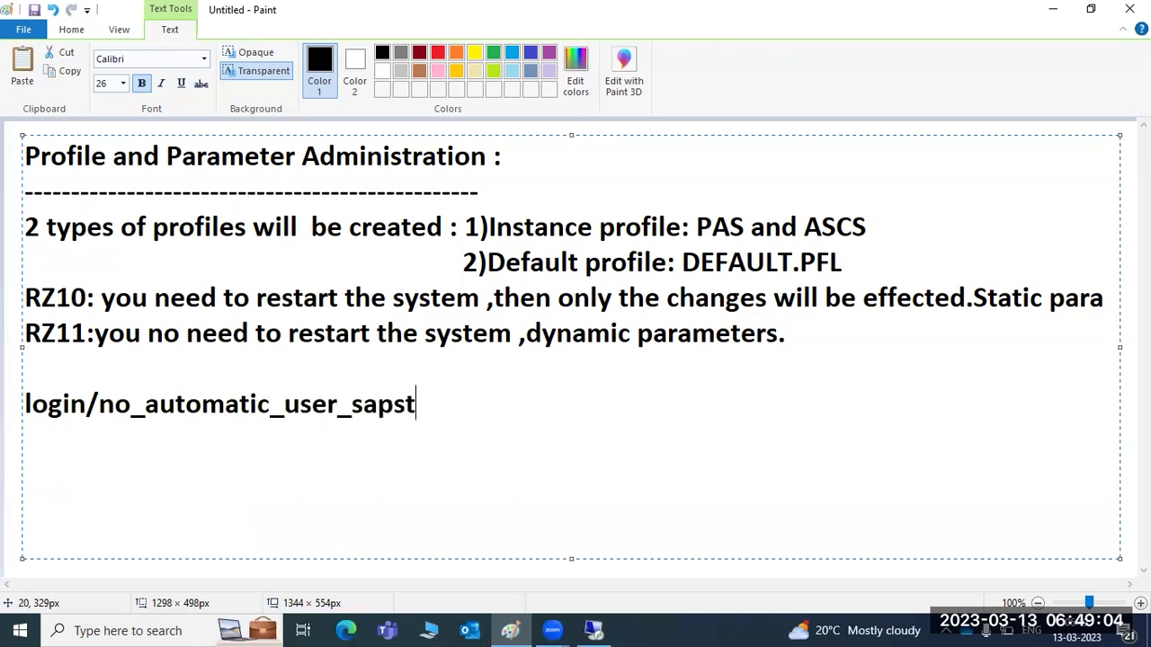
pyautogui.write('ar =0')
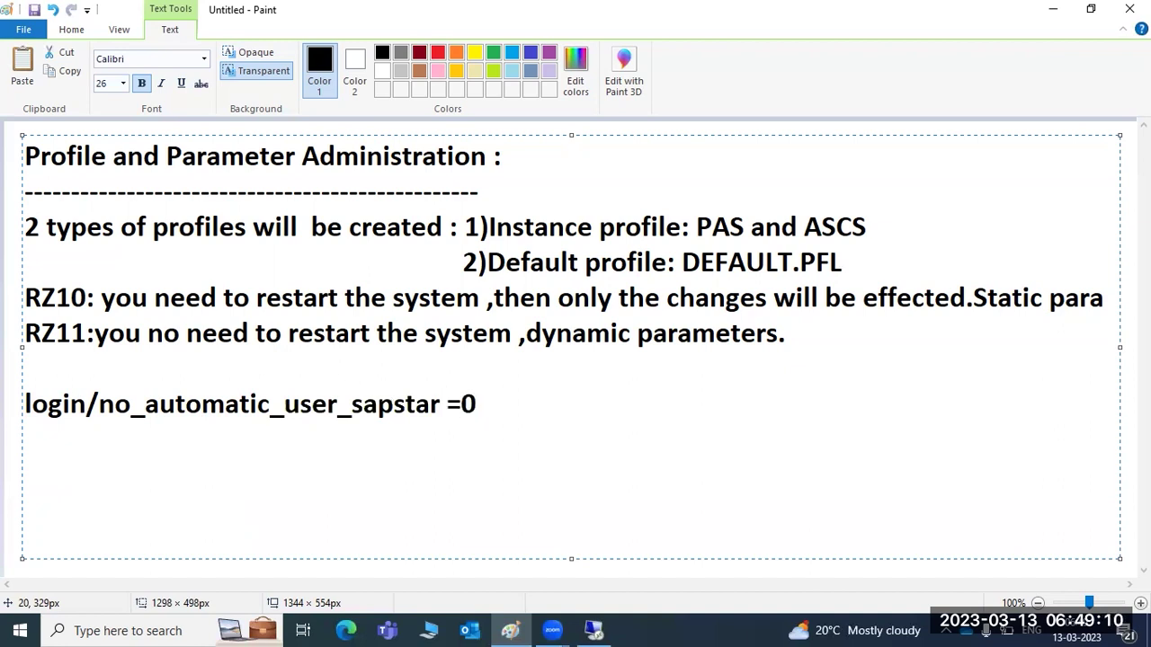
pyautogui.press('BackSpace')
pyautogui.write('0')
pyautogui.moveTo(24, 404); pyautogui.dragTo(441, 402)
pyautogui.hotkey('ctrl', 'c')
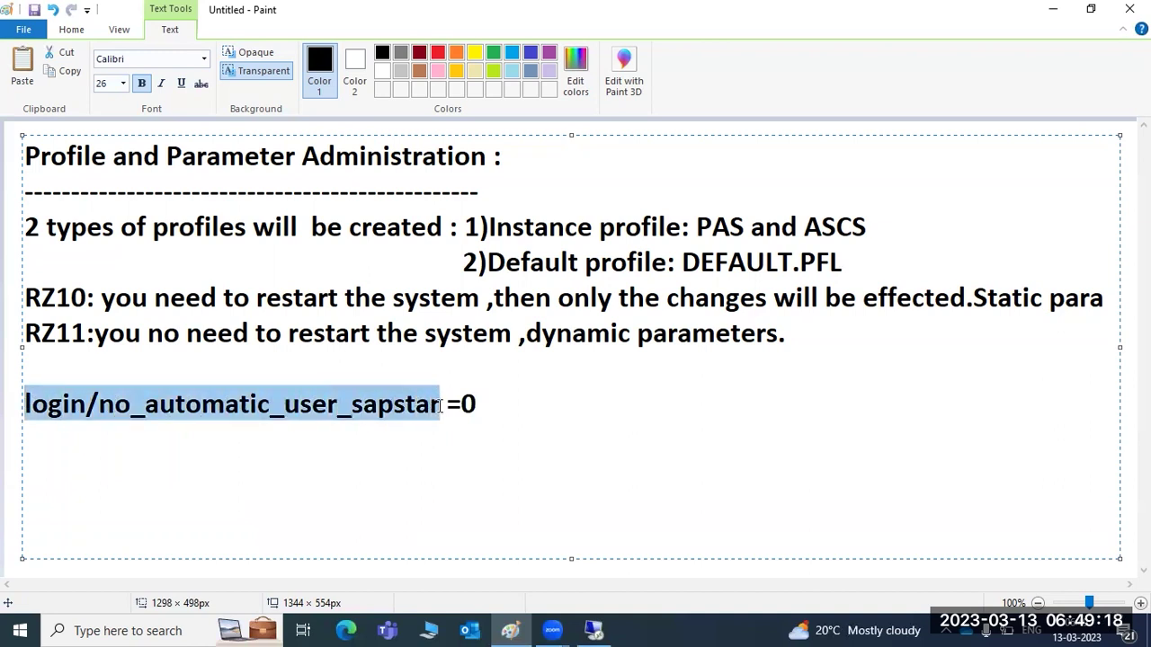
# In RZ11, display the details of the pasted parameter login/no_automatic_user_sapstar.
pyautogui.click(593, 631)
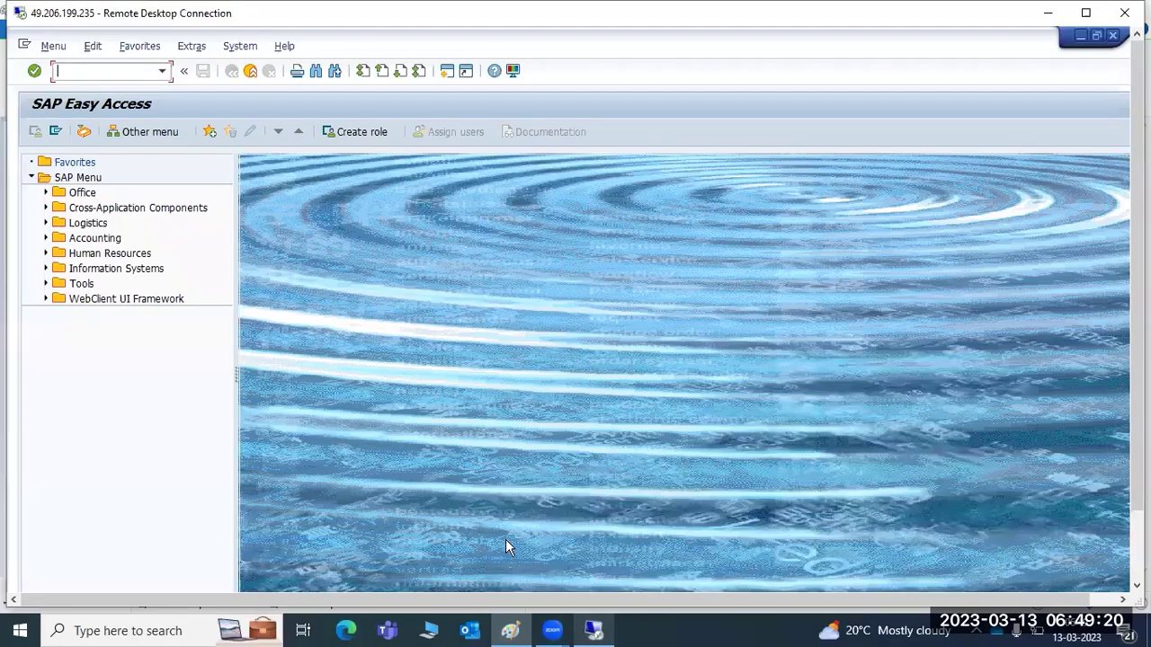
pyautogui.write('rz11')
pyautogui.press('Return')
pyautogui.hotkey('ctrl', 'v')
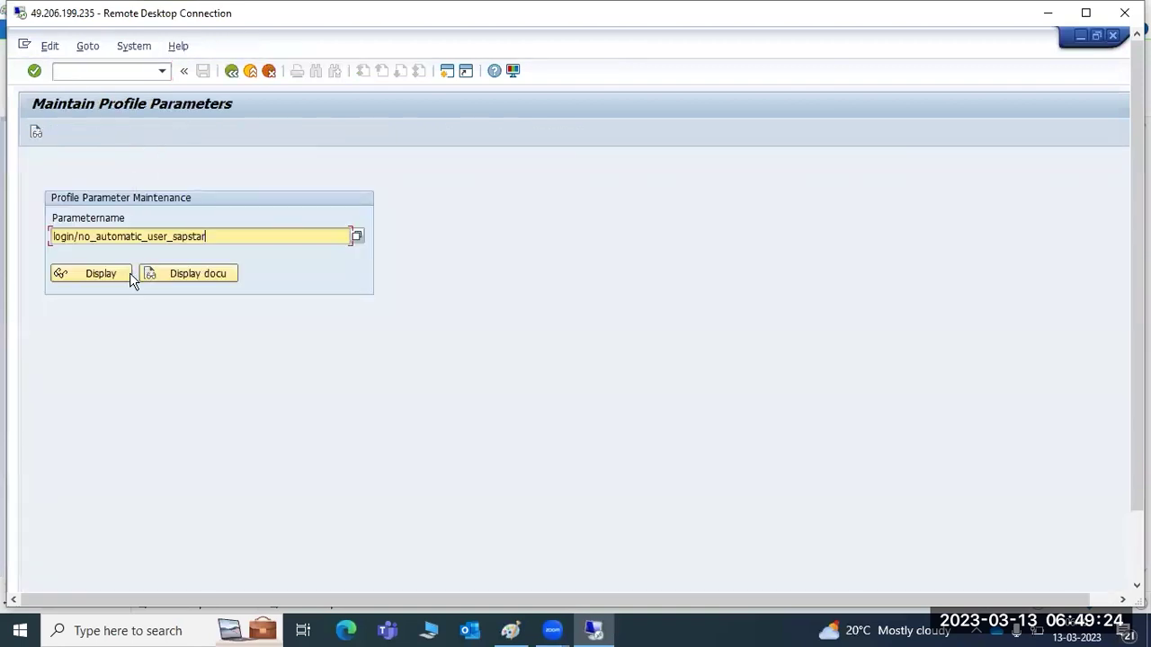
pyautogui.click(104, 274)
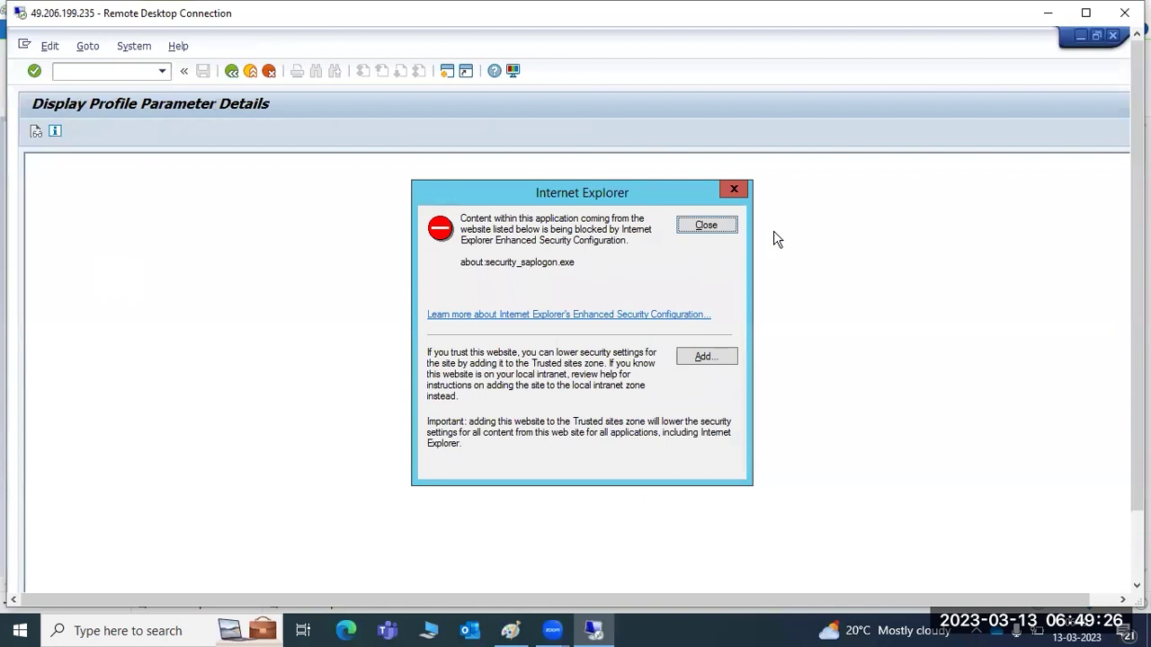
pyautogui.click(691, 230)
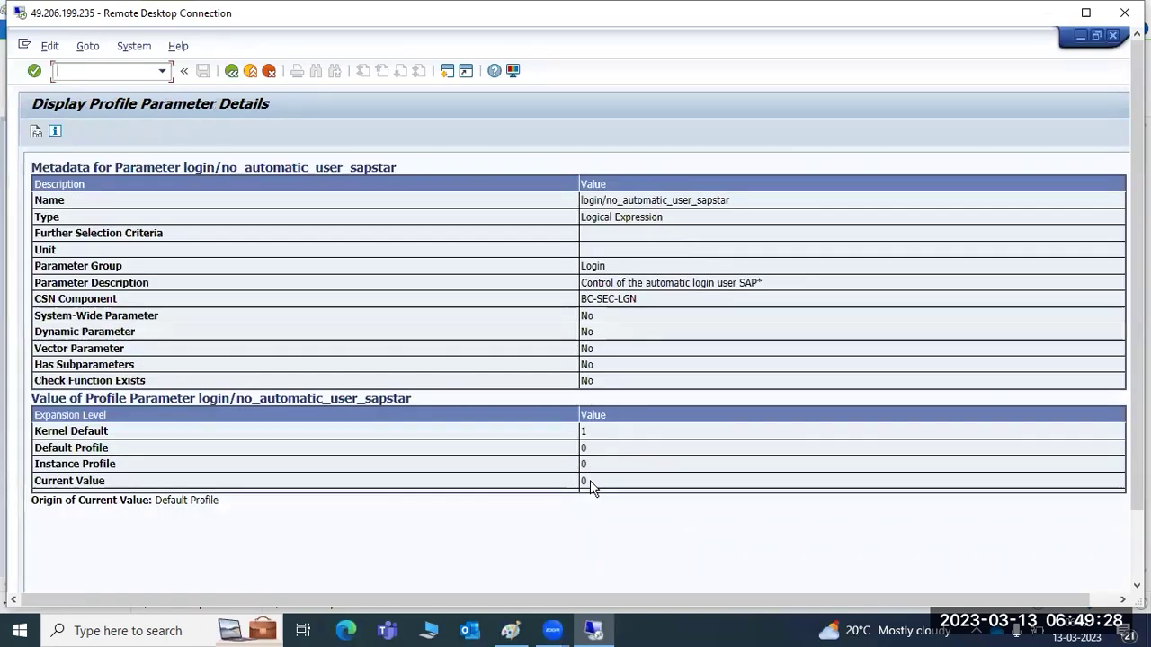
# Review kernel default 1, profile and current values 0, and the SAP* automatic login description.
pyautogui.moveTo(581, 489); pyautogui.dragTo(568, 457)
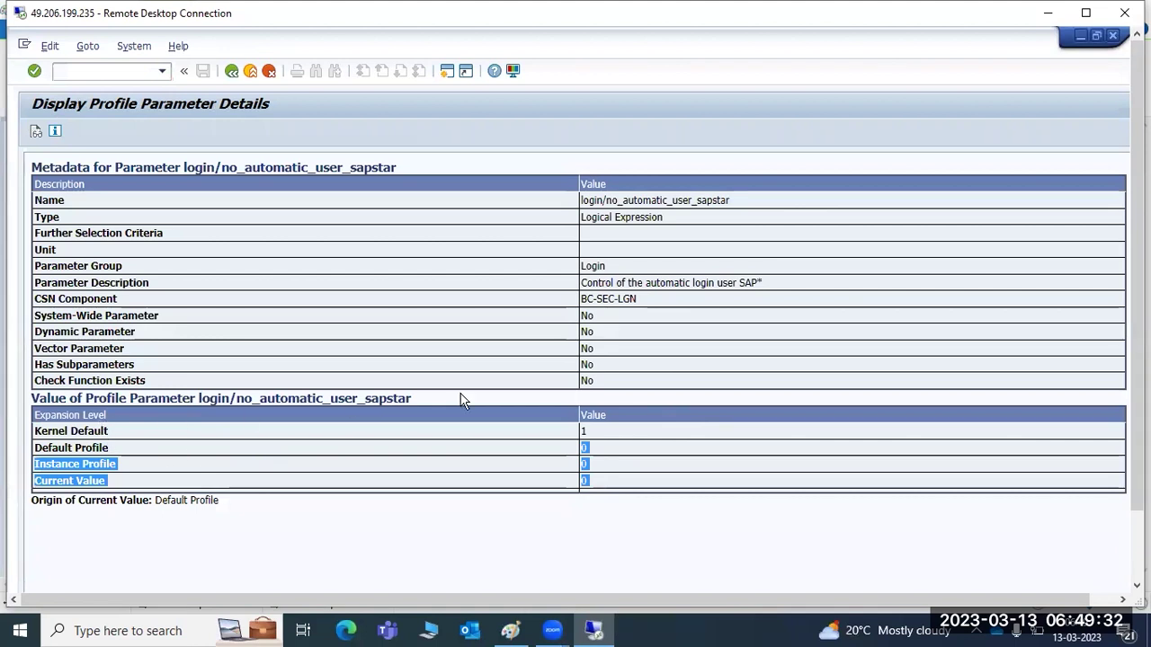
pyautogui.moveTo(593, 432); pyautogui.dragTo(562, 435)
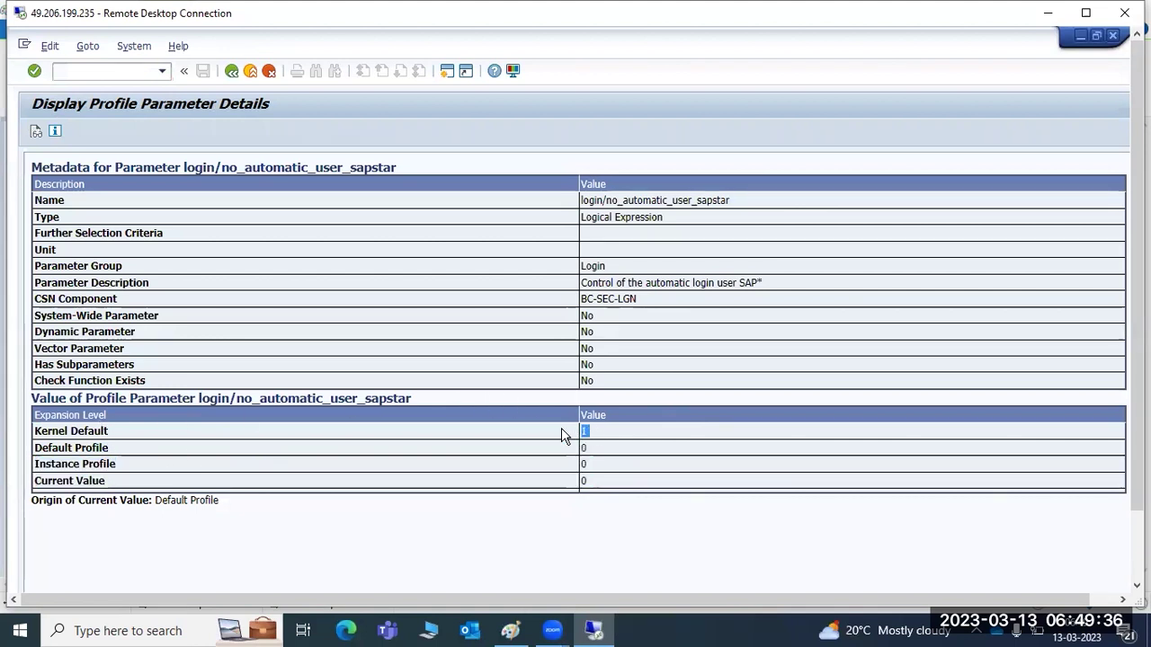
pyautogui.moveTo(104, 448); pyautogui.dragTo(613, 484)
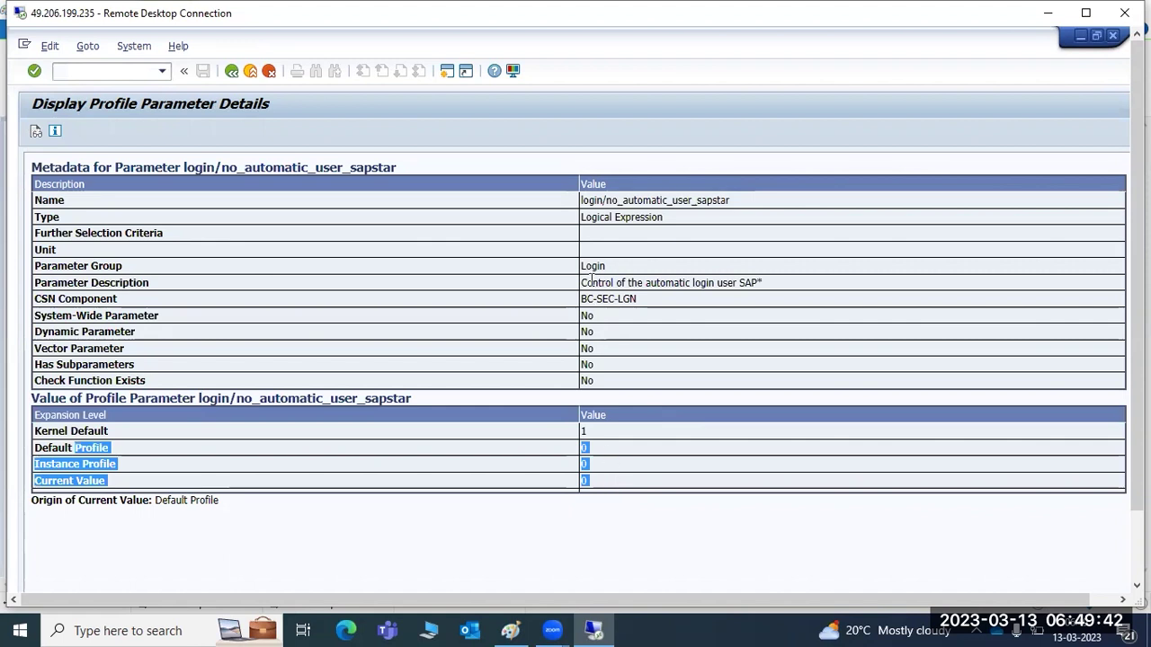
pyautogui.moveTo(646, 286); pyautogui.dragTo(778, 285)
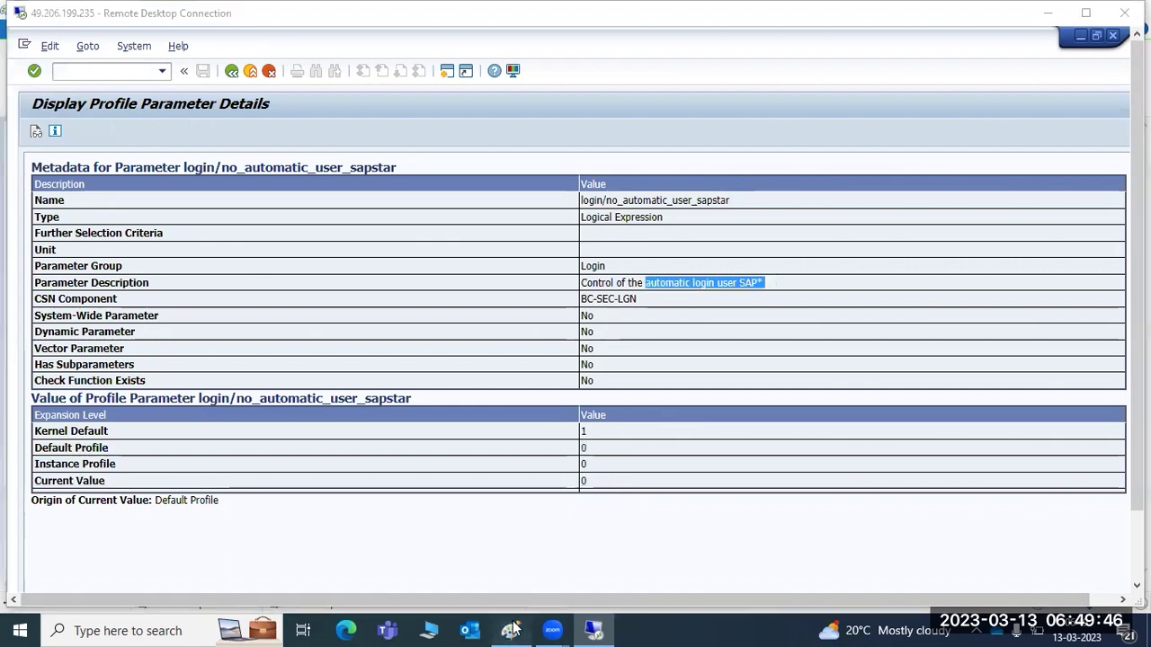
pyautogui.click(510, 630)
pyautogui.click(523, 409)
# Add a notes line saying SAP* with its password can log into the newly created client.
pyautogui.press('Return')
pyautogui.press('Return')
pyautogui.write('sap*/pa')
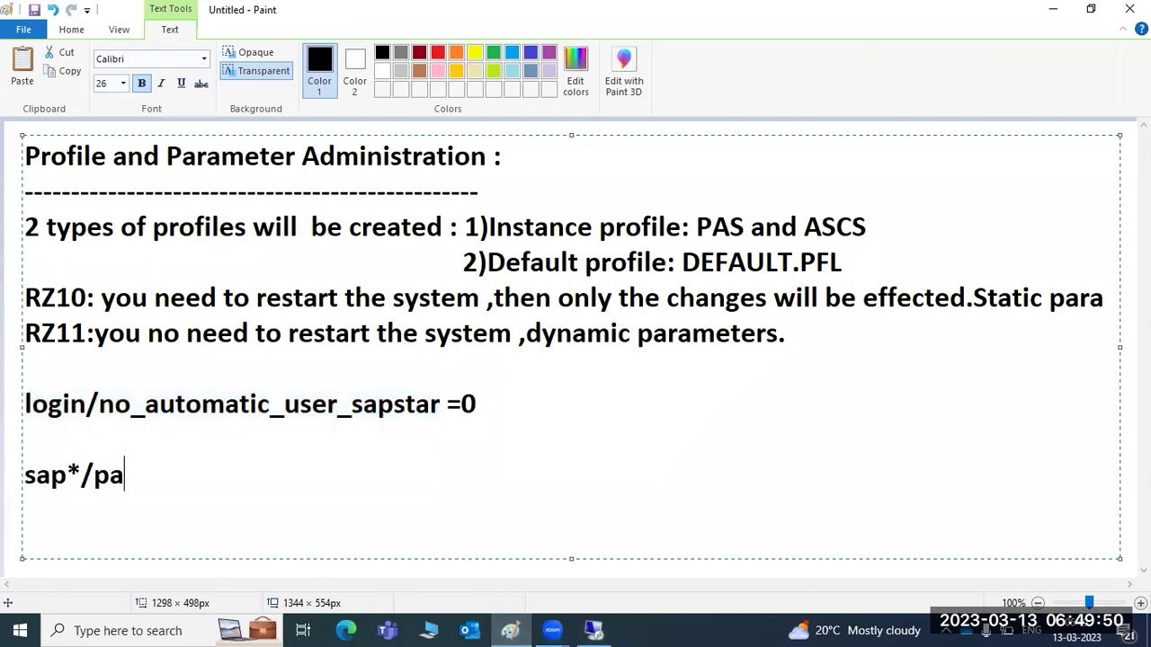
pyautogui.write('ss - we can ')
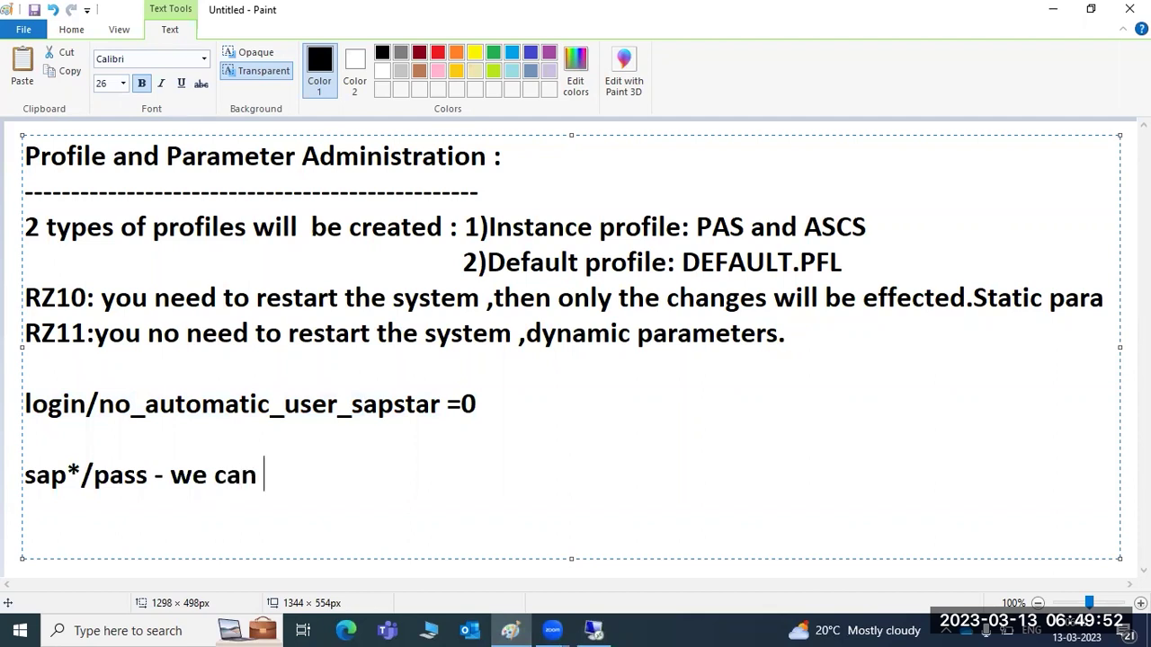
pyautogui.write('loginto the ne')
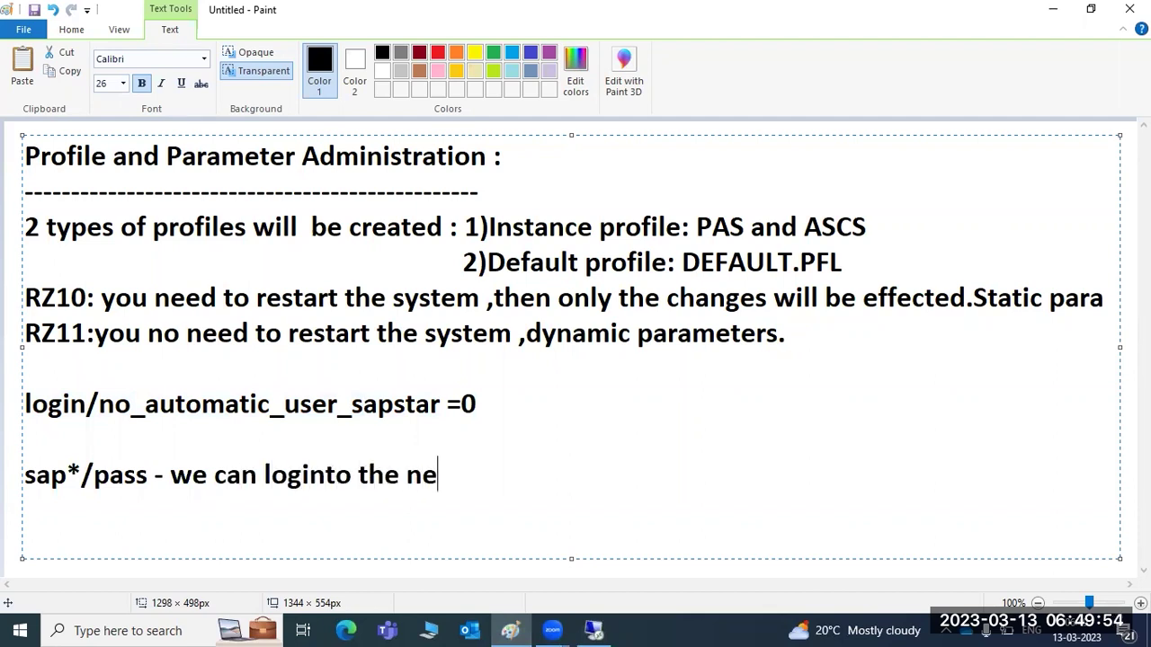
pyautogui.write('wly created client')
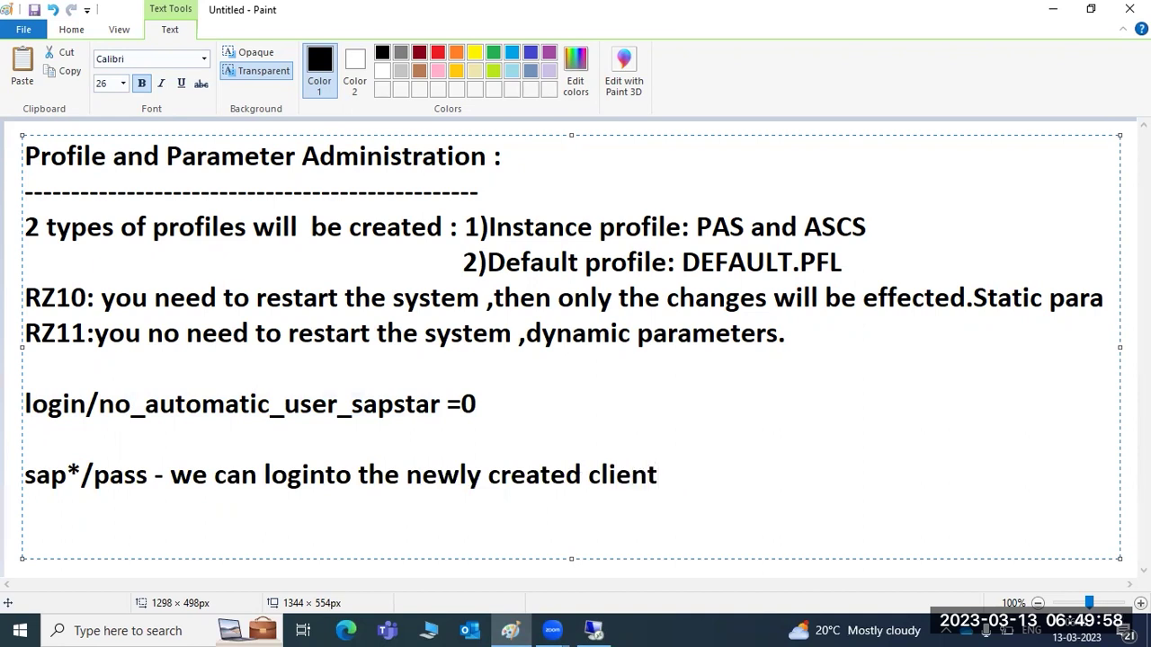
# Return to Easy Access and list all clients with SCC4, scrolling down to client 800.
pyautogui.click(594, 631)
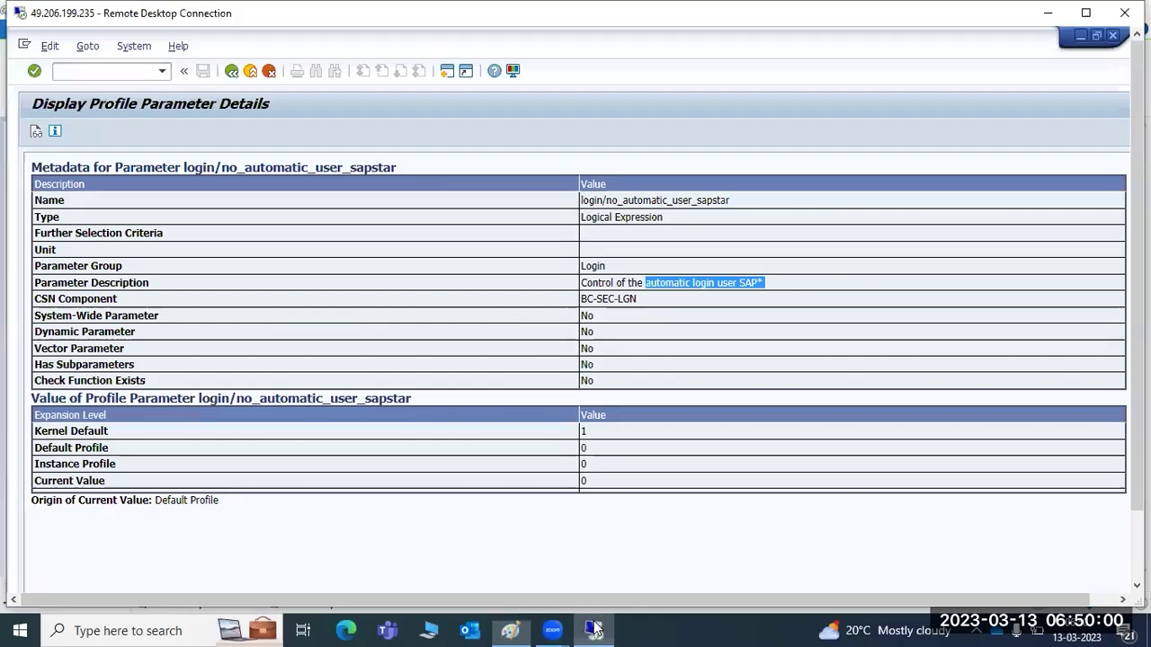
pyautogui.click(231, 72)
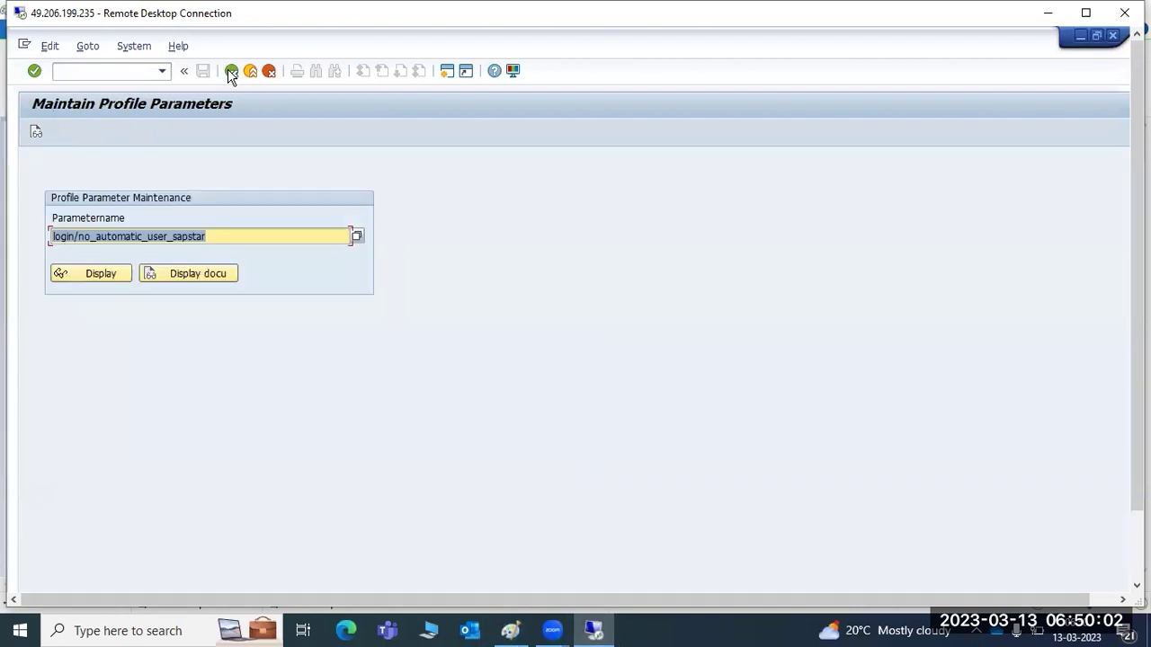
pyautogui.click(231, 71)
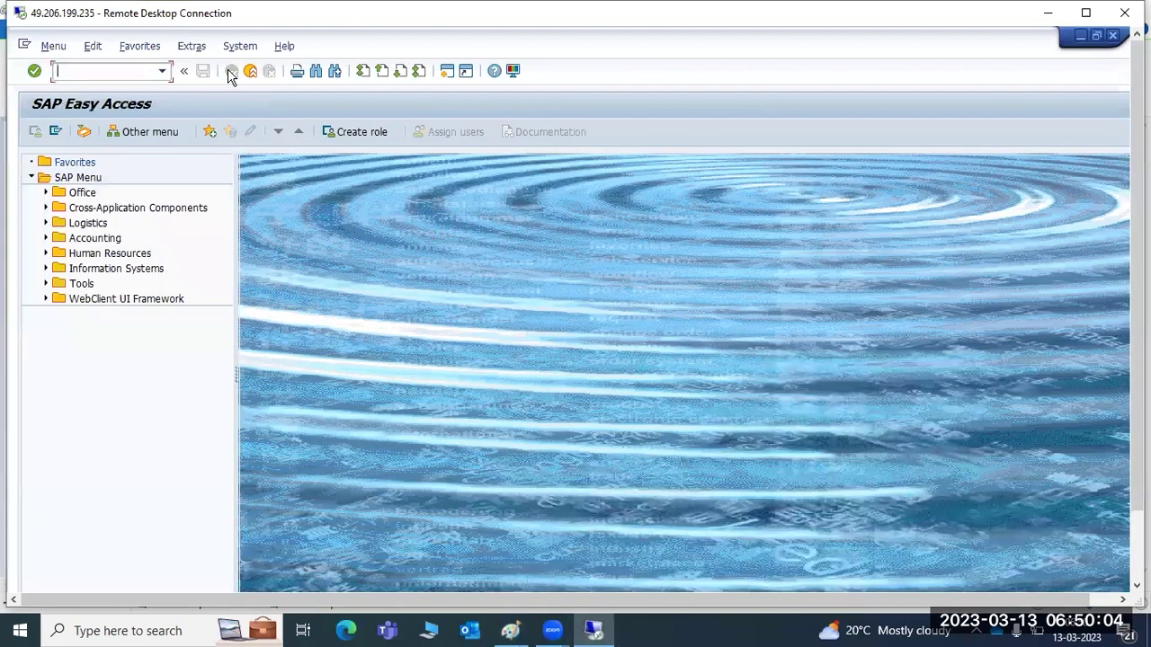
pyautogui.write('scc4')
pyautogui.press('Return')
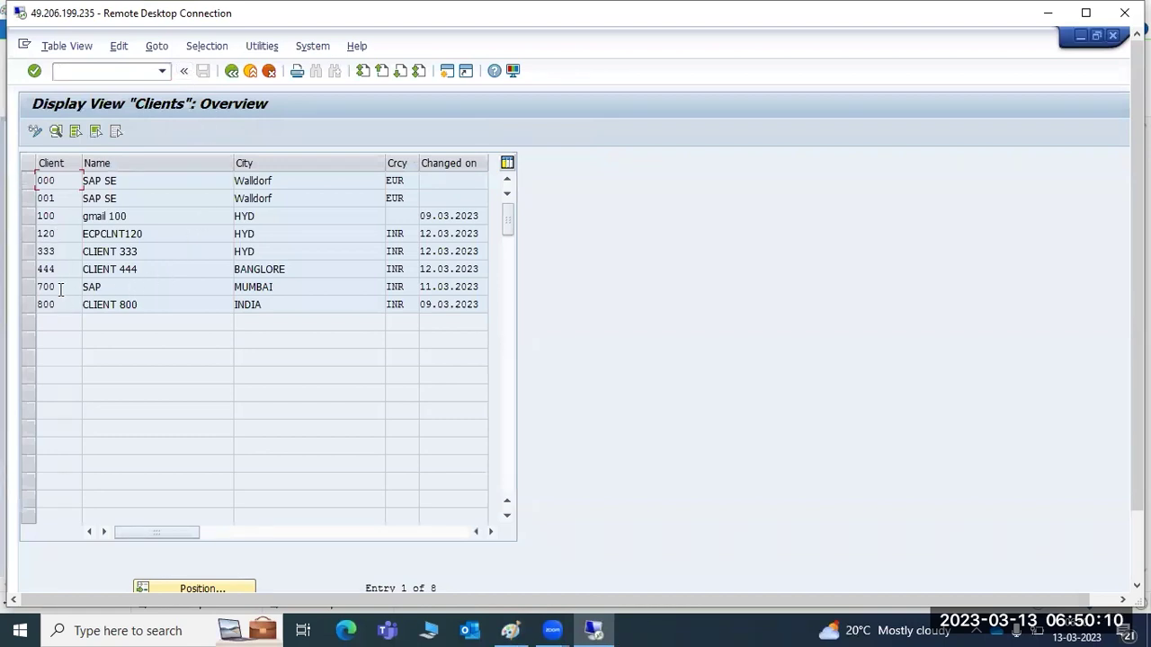
pyautogui.scroll(-3, 1137, 315)
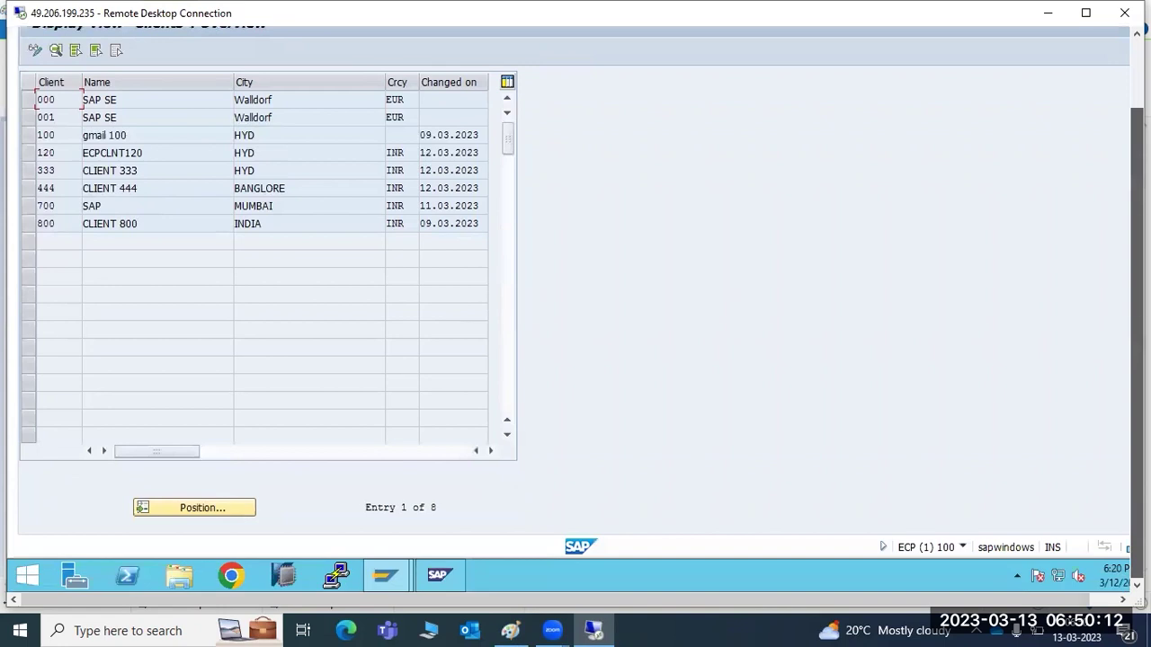
# Open the ECP system's logon screen from SAP Logon 770.
pyautogui.moveTo(386, 571)
pyautogui.click(278, 495)
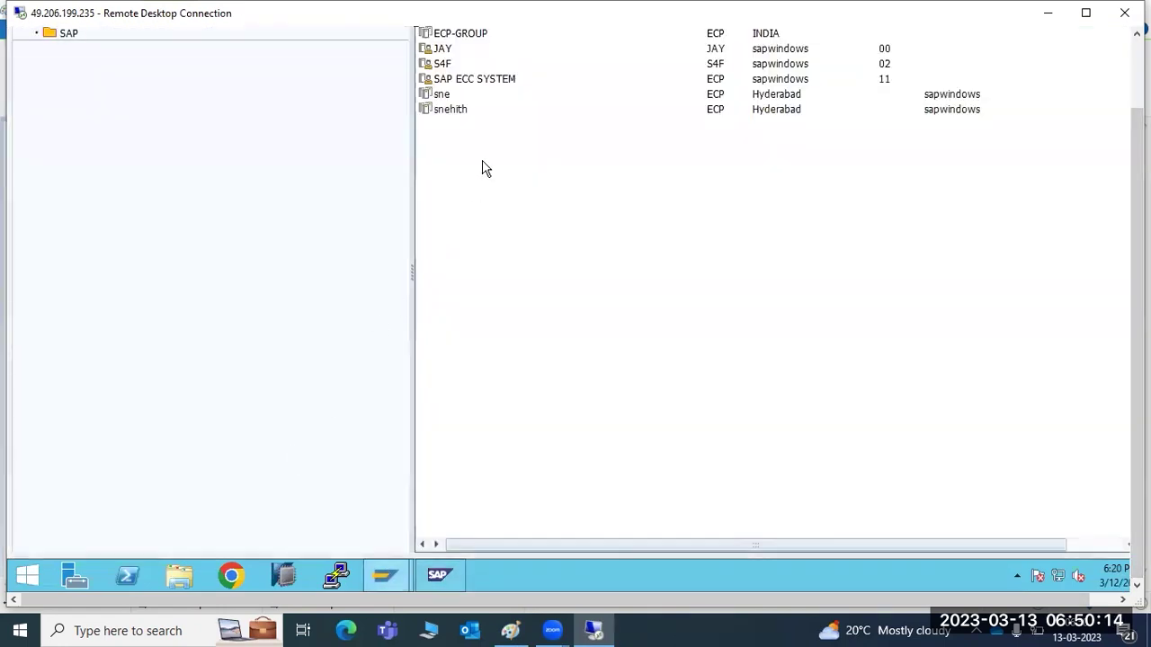
pyautogui.scroll(3, 1137, 314)
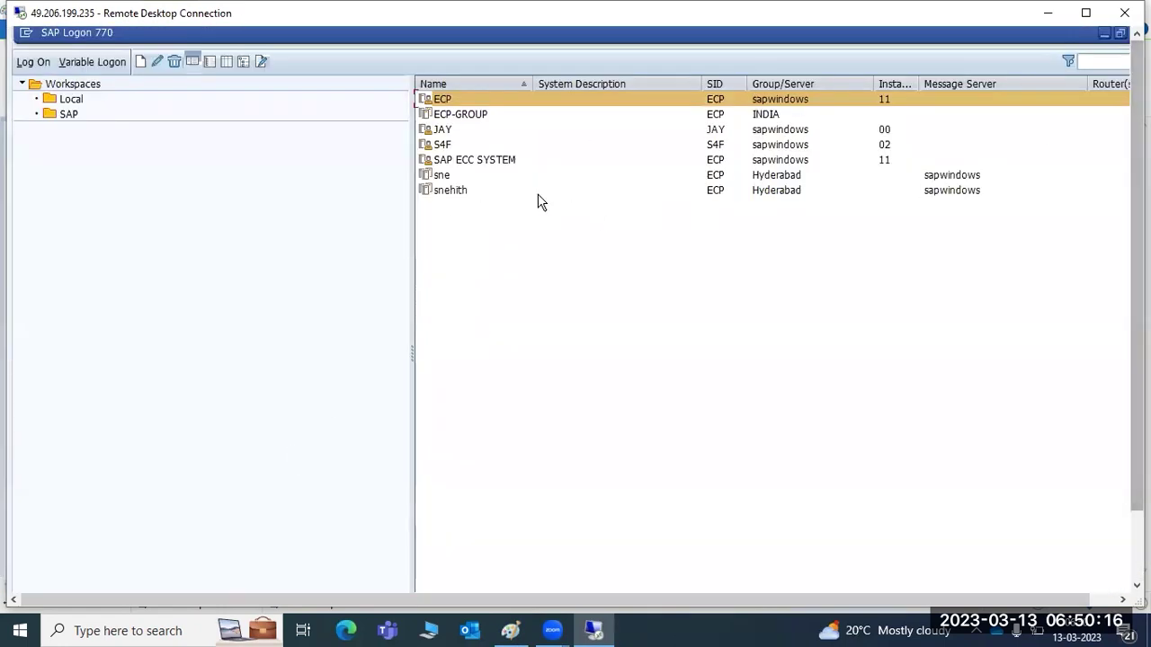
pyautogui.doubleClick(440, 105)
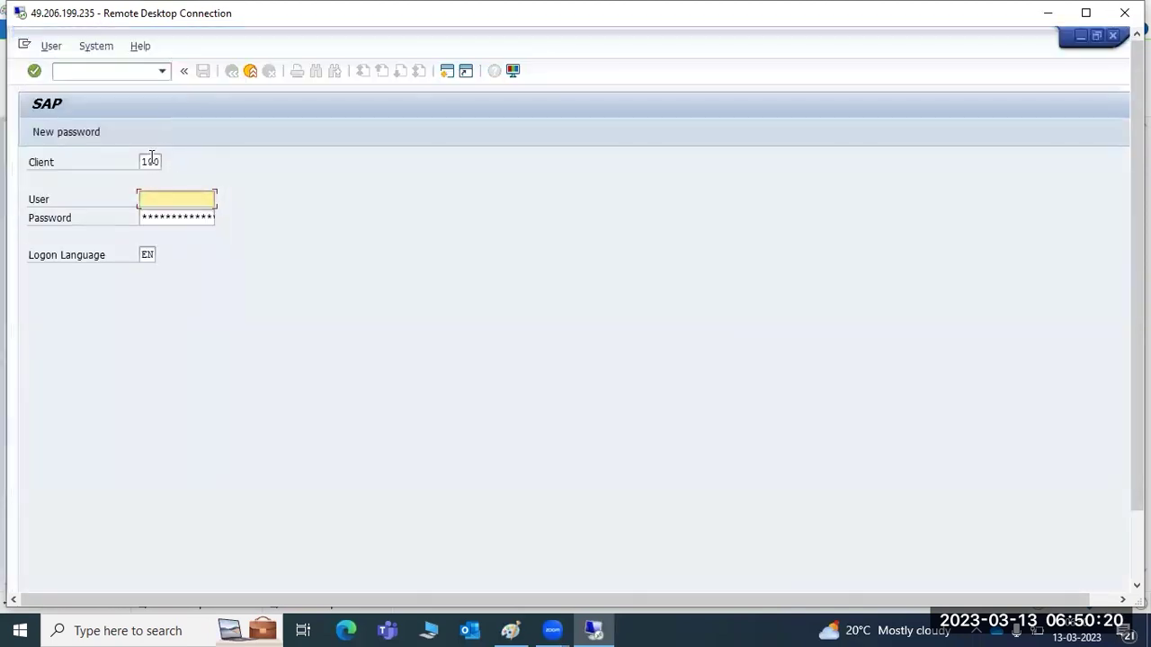
# Enter client 800 and user sap*, then paste the SAP* password.
pyautogui.click(151, 160)
pyautogui.doubleClick(157, 160)
pyautogui.write('800')
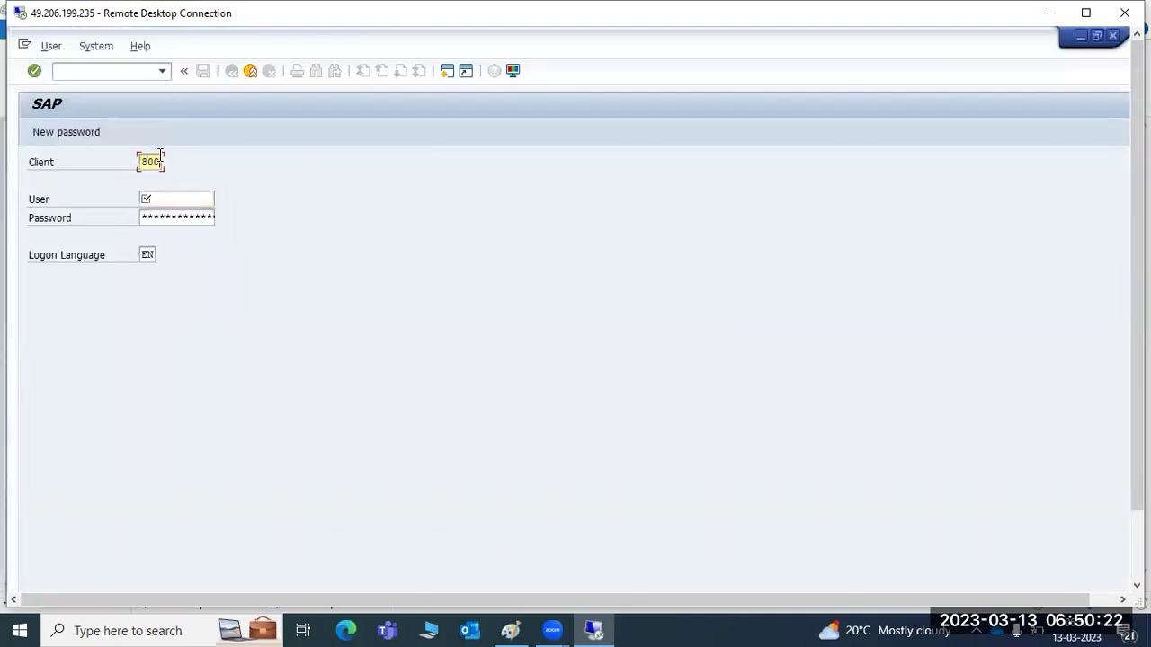
pyautogui.press('Tab')
pyautogui.write('sap*')
pyautogui.press('Tab')
pyautogui.hotkey('ctrl', 'v')
pyautogui.press('Right')
pyautogui.press('Right')
pyautogui.press('Right')
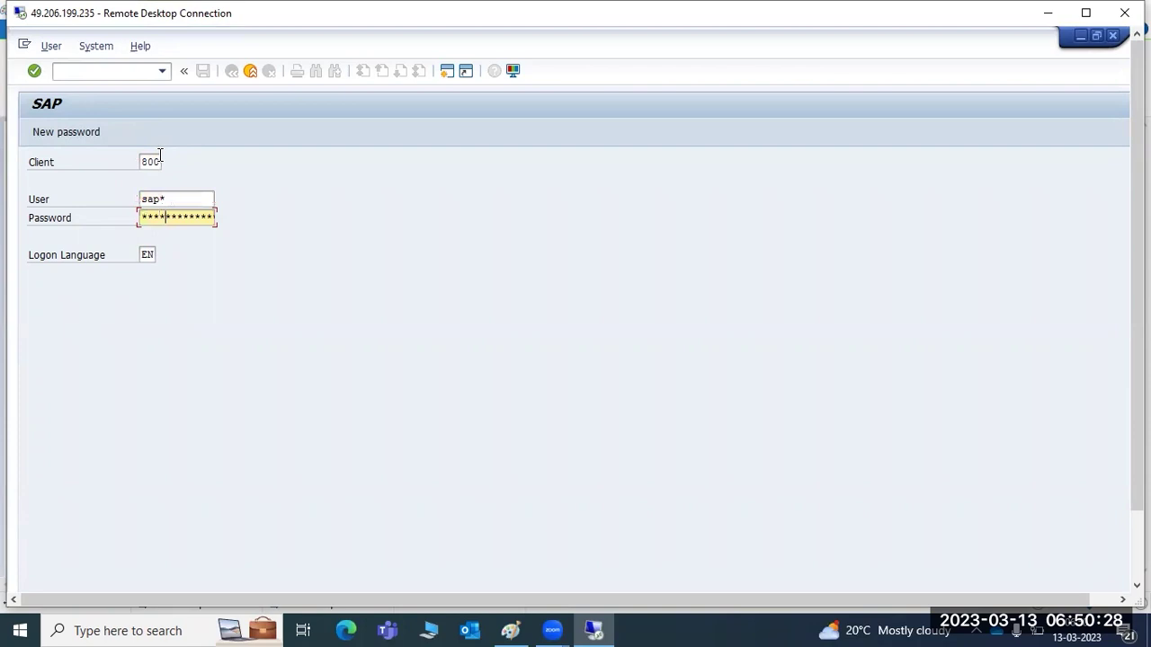
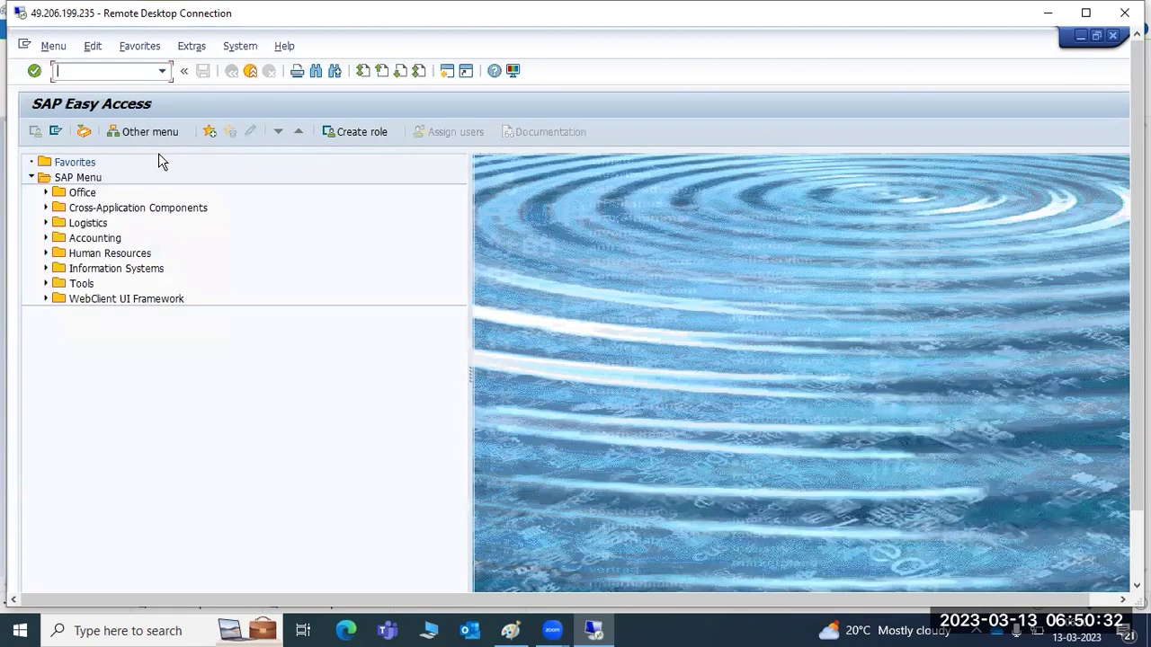
# Log off the SAP* Easy Access session and bring the Paint notes forward.
pyautogui.click(1113, 37)
pyautogui.click(177, 335)
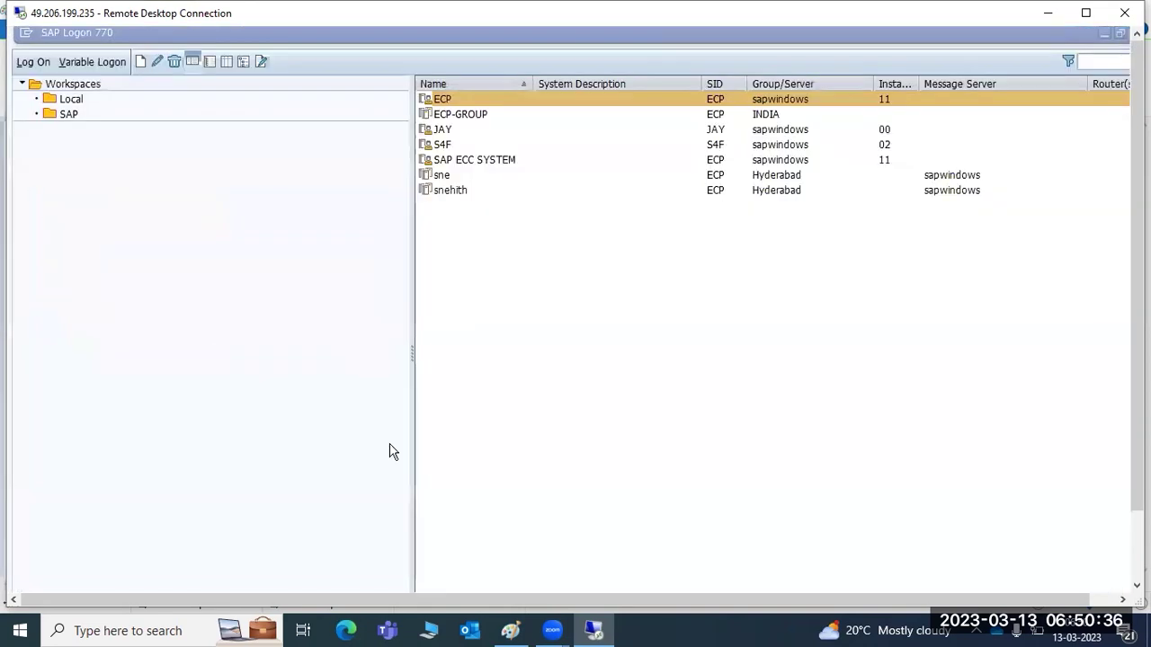
pyautogui.click(510, 630)
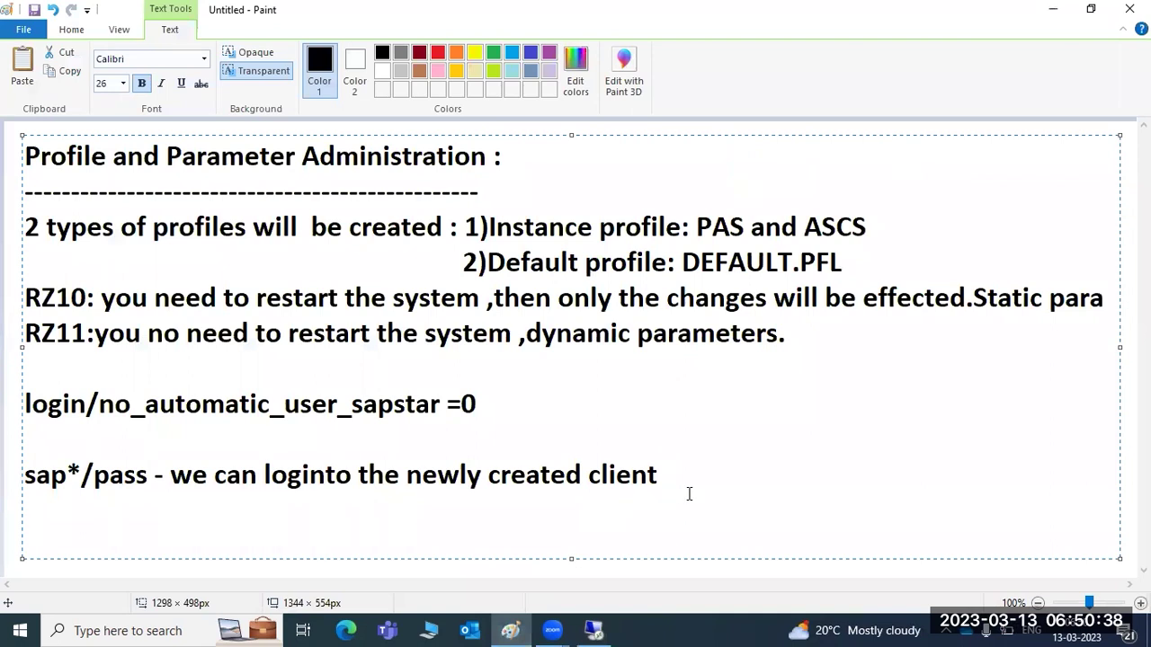
# Add the note 'if value is 1 - you can canot log' after =0 on the login line.
pyautogui.press('Up')
pyautogui.click(530, 402)
pyautogui.write('if value is 1 - ')
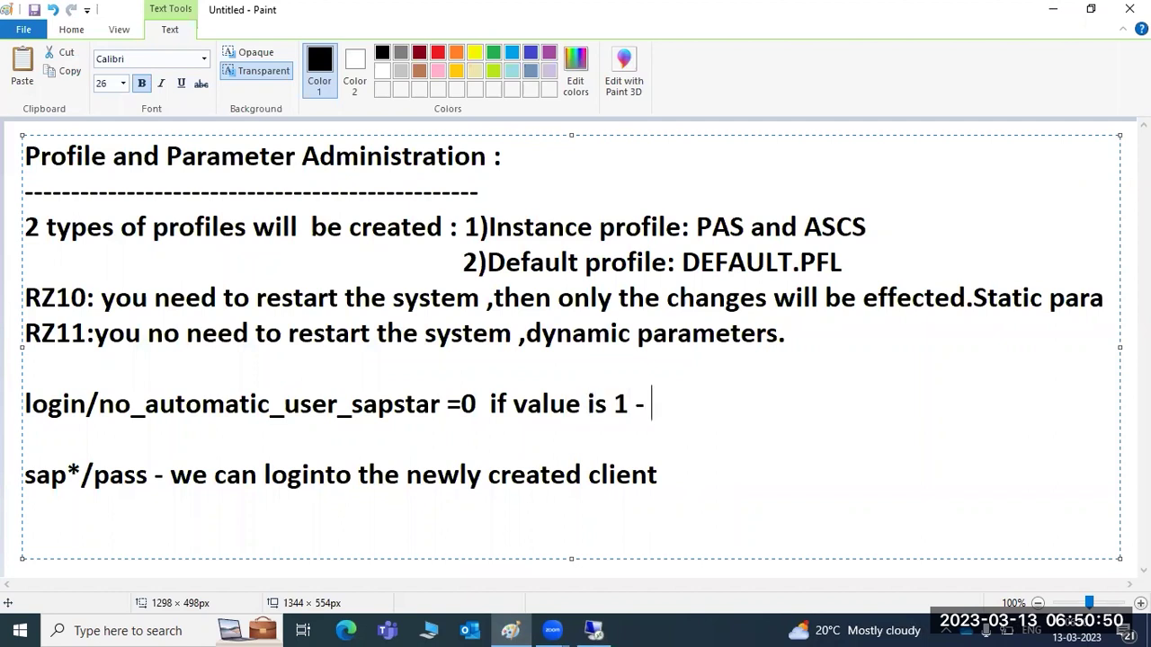
pyautogui.write('you can canot')
pyautogui.write(' log')
pyautogui.press('BackSpace')
pyautogui.press('BackSpace')
pyautogui.press('BackSpace')
pyautogui.press('BackSpace')
pyautogui.press('BackSpace')
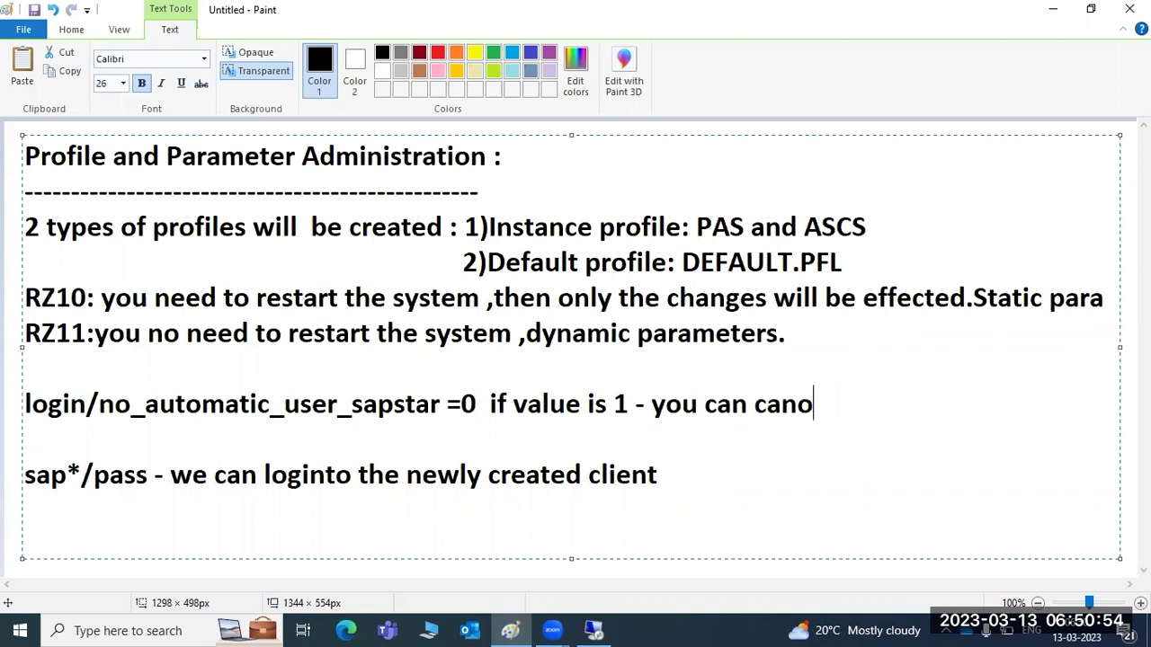
# Highlight the sapstar, title and sap*/pass note lines, then start a new line after 'client'.
pyautogui.moveTo(355, 404); pyautogui.dragTo(461, 402)
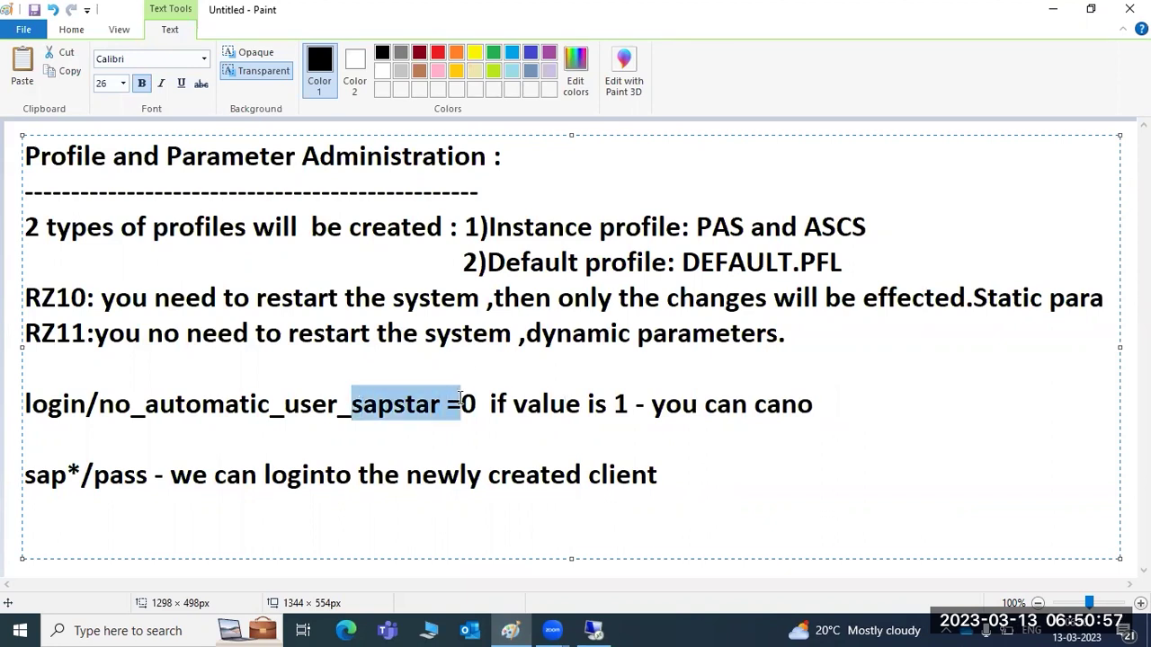
pyautogui.click(508, 396)
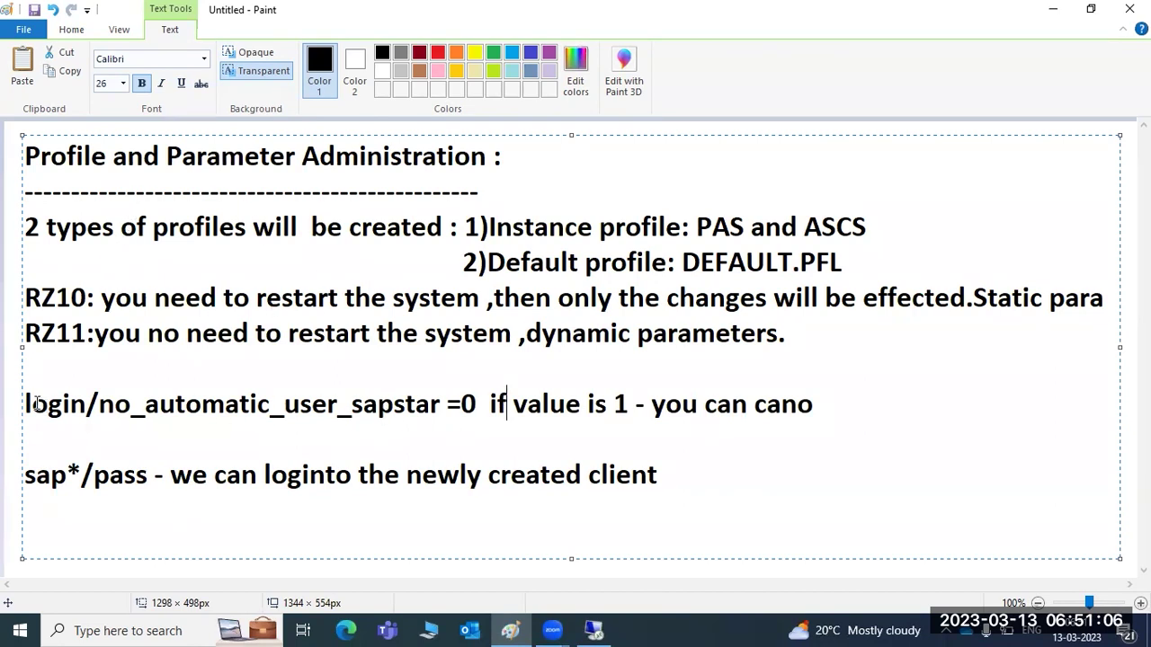
pyautogui.moveTo(27, 404); pyautogui.dragTo(115, 405)
pyautogui.moveTo(94, 157); pyautogui.dragTo(529, 411)
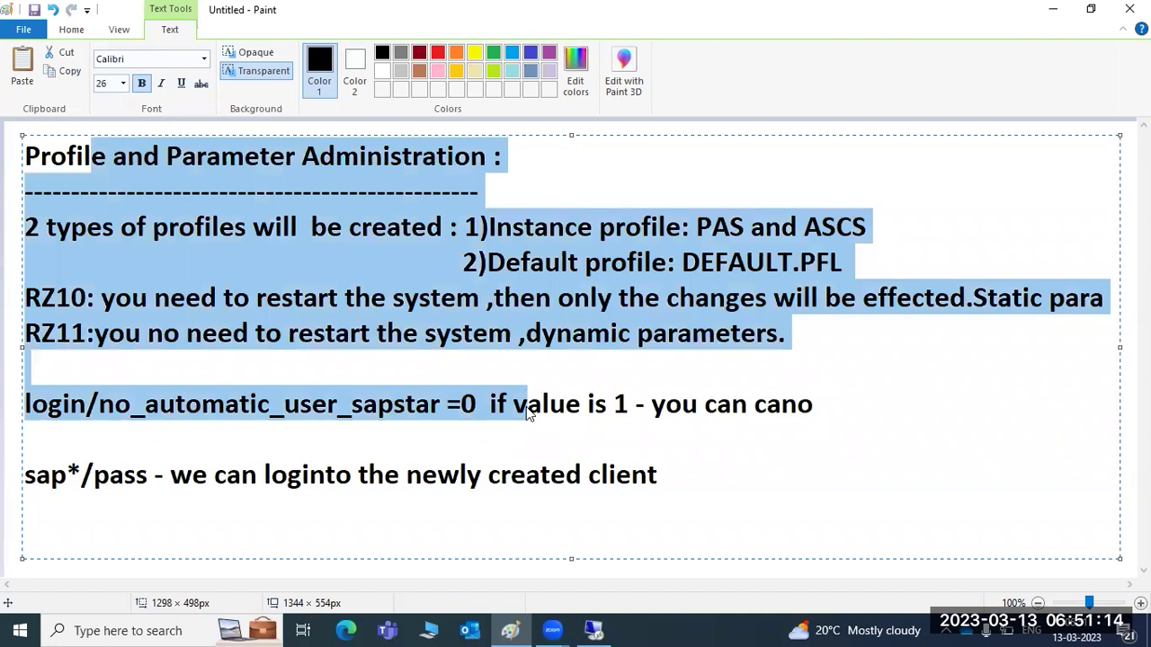
pyautogui.moveTo(27, 476); pyautogui.dragTo(532, 481)
pyautogui.moveTo(94, 476); pyautogui.dragTo(146, 478)
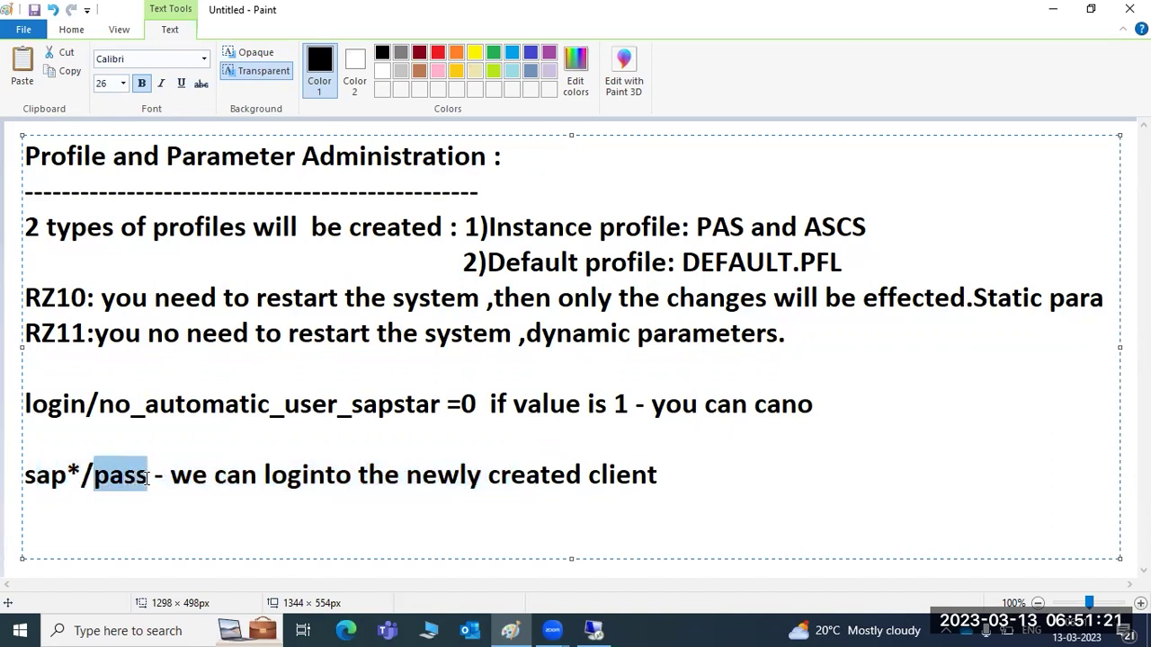
pyautogui.click(661, 471)
pyautogui.press('Return')
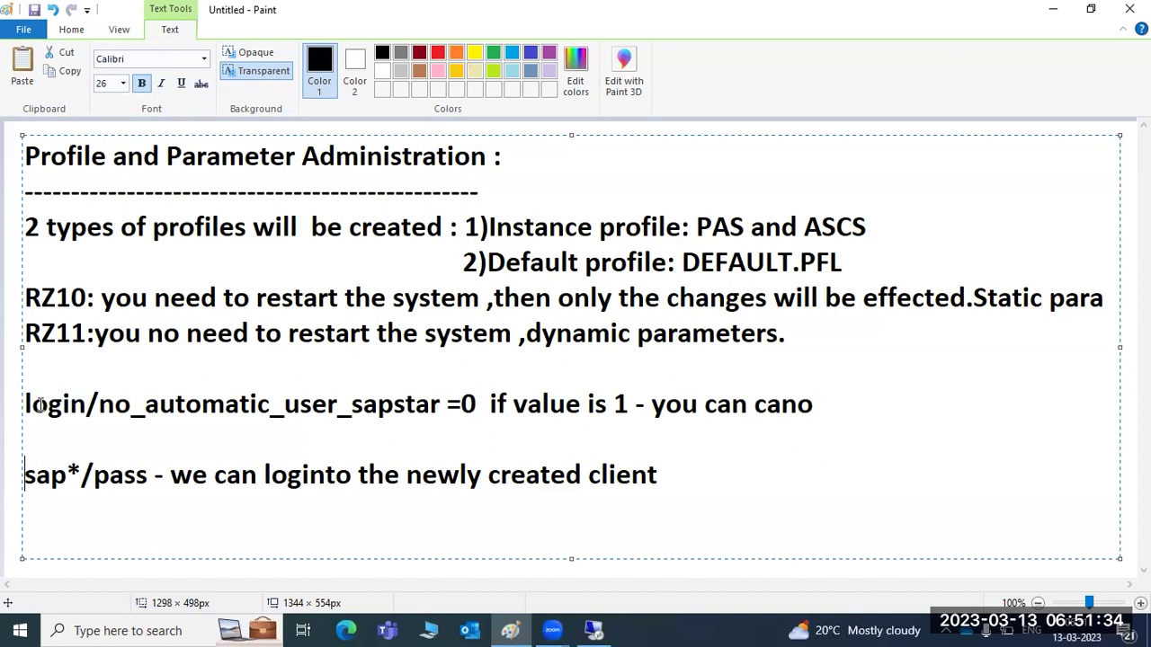
# Highlight the login/no_automatic_user_sapstar parameter and the RZ10 line, then return to the Remote Desktop SAP session.
pyautogui.moveTo(25, 405); pyautogui.dragTo(442, 402)
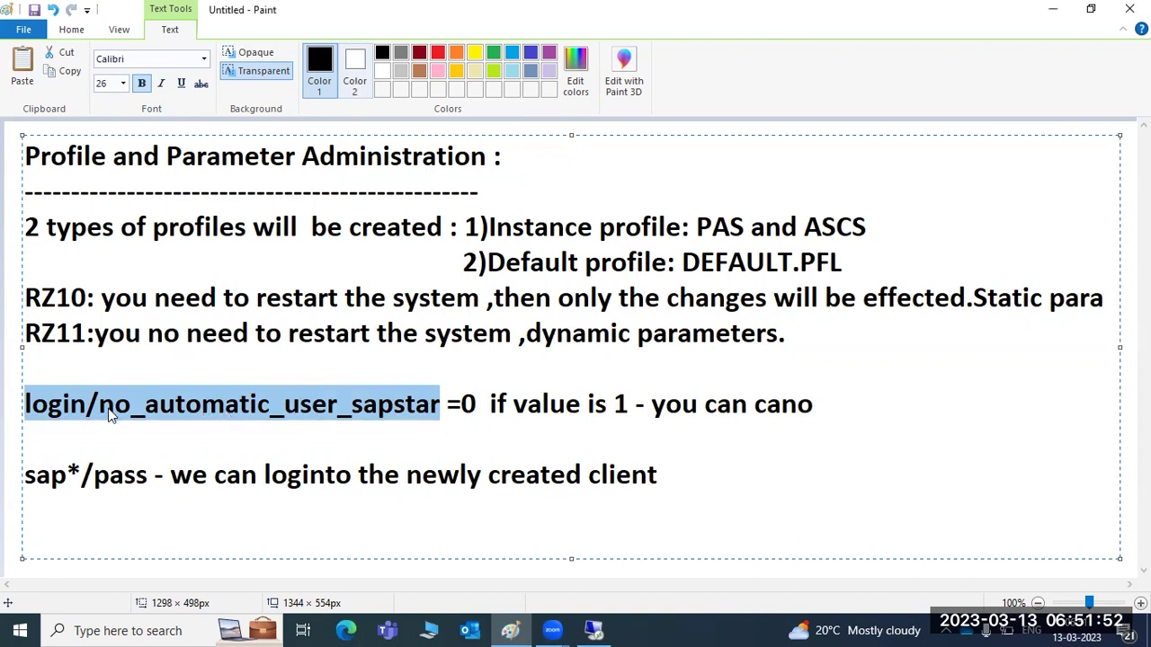
pyautogui.click(62, 406)
pyautogui.moveTo(25, 404); pyautogui.dragTo(474, 404)
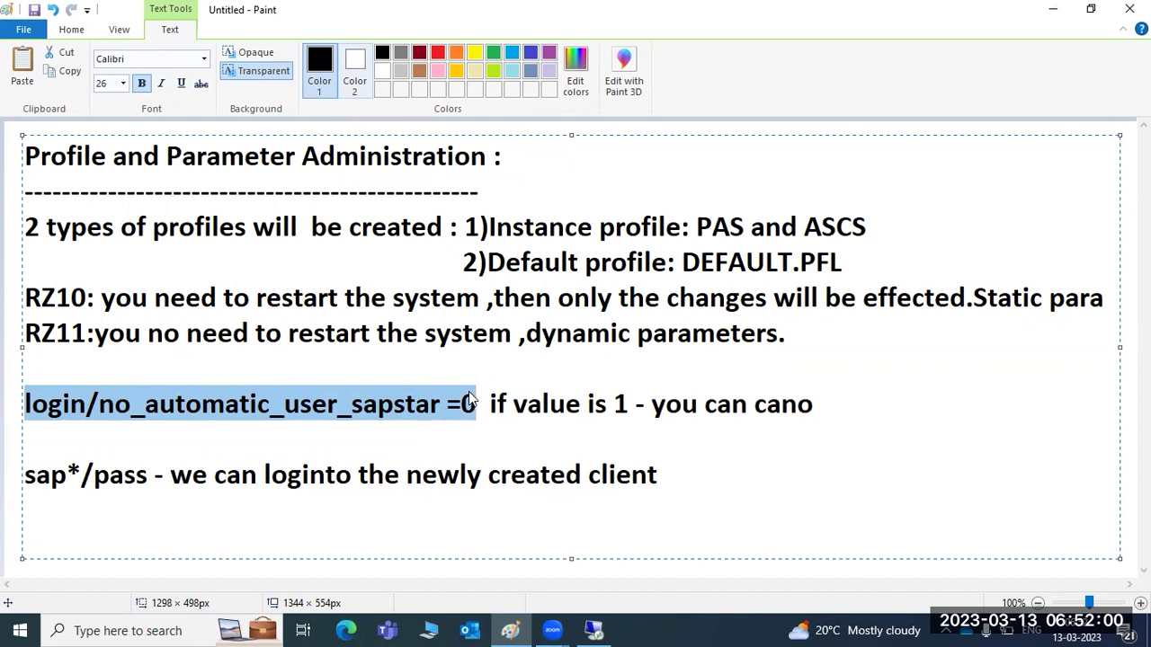
pyautogui.moveTo(52, 296); pyautogui.dragTo(958, 296)
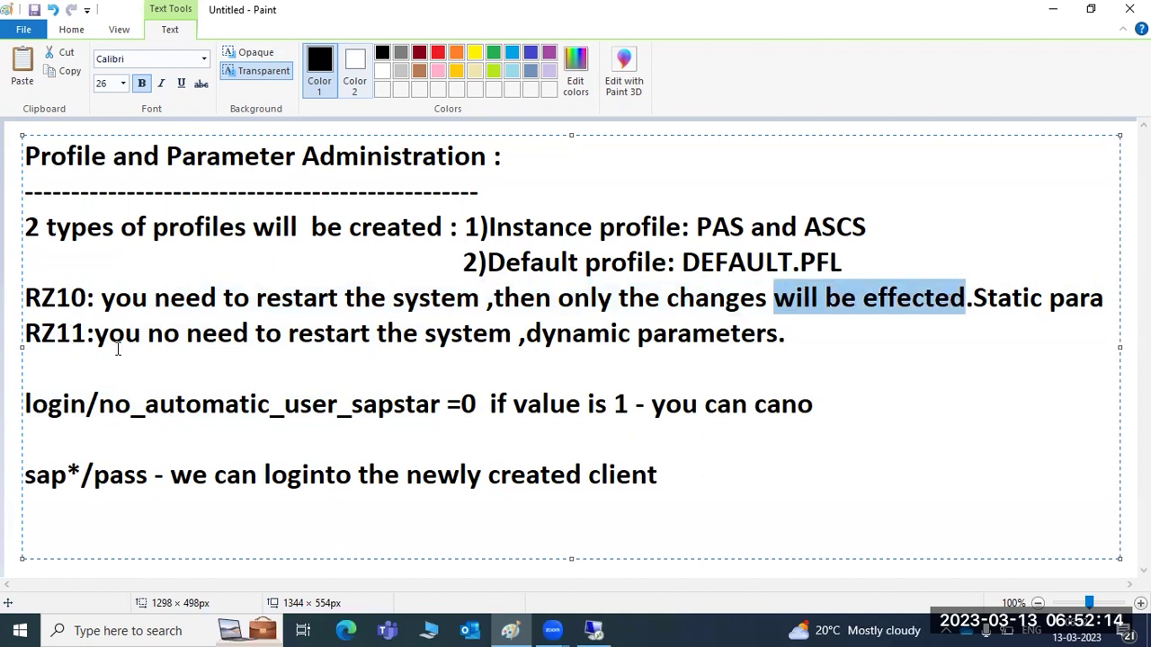
pyautogui.moveTo(26, 403); pyautogui.dragTo(445, 404)
pyautogui.hotkey('ctrl', 'c')
pyautogui.click(598, 629)
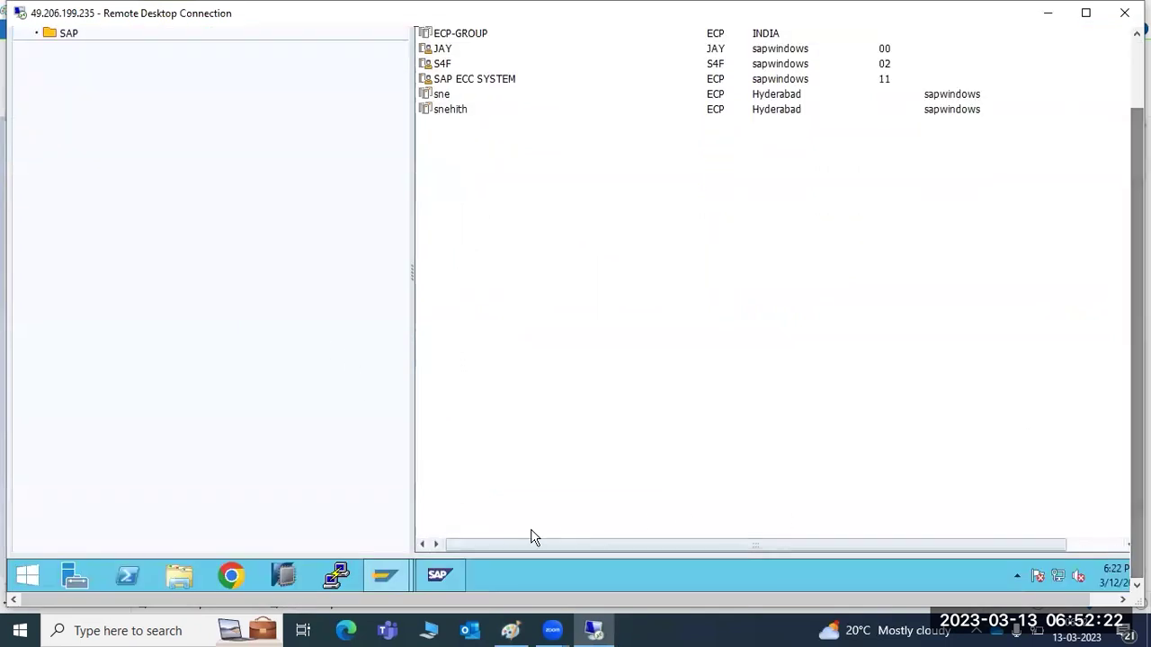
# In RZ11, display login/no_automatic_user_sapstar details: kernel default 1, current value 0.
pyautogui.moveTo(388, 576)
pyautogui.click(458, 519)
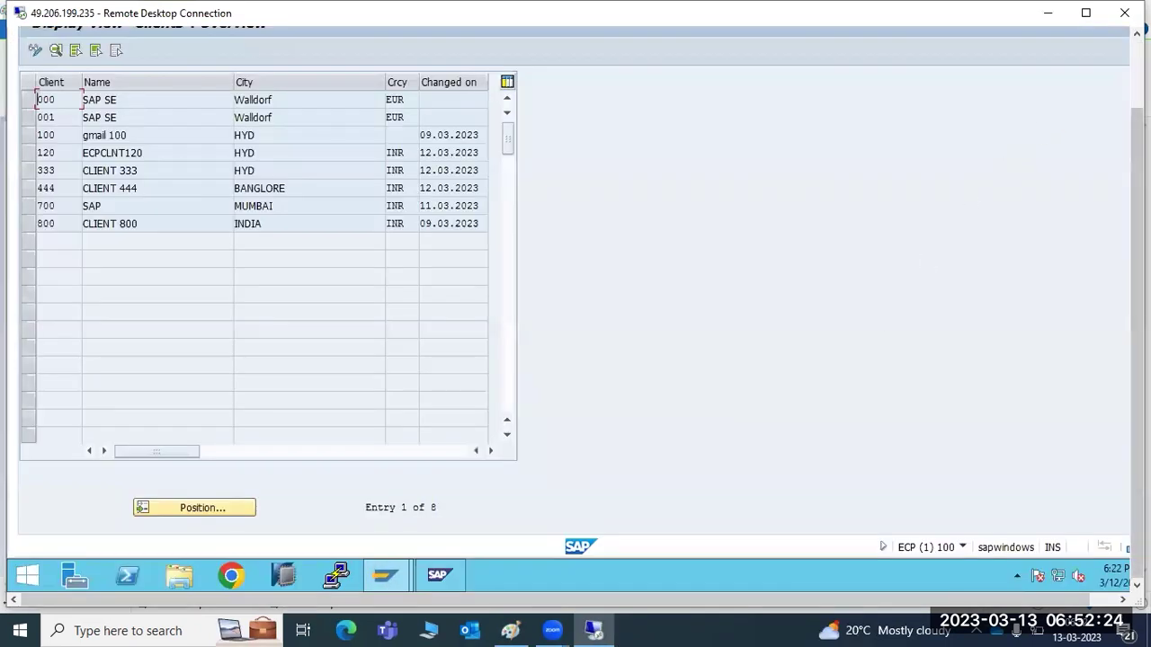
pyautogui.click(102, 72)
pyautogui.write('/nrz11')
pyautogui.press('Return')
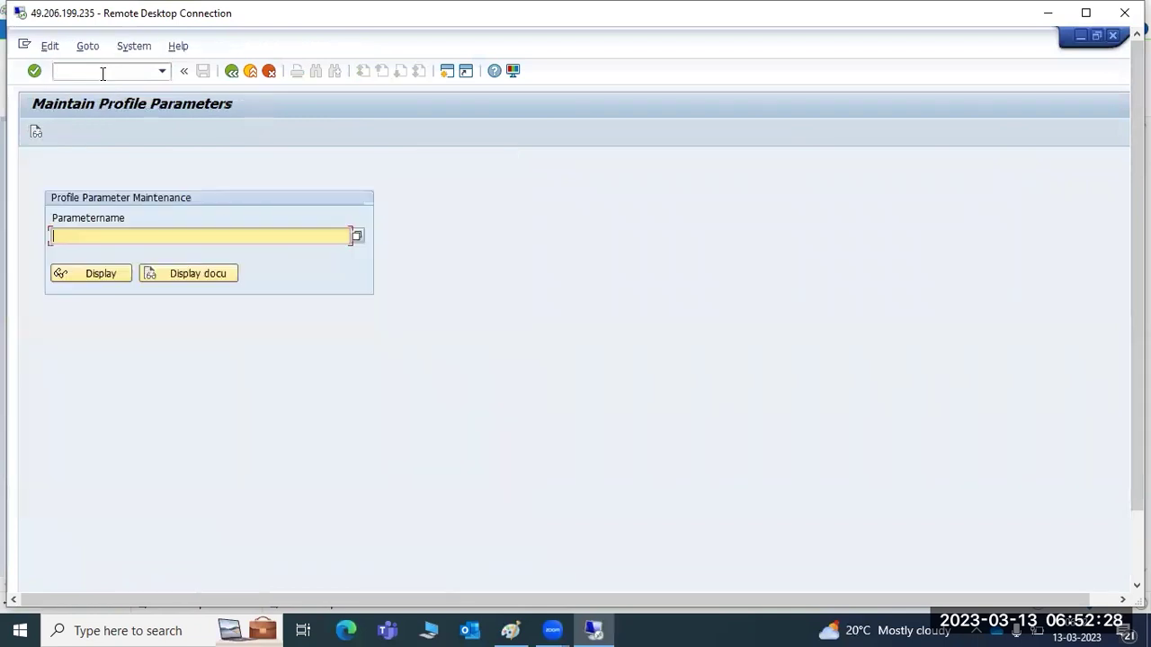
pyautogui.hotkey('ctrl', 'v')
pyautogui.click(95, 275)
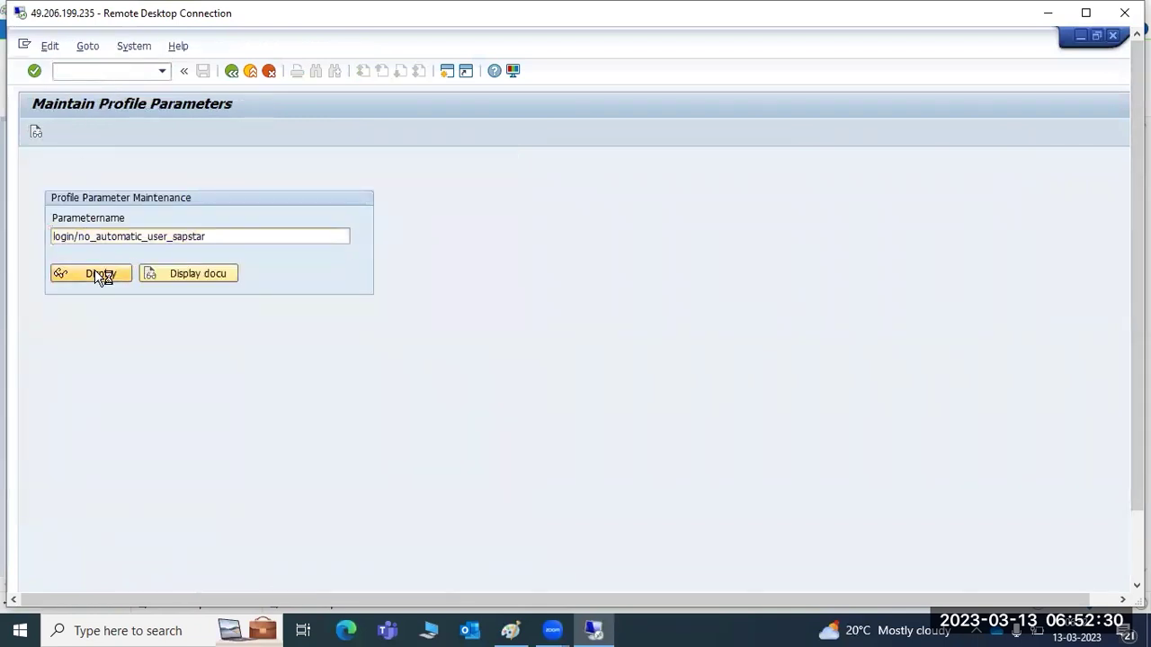
pyautogui.click(697, 225)
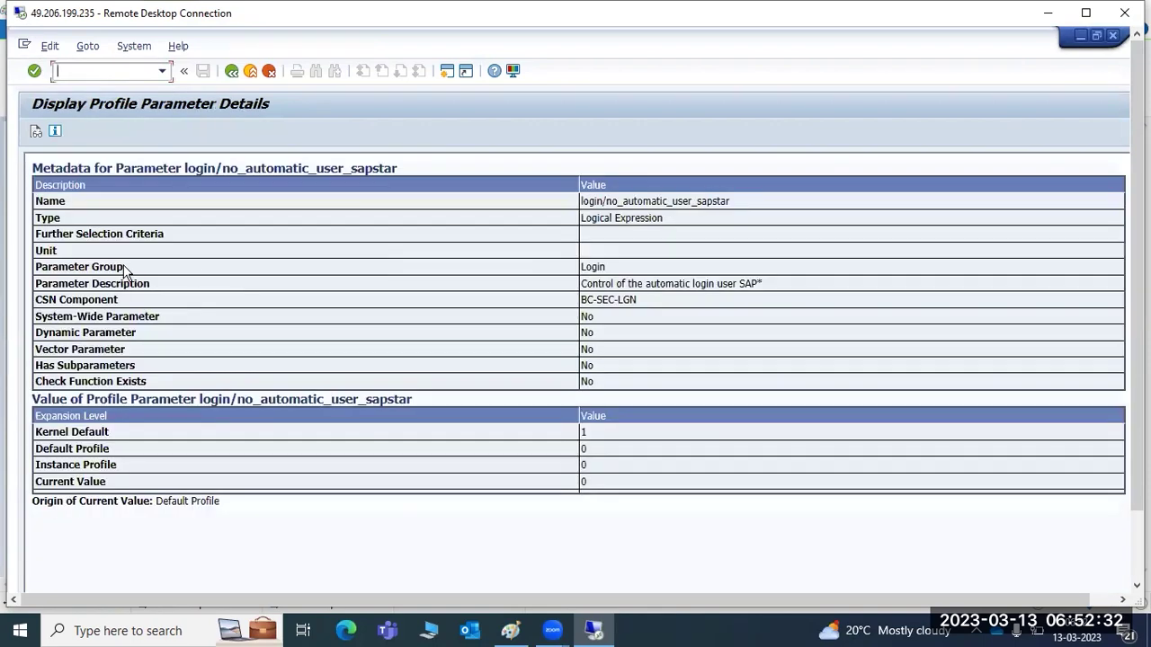
# Read the parameter's documentation, then return to the parameter name entry screen.
pyautogui.click(37, 133)
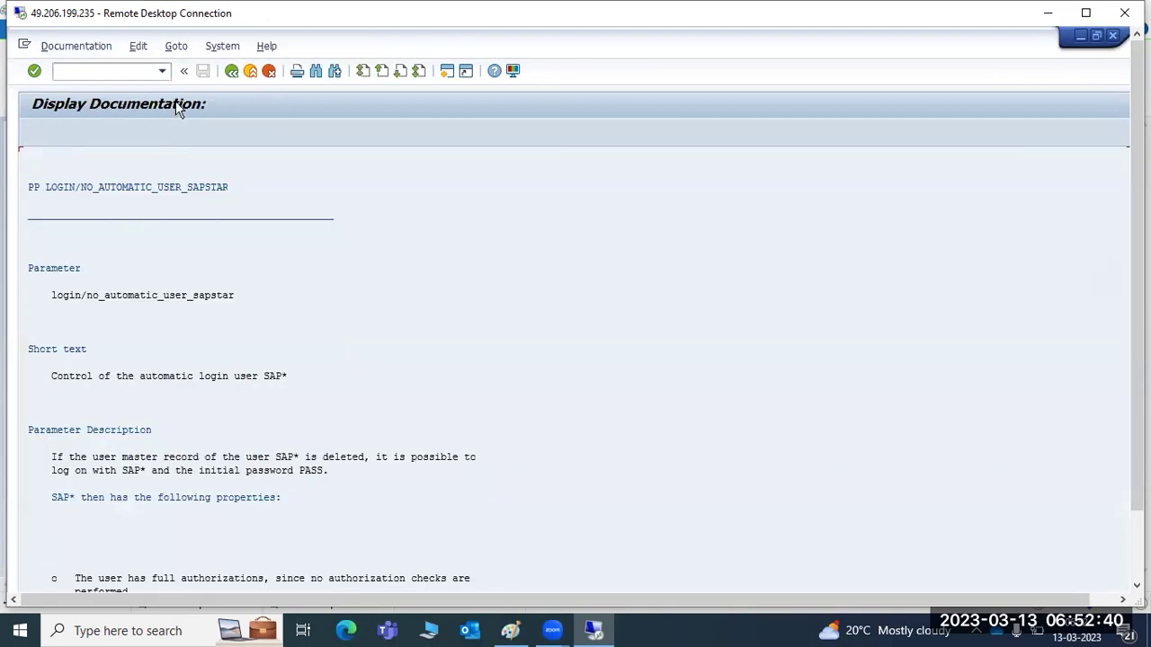
pyautogui.click(231, 74)
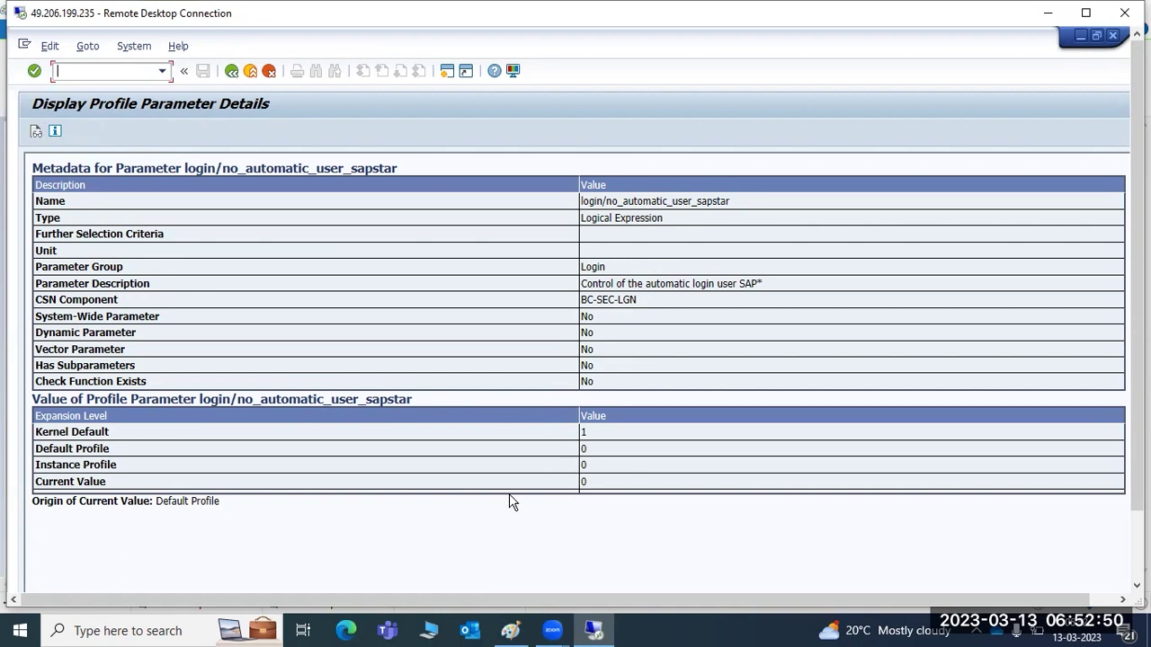
pyautogui.click(232, 71)
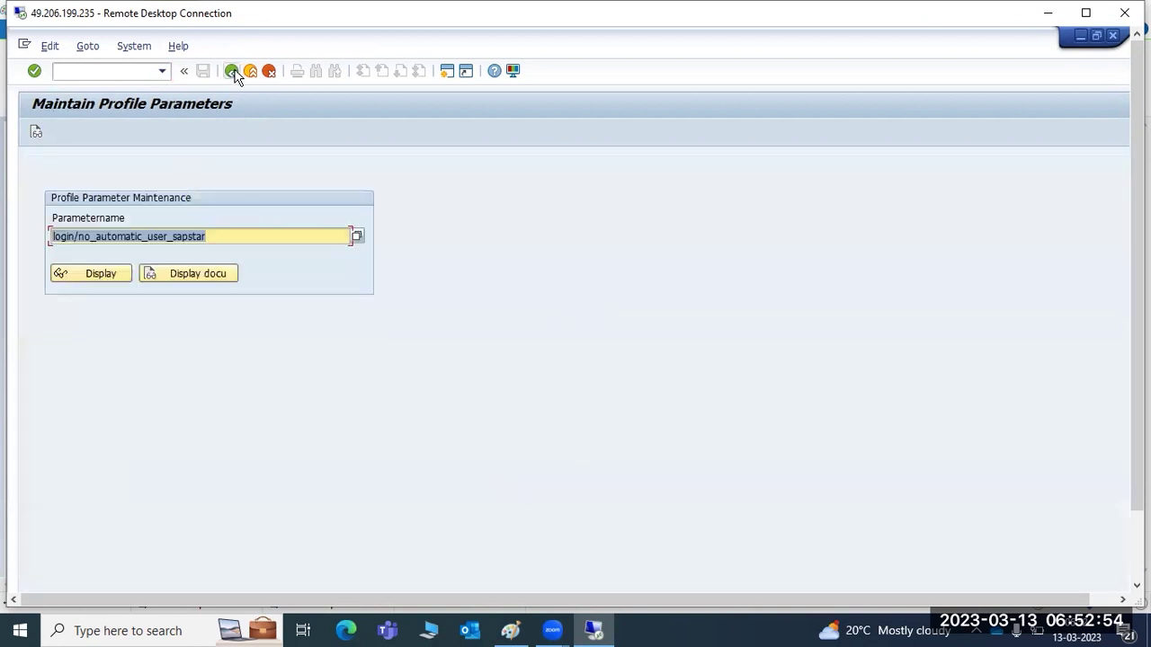
# Display gw/max_conn's details, showing current value 2000, and go back.
pyautogui.press('BackSpace')
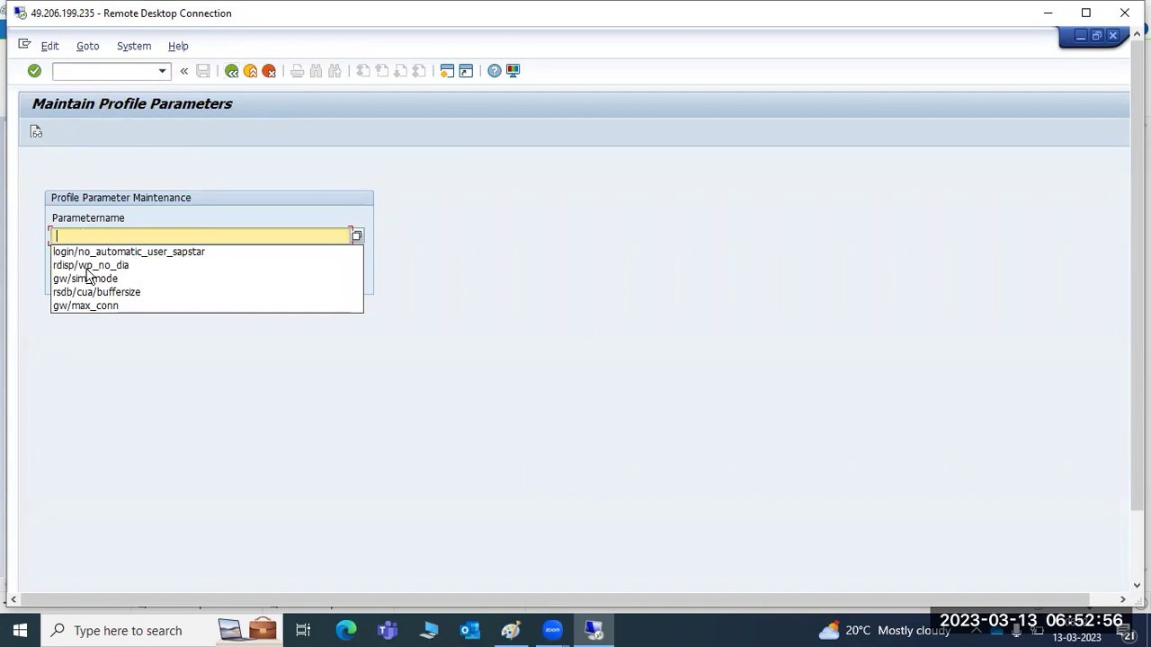
pyautogui.click(90, 306)
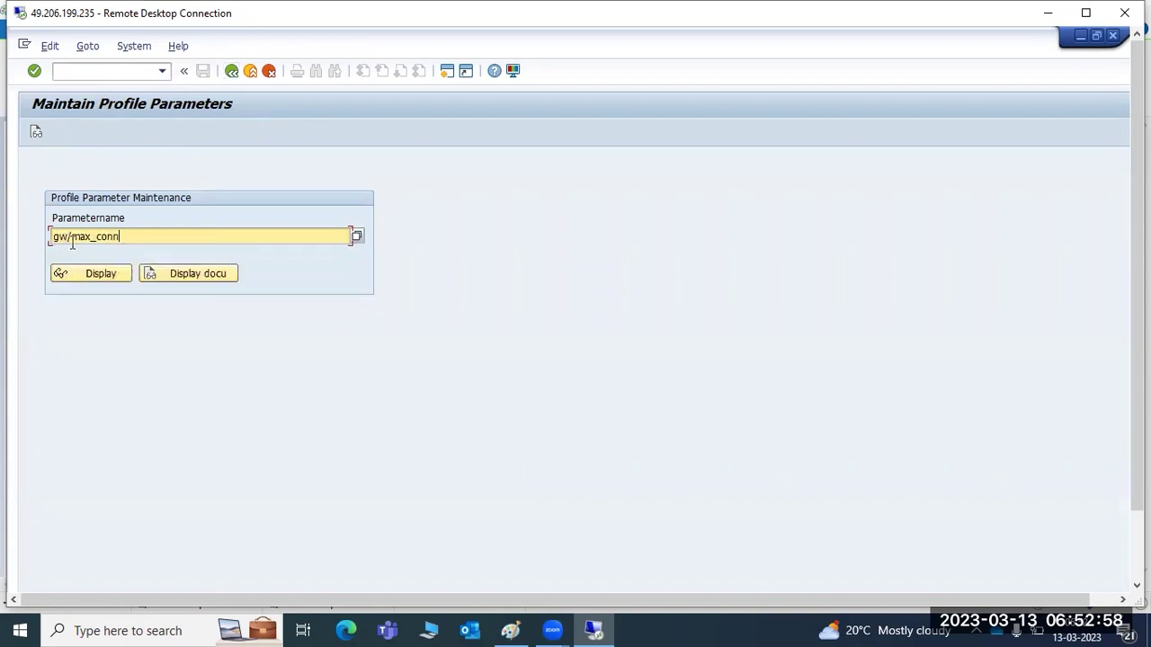
pyautogui.click(108, 273)
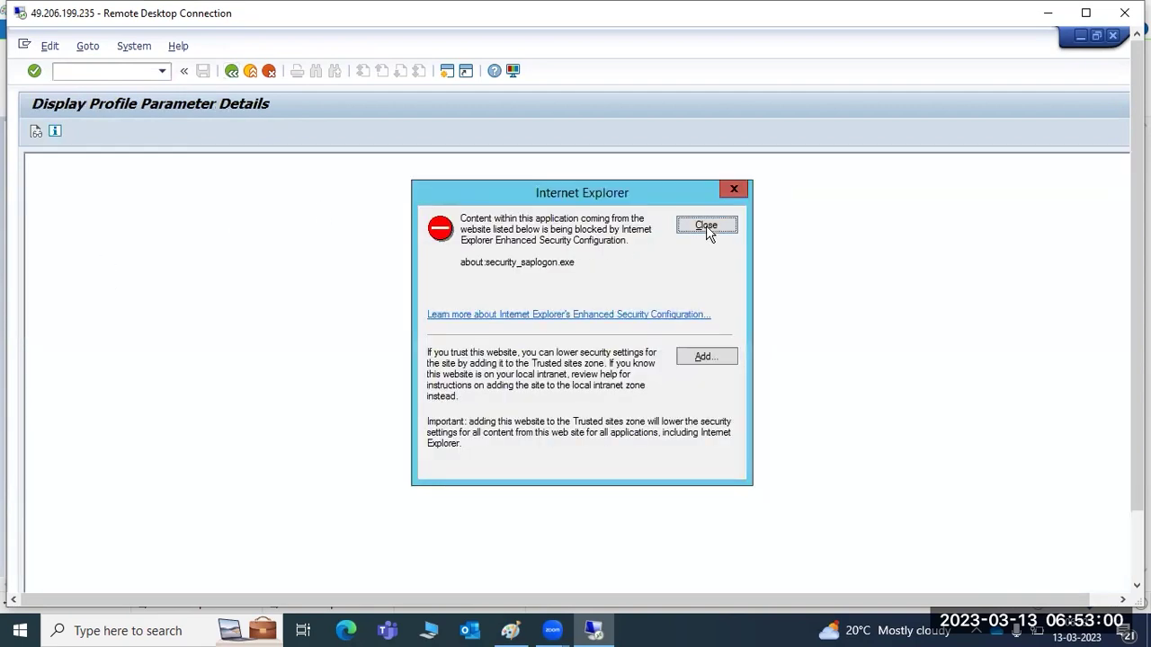
pyautogui.click(705, 225)
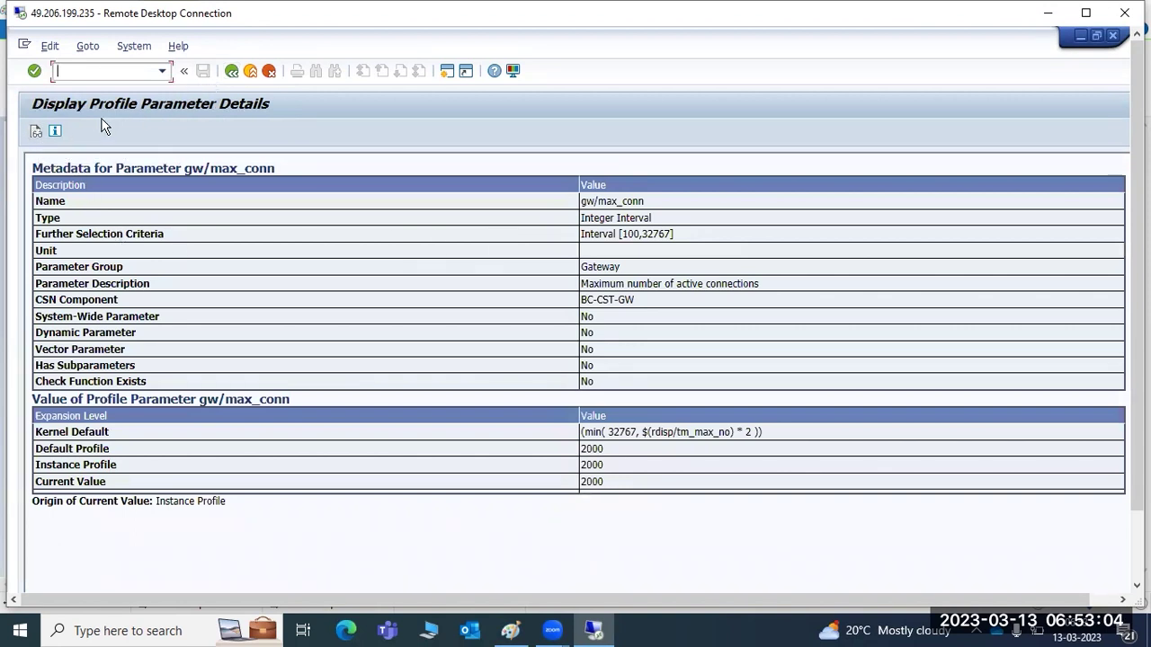
pyautogui.click(231, 72)
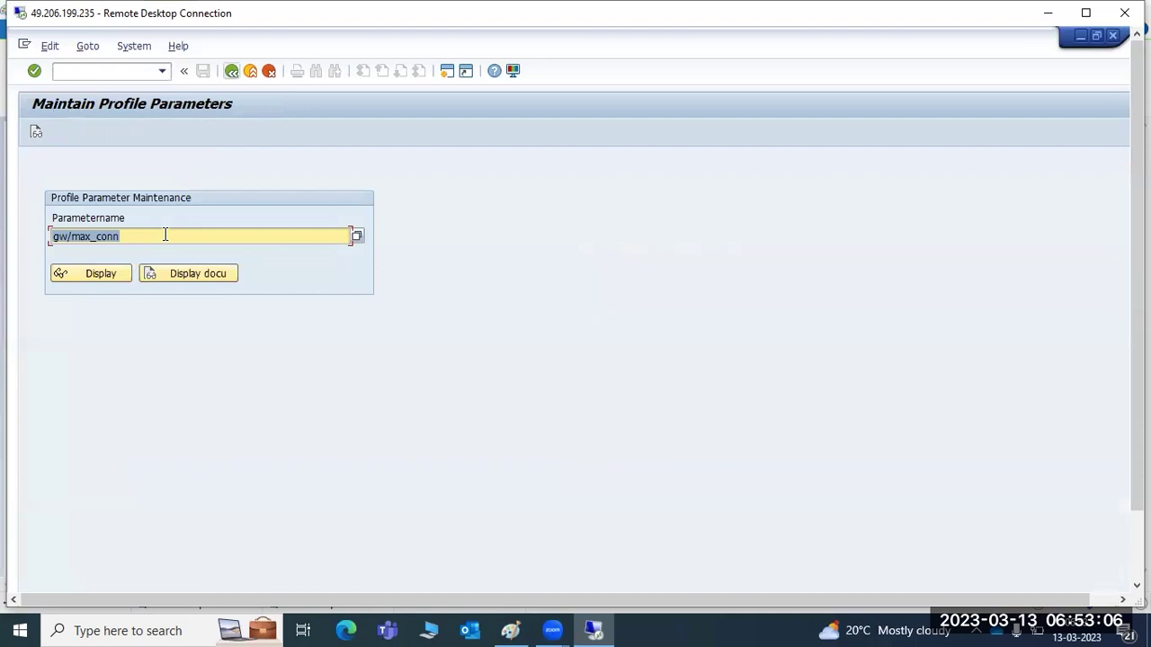
# Display the details of gw/sim_mode from the earlier entries.
pyautogui.press('BackSpace')
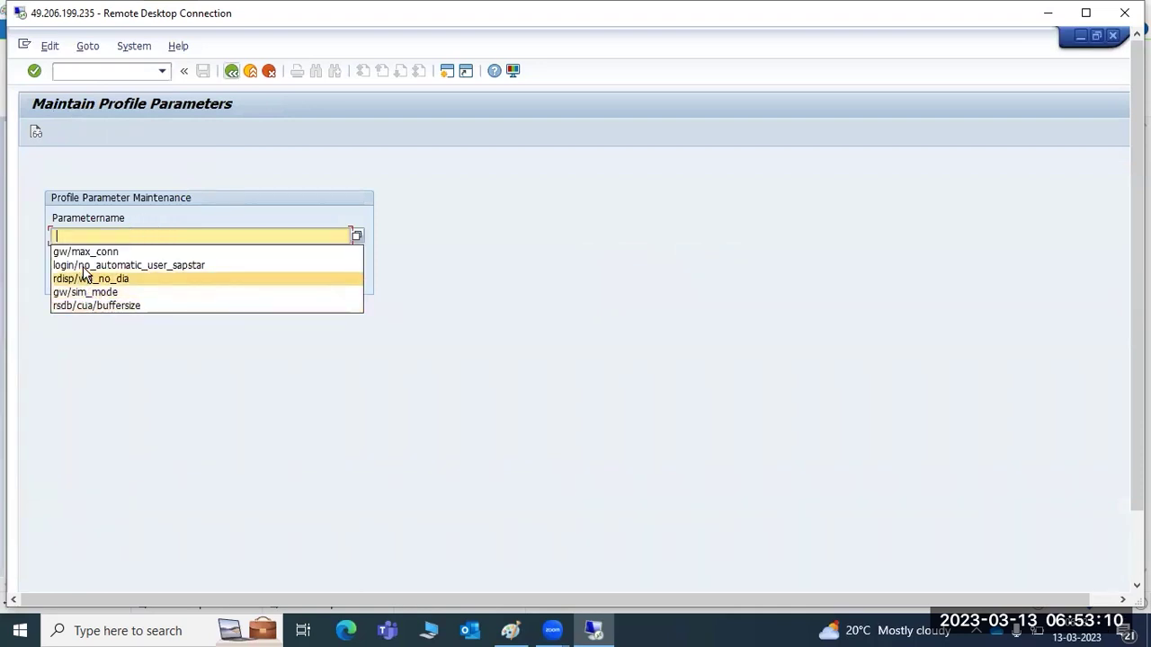
pyautogui.click(87, 294)
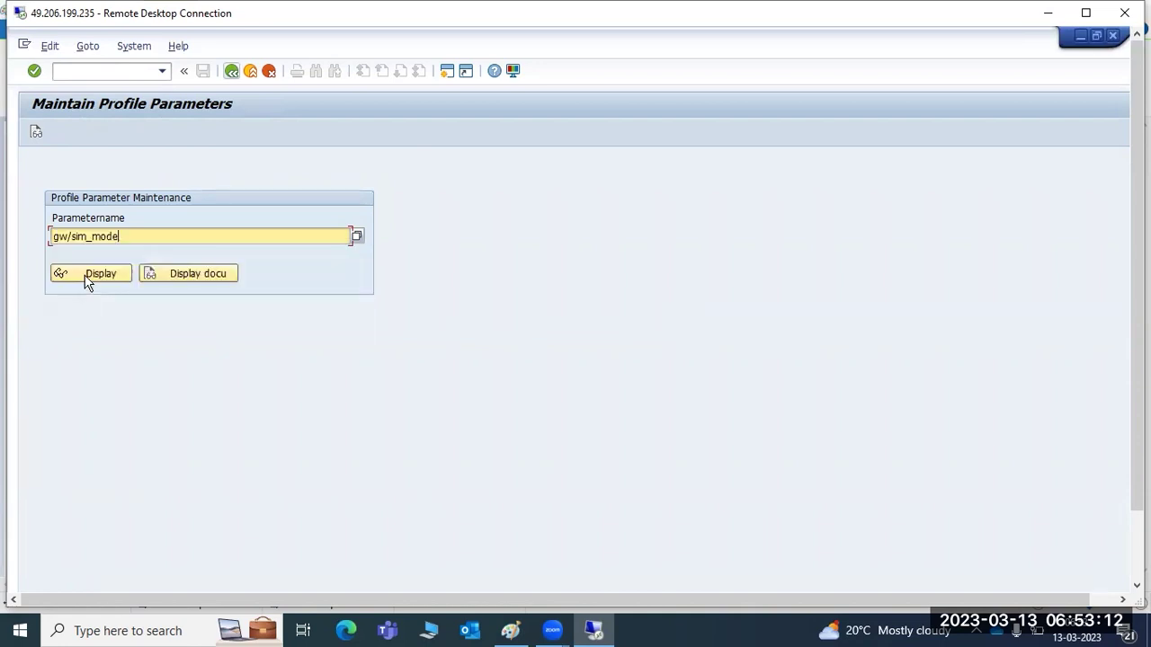
pyautogui.click(89, 276)
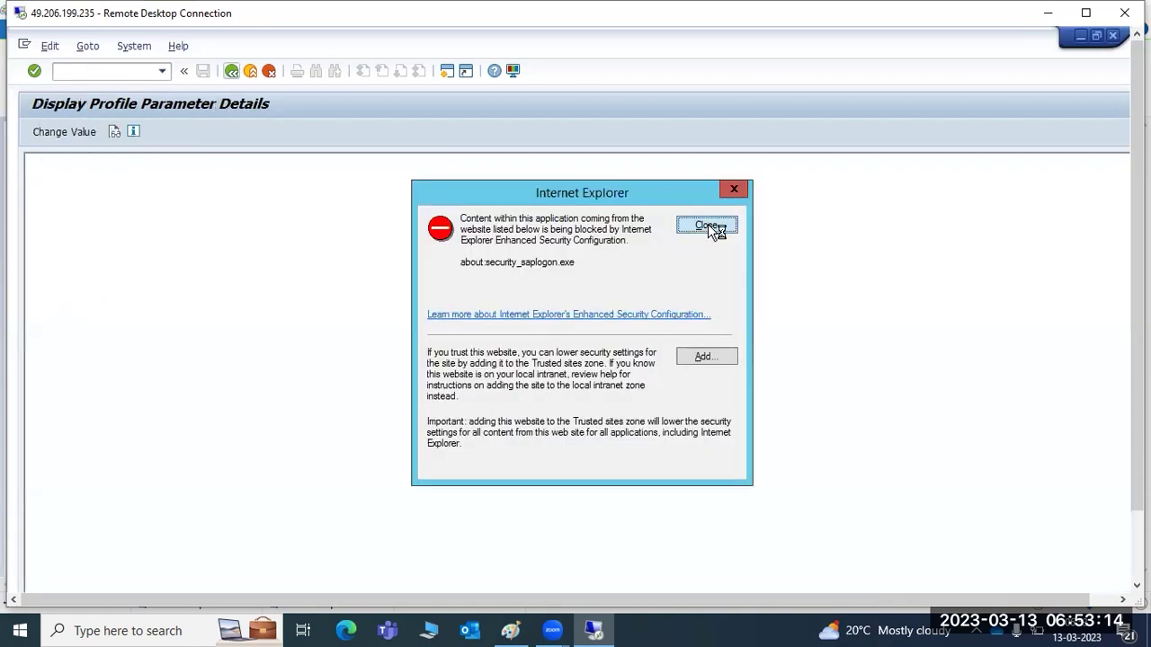
pyautogui.click(708, 224)
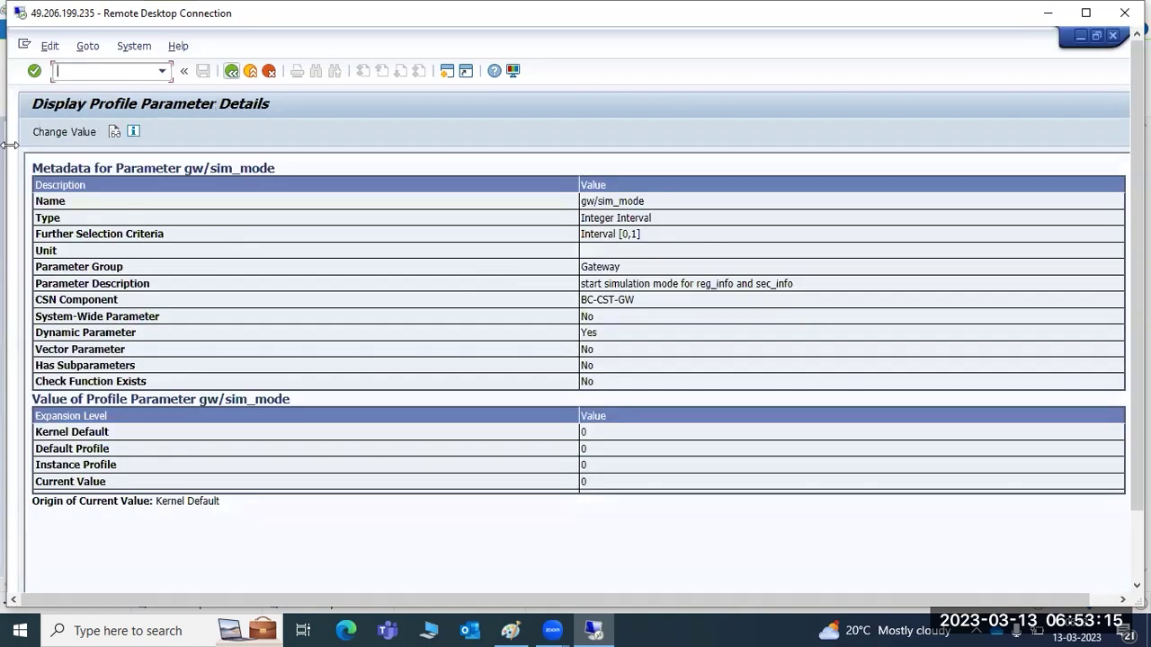
# Set gw/sim_mode's new value to 1, save it, and return to Maintain Profile Parameters.
pyautogui.click(65, 132)
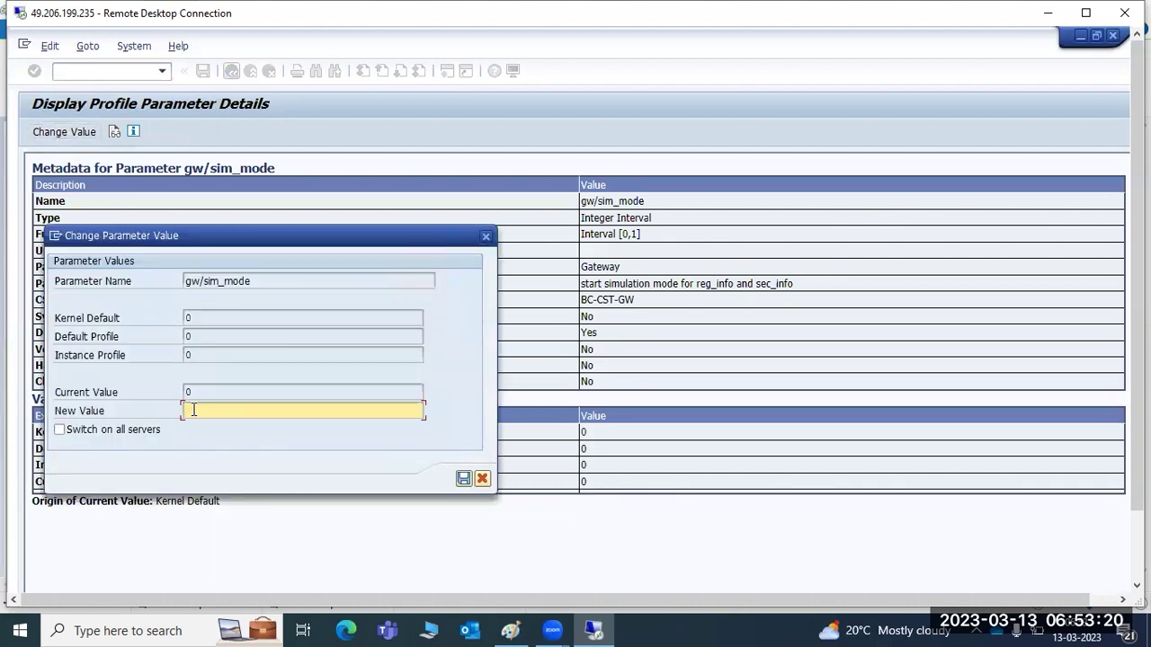
pyautogui.write('1')
pyautogui.click(463, 479)
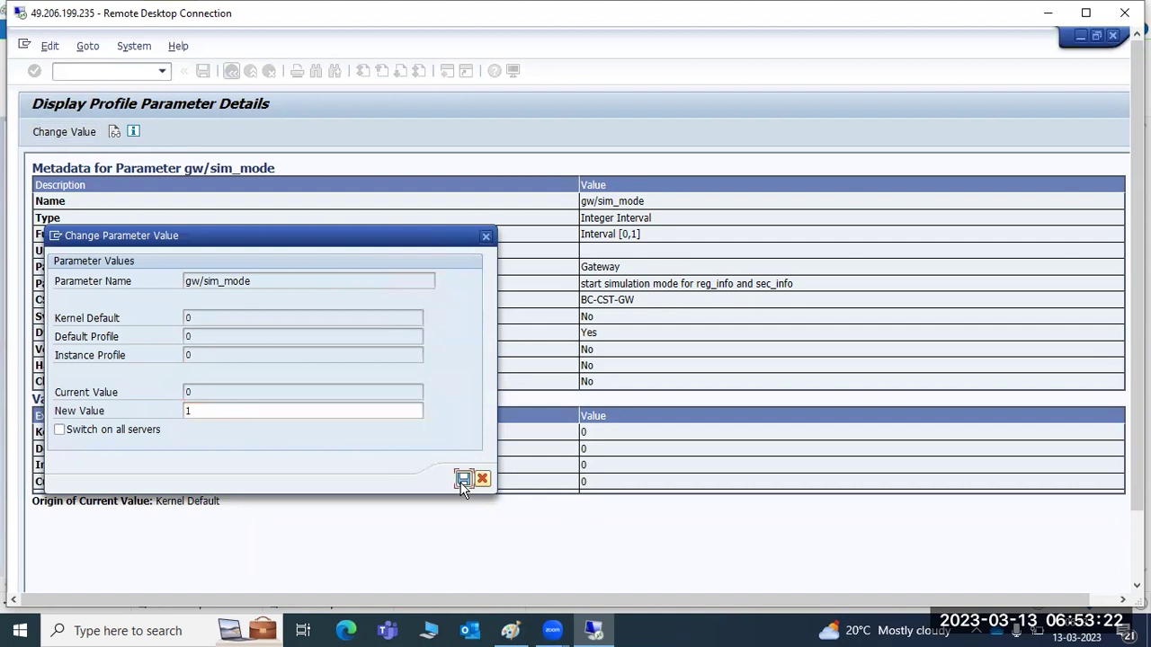
pyautogui.click(410, 497)
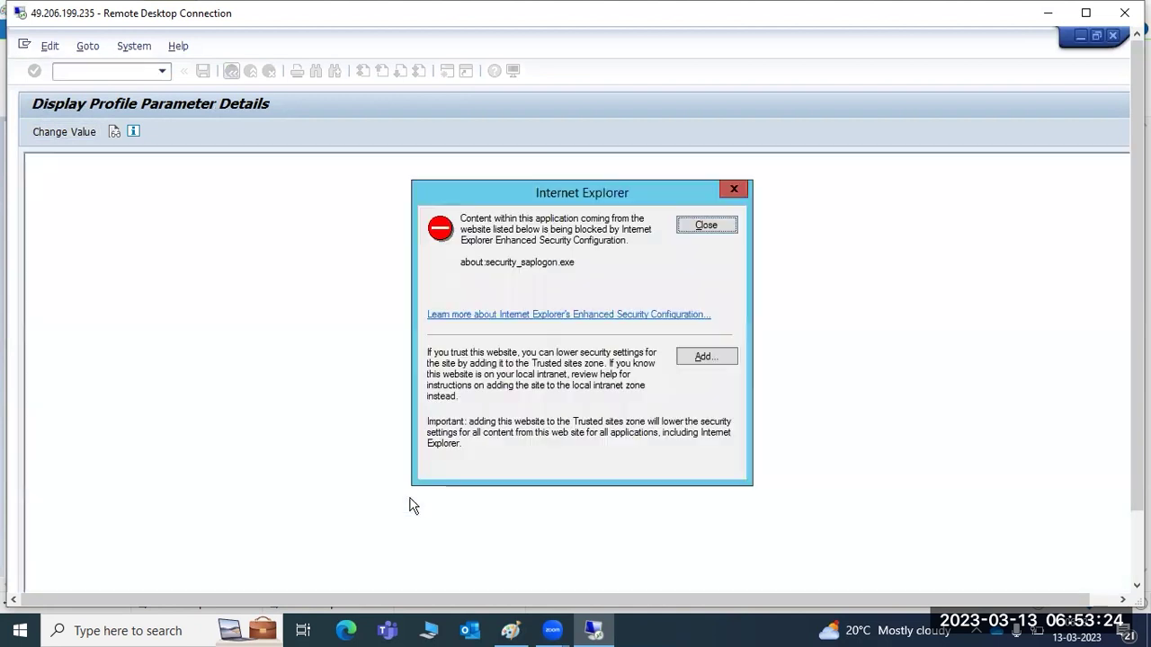
pyautogui.click(707, 226)
pyautogui.doubleClick(582, 478)
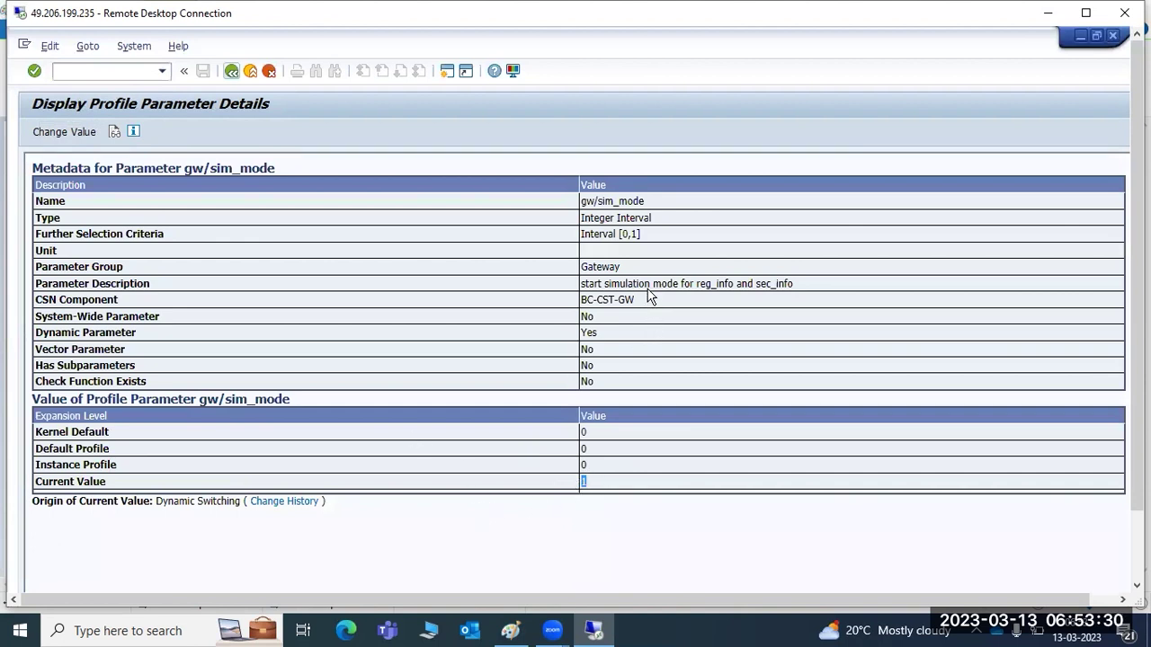
pyautogui.moveTo(649, 283); pyautogui.dragTo(809, 282)
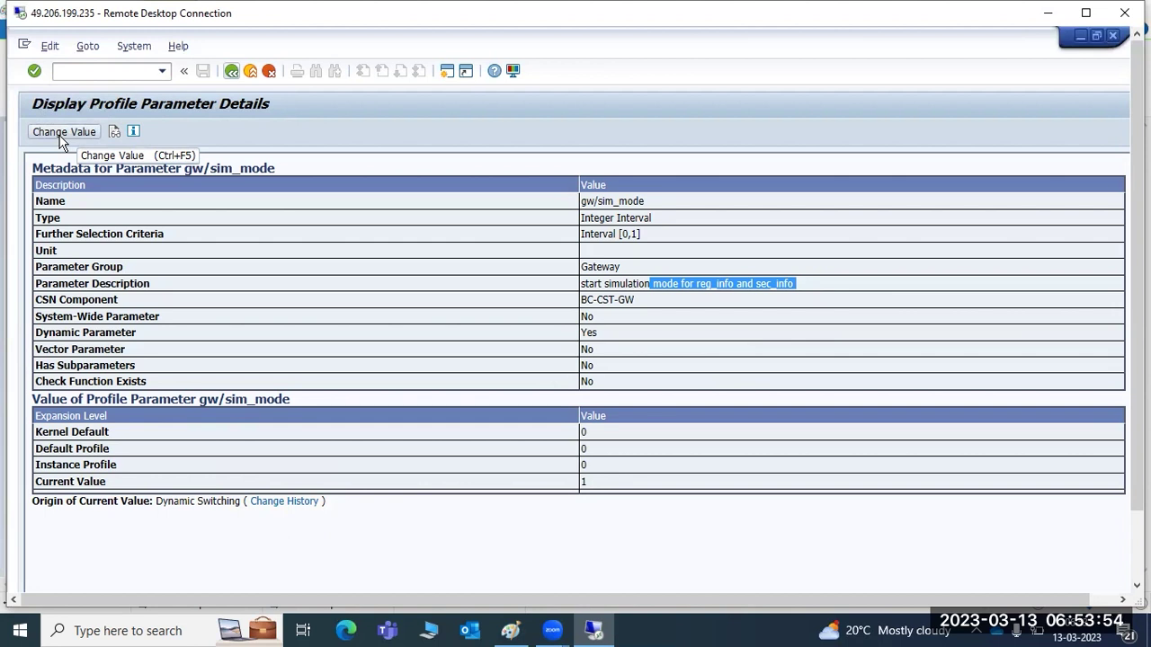
pyautogui.click(231, 72)
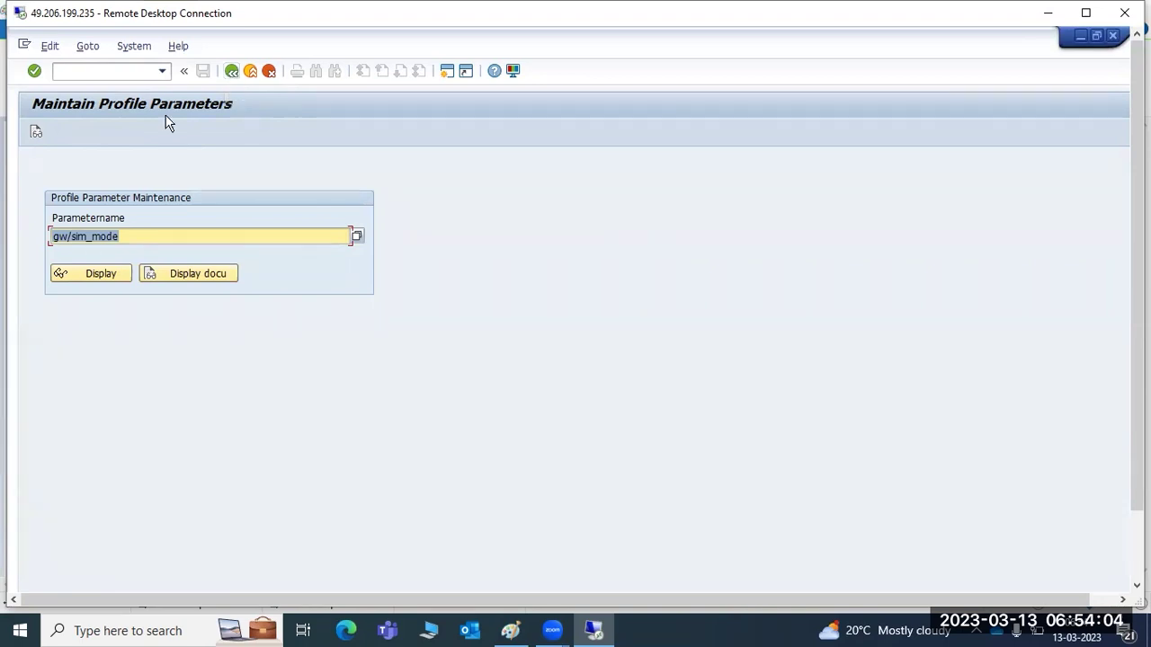
pyautogui.click(109, 275)
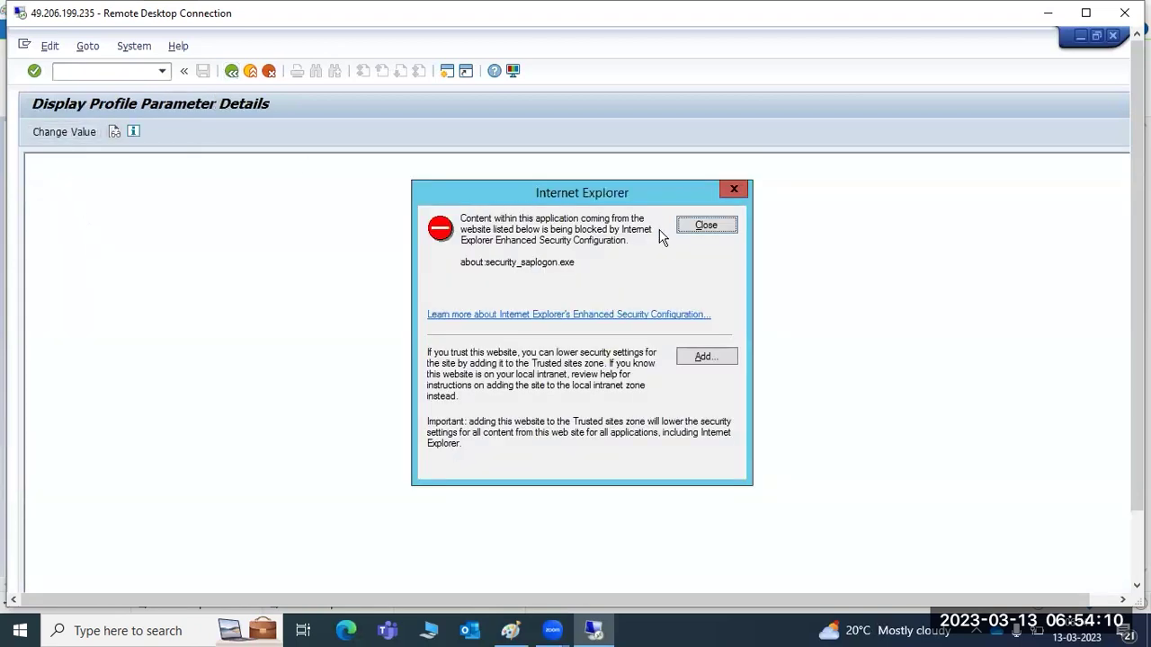
pyautogui.click(694, 229)
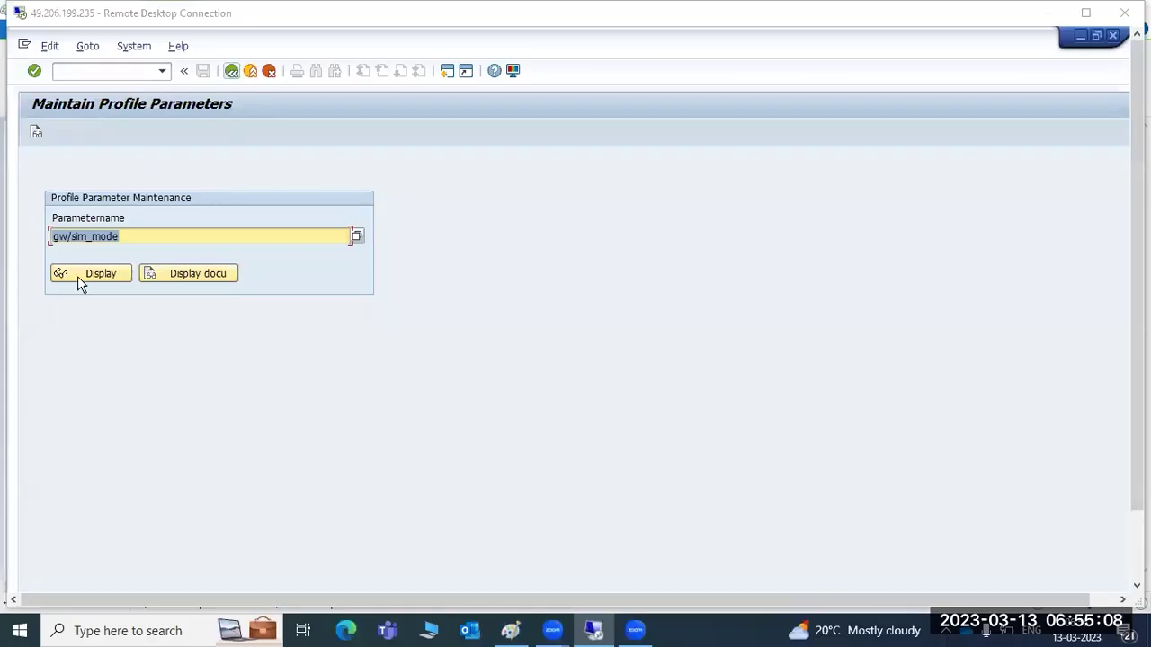
pyautogui.click(77, 273)
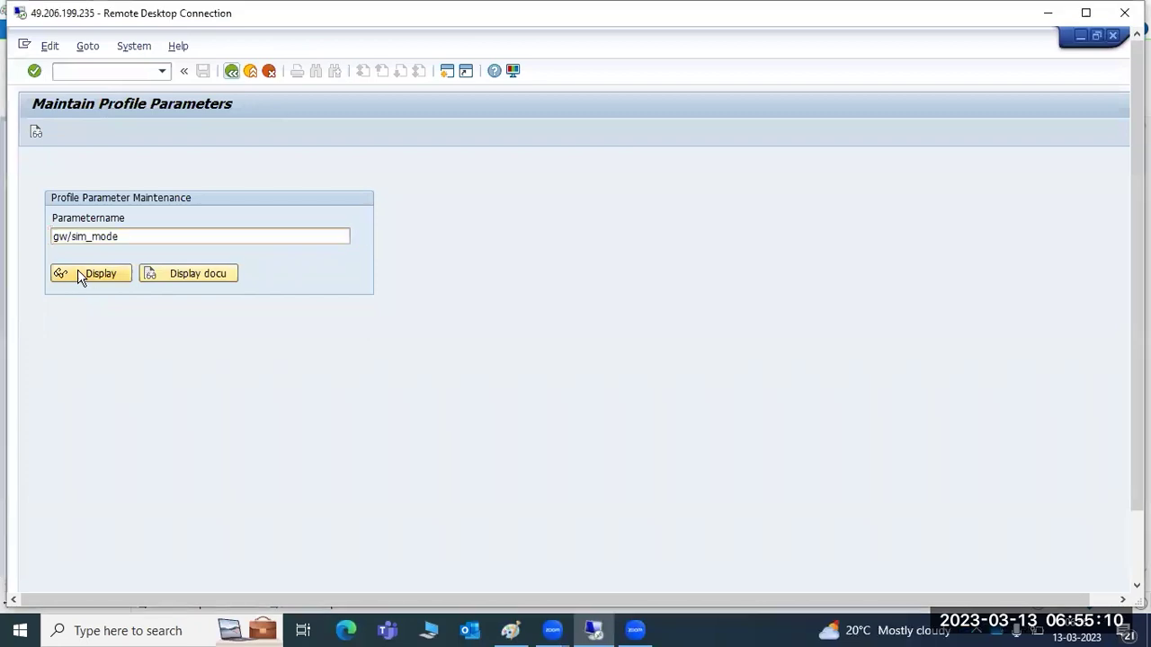
pyautogui.click(700, 225)
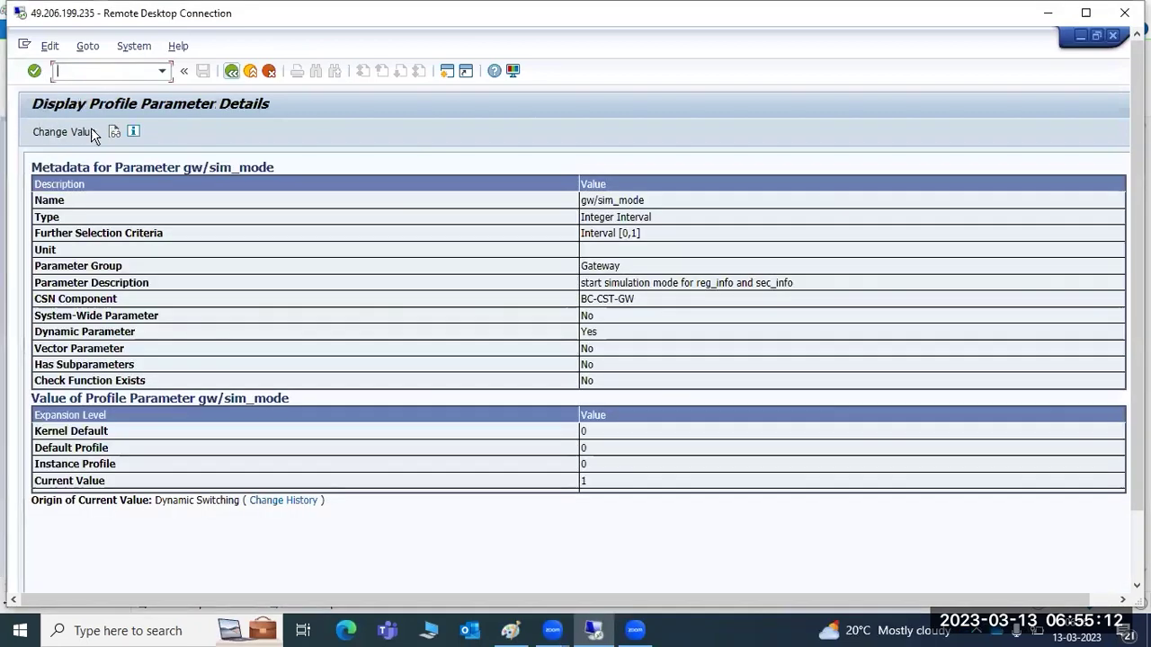
pyautogui.click(231, 71)
pyautogui.click(93, 271)
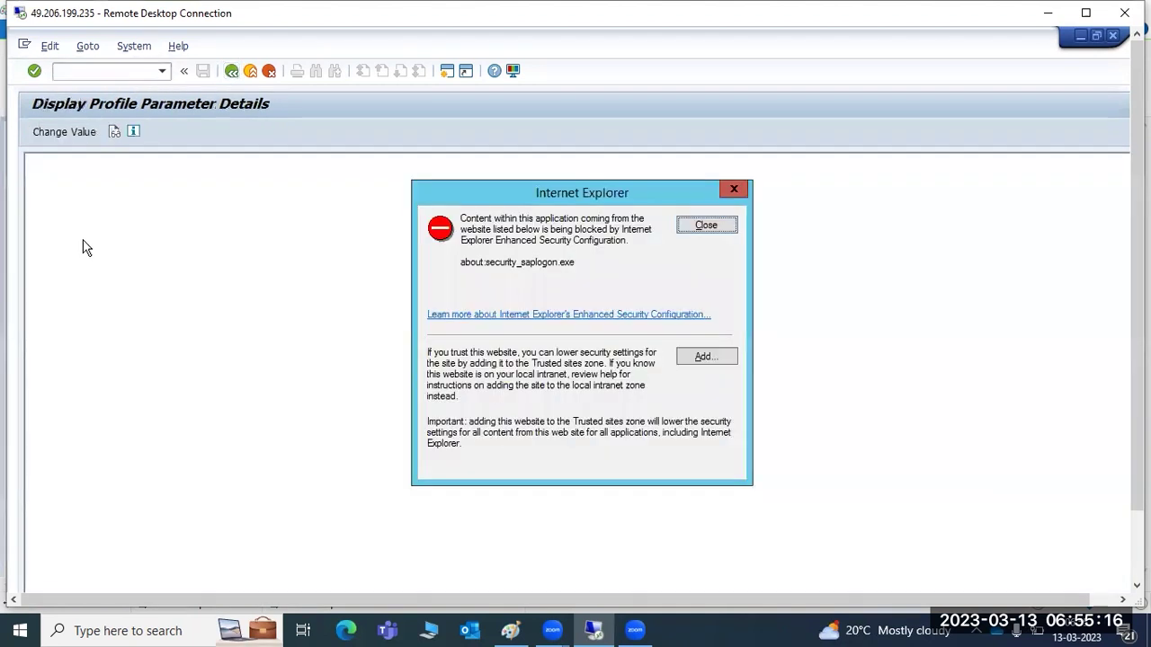
pyautogui.click(700, 225)
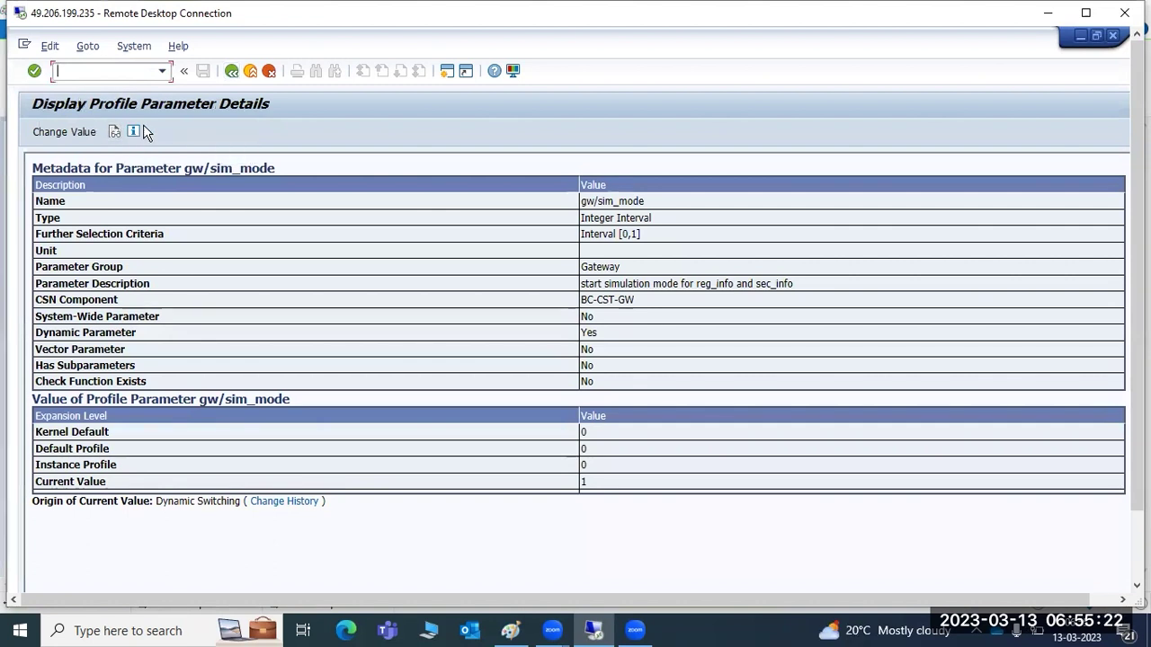
pyautogui.click(232, 72)
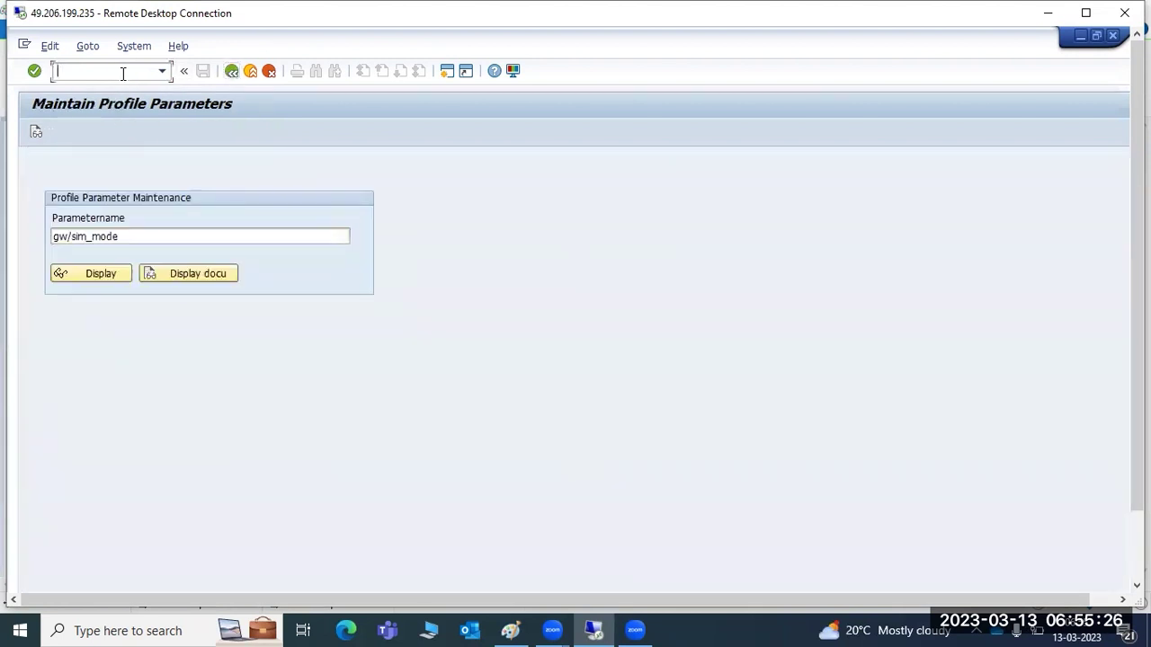
# In RZ10, open ECP_D11_SAPWINDOWS in extended maintenance, review its parameters, then go back.
pyautogui.write('/nrz10')
pyautogui.press('Return')
pyautogui.click(274, 181)
pyautogui.doubleClick(64, 181)
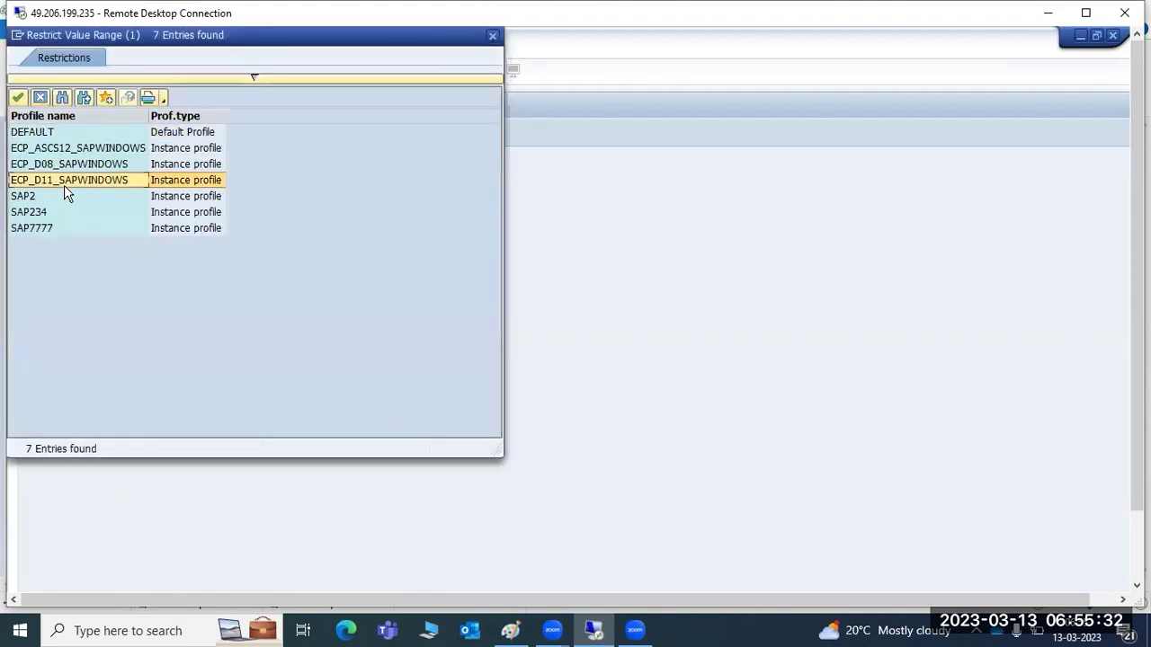
pyautogui.click(81, 292)
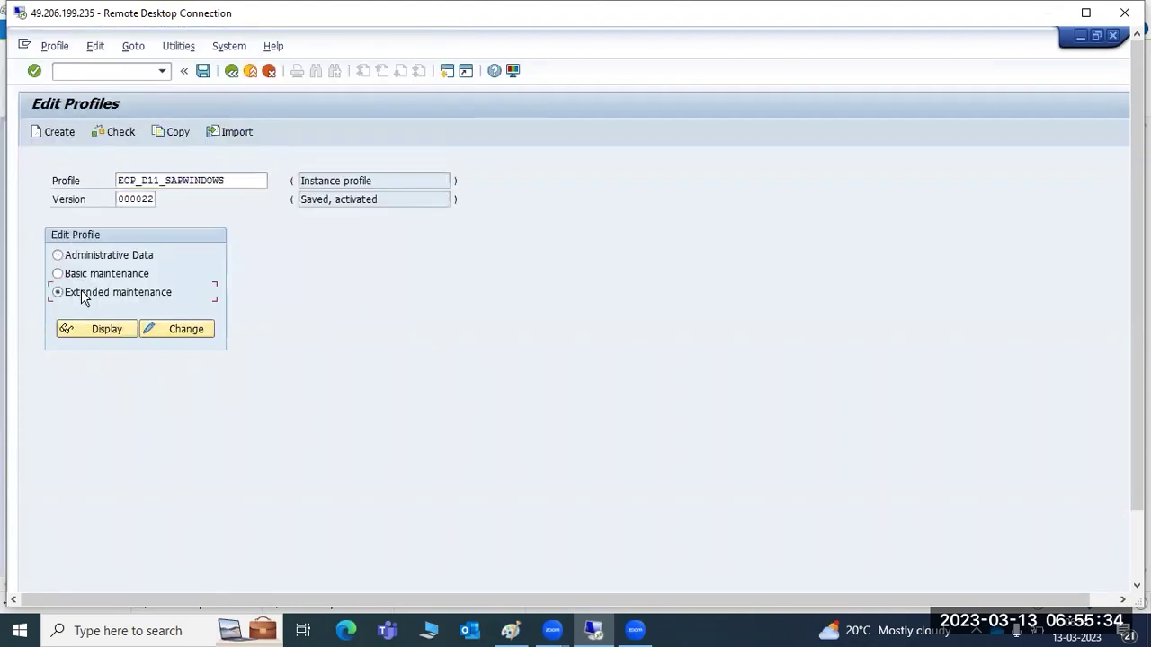
pyautogui.click(177, 329)
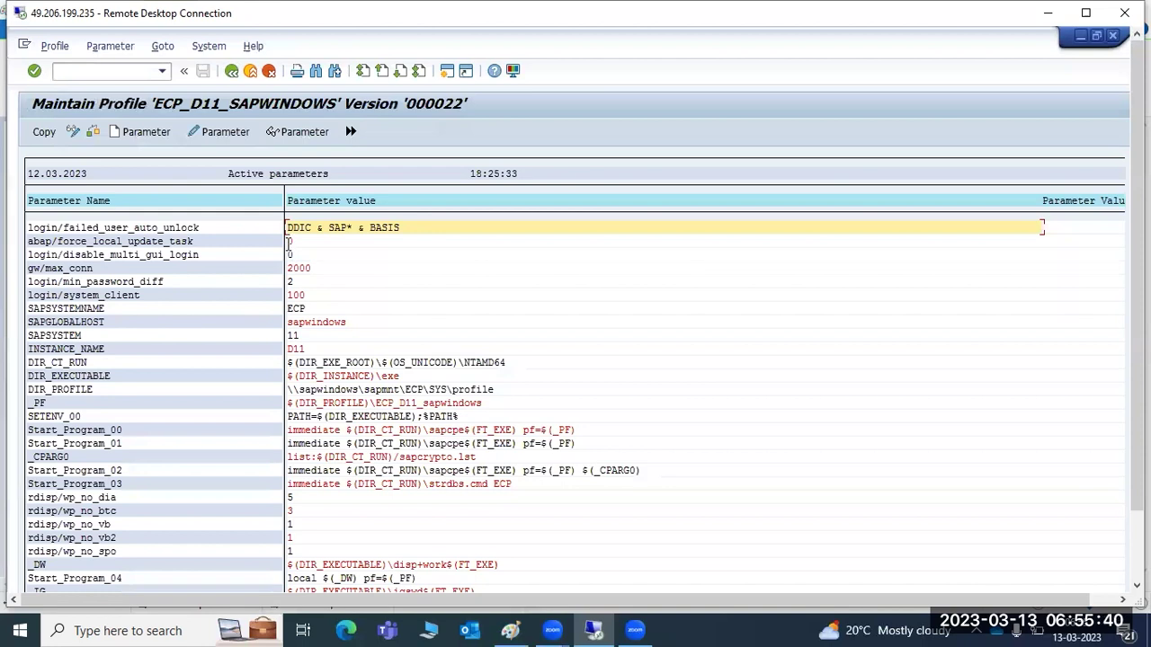
pyautogui.scroll(-1, 369, 387)
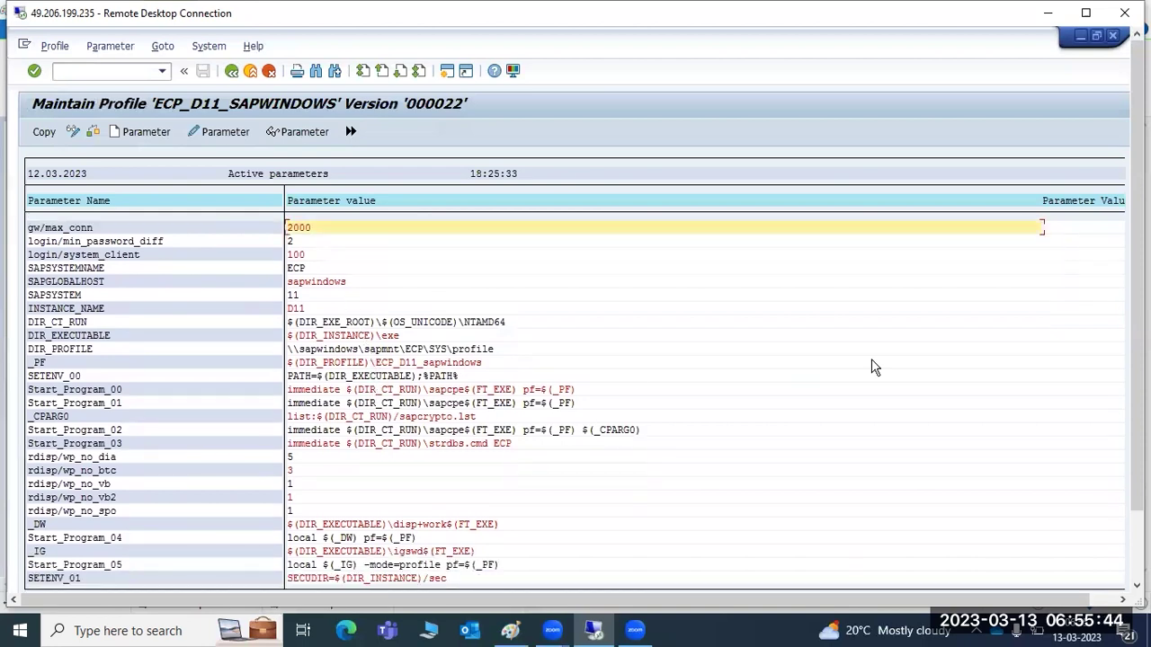
pyautogui.click(231, 70)
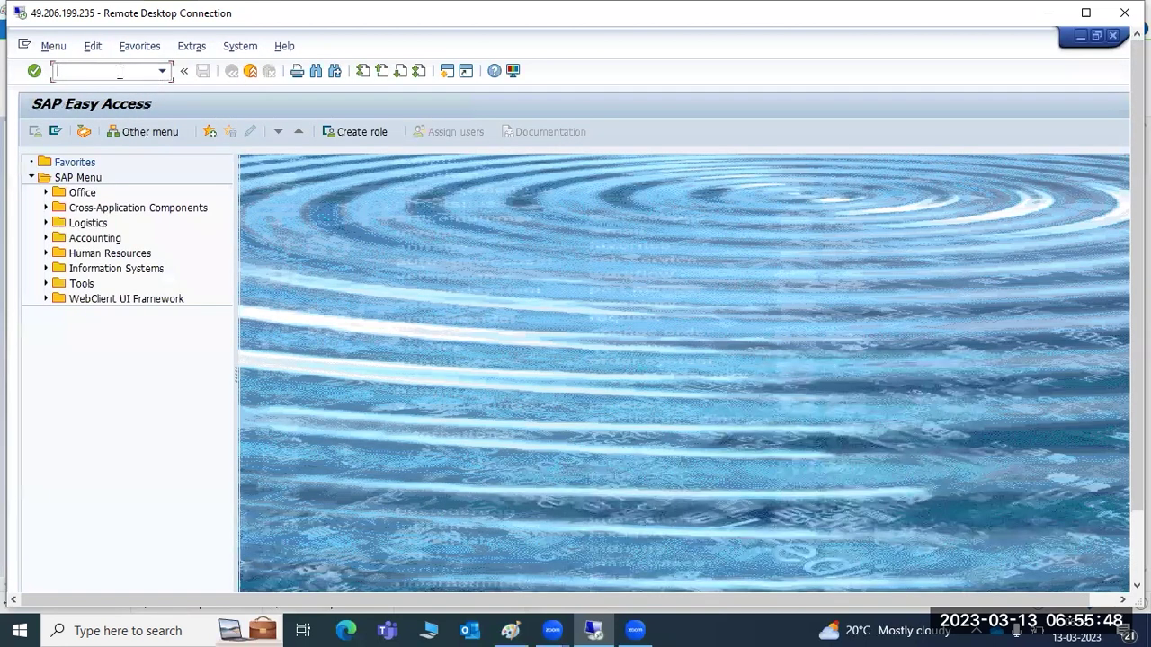
pyautogui.write('sm50')
pyautogui.press('Return')
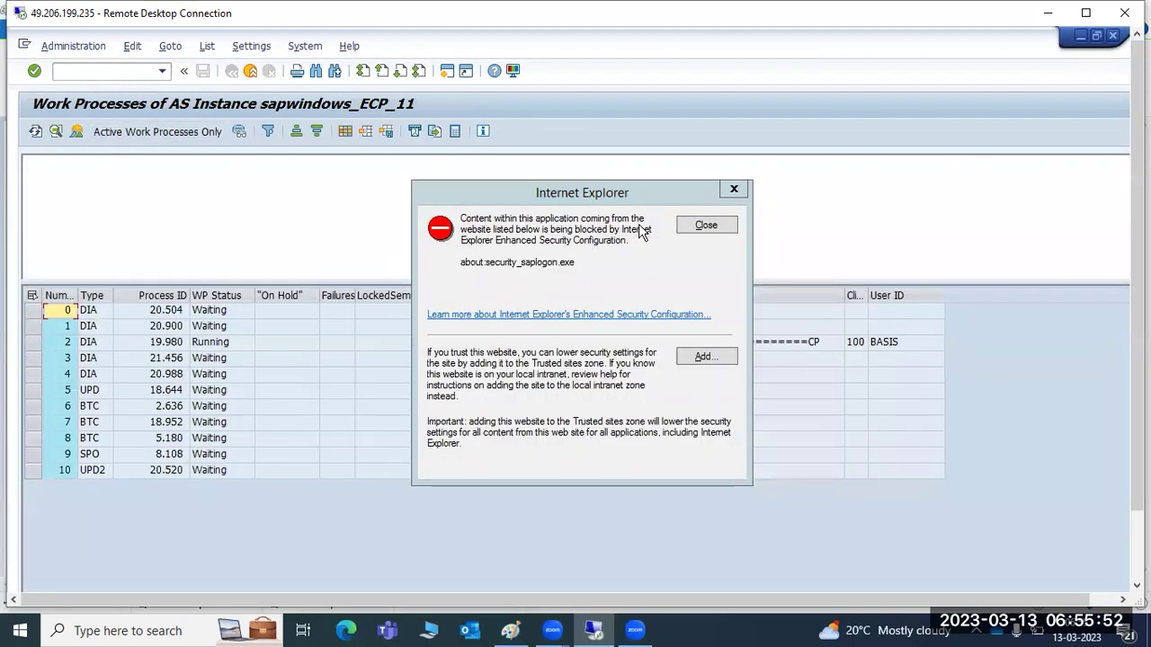
pyautogui.click(697, 225)
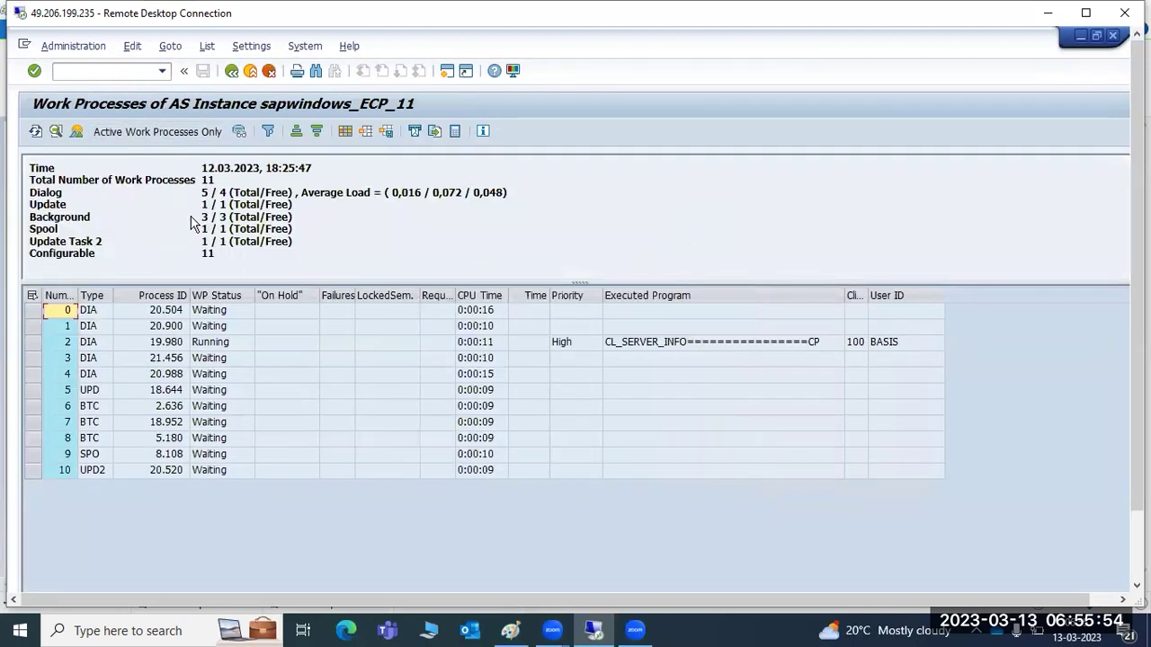
pyautogui.click(204, 192)
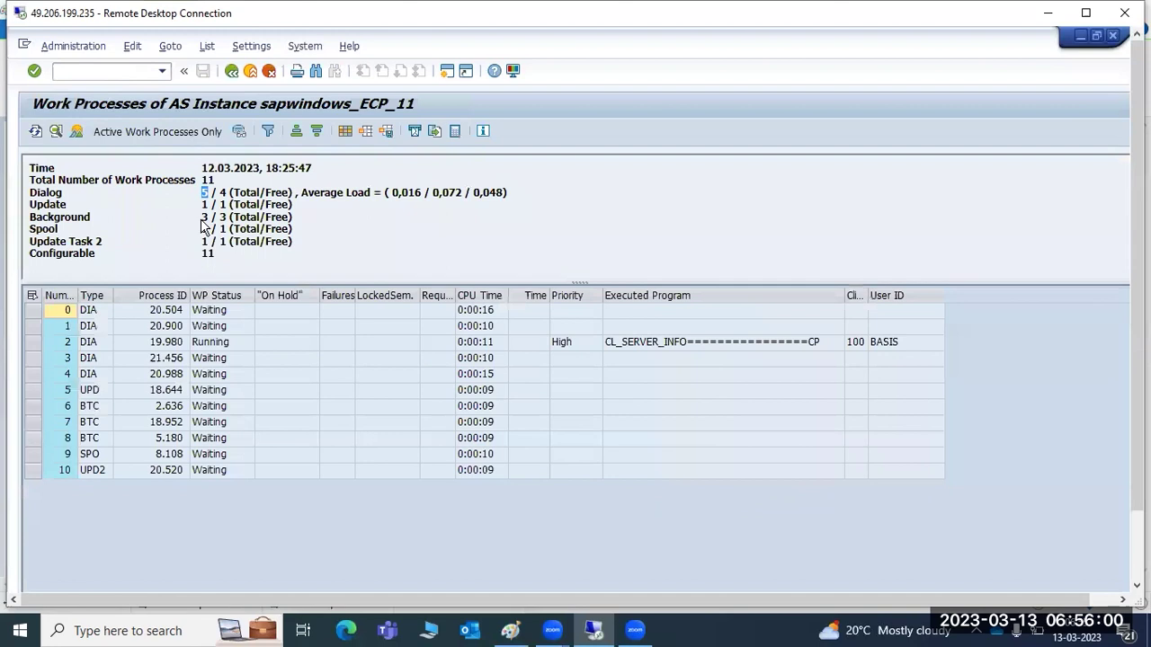
pyautogui.click(205, 216)
pyautogui.click(231, 72)
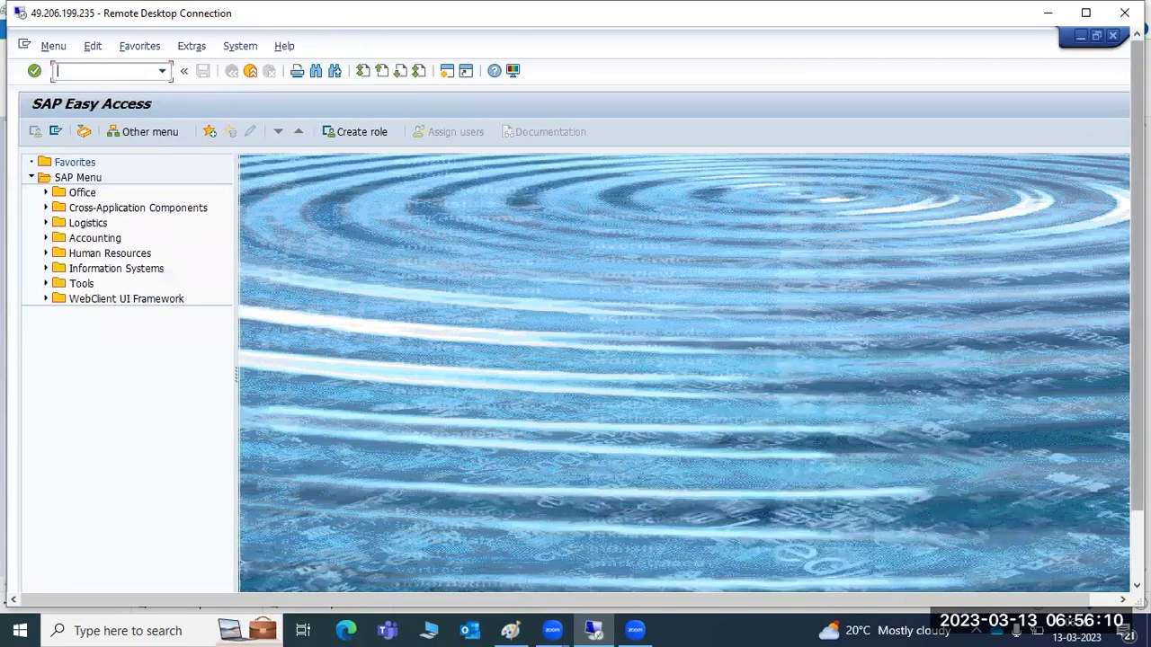
# Log off SAP, open the ECP logon screen for client 100, and switch to the Paint notes.
pyautogui.click(1112, 36)
pyautogui.click(176, 338)
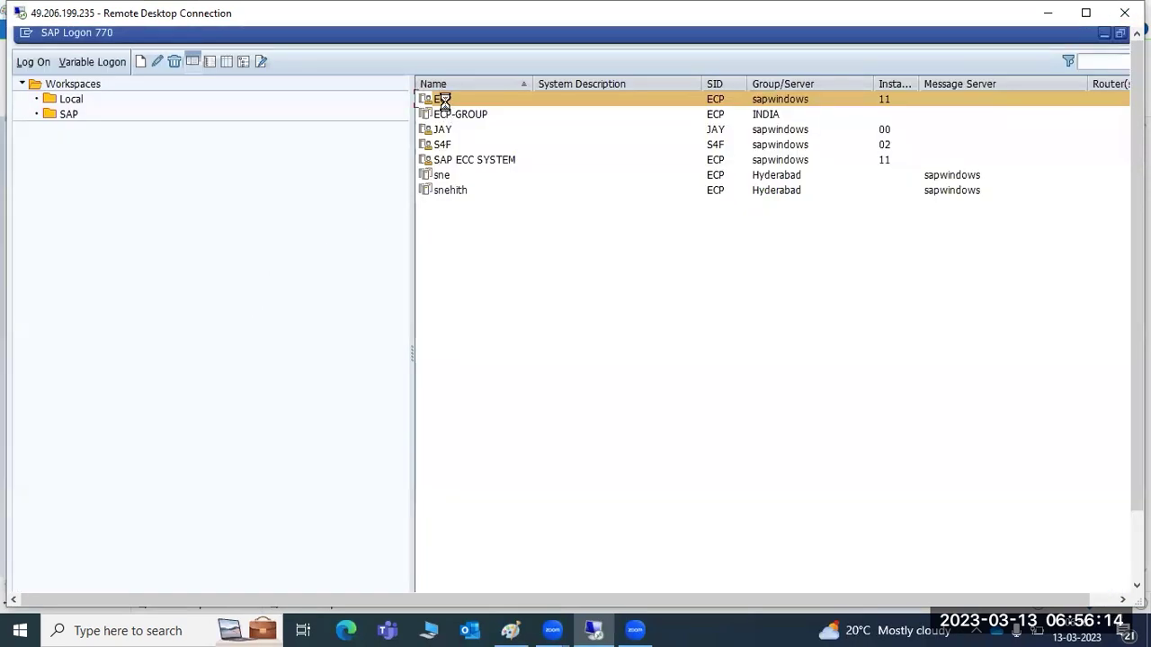
pyautogui.press('Return')
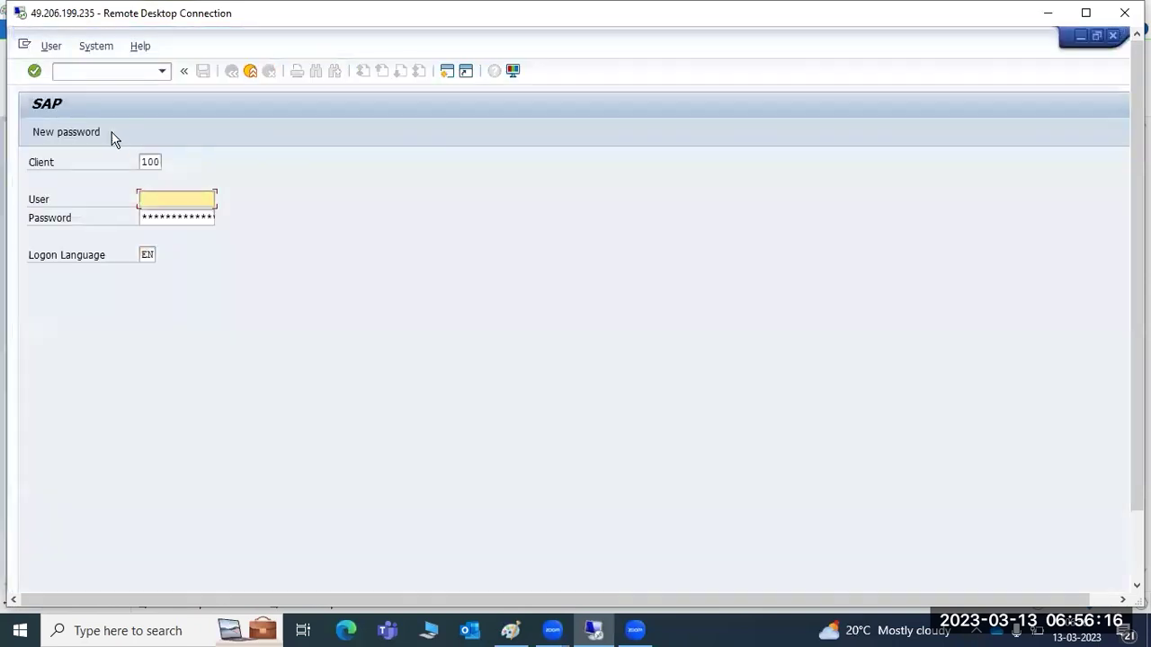
pyautogui.moveTo(141, 161); pyautogui.dragTo(169, 164)
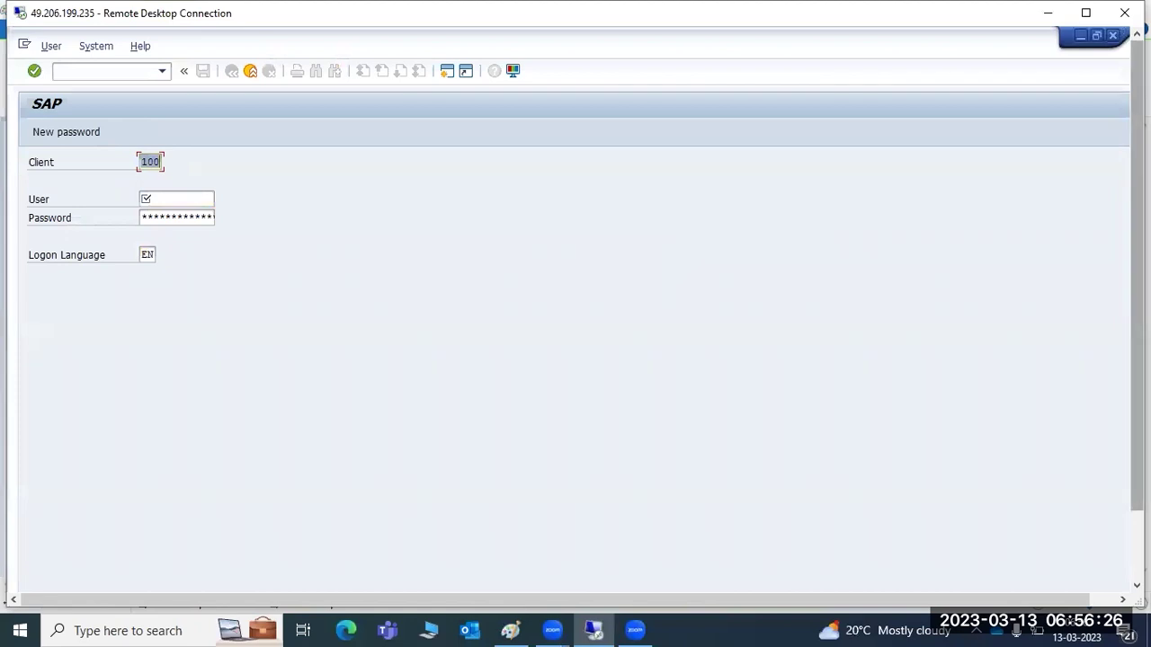
pyautogui.moveTo(1137, 367); pyautogui.dragTo(1138, 450)
pyautogui.click(519, 628)
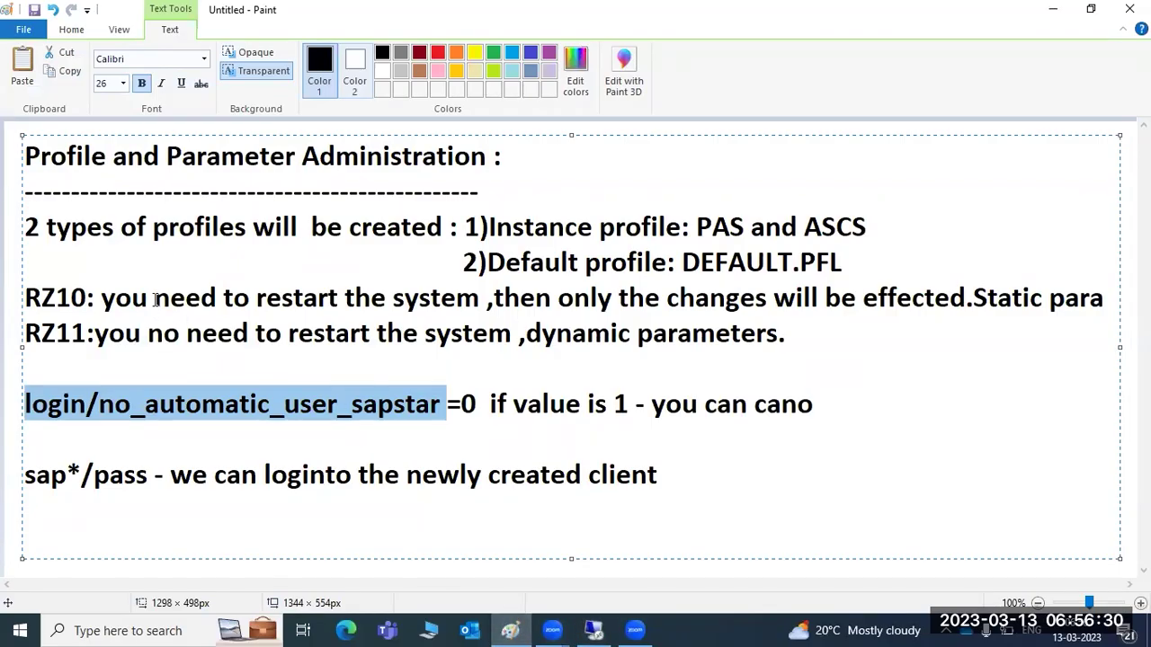
pyautogui.moveTo(314, 539); pyautogui.dragTo(11, 185)
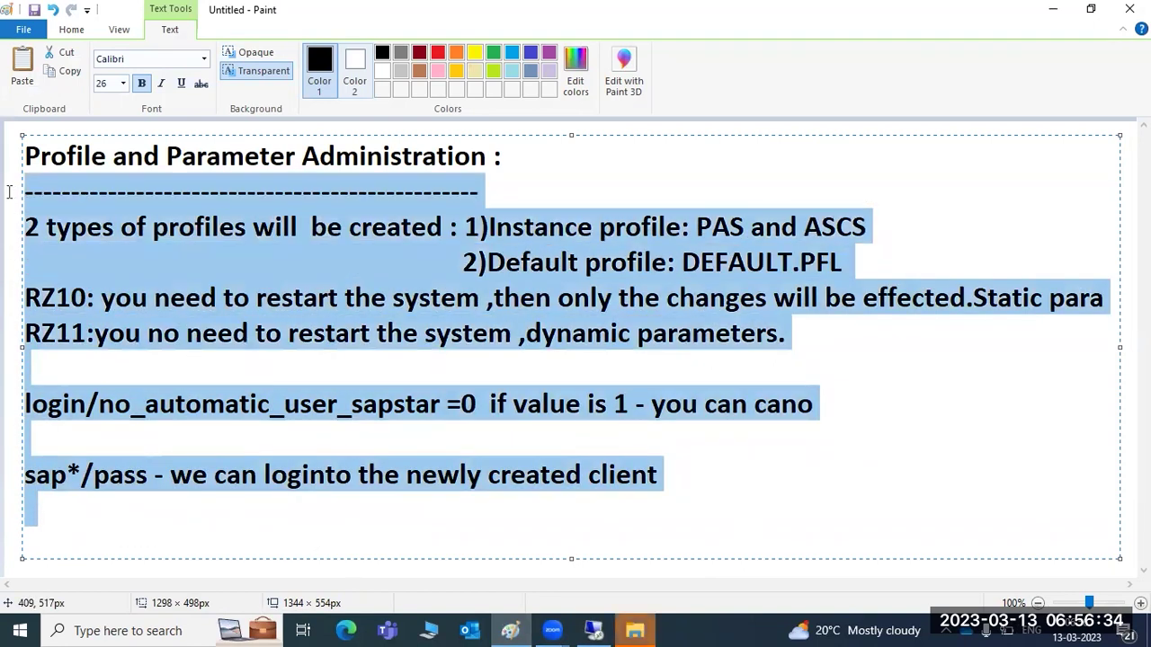
pyautogui.moveTo(510, 629)
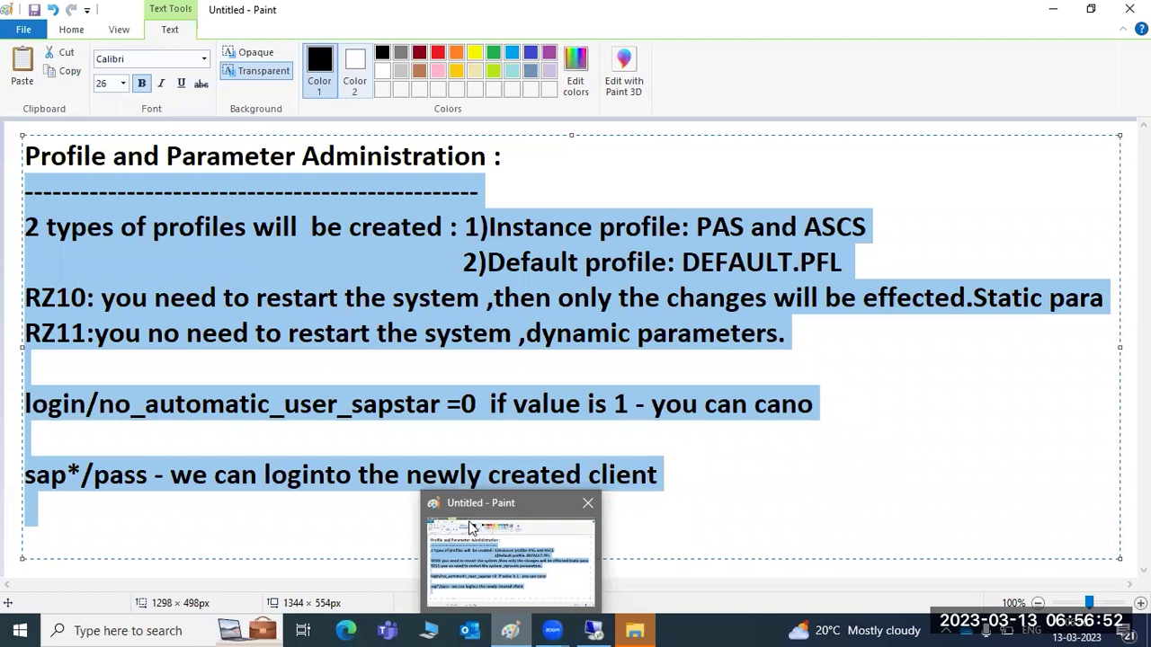
pyautogui.click(279, 414)
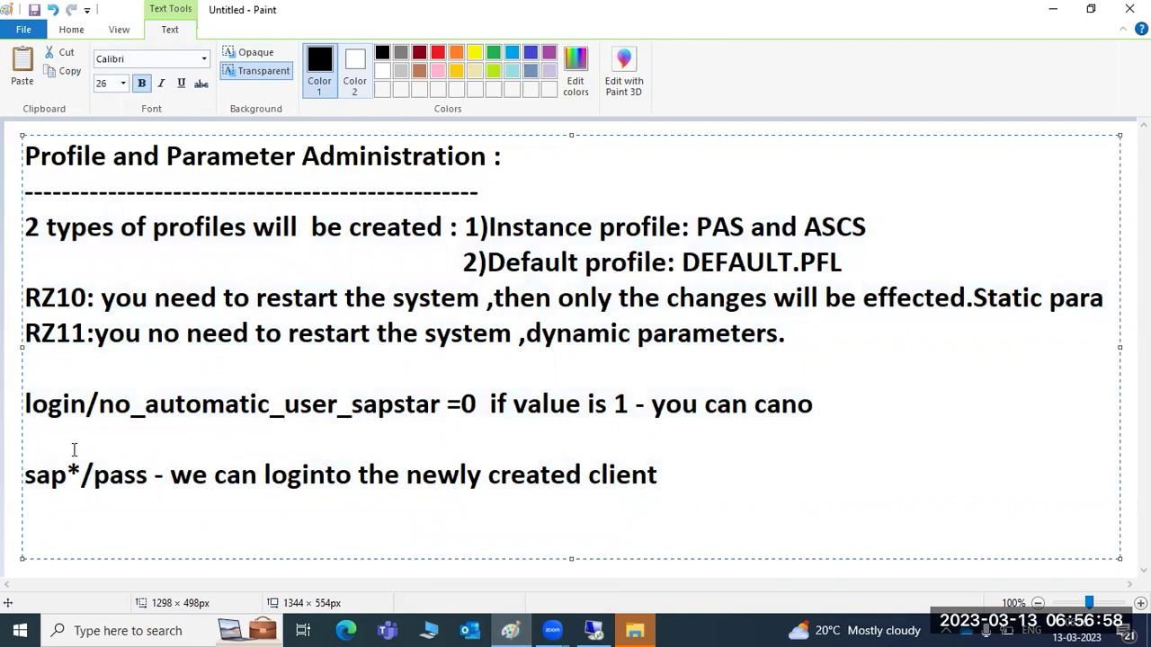
pyautogui.moveTo(28, 405); pyautogui.dragTo(455, 406)
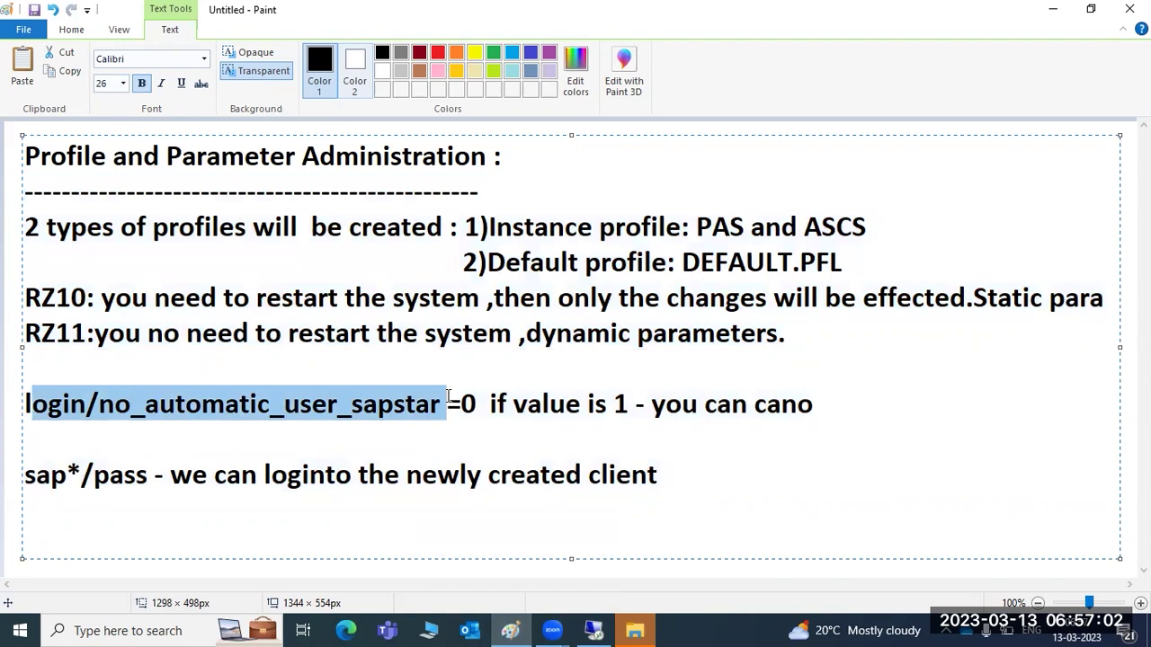
pyautogui.moveTo(37, 298); pyautogui.dragTo(76, 333)
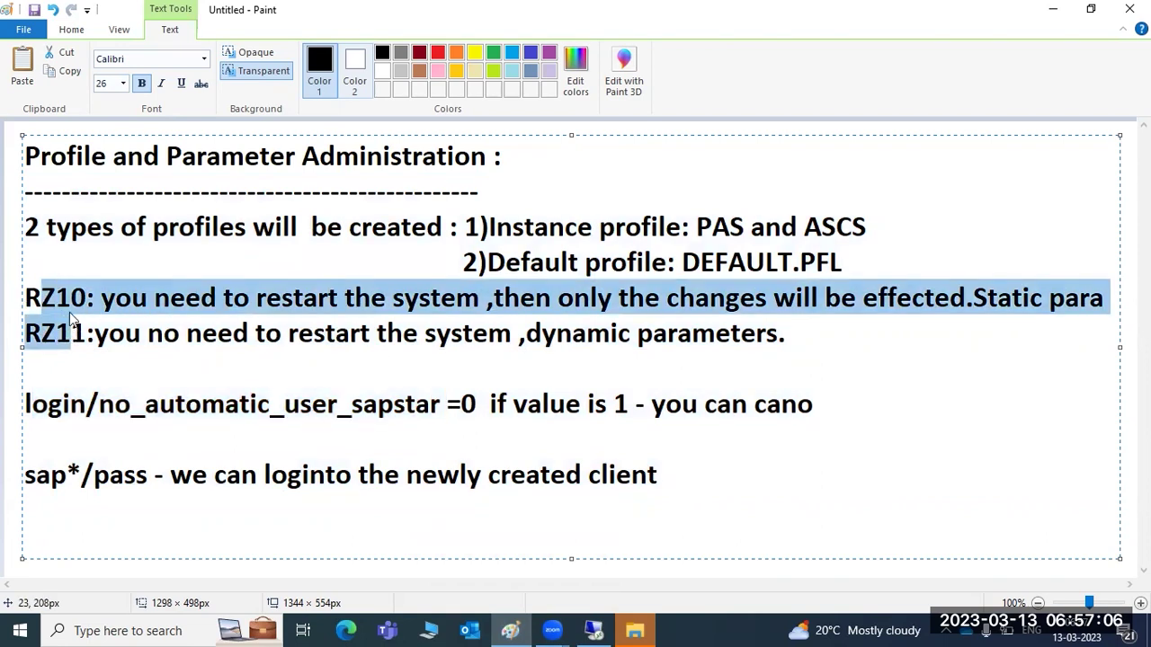
pyautogui.moveTo(26, 158); pyautogui.dragTo(523, 162)
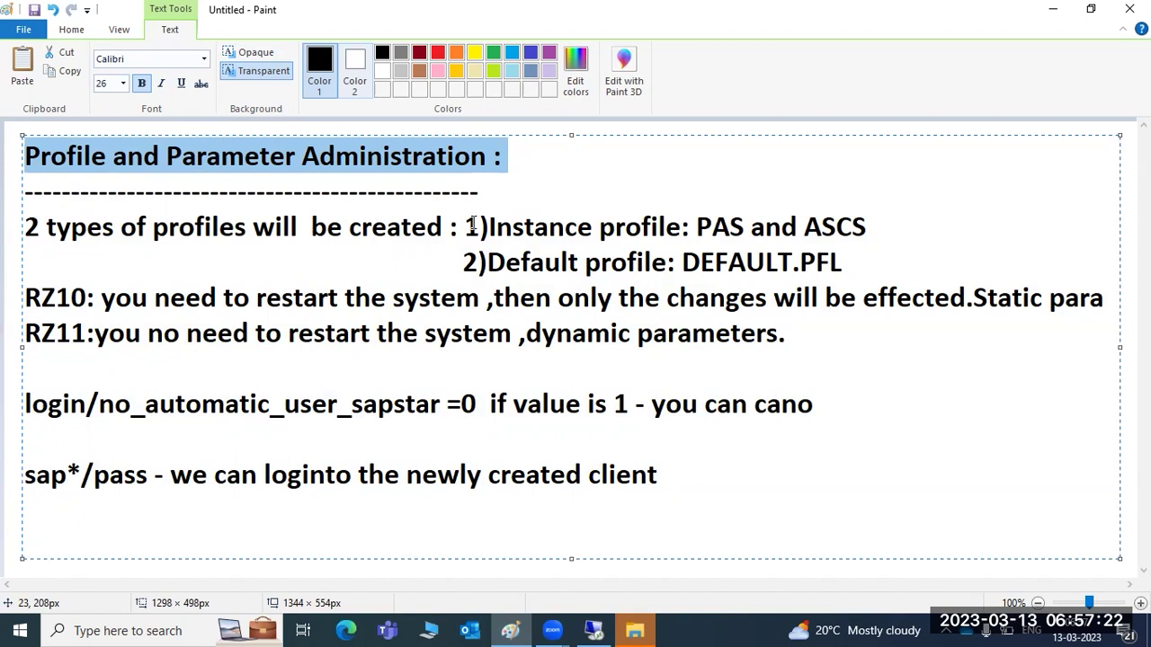
pyautogui.moveTo(468, 225); pyautogui.dragTo(669, 227)
pyautogui.moveTo(464, 262); pyautogui.dragTo(876, 228)
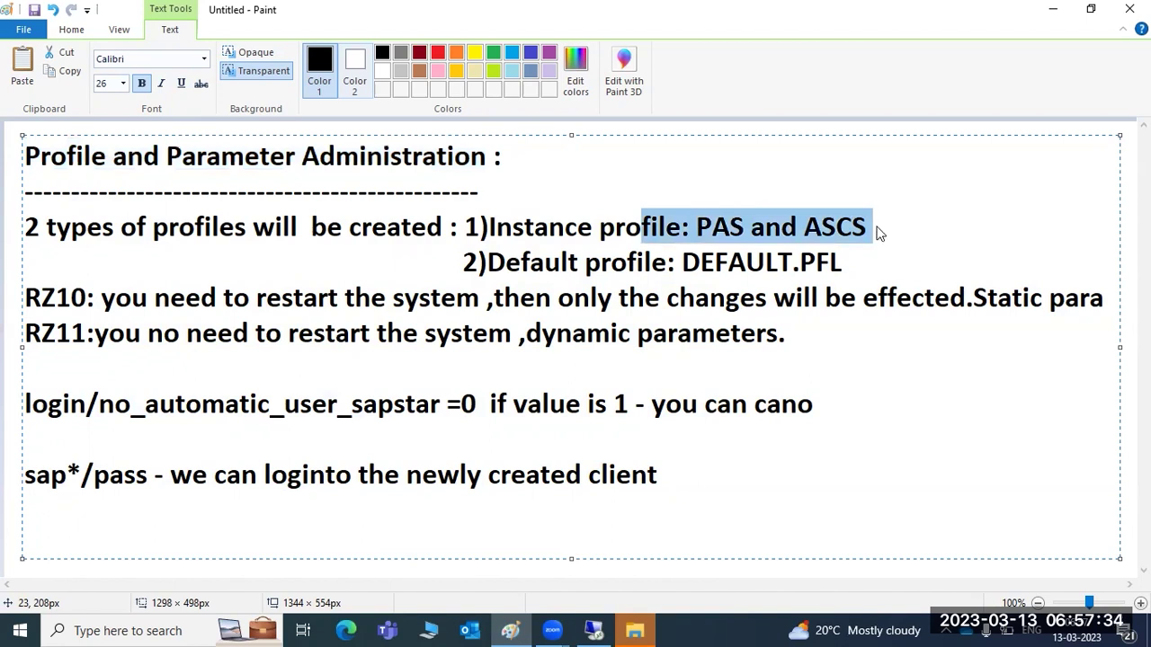
pyautogui.moveTo(680, 259); pyautogui.dragTo(843, 278)
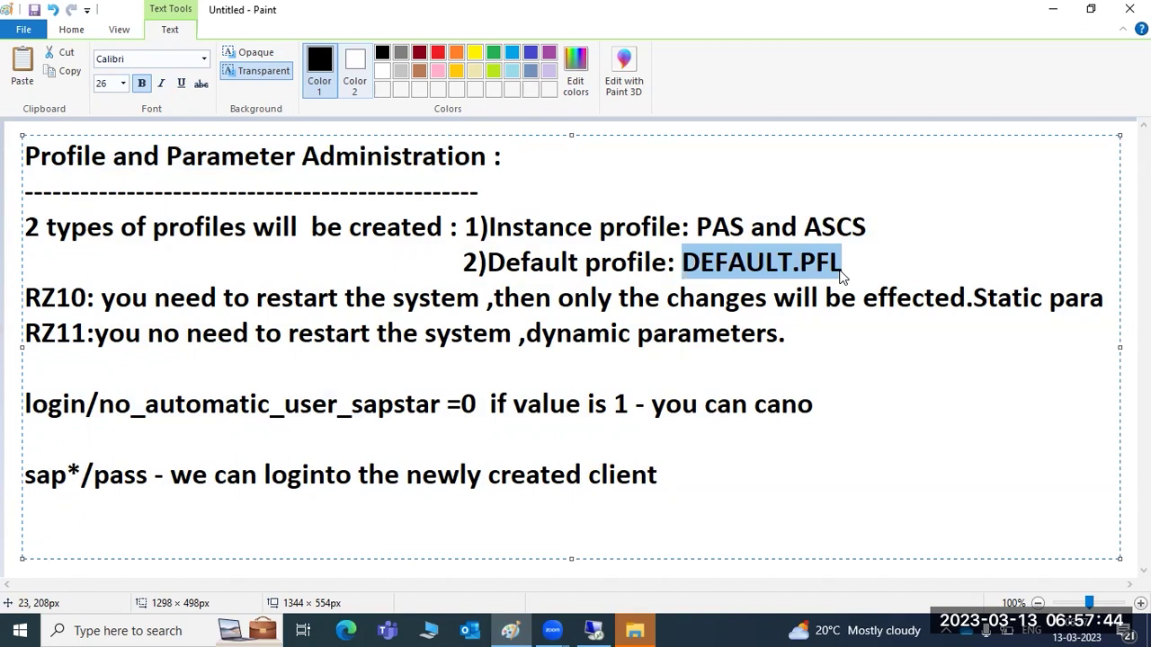
pyautogui.moveTo(681, 261); pyautogui.dragTo(845, 266)
pyautogui.moveTo(58, 298); pyautogui.dragTo(86, 331)
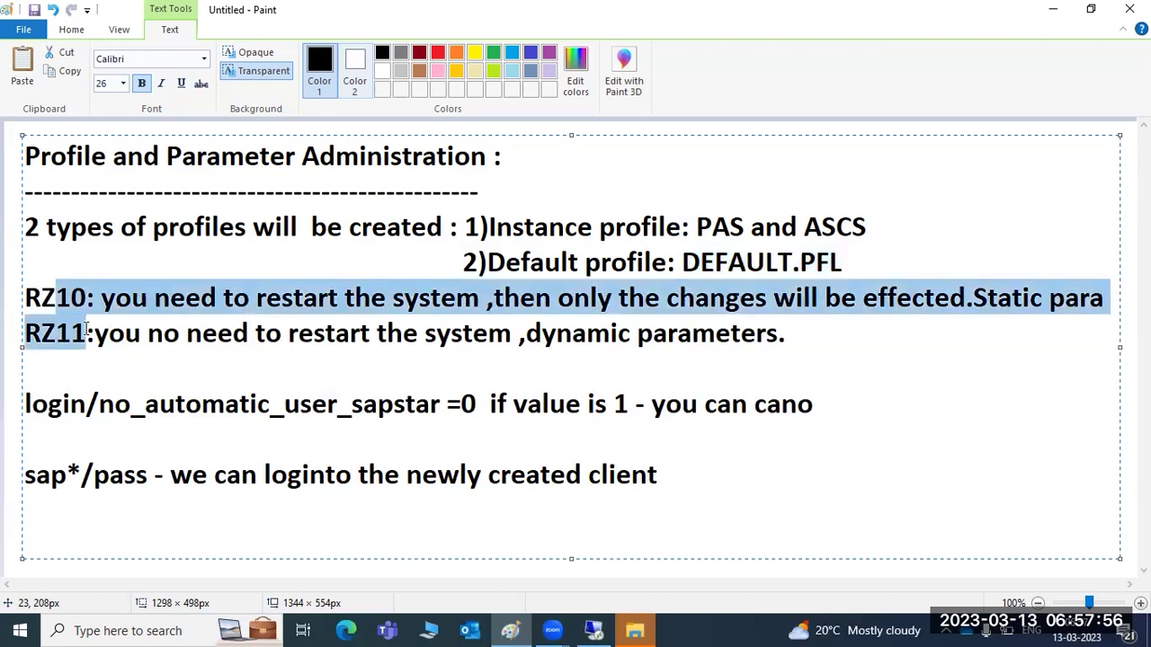
pyautogui.click(57, 308)
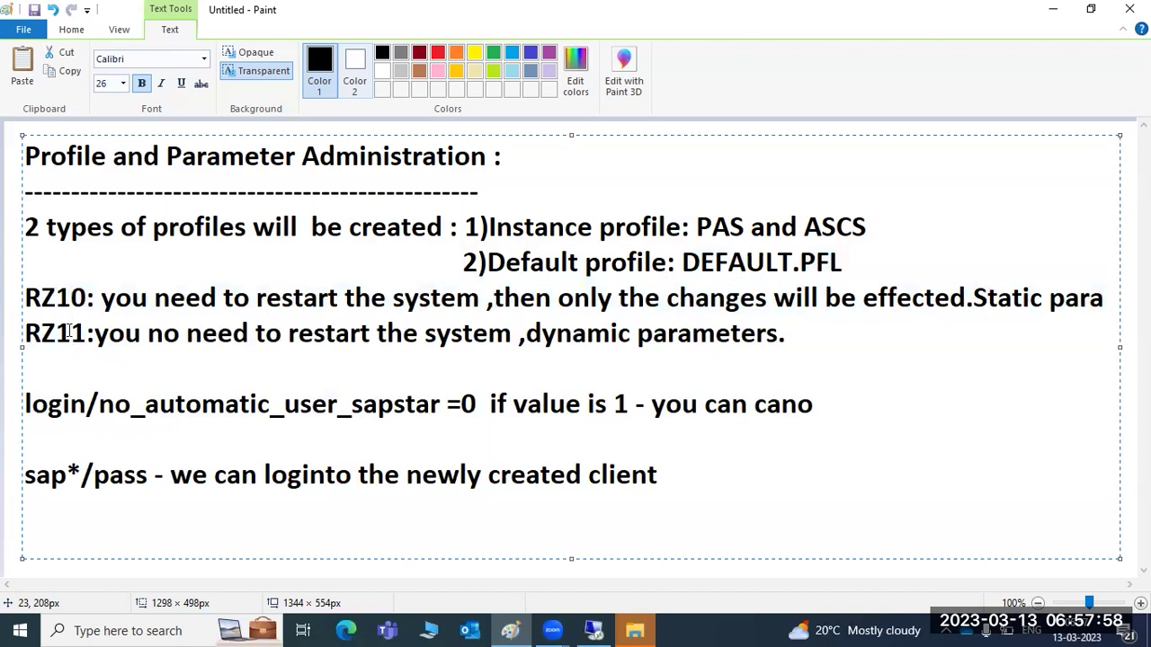
pyautogui.moveTo(56, 299); pyautogui.dragTo(90, 299)
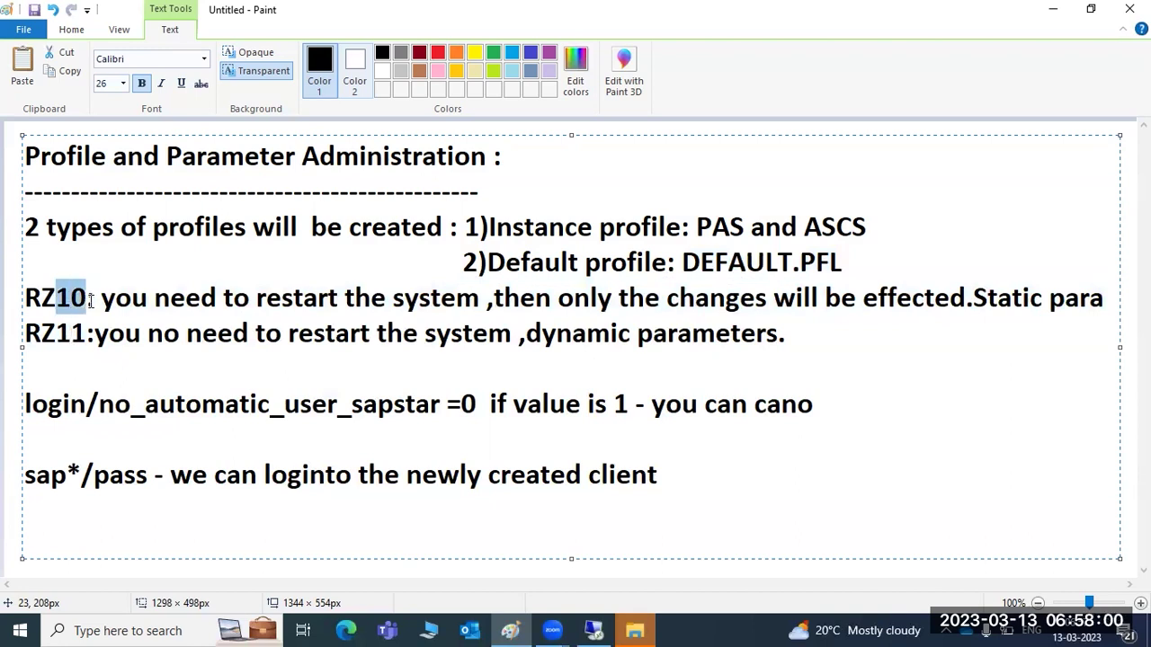
pyautogui.moveTo(168, 298); pyautogui.dragTo(332, 310)
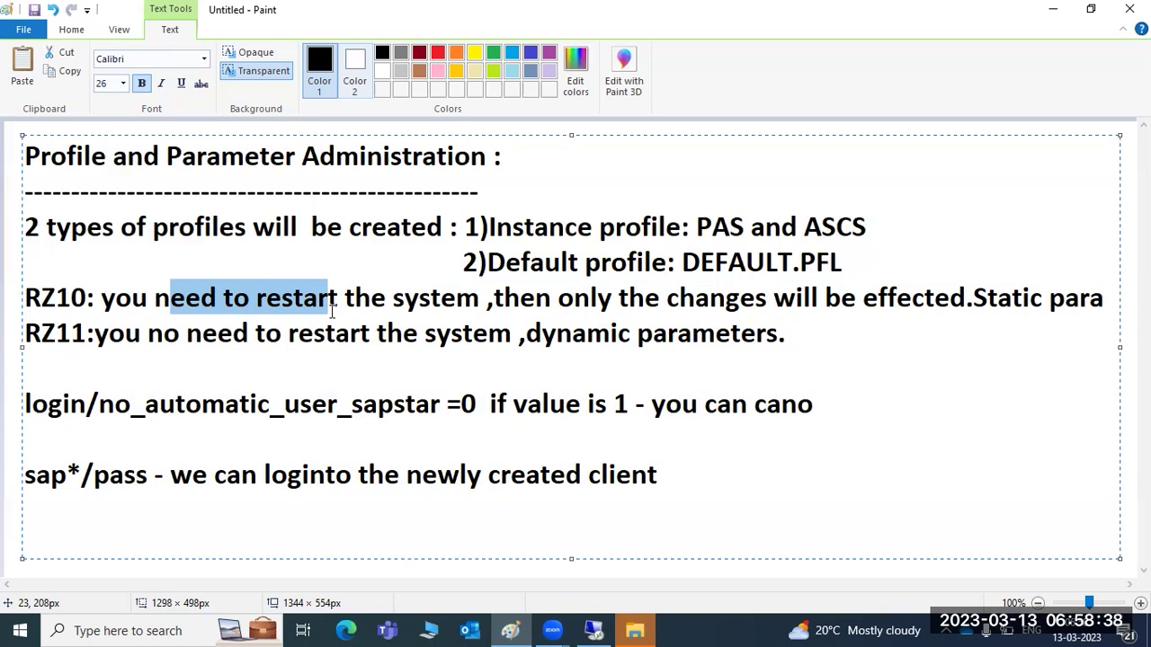
pyautogui.moveTo(40, 335); pyautogui.dragTo(77, 345)
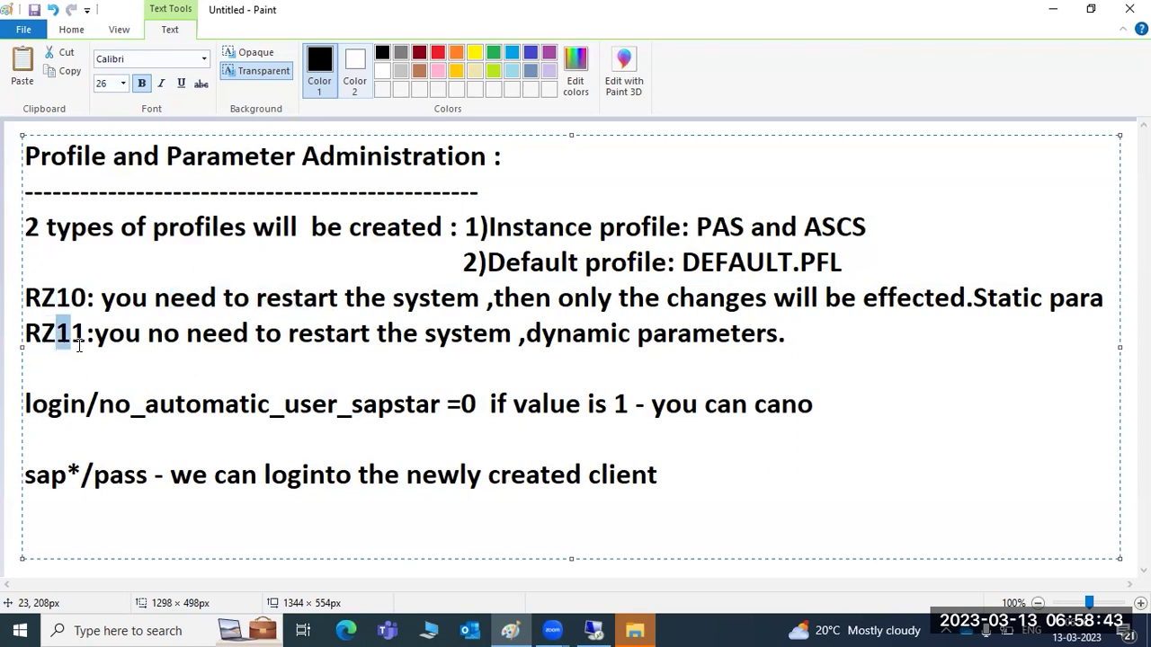
# Type a row of dashes on the empty line below RZ11.
pyautogui.click(131, 377)
pyautogui.write('----------------------')
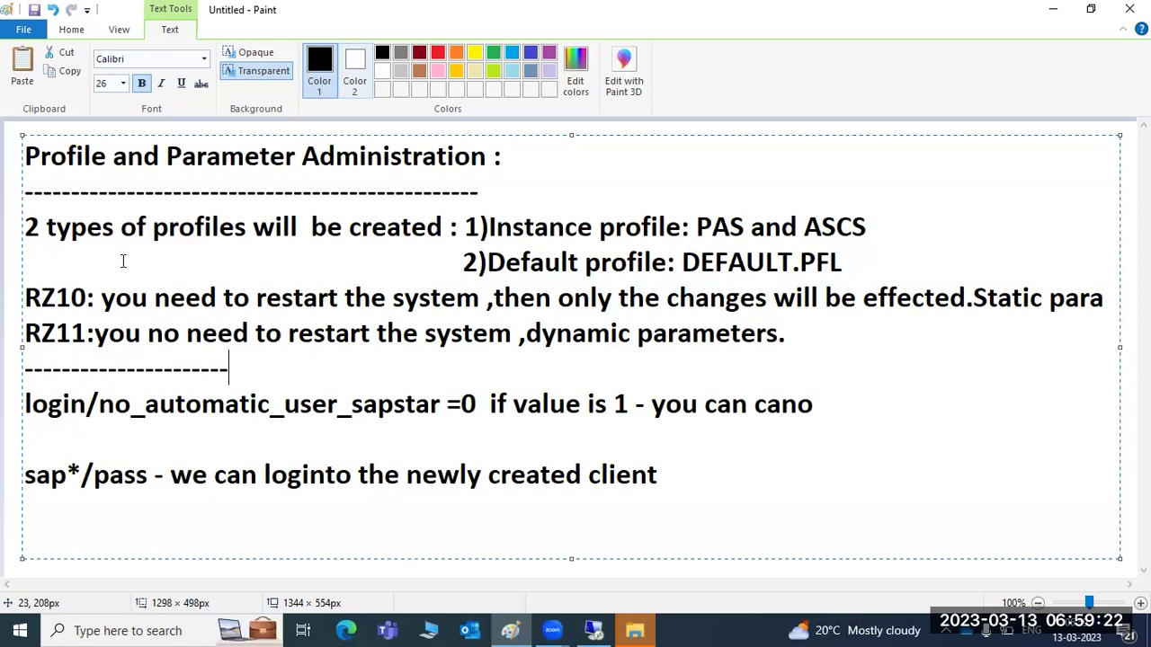
pyautogui.click(26, 404)
pyautogui.moveTo(26, 406); pyautogui.dragTo(442, 414)
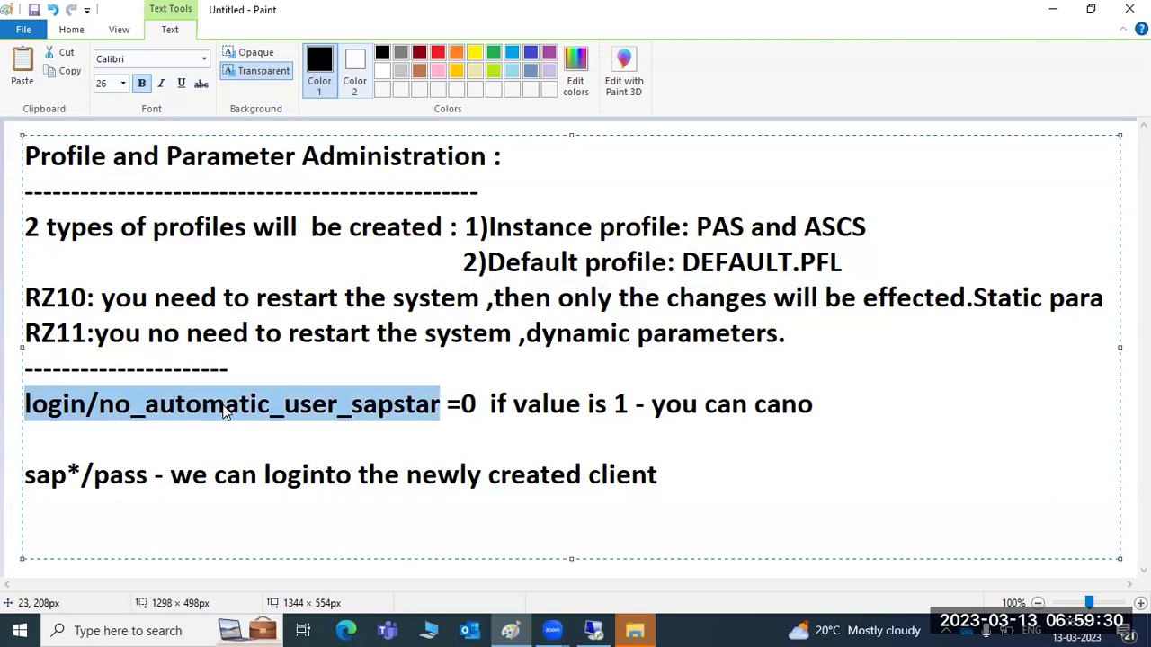
# Highlight the login/no_automatic_user_sapstar=0 parameter and the sap*/pass line while explaining.
pyautogui.click(477, 404)
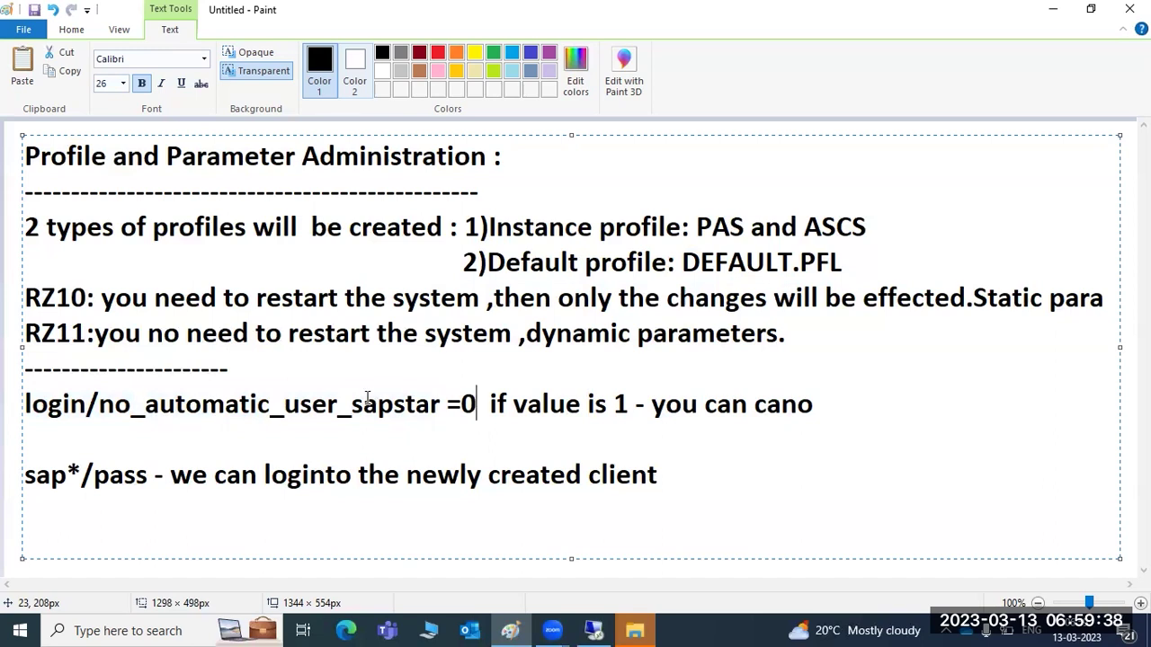
pyautogui.moveTo(48, 405); pyautogui.dragTo(476, 420)
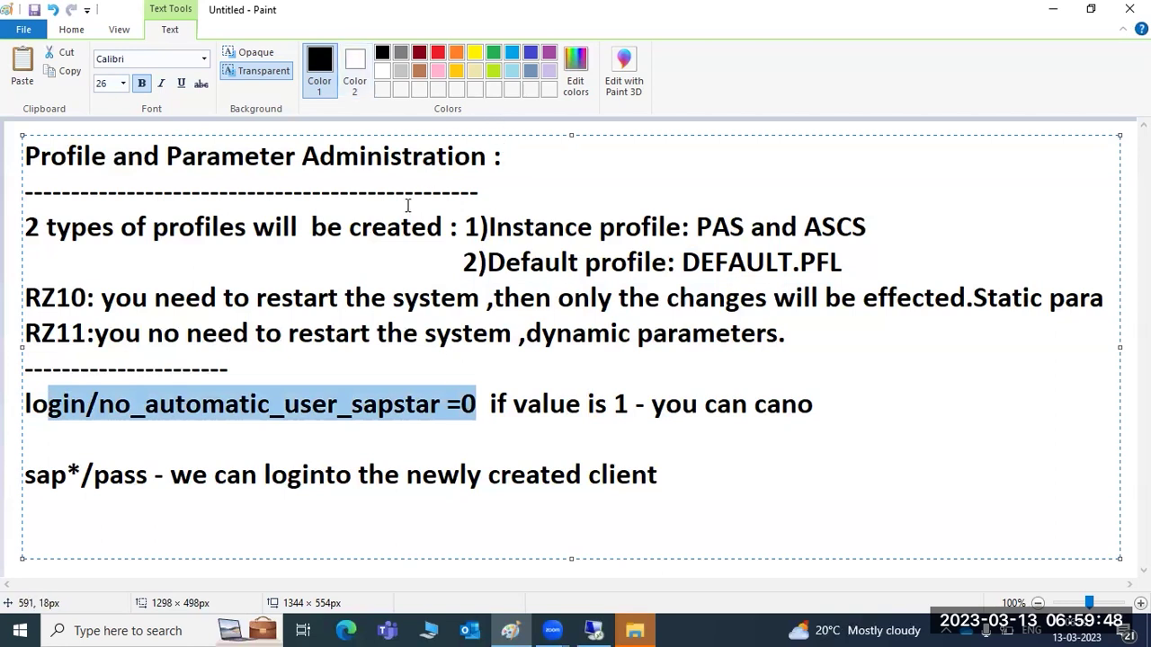
pyautogui.click(29, 406)
pyautogui.moveTo(29, 407); pyautogui.dragTo(442, 409)
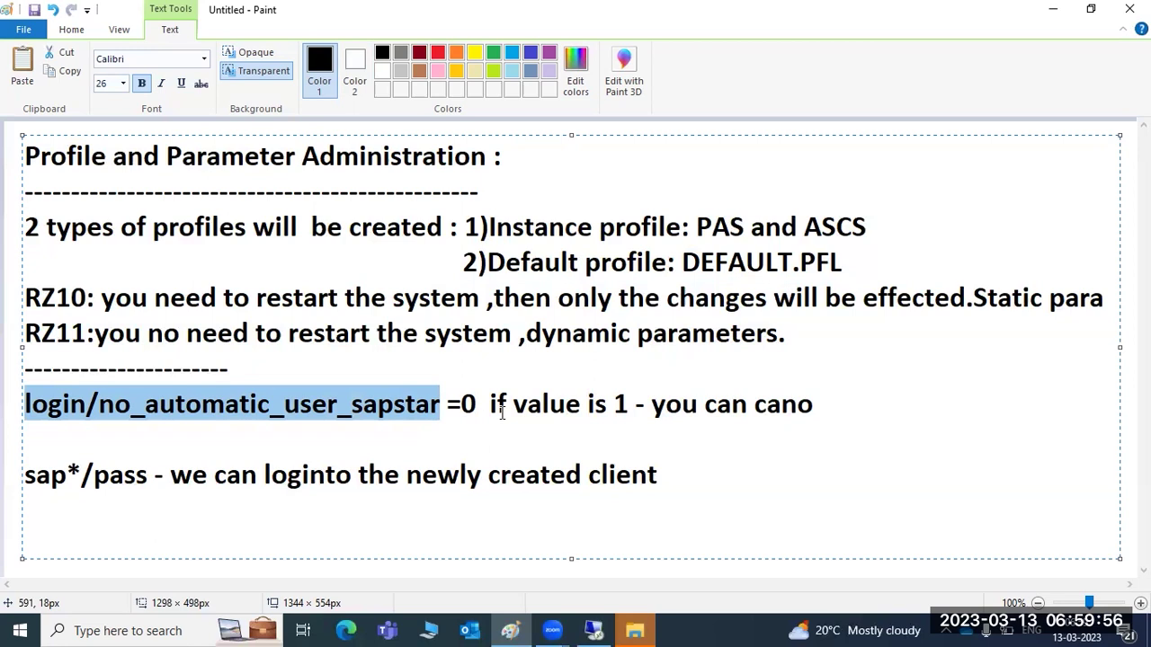
pyautogui.moveTo(35, 475); pyautogui.dragTo(684, 493)
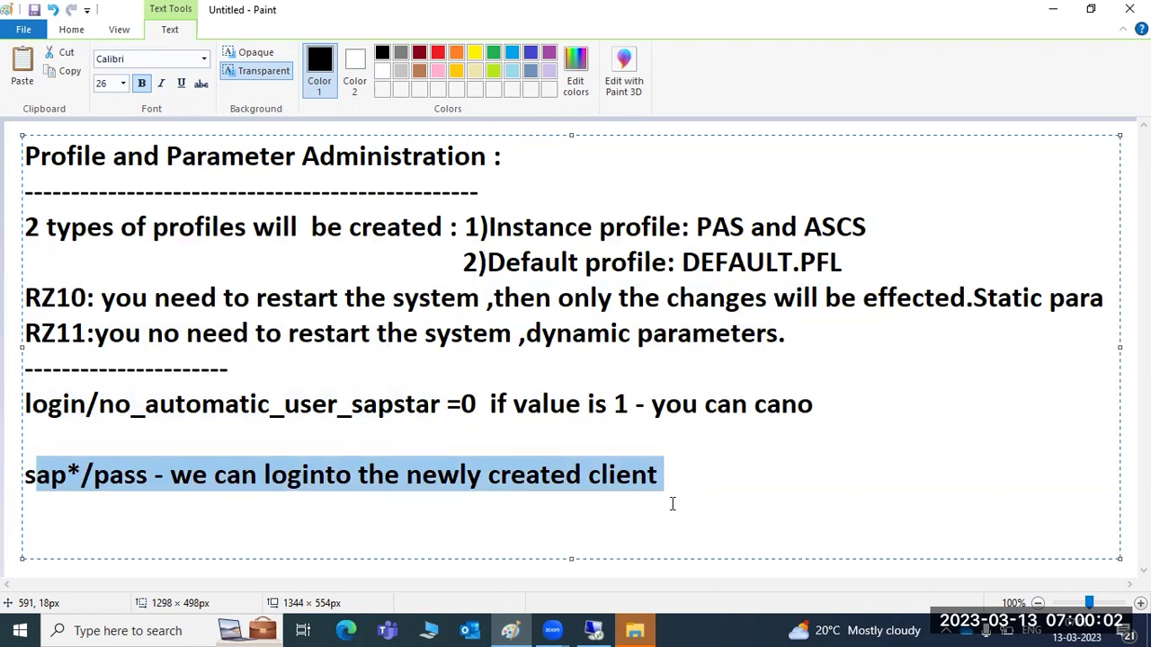
pyautogui.click(591, 519)
pyautogui.moveTo(30, 515); pyautogui.dragTo(27, 159)
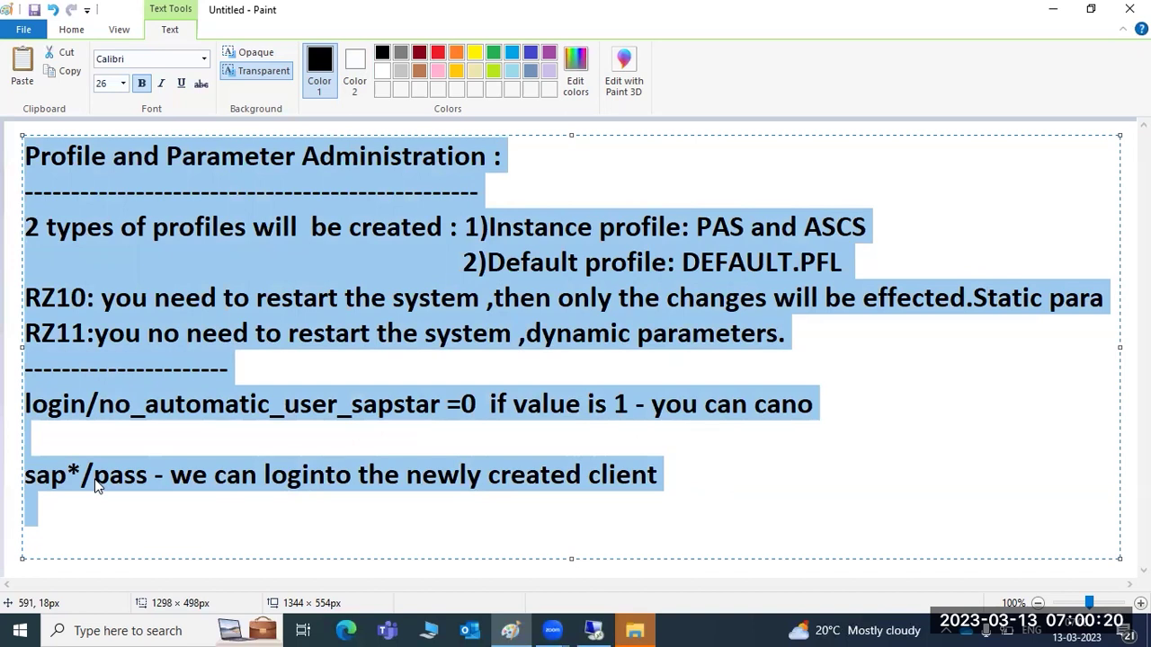
# Replace the notes with a 'CLient copies :' heading, underline, and client numbers 000 and 001.
pyautogui.press('Delete')
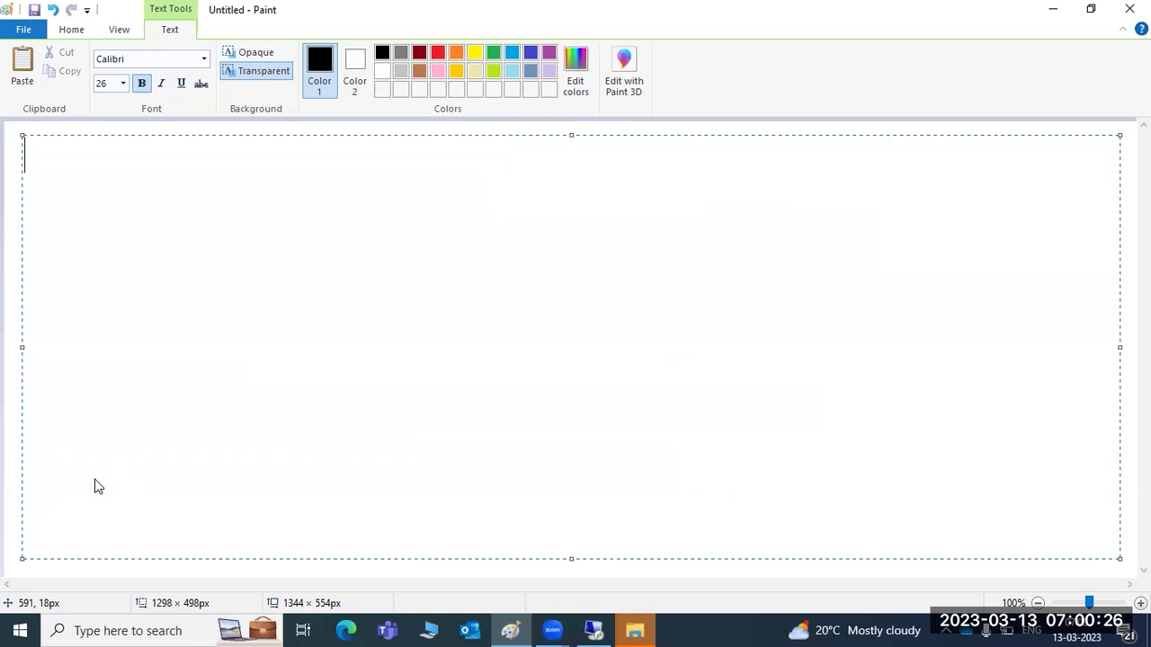
pyautogui.write('CLient copies :')
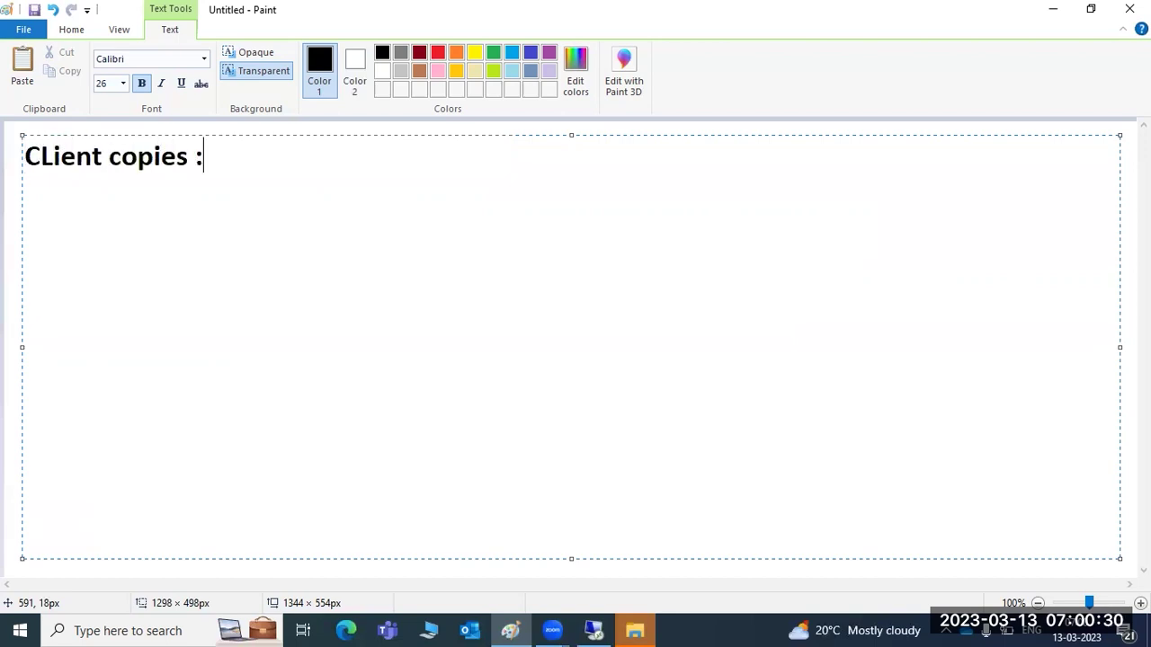
pyautogui.press('Return')
pyautogui.press('Return')
pyautogui.press('BackSpace')
pyautogui.write('=')
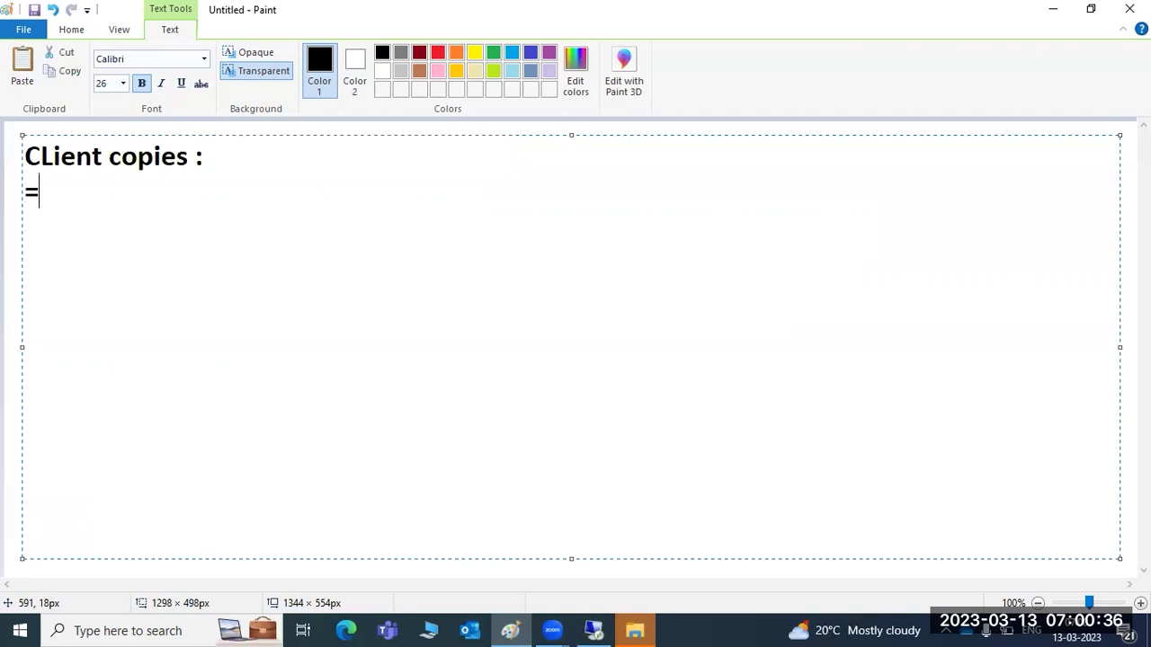
pyautogui.write('===============')
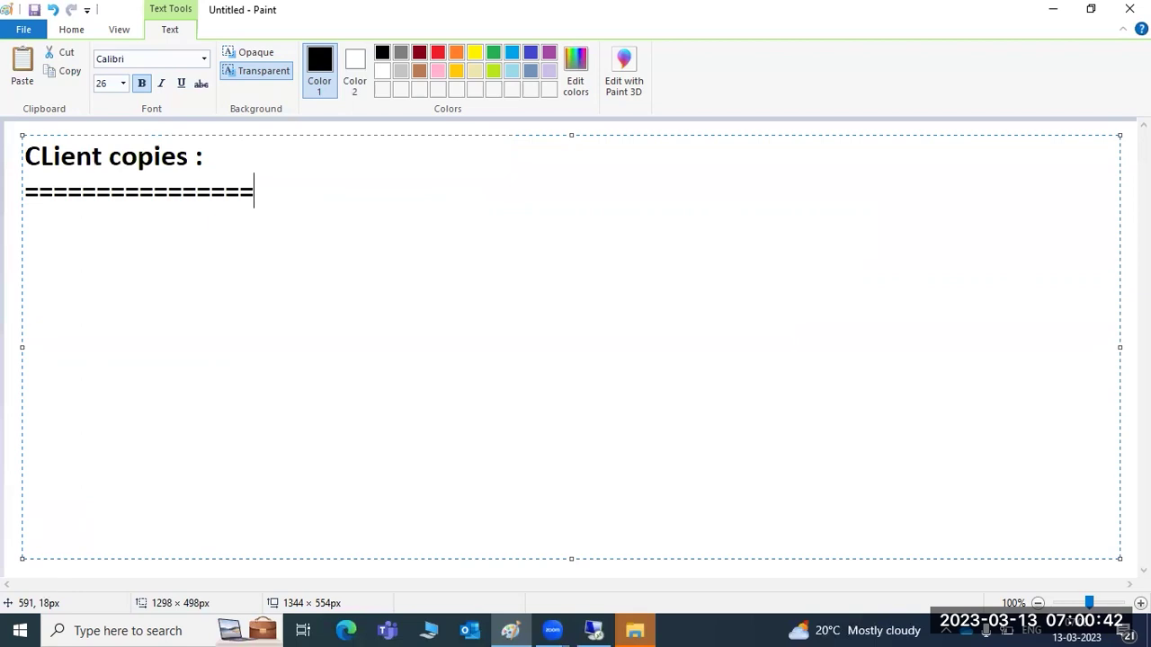
pyautogui.press('Return')
pyautogui.press('Return')
pyautogui.write('00')
pyautogui.write('0')
pyautogui.press('Return')
pyautogui.write('00')
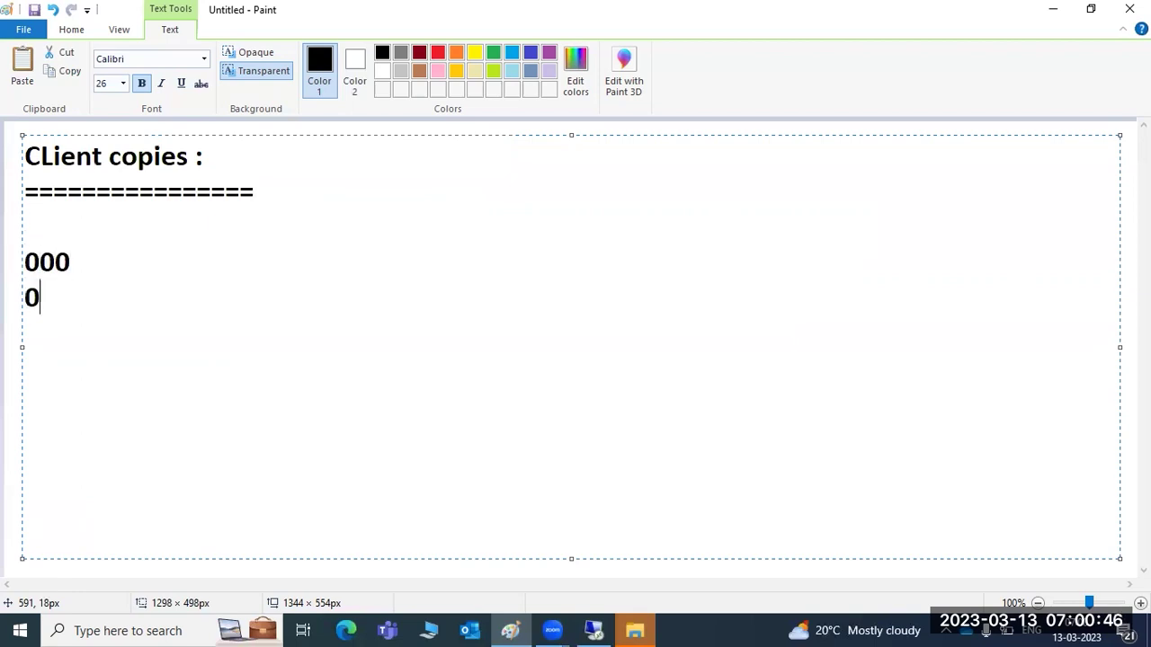
pyautogui.write('1')
# Select and delete the Client copies draft.
pyautogui.hotkey('shift', 'Up')
pyautogui.hotkey('shift', 'Home')
pyautogui.hotkey('shift', 'Up')
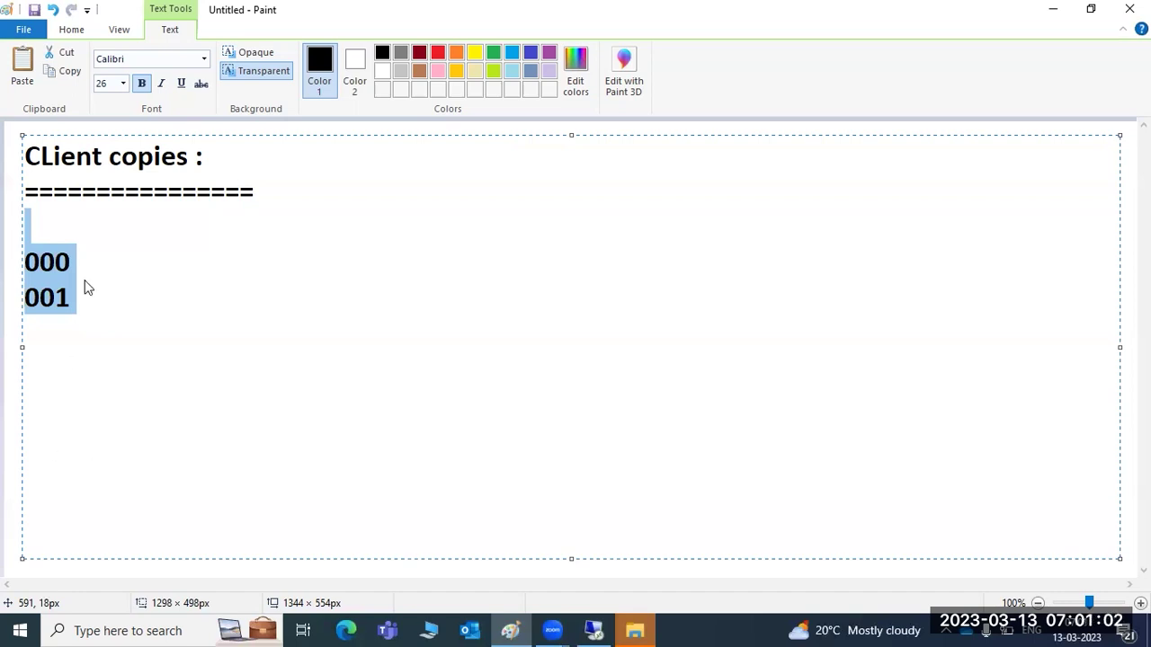
pyautogui.click(86, 230)
pyautogui.moveTo(76, 158); pyautogui.dragTo(215, 157)
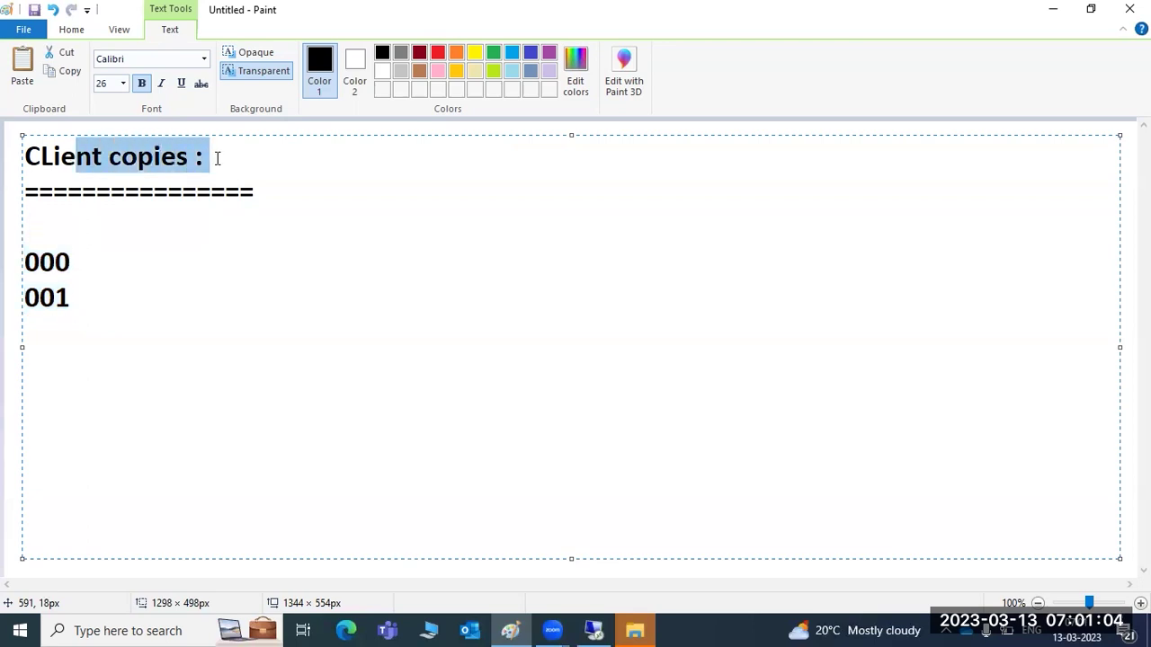
pyautogui.moveTo(63, 262); pyautogui.dragTo(20, 160)
pyautogui.click(72, 317)
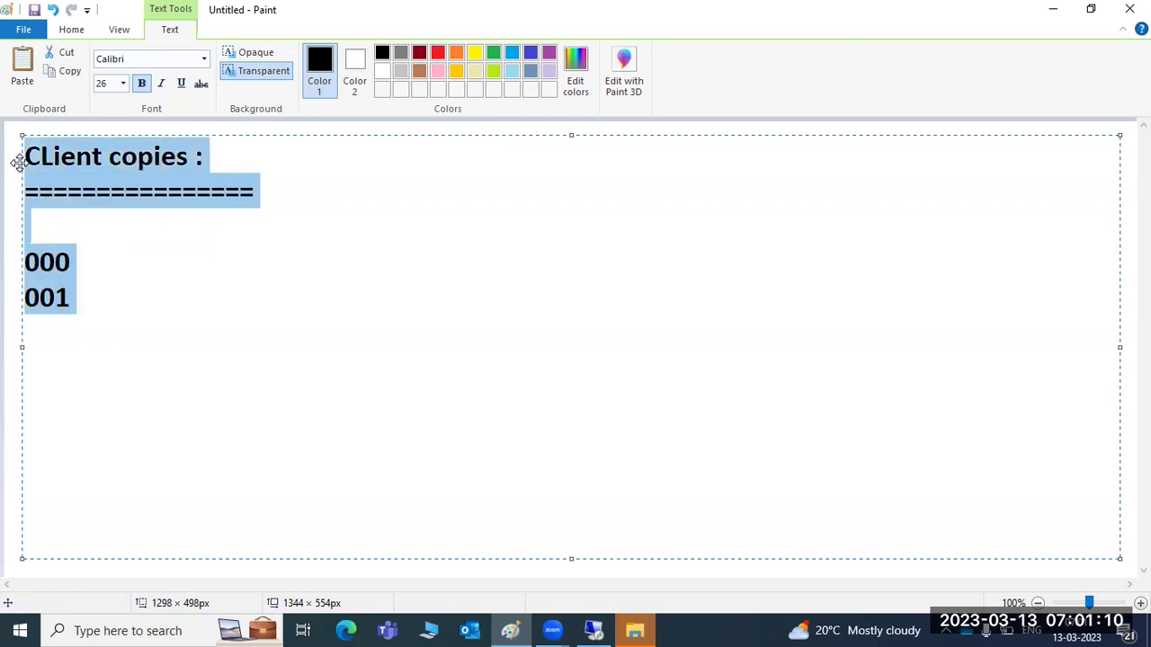
pyautogui.press('Delete')
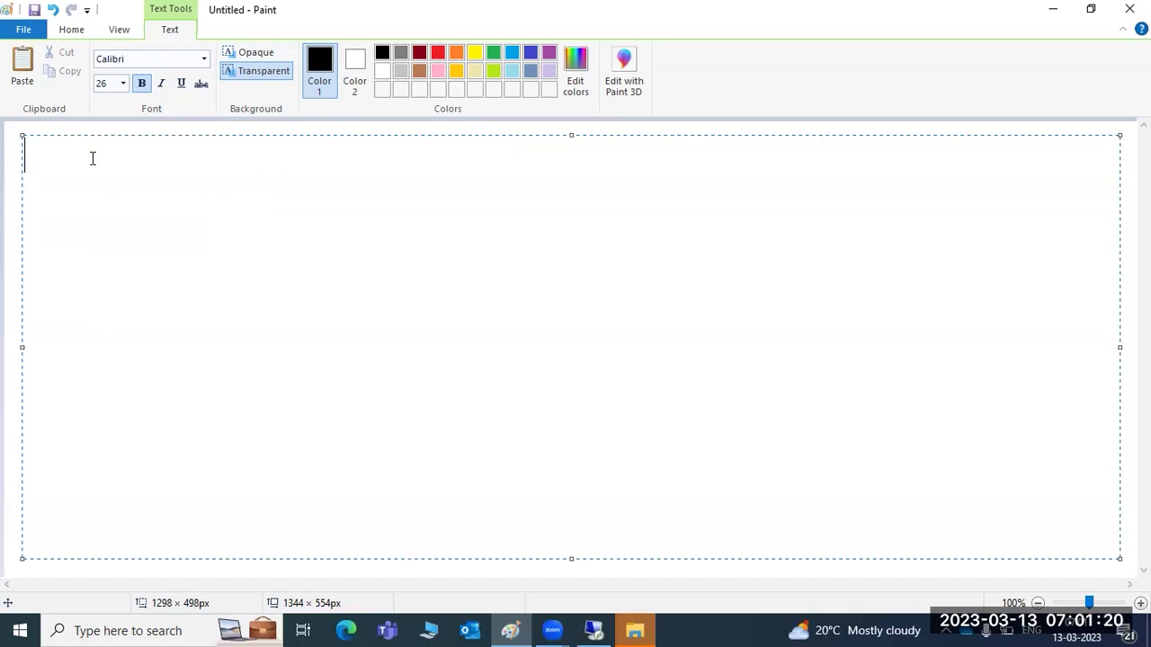
# Close Paint without saving and close the File Explorer window.
pyautogui.write('RZ')
pyautogui.click(1129, 9)
pyautogui.click(593, 319)
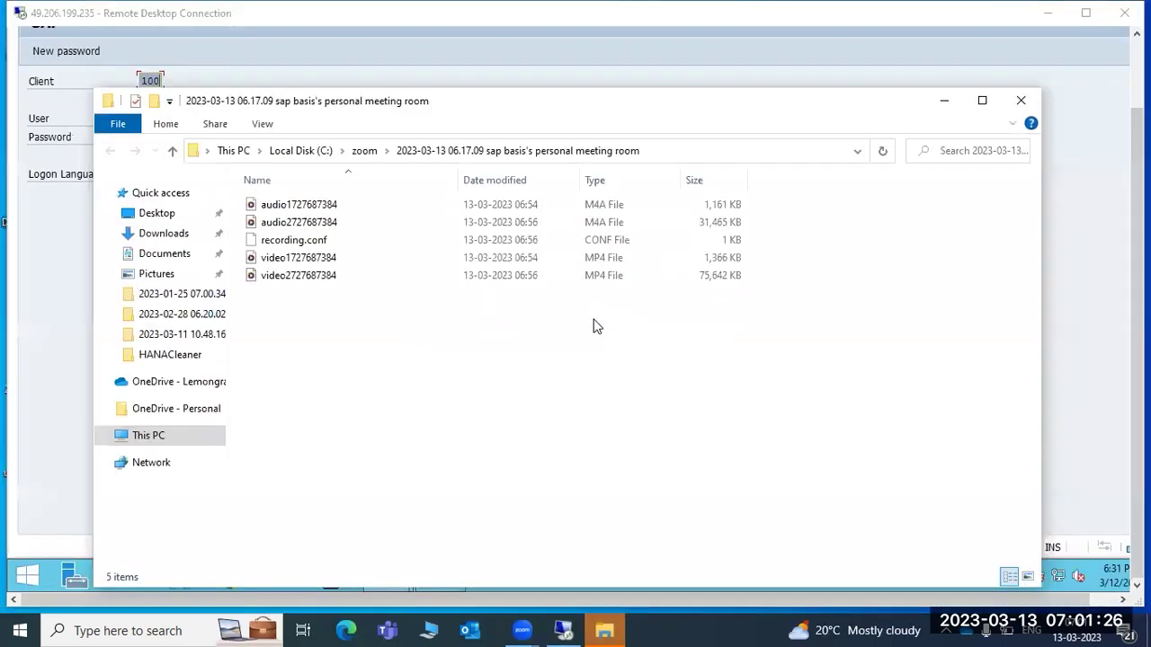
pyautogui.click(1021, 100)
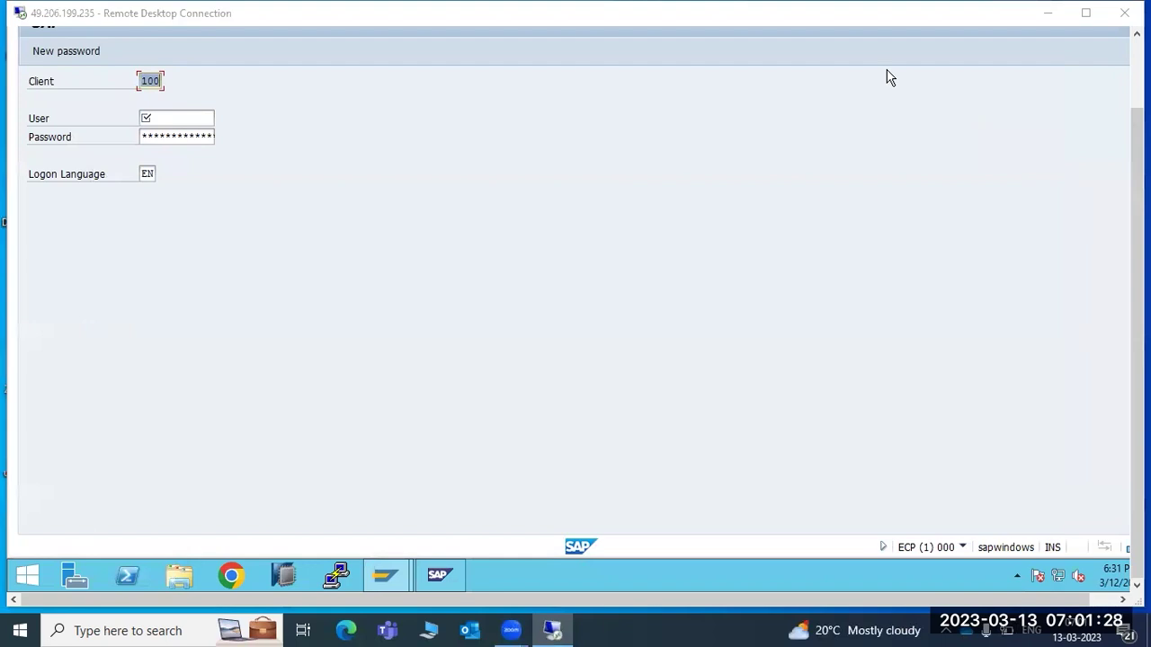